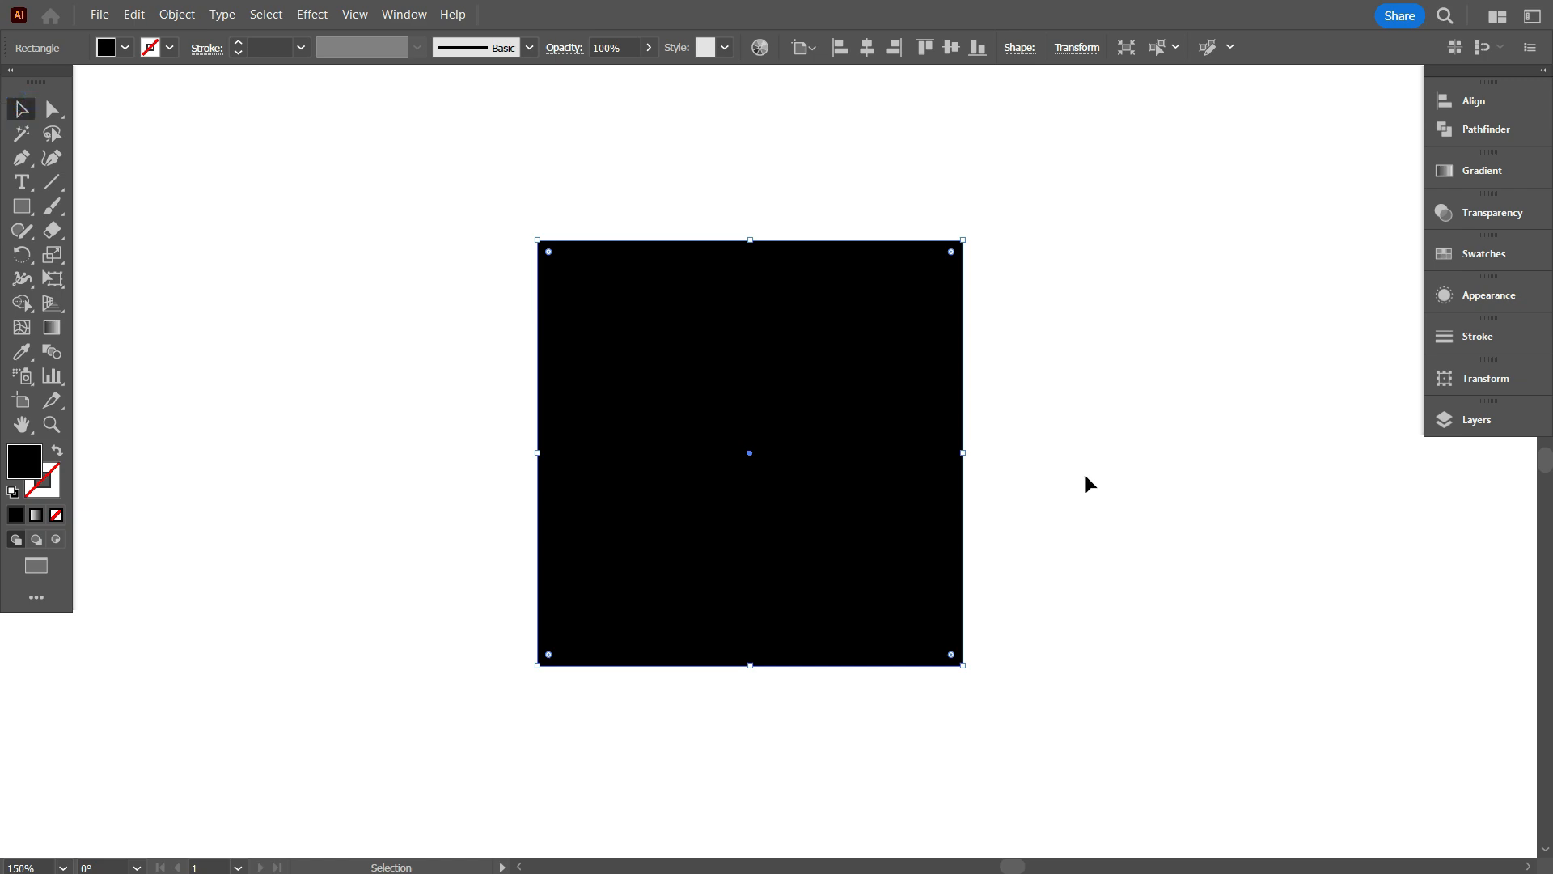
left_click(1084, 474)
left_click(864, 482)
left_click_drag(968, 456, 751, 453)
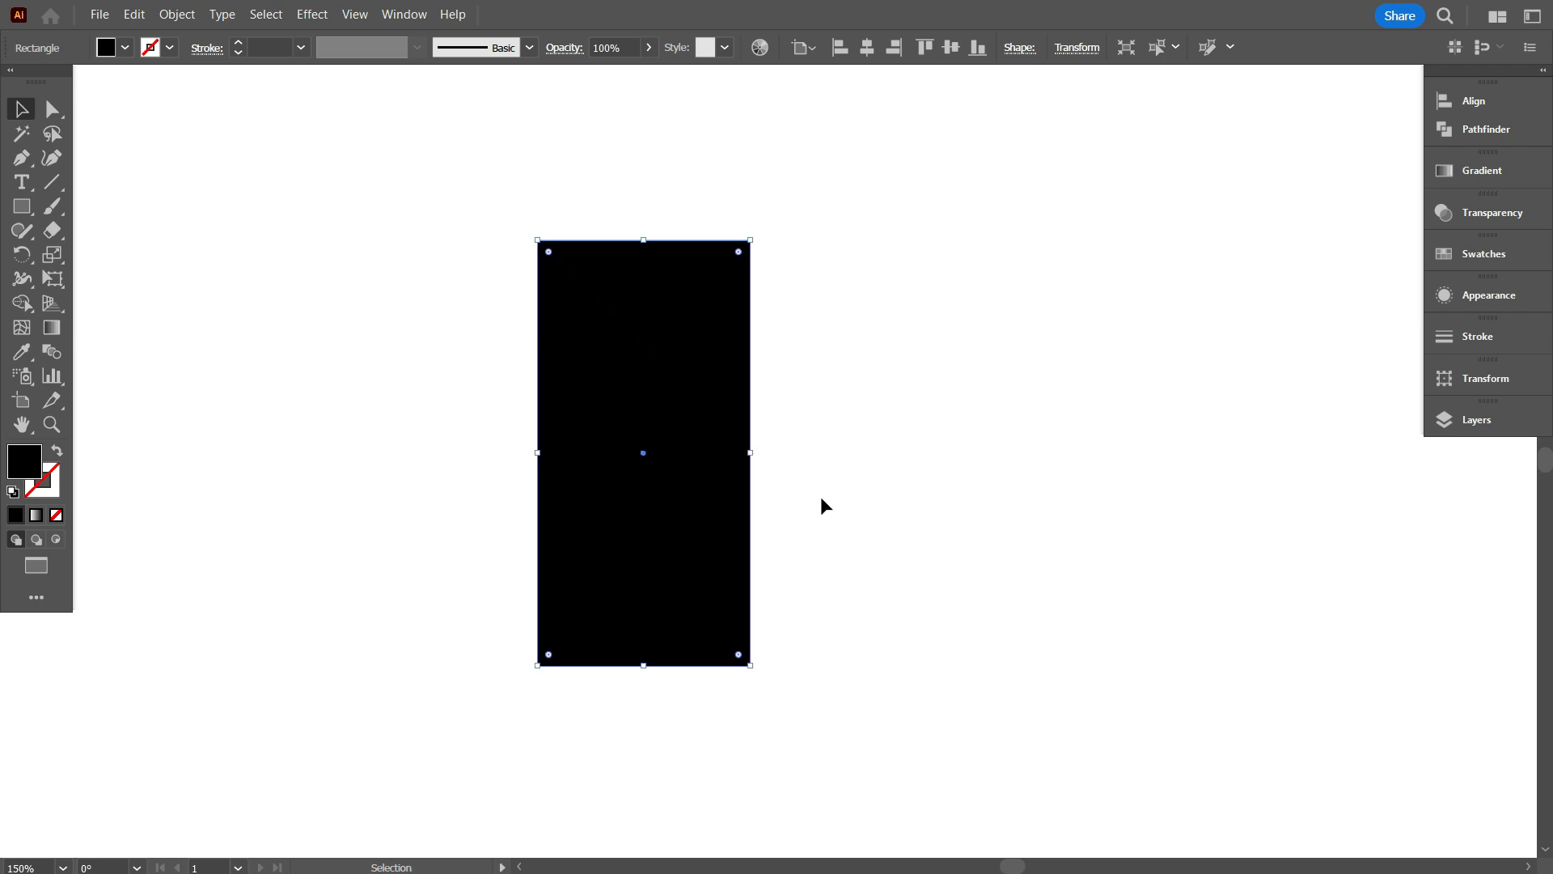
left_click(911, 525)
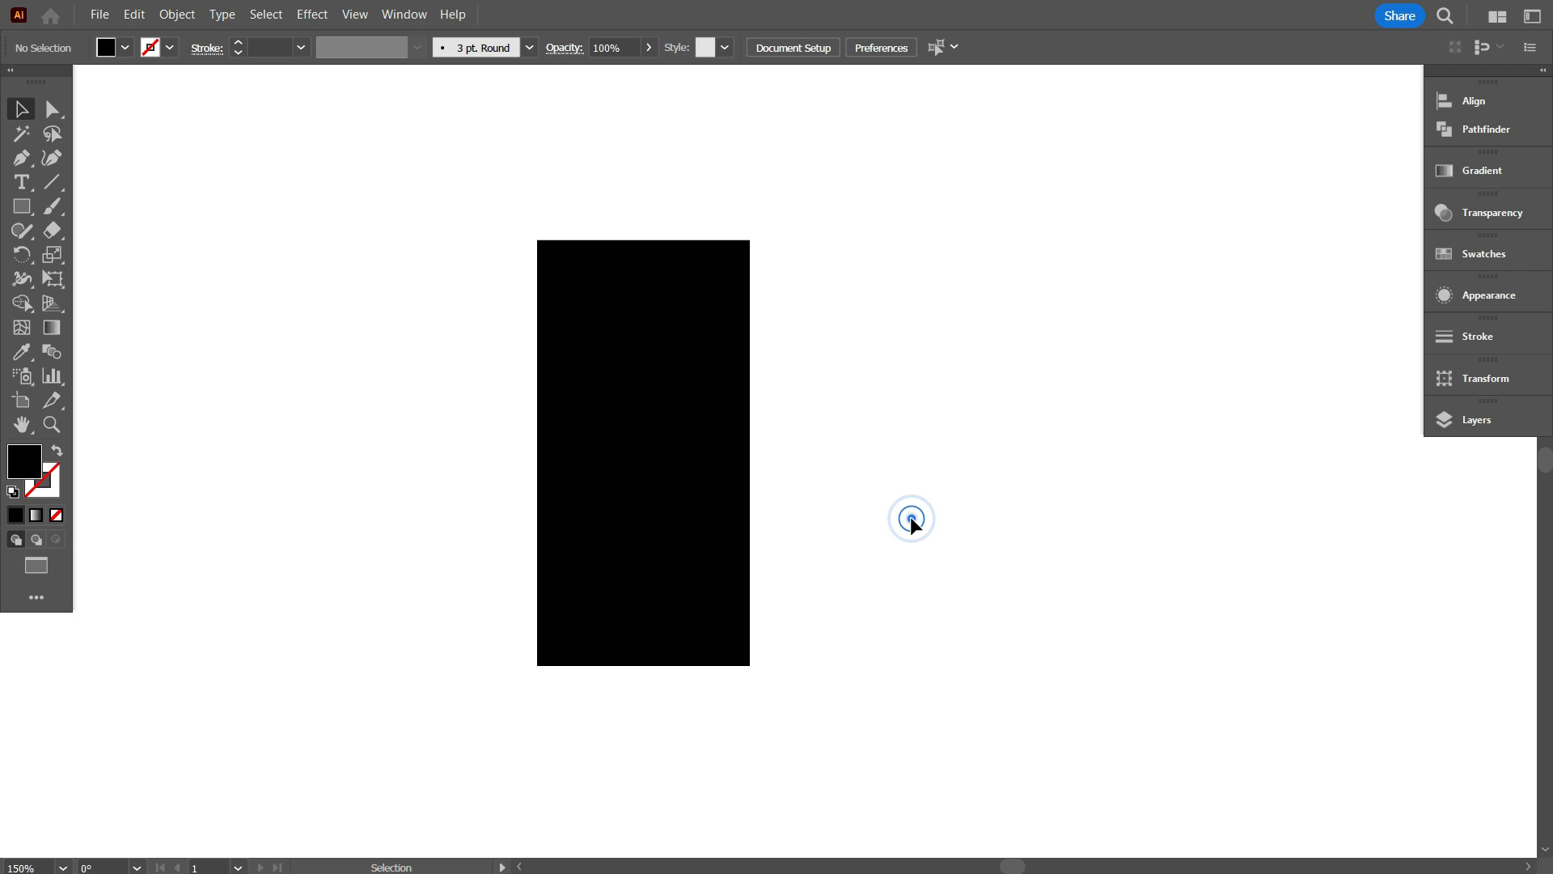
key("ctrl+z")
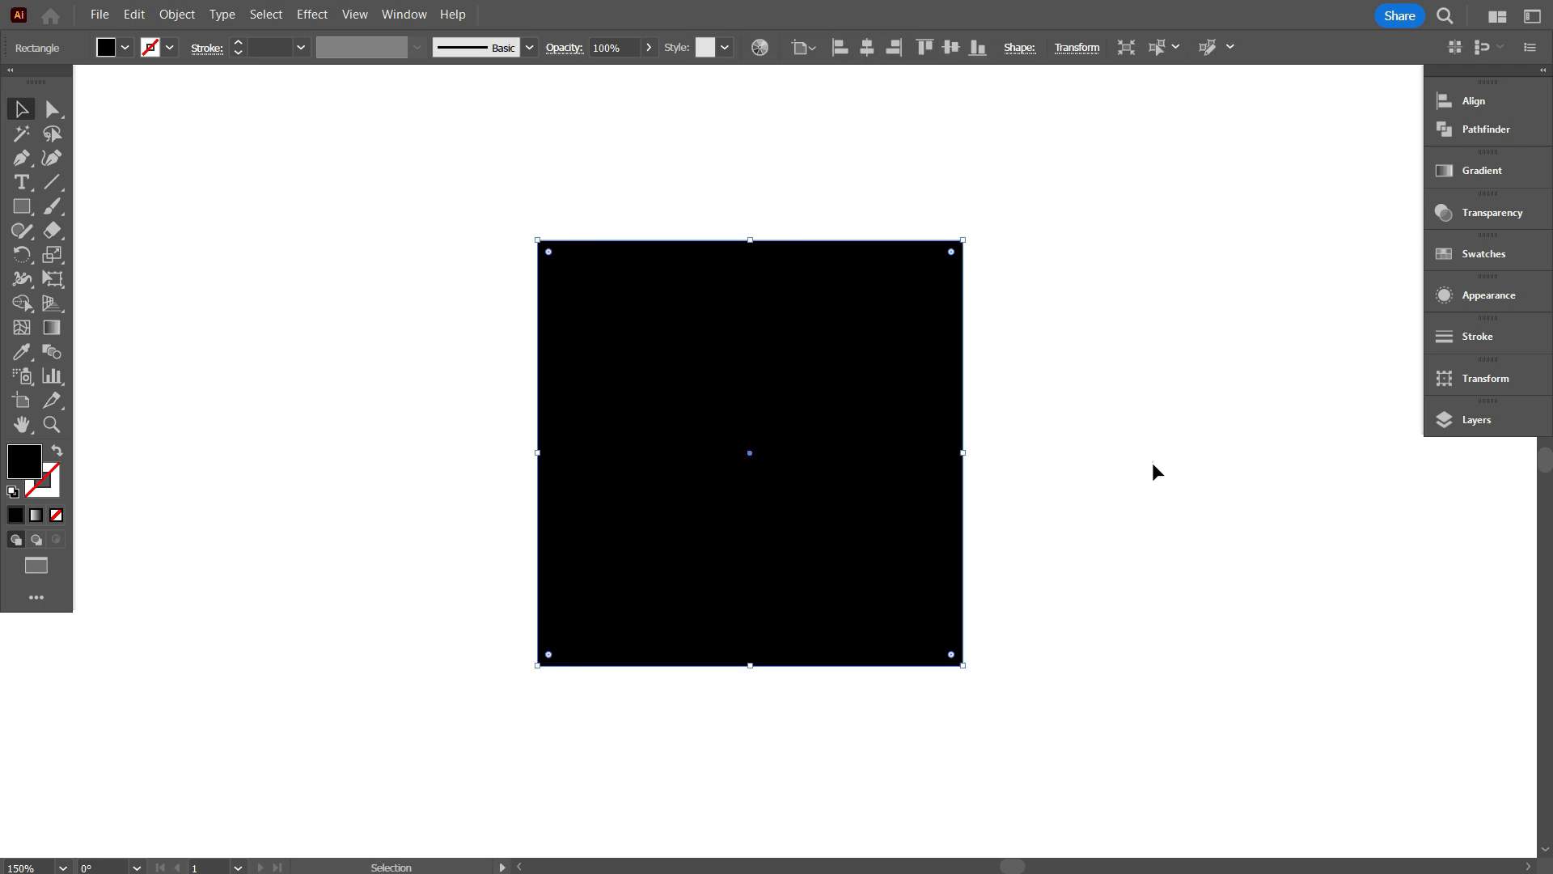
left_click(1153, 464)
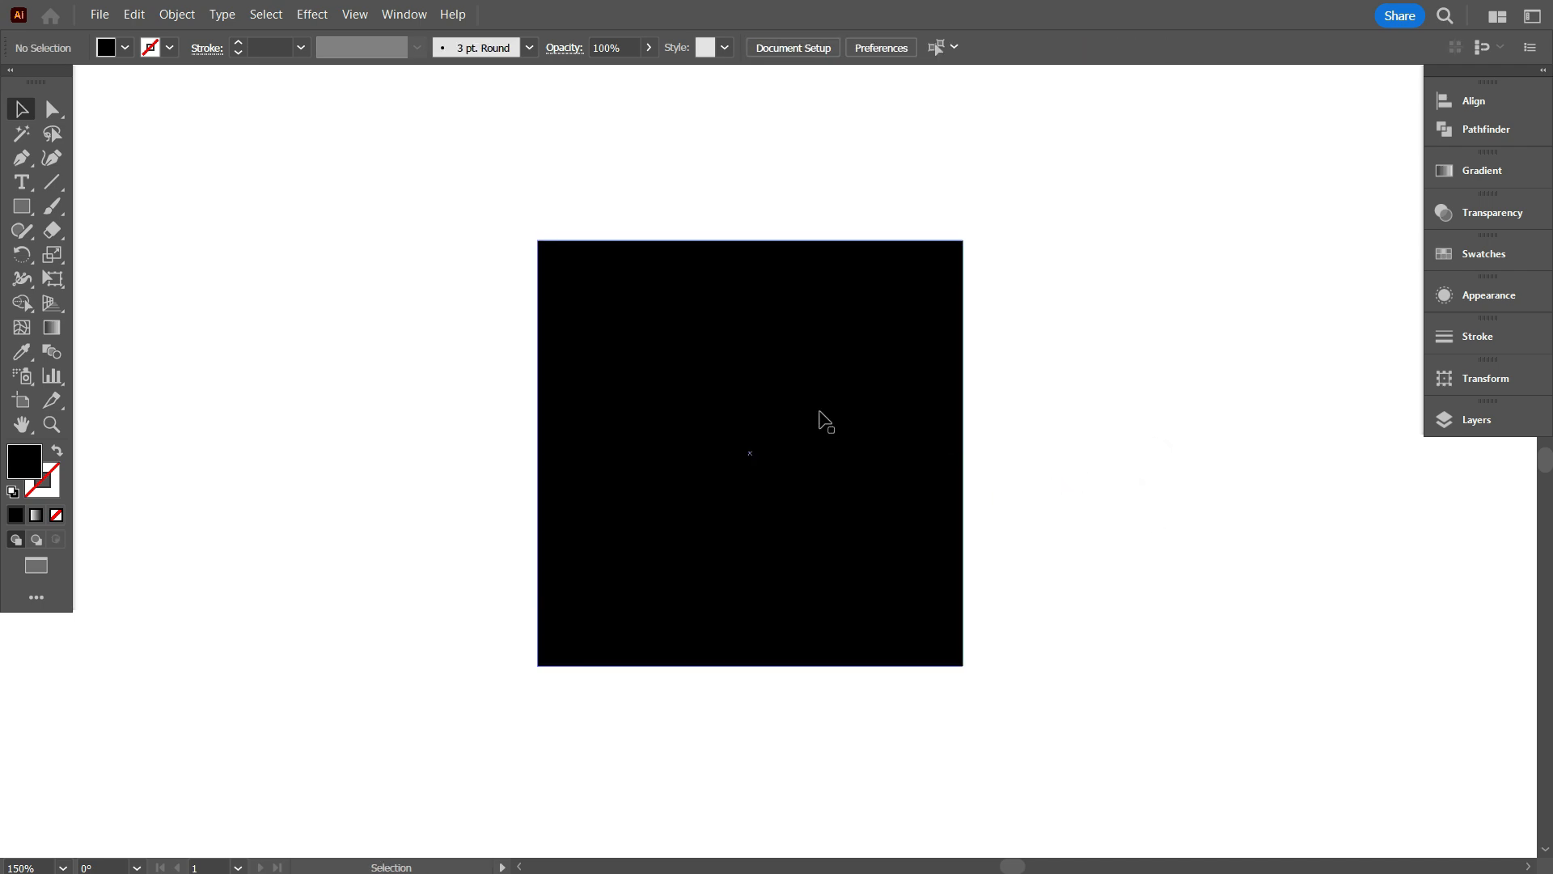
Split the black square into a grid of 1 row and 2 columns with a 0 px gutter, and move the right half away to leave a gap.
left_click(821, 415)
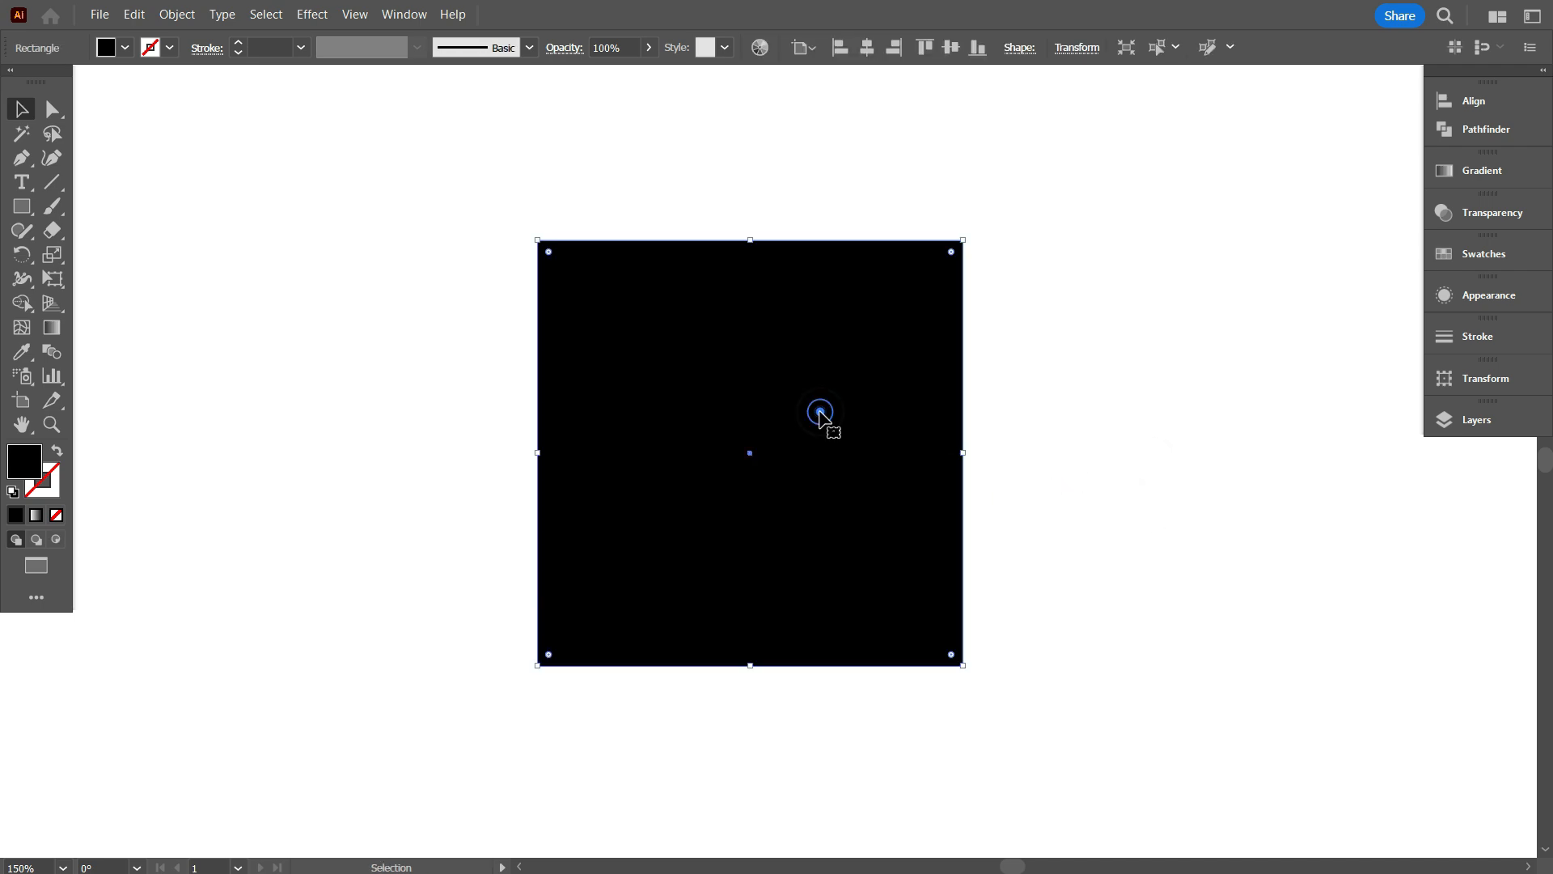
left_click(177, 15)
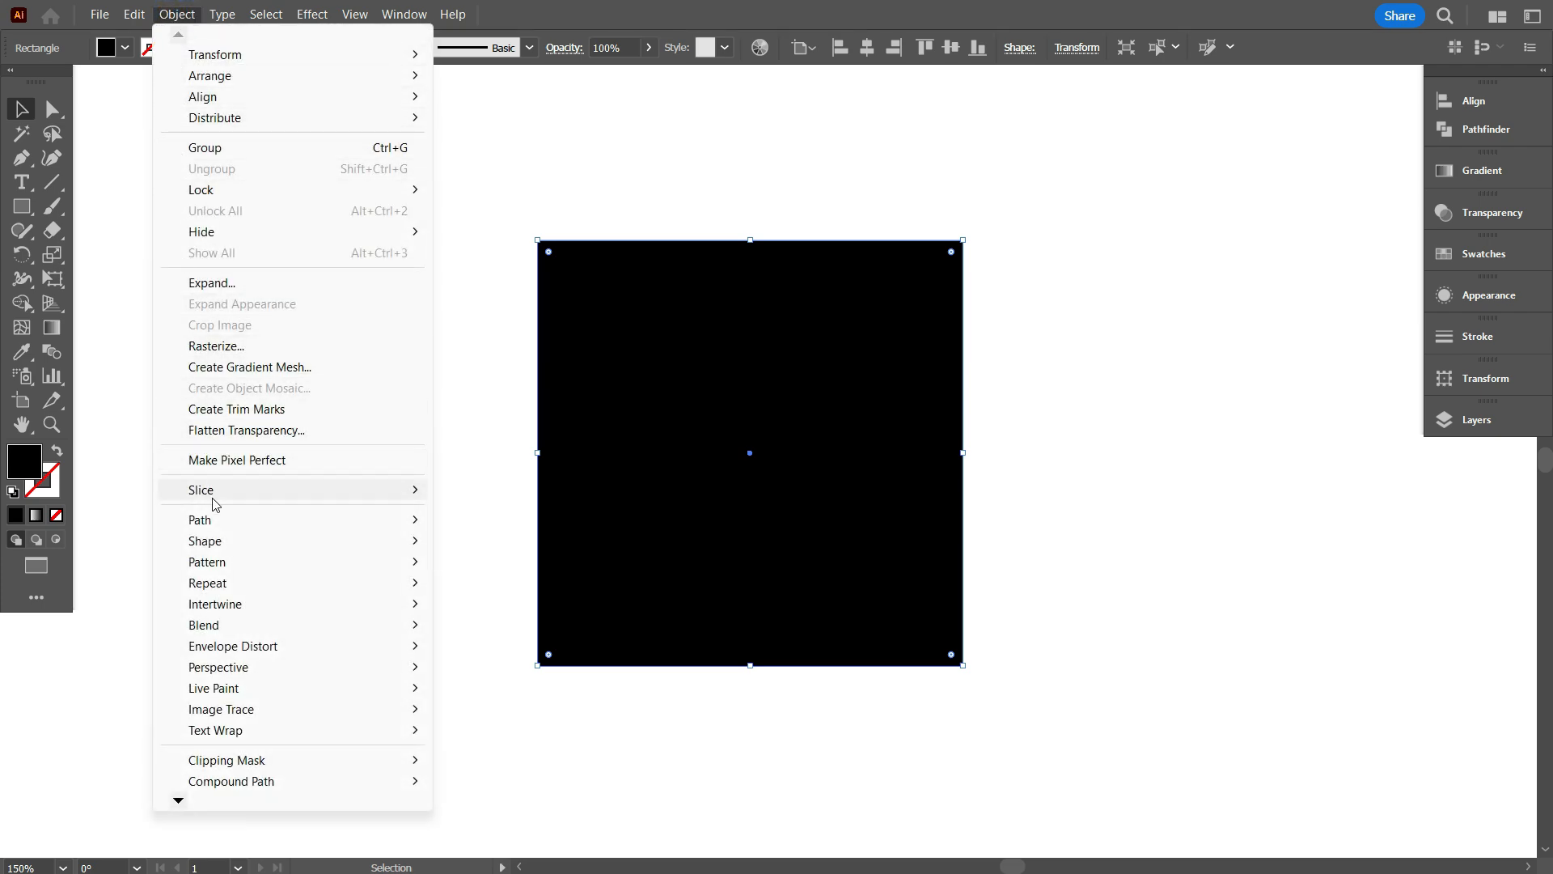
mouse_move(209, 521)
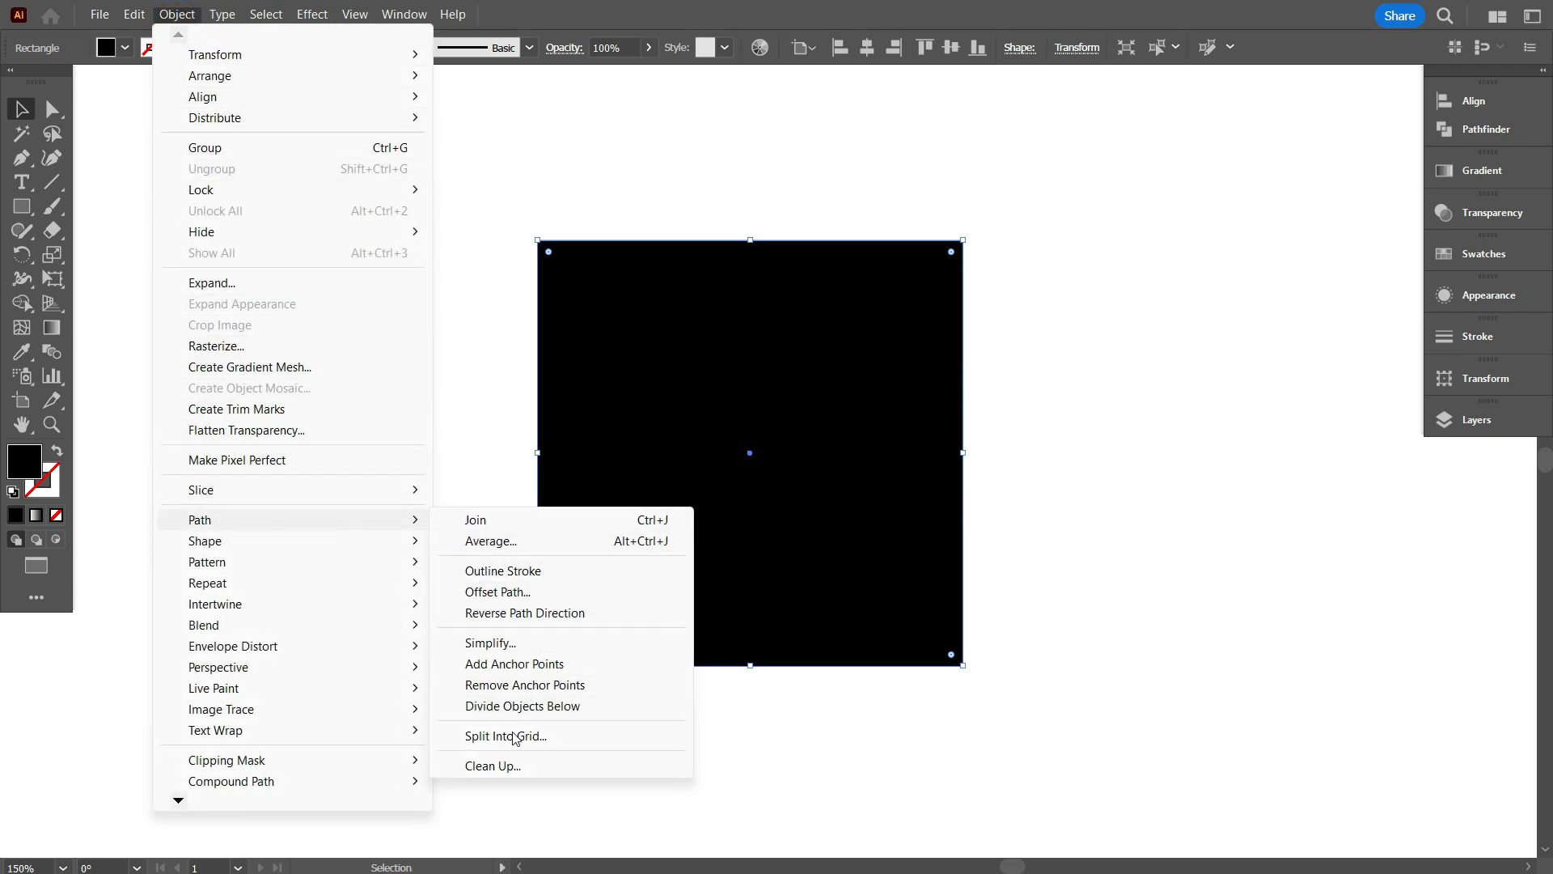
left_click(513, 736)
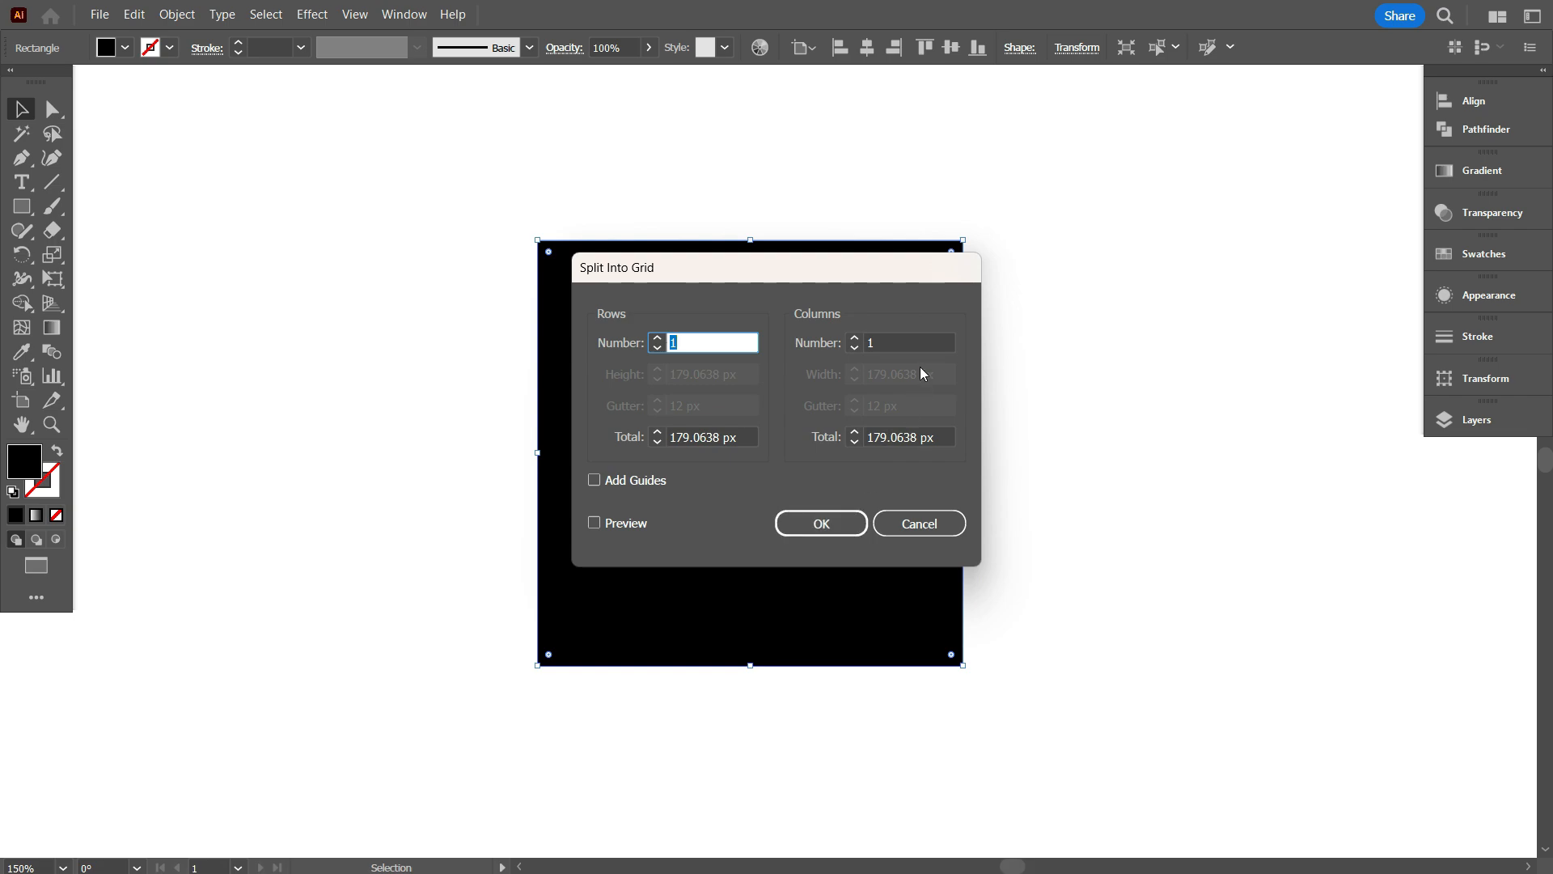
left_click(913, 341)
key("Up")
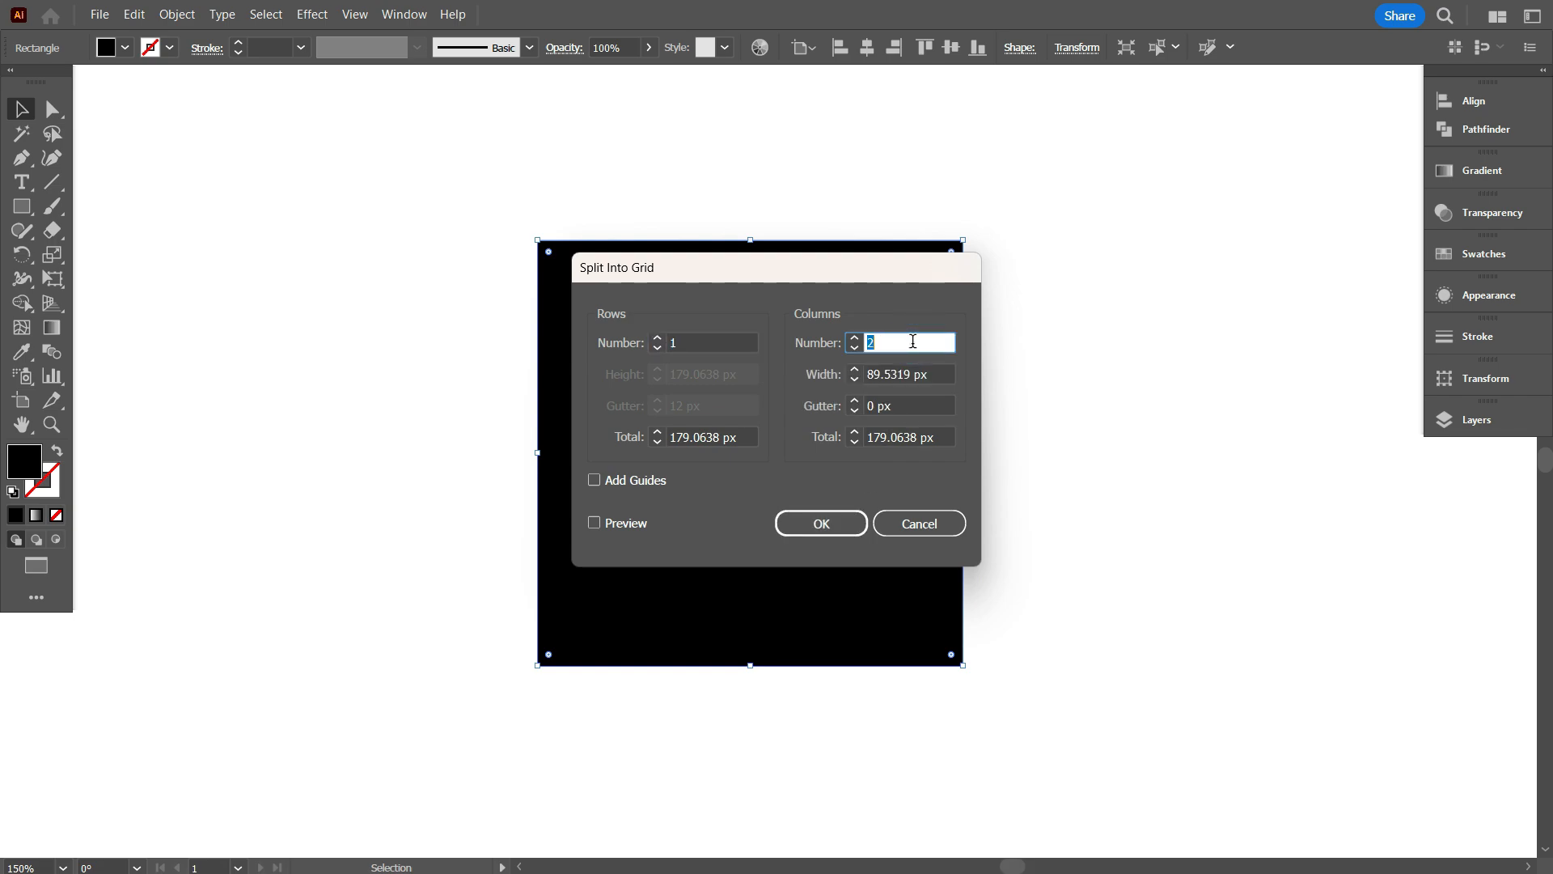
left_click(841, 521)
left_click(1117, 475)
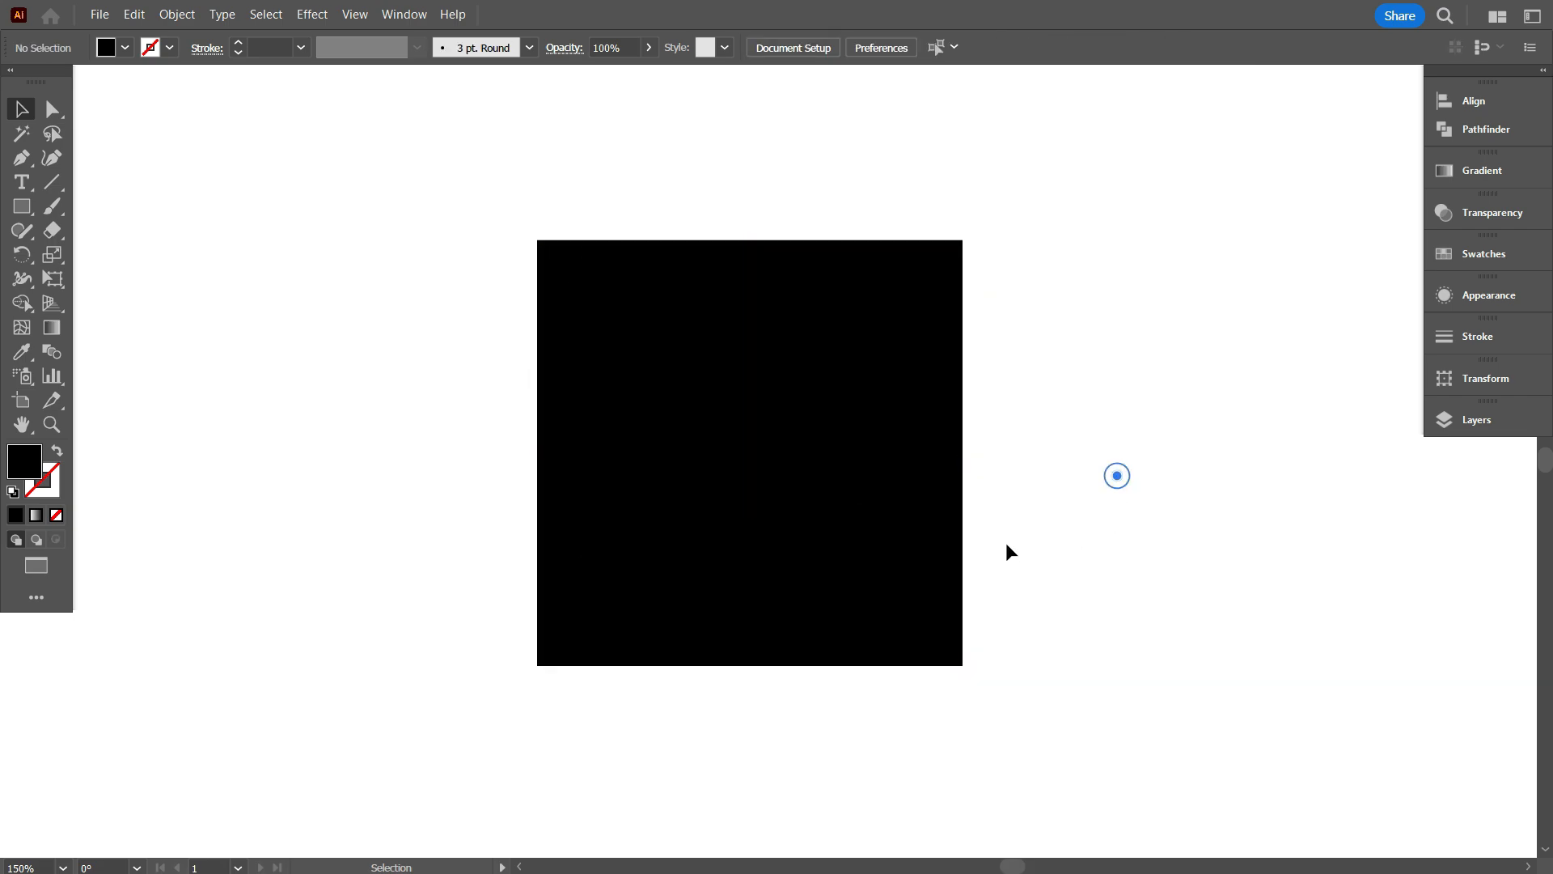
left_click_drag(879, 477, 960, 488)
left_click(343, 427)
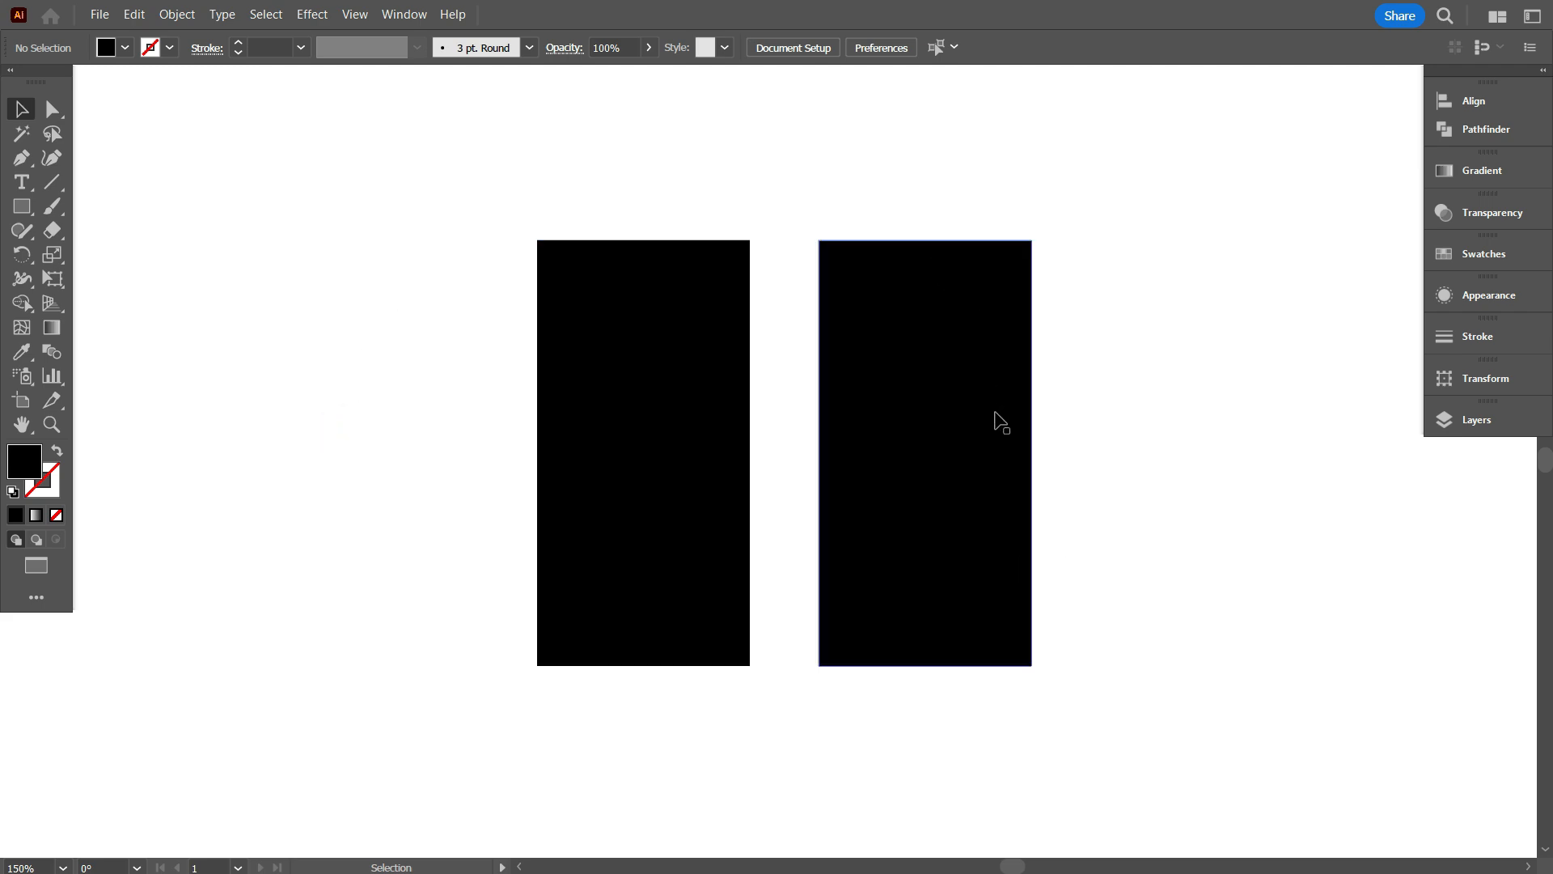
Fully round the two top corners of the left rectangle, to a radius of about 44.77 px.
left_click(626, 325)
left_click(626, 328)
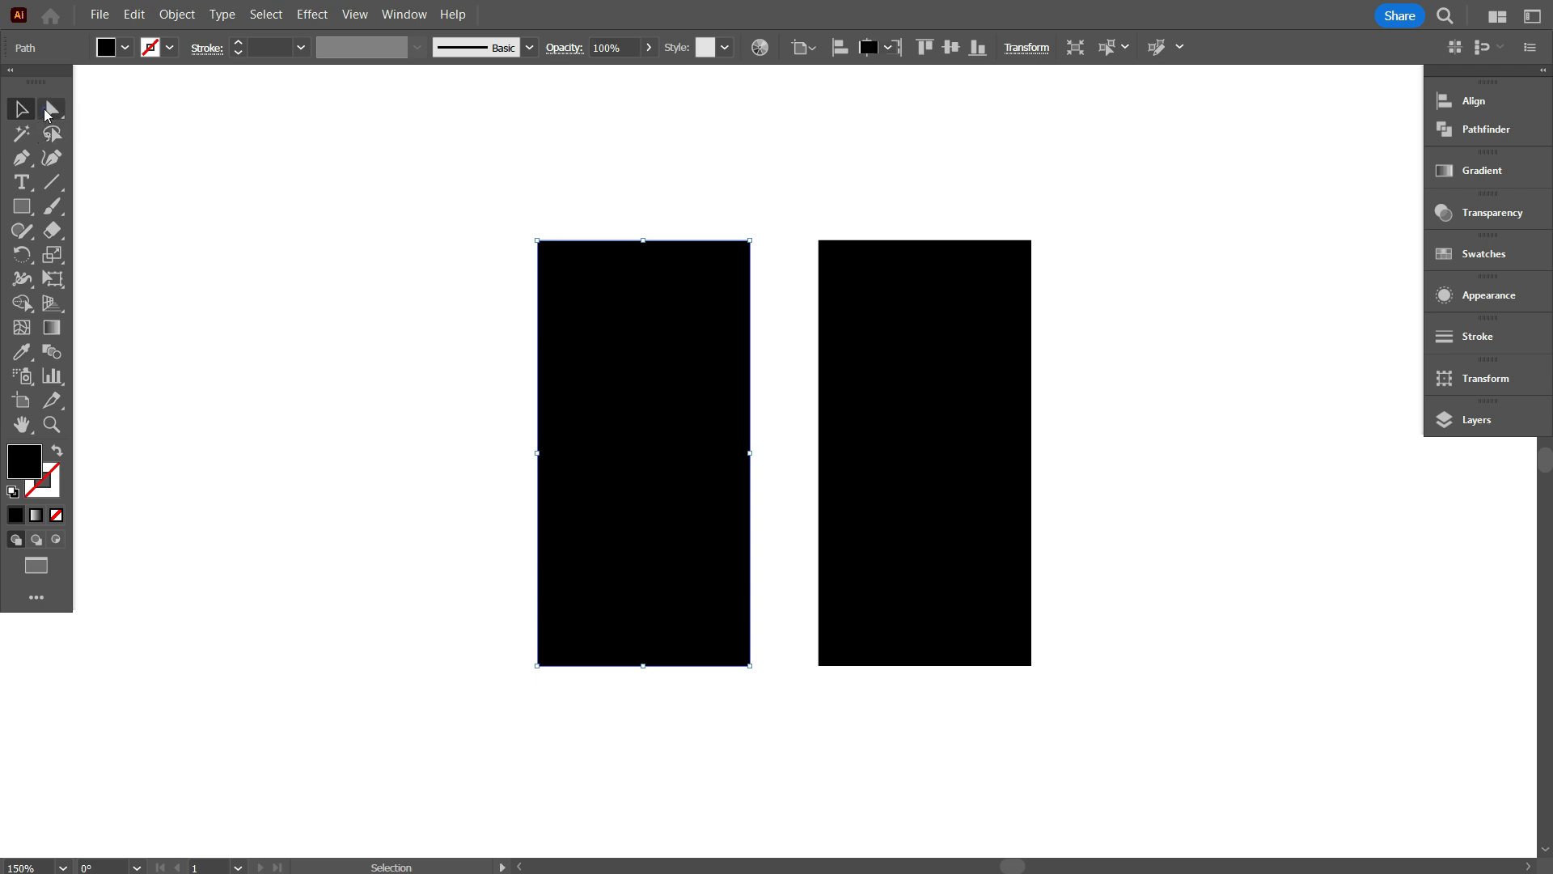
key("a")
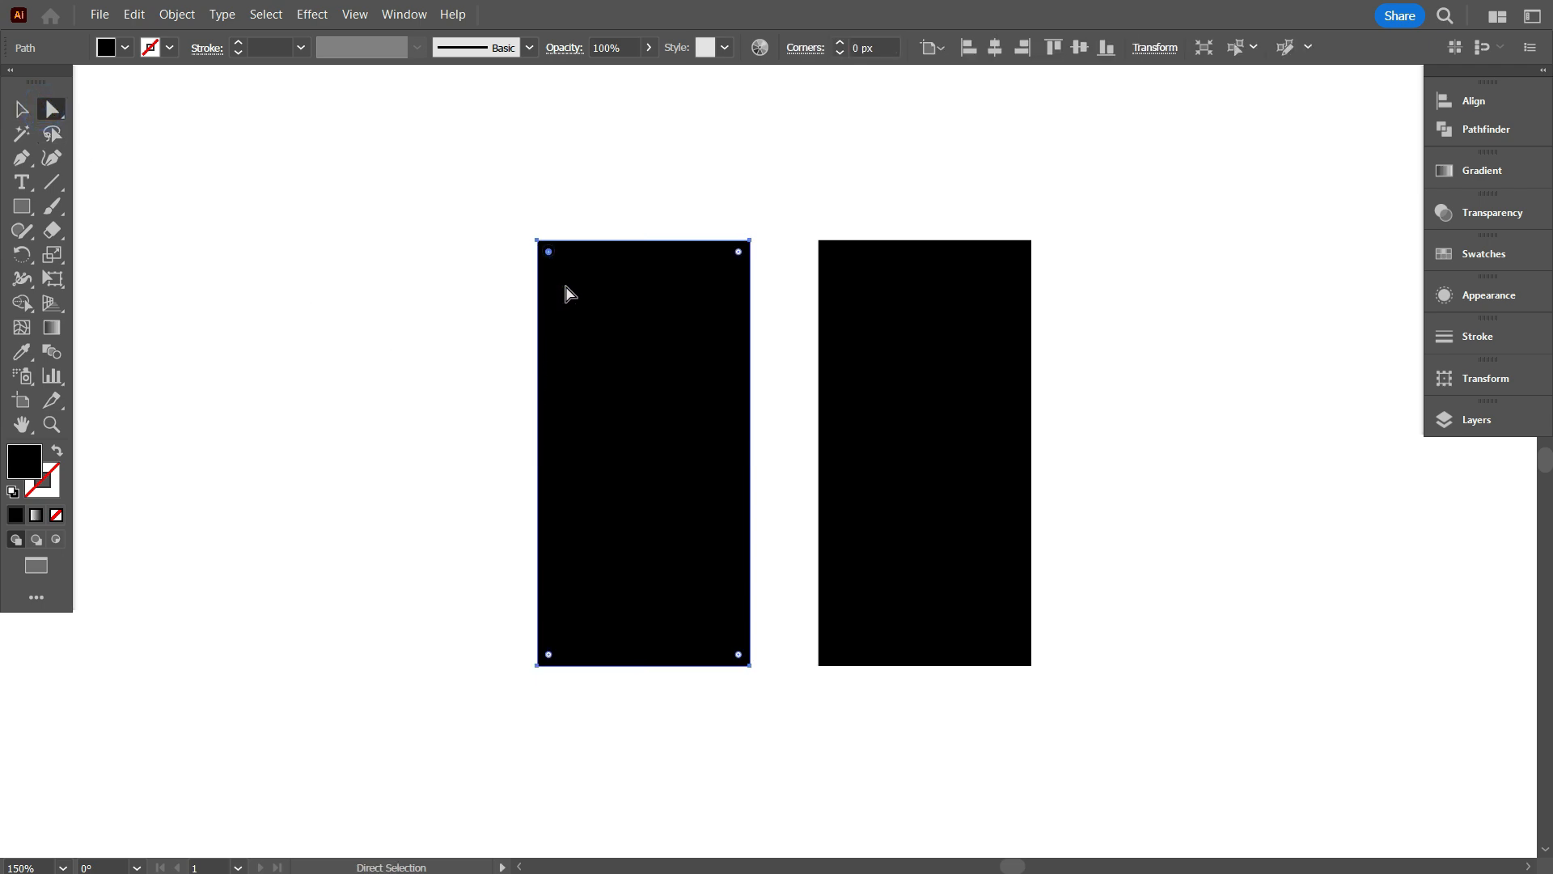
left_click(739, 252, "shift")
left_click_drag(738, 252, 660, 587)
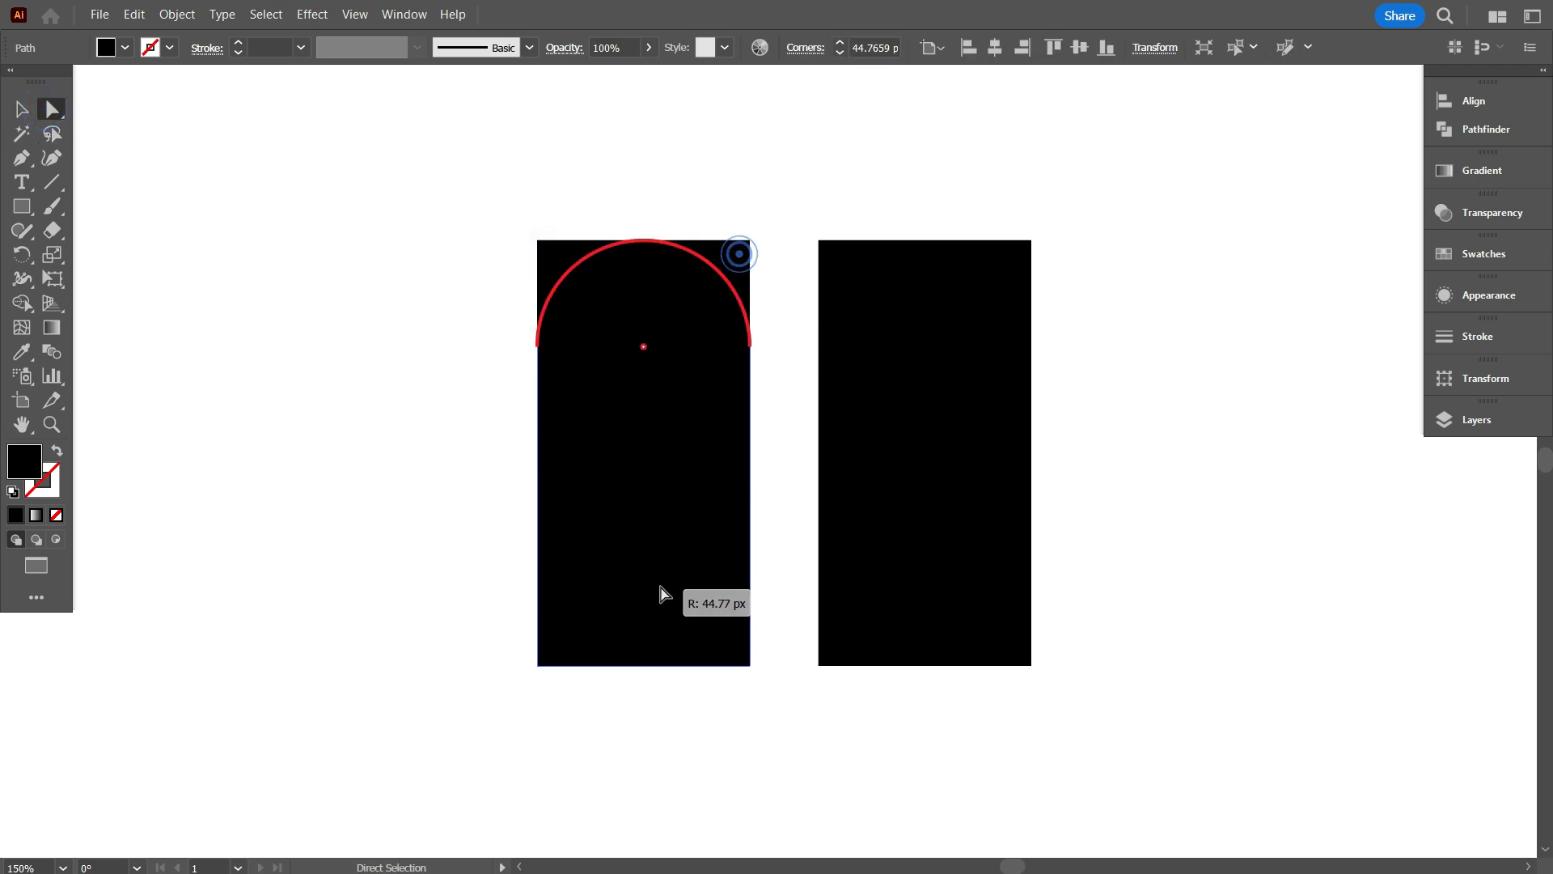
left_click(409, 420)
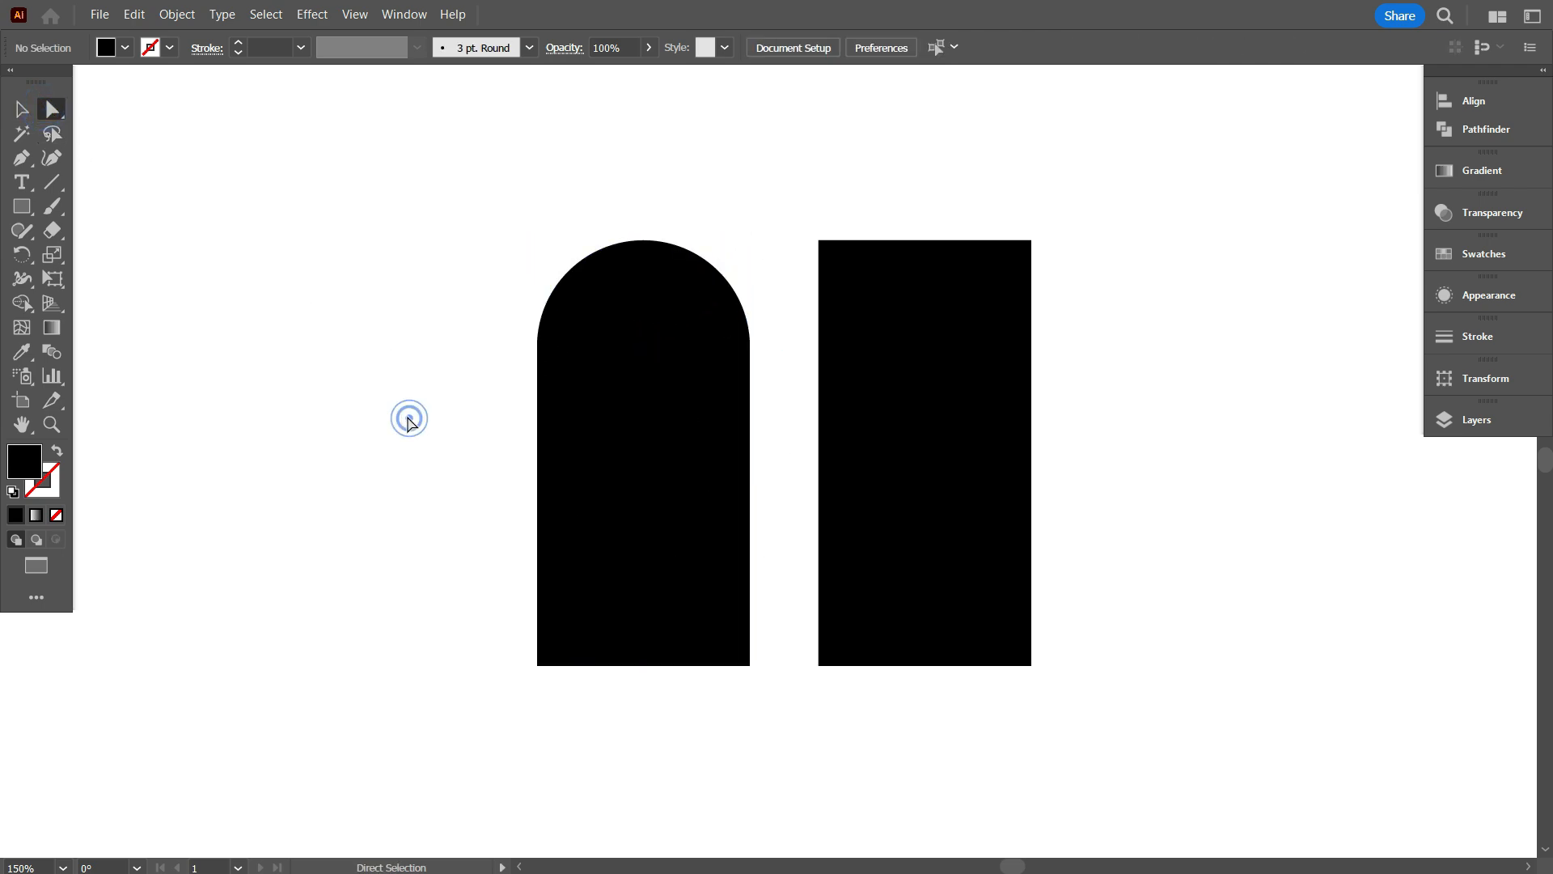
Fully round the two top corners of the right rectangle to match the left one.
left_click(890, 402)
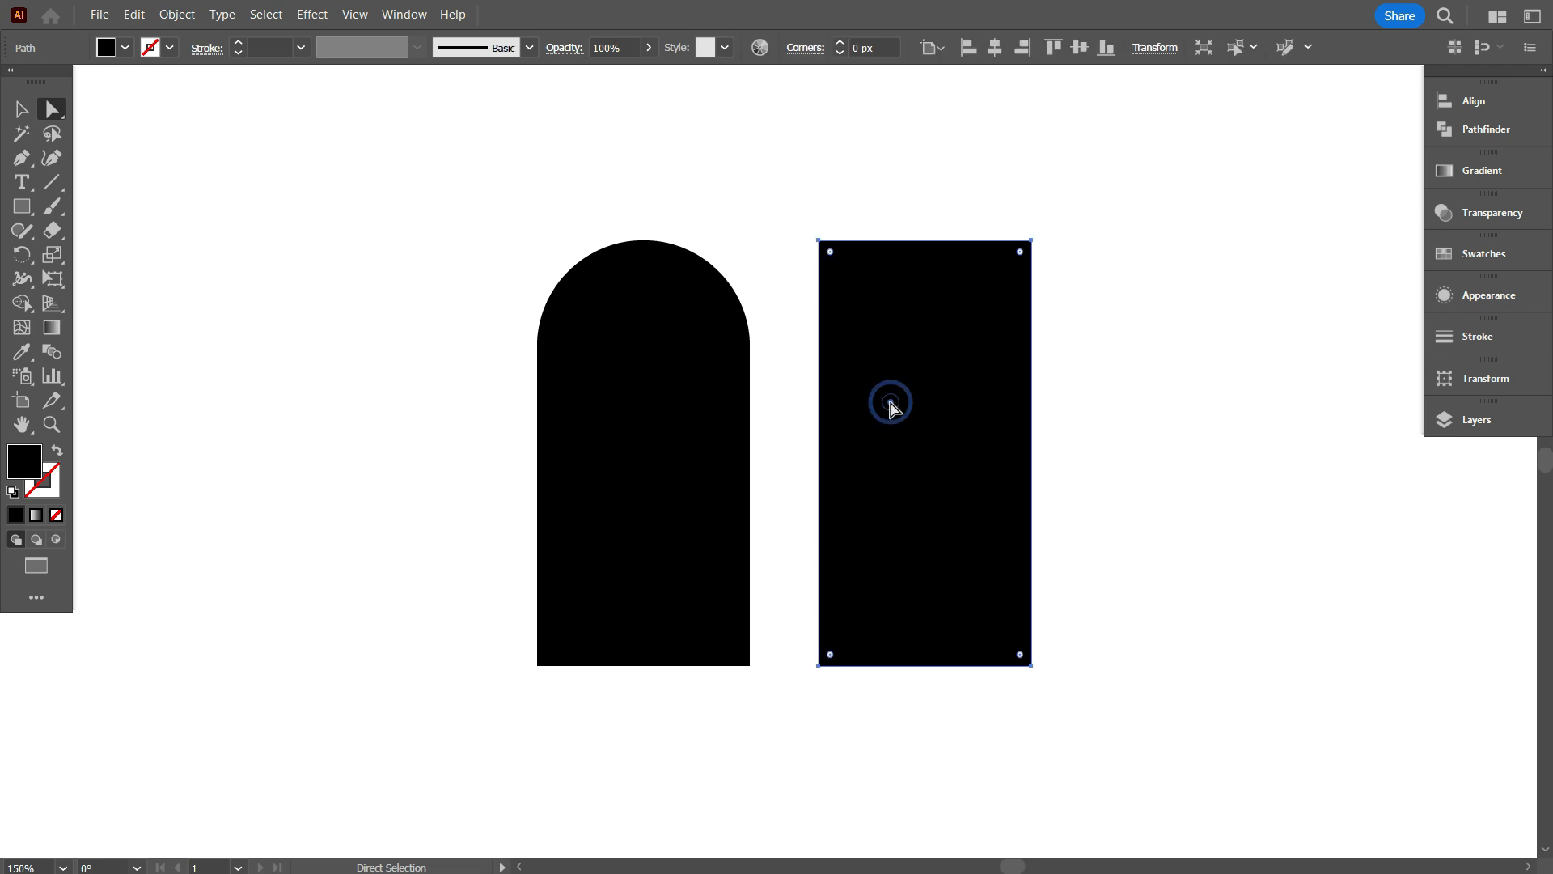
left_click(830, 253)
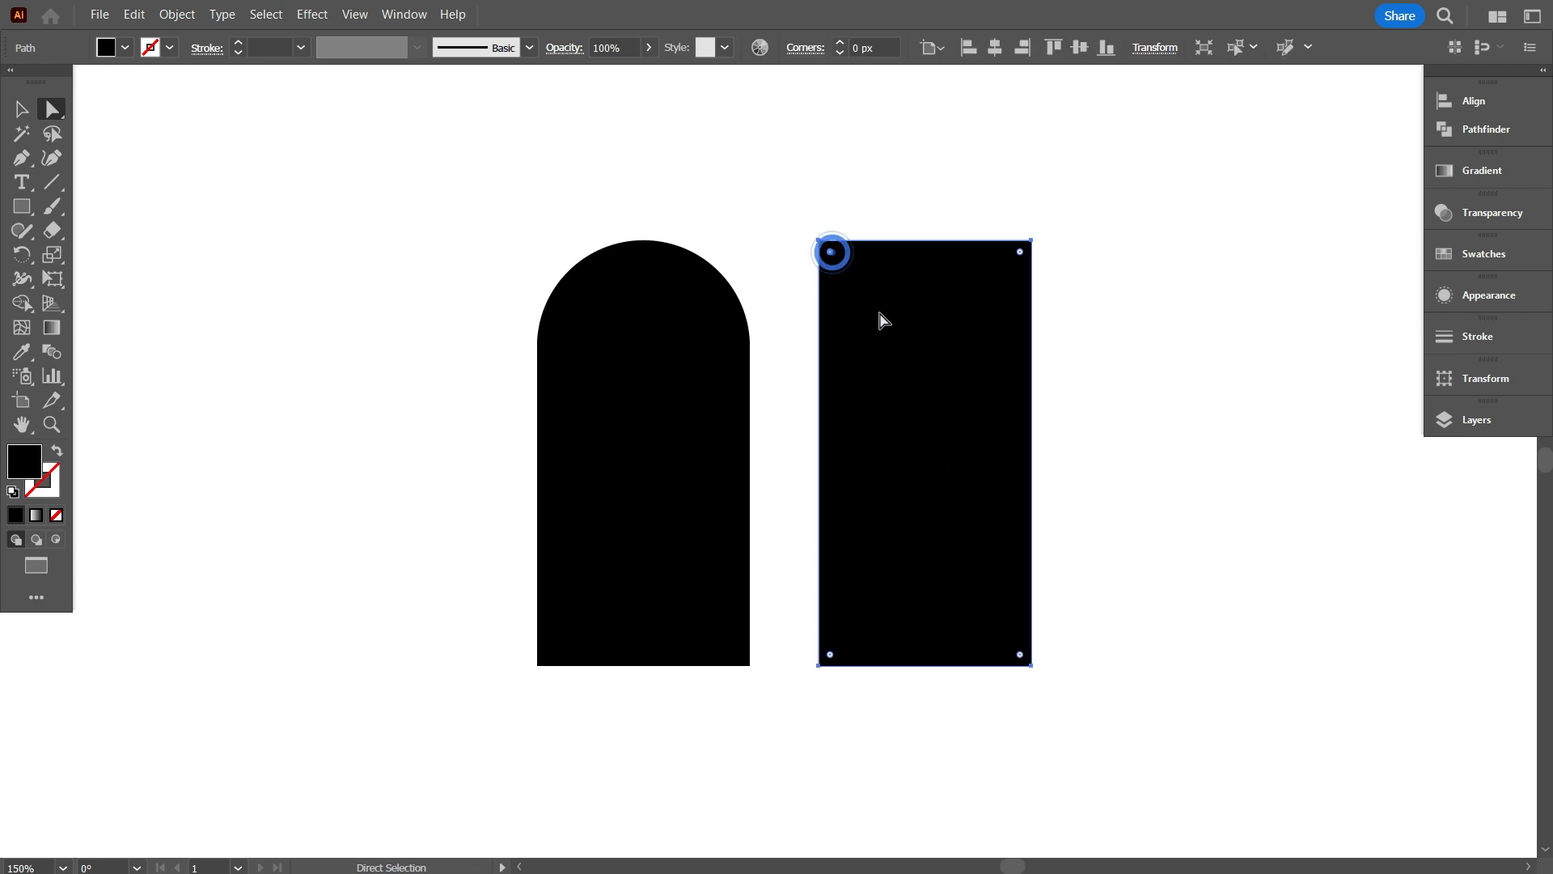
left_click(1019, 252, "shift")
left_click_drag(1020, 252, 920, 517)
left_click(1128, 445)
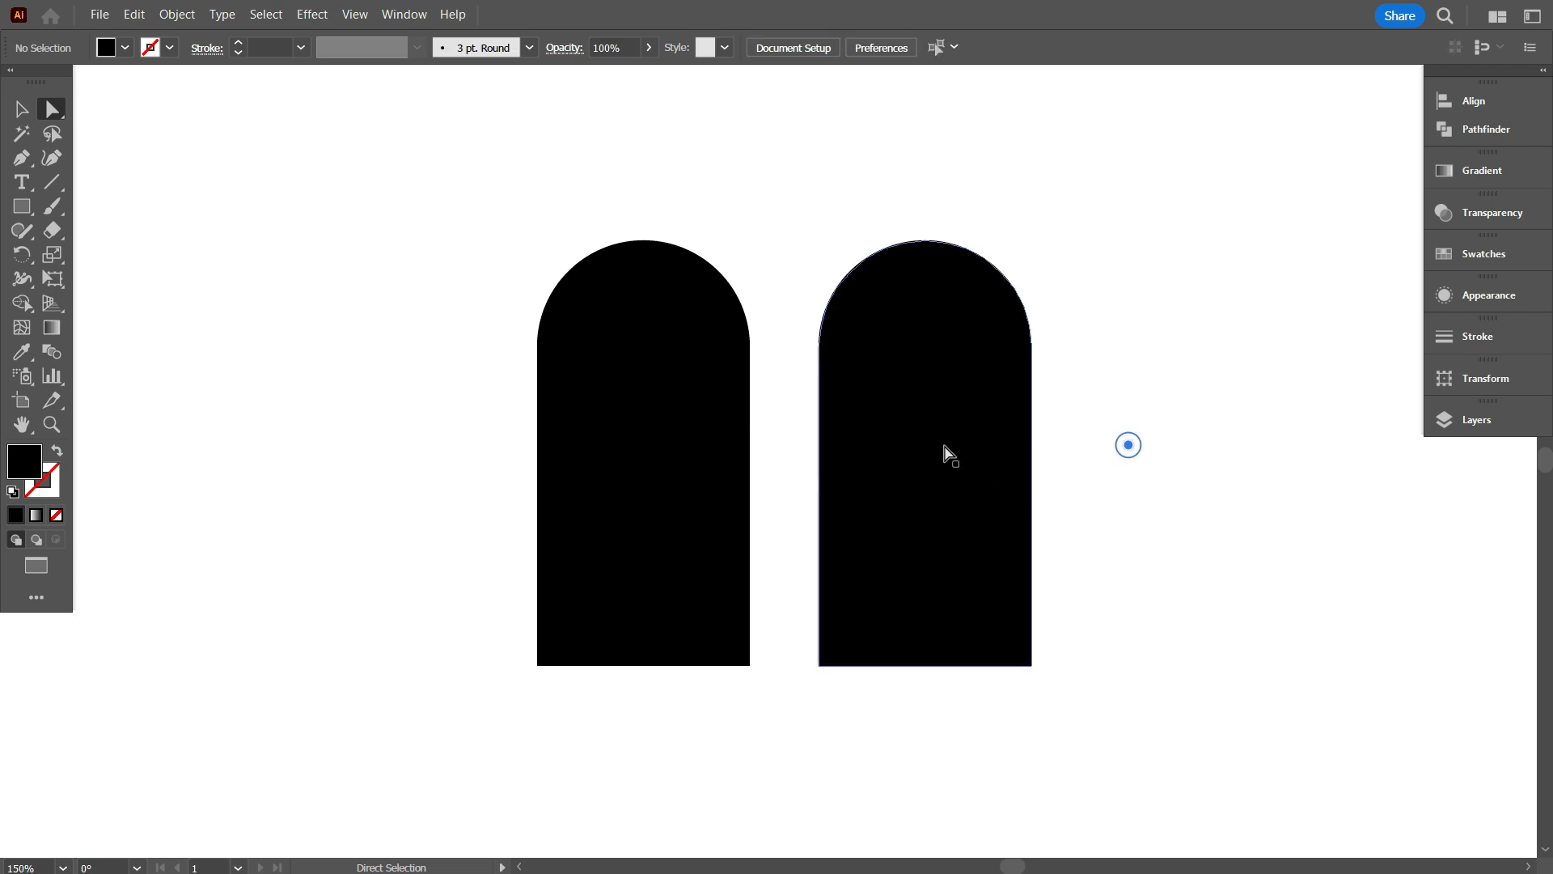
Reset the right shape's top-left corner to a square corner, keeping its top-right corner rounded.
left_click(944, 445)
left_click(924, 346)
left_click_drag(924, 345, 731, 237)
left_click(732, 237)
left_click(915, 546)
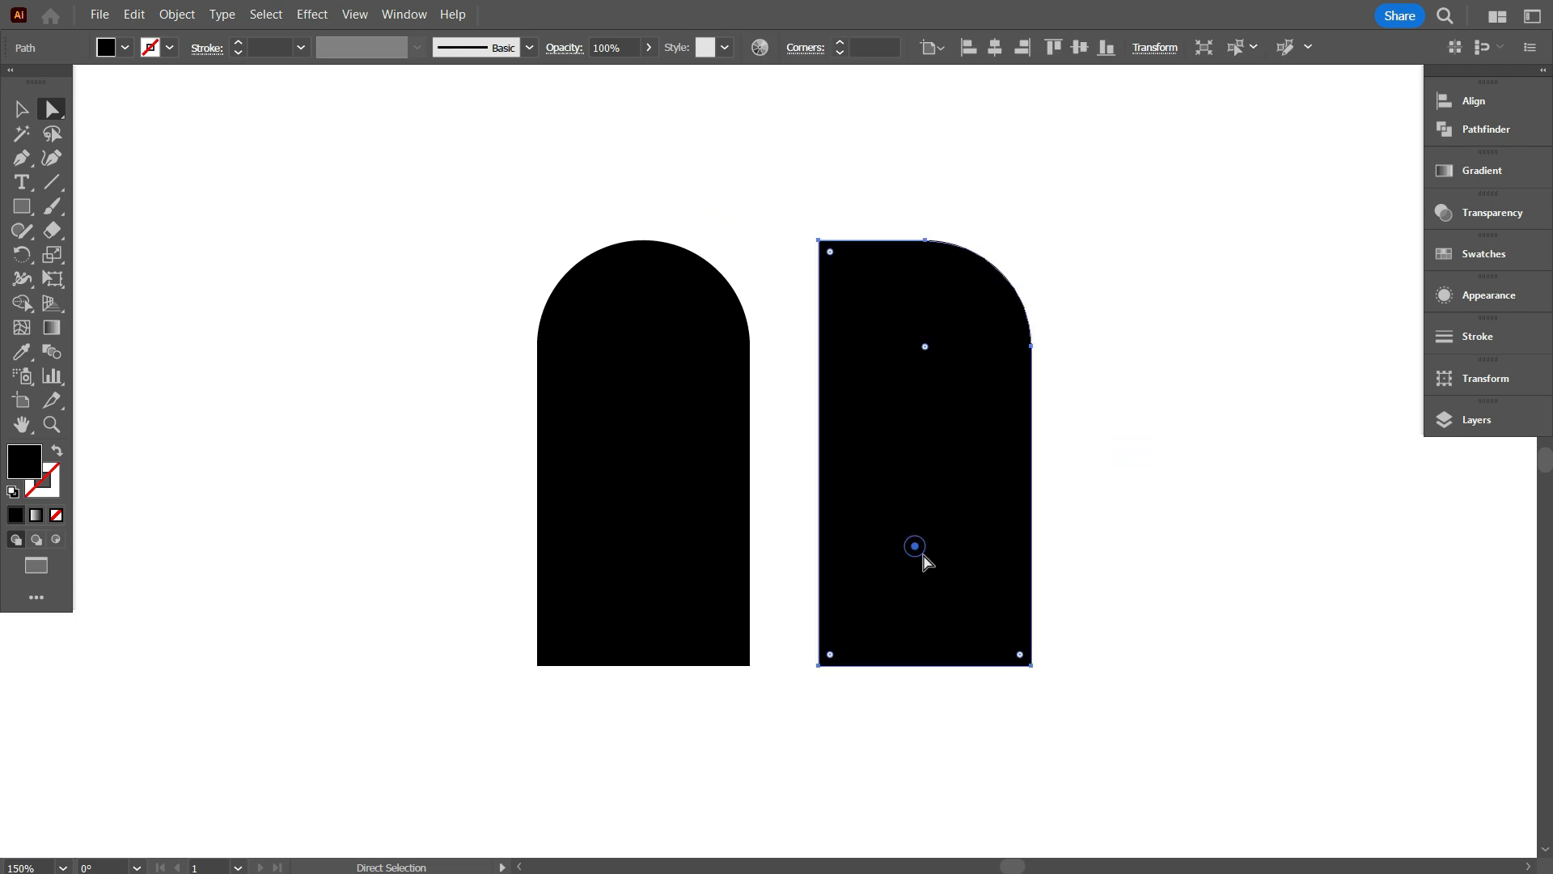
Fully round the right shape's bottom-right corner while keeping its bottom-left corner square, forming a D shape.
left_click(830, 653)
left_click(1020, 654, "shift")
left_click_drag(1021, 654, 812, 418)
left_click(780, 442)
left_click(905, 564)
left_click_drag(924, 559, 826, 696)
left_click(1119, 562)
left_click(950, 529)
left_click(926, 561)
left_click(1056, 681)
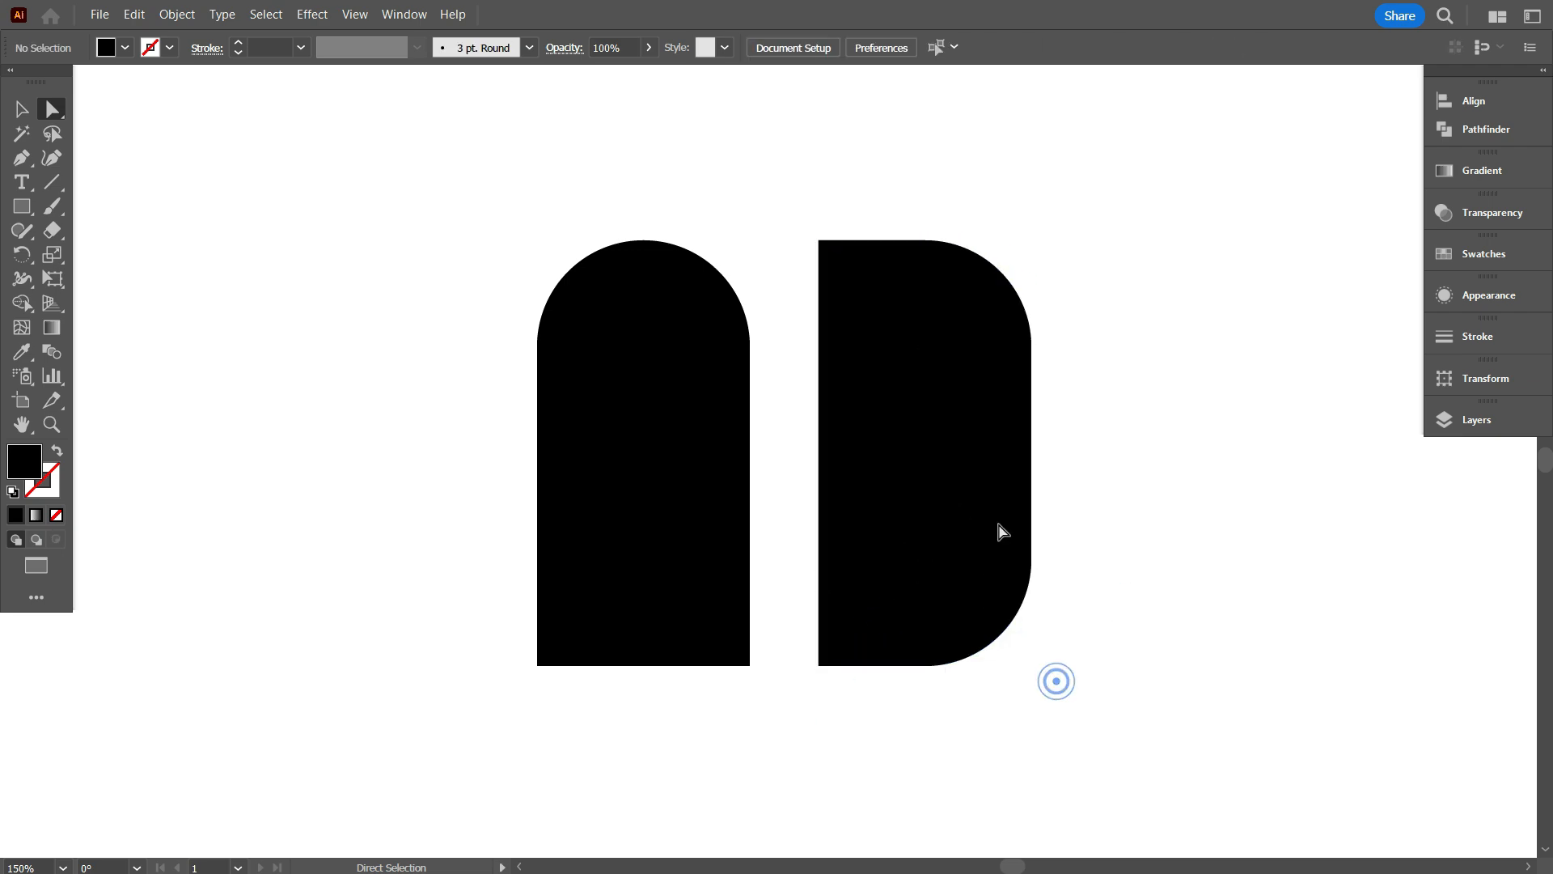
Swap the fill and stroke of both shapes, giving them a black stroke and no fill.
scroll(818, 497, "down", 1)
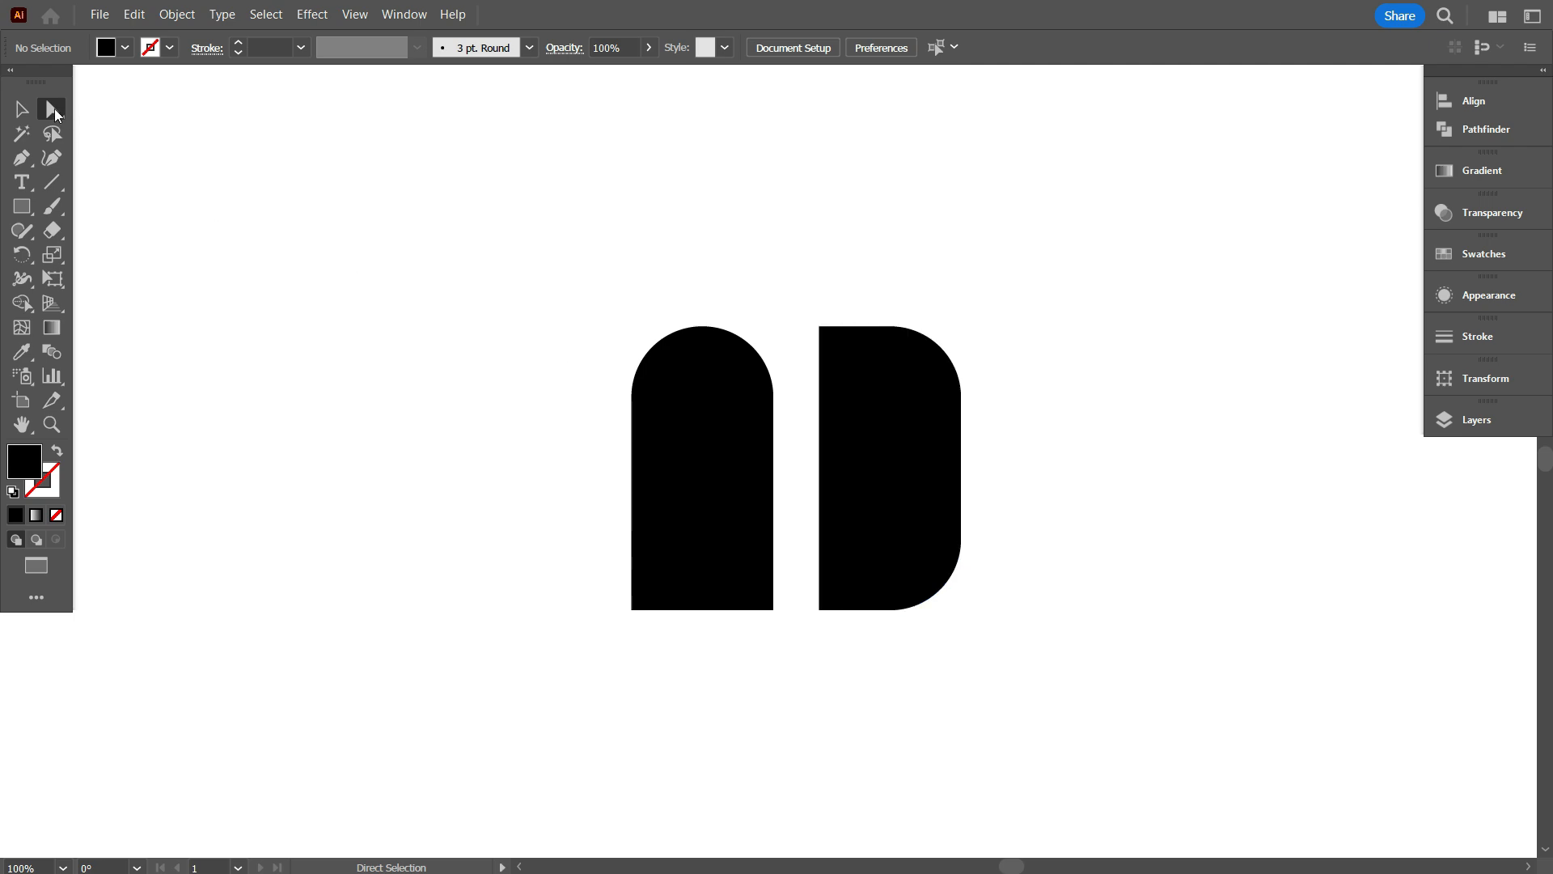
left_click(22, 109)
left_click(376, 320)
scroll(672, 412, "down", 1)
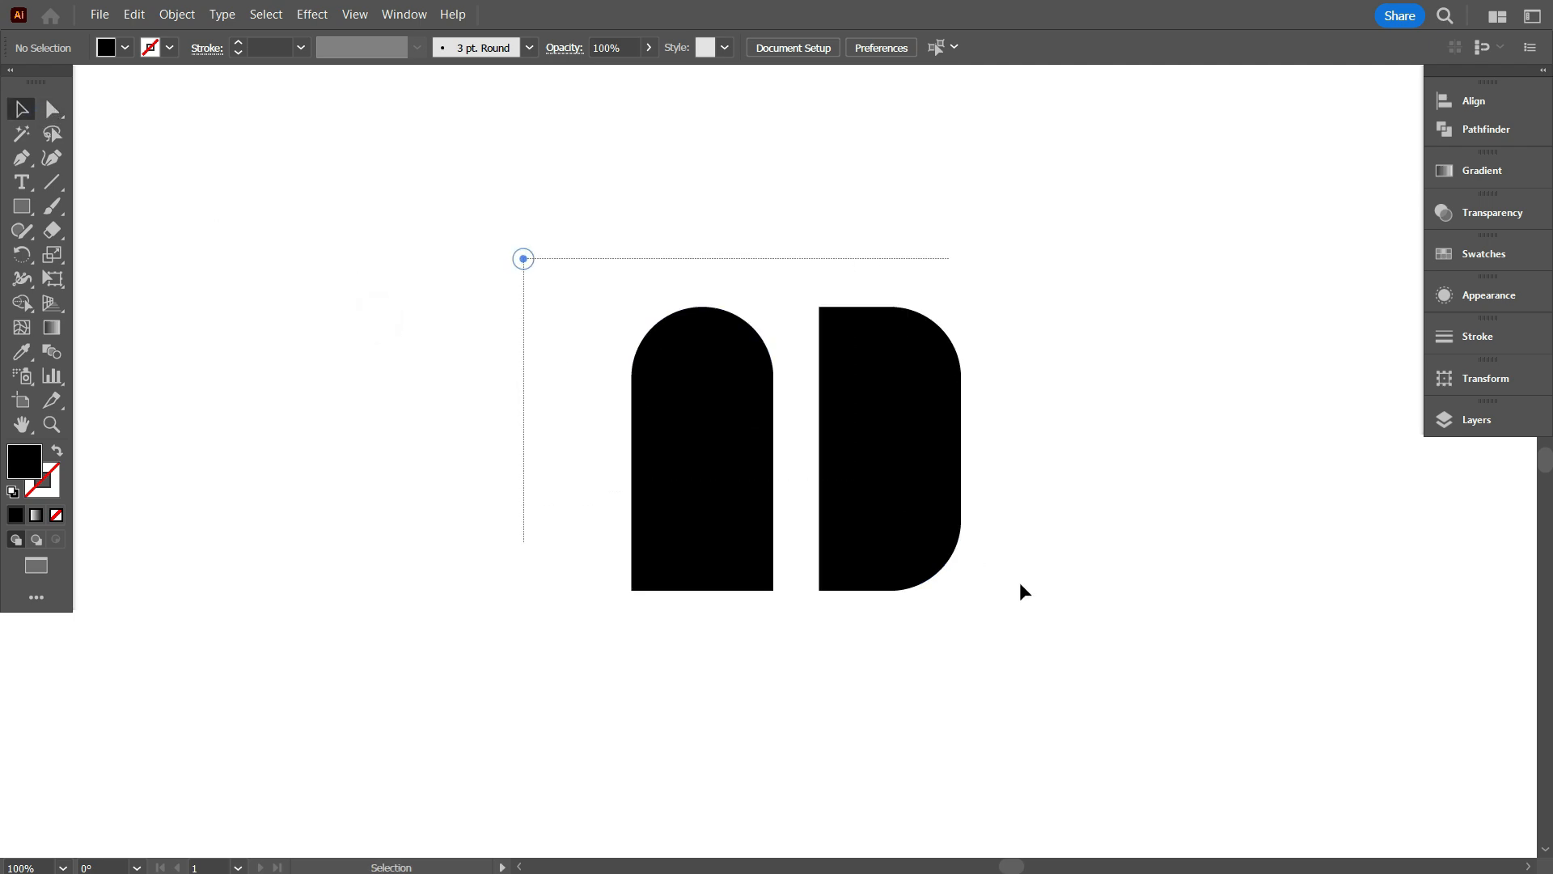
left_click_drag(1020, 584, 1132, 658)
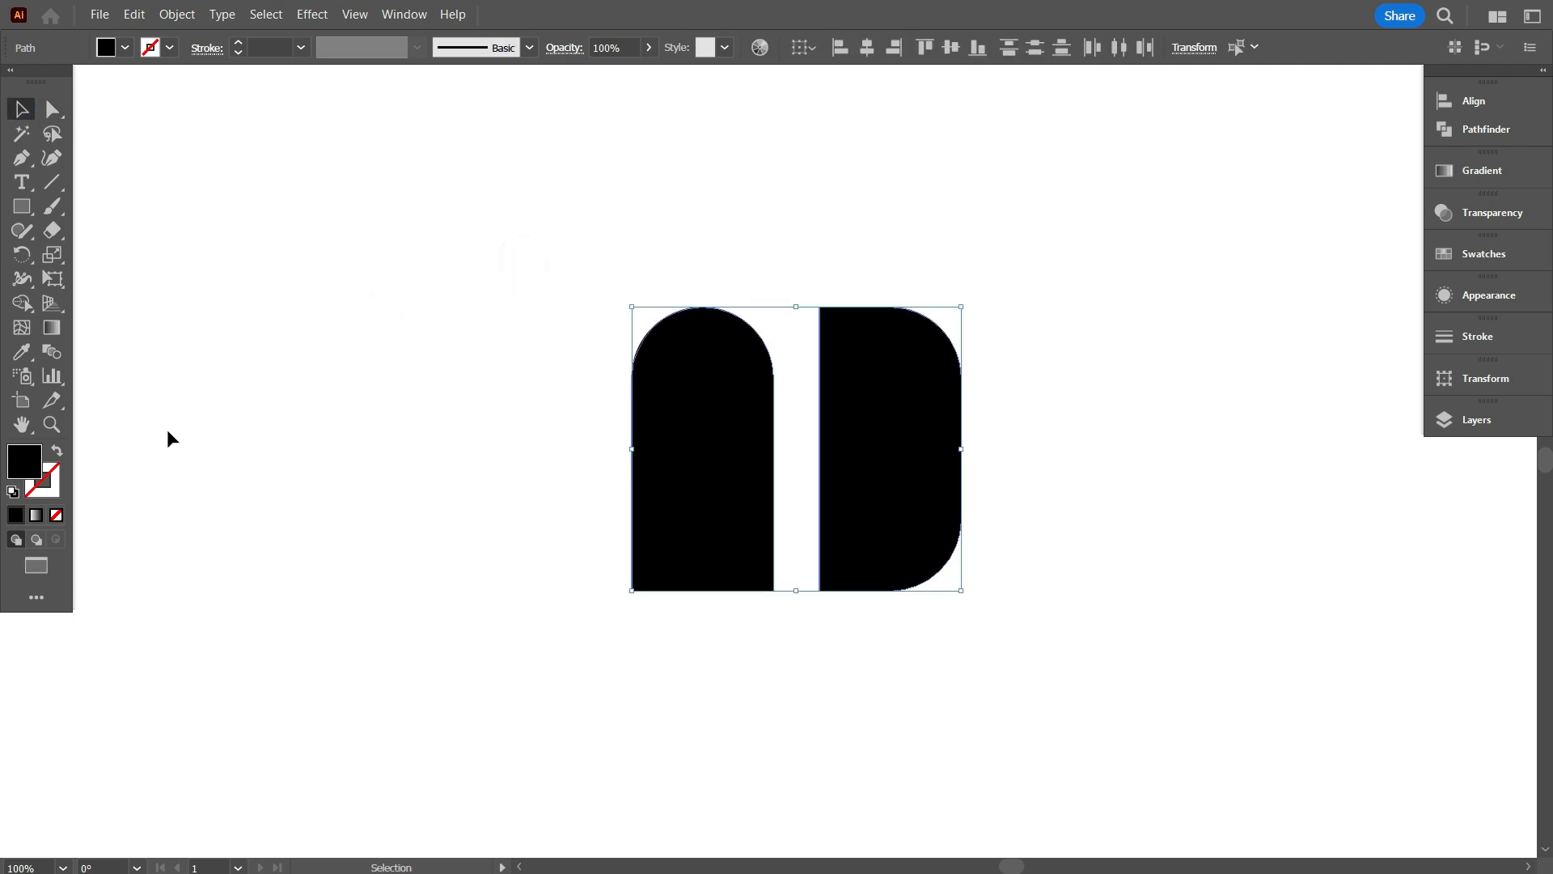
left_click(56, 452)
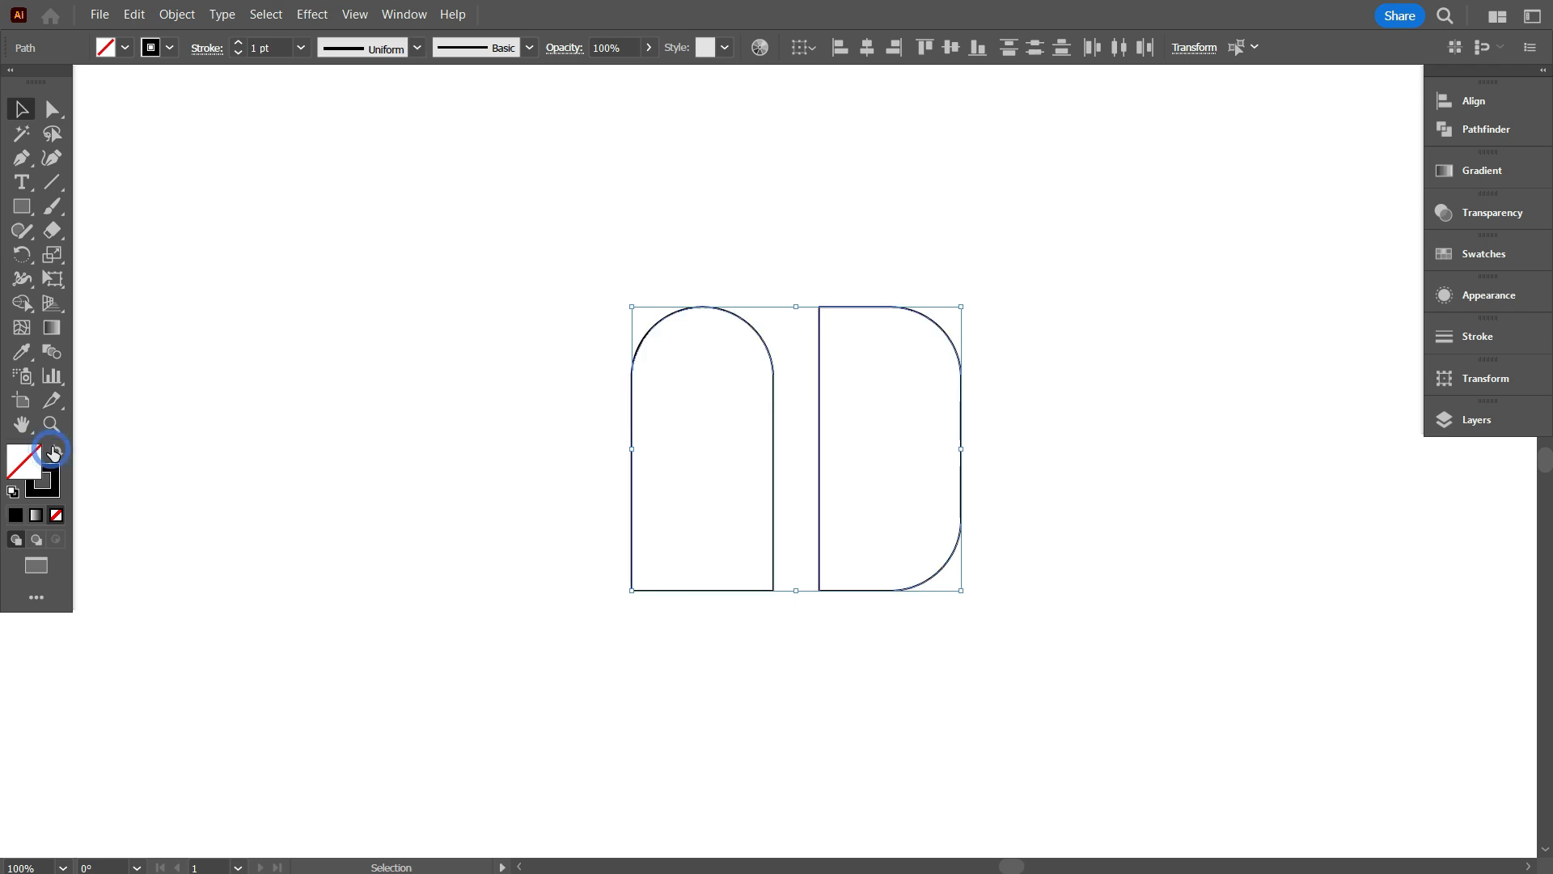
Set the stroke weight of both shapes to 20 pt.
left_click(273, 49)
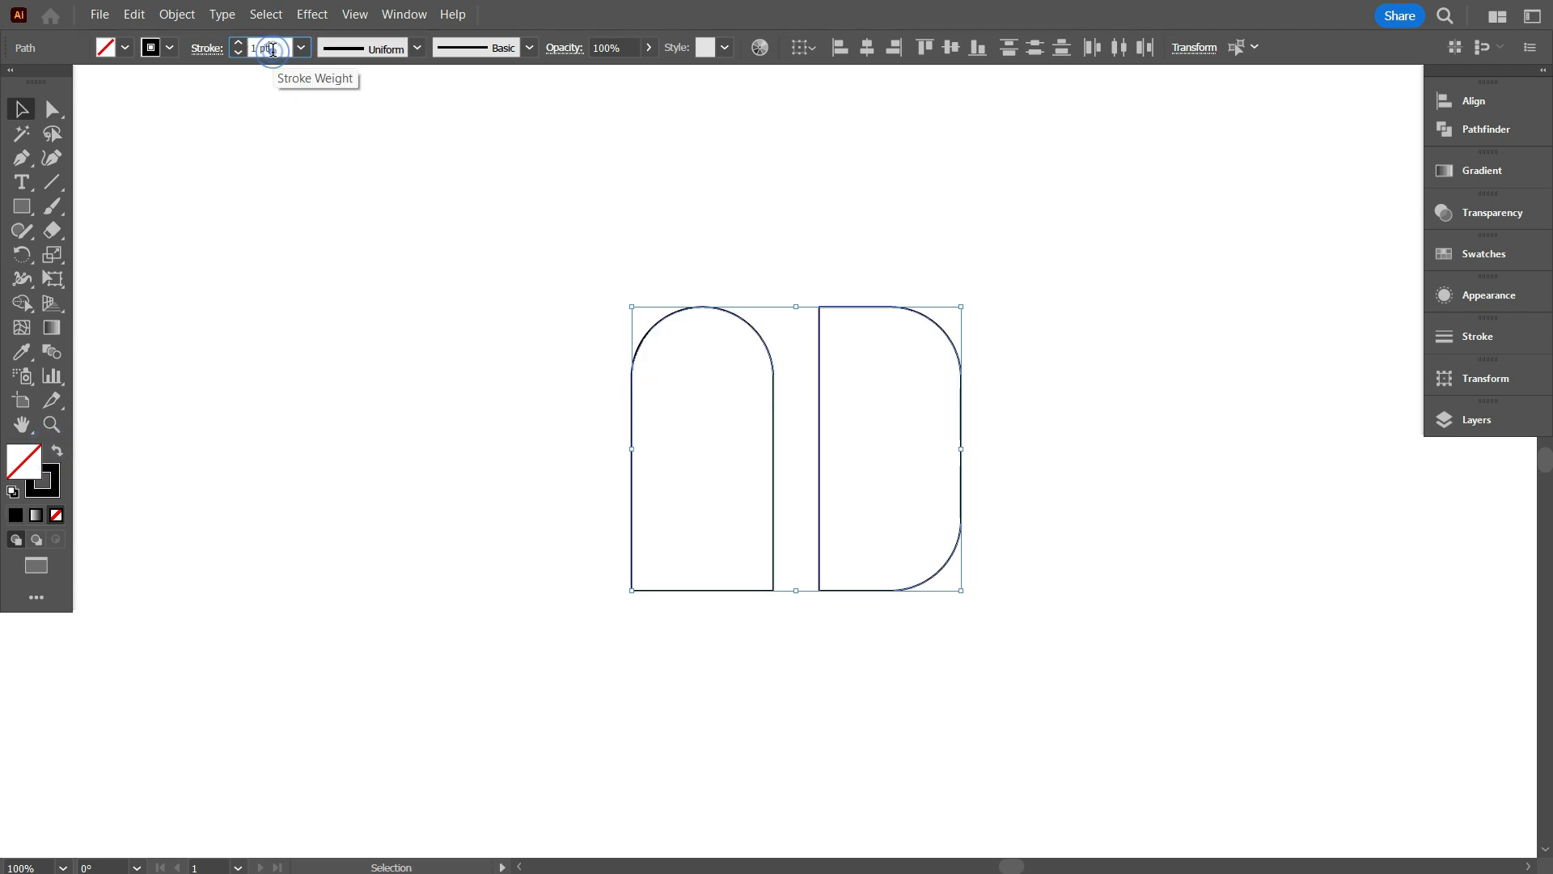
type("10")
key("Return")
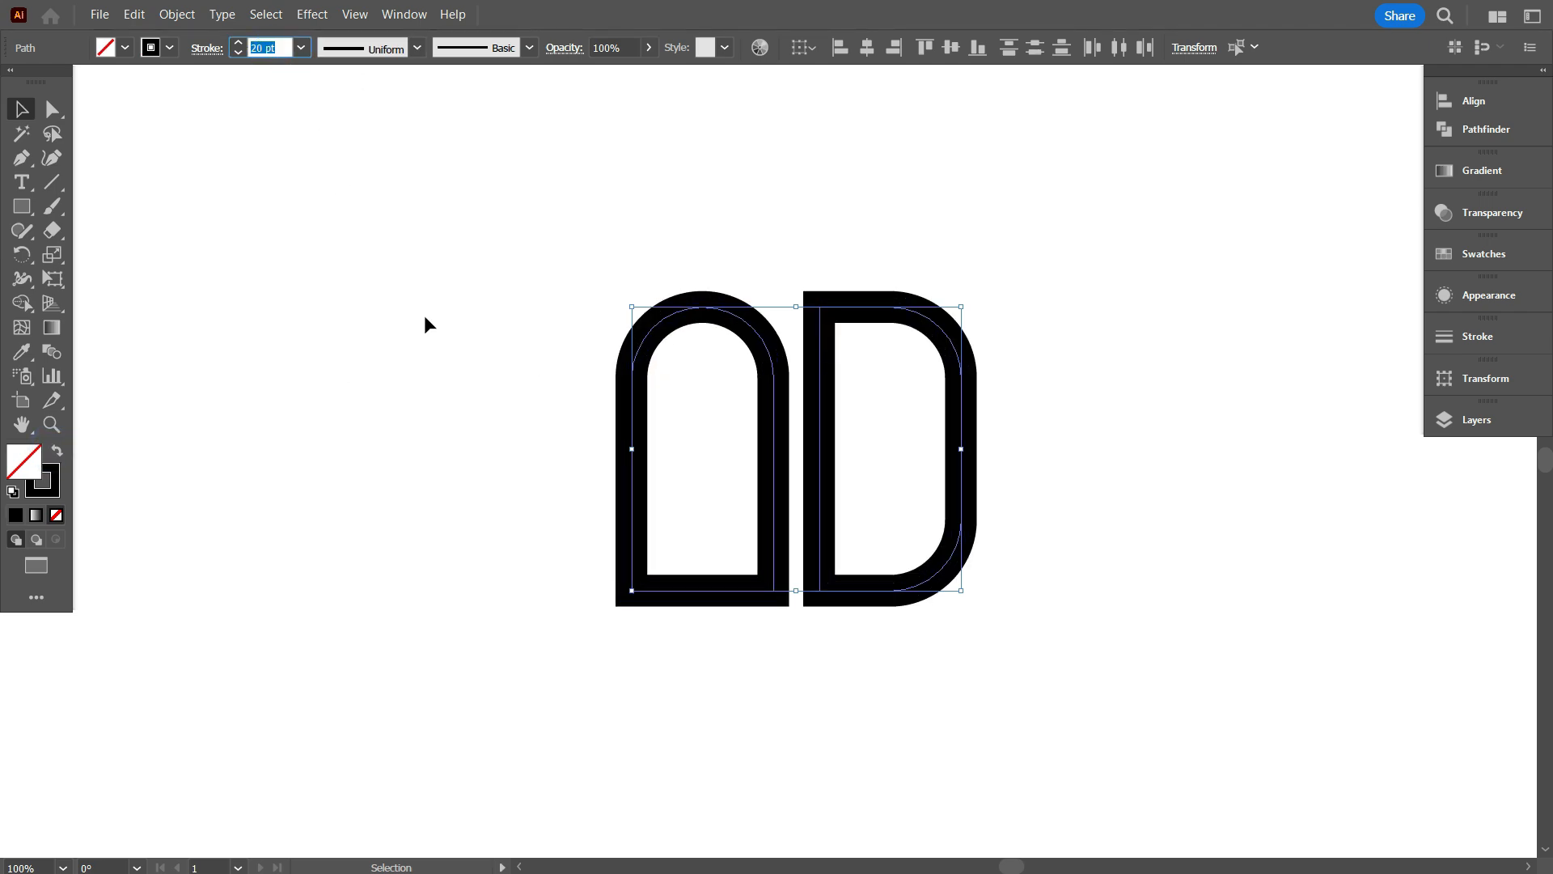
left_click(425, 315)
Rotate the left arch shape 90° clockwise so that its rounded end points right.
left_click_drag(410, 173, 691, 445)
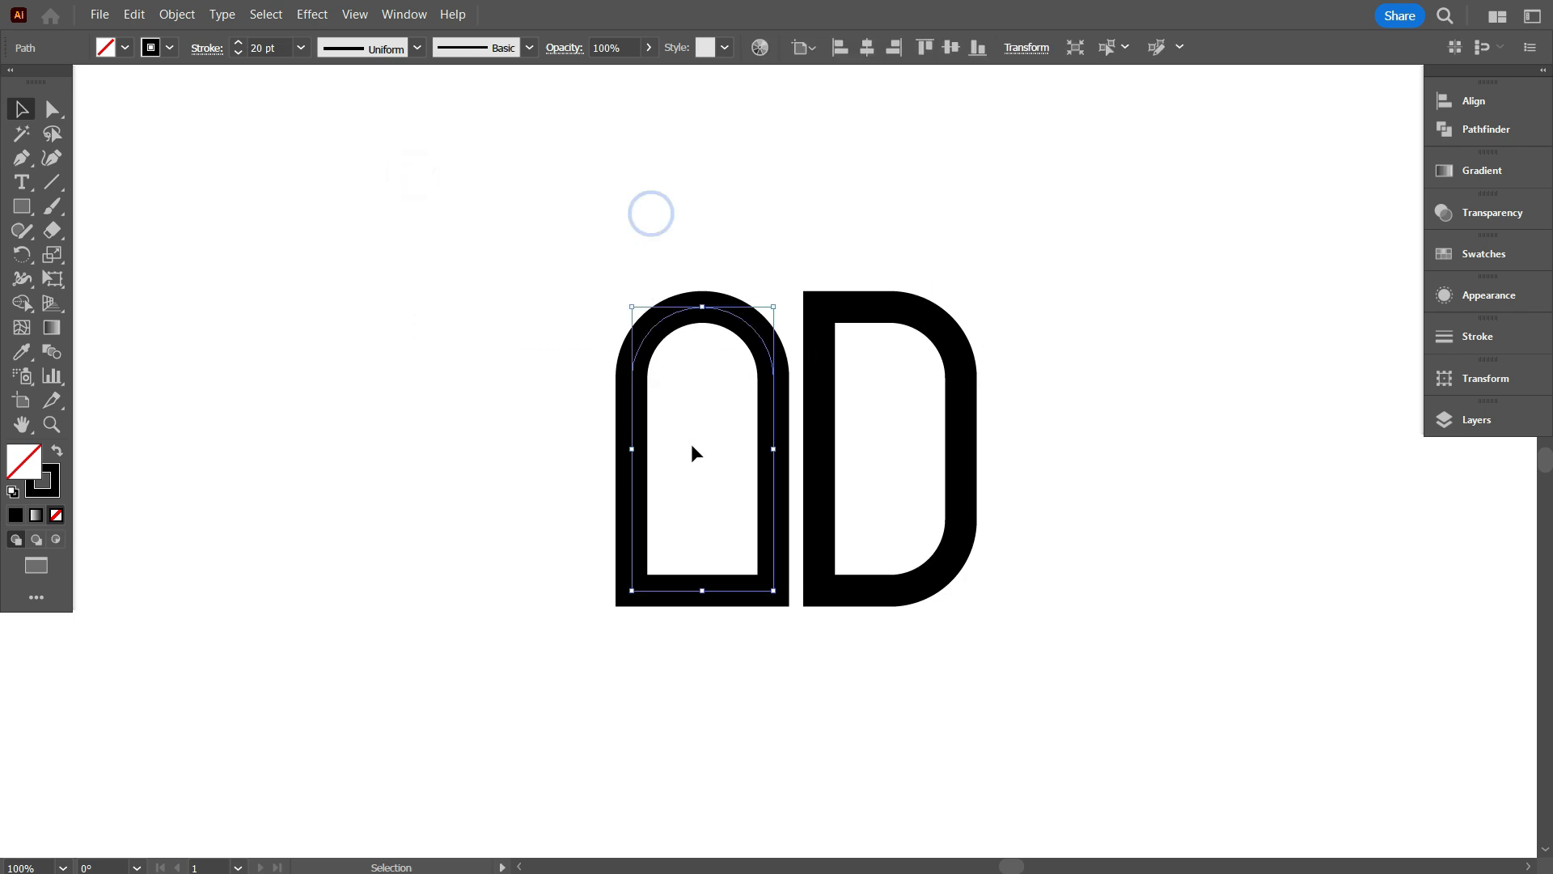
left_click_drag(779, 300, 853, 517)
left_click(625, 288)
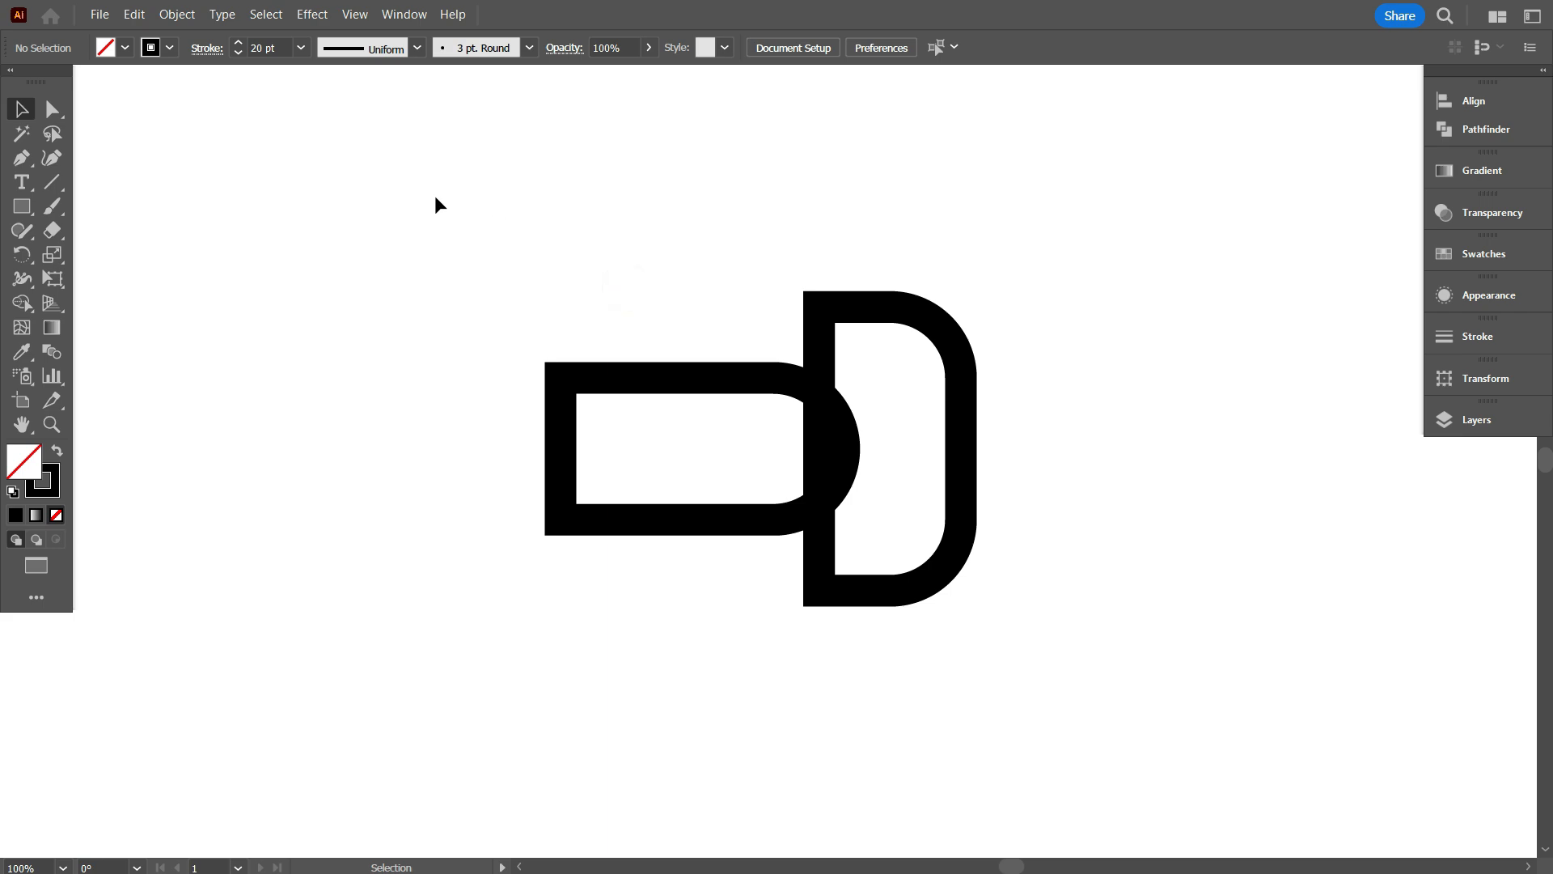
Align the rotated arch and the D shape on their horizontal centres so that they overlap.
left_click_drag(435, 196, 1130, 670)
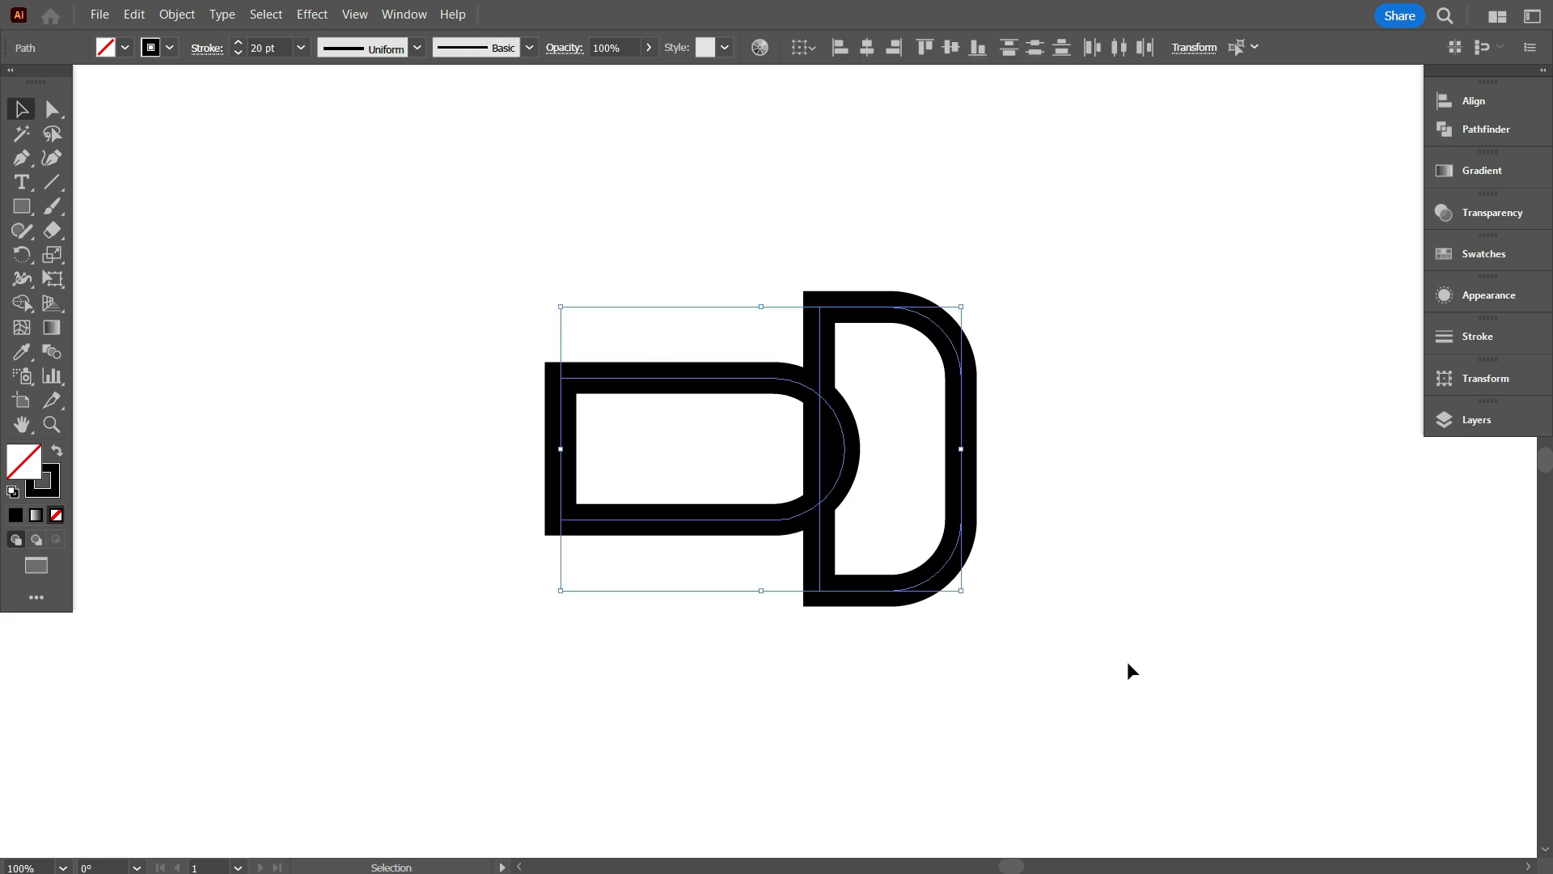
left_click(865, 49)
left_click(1010, 222)
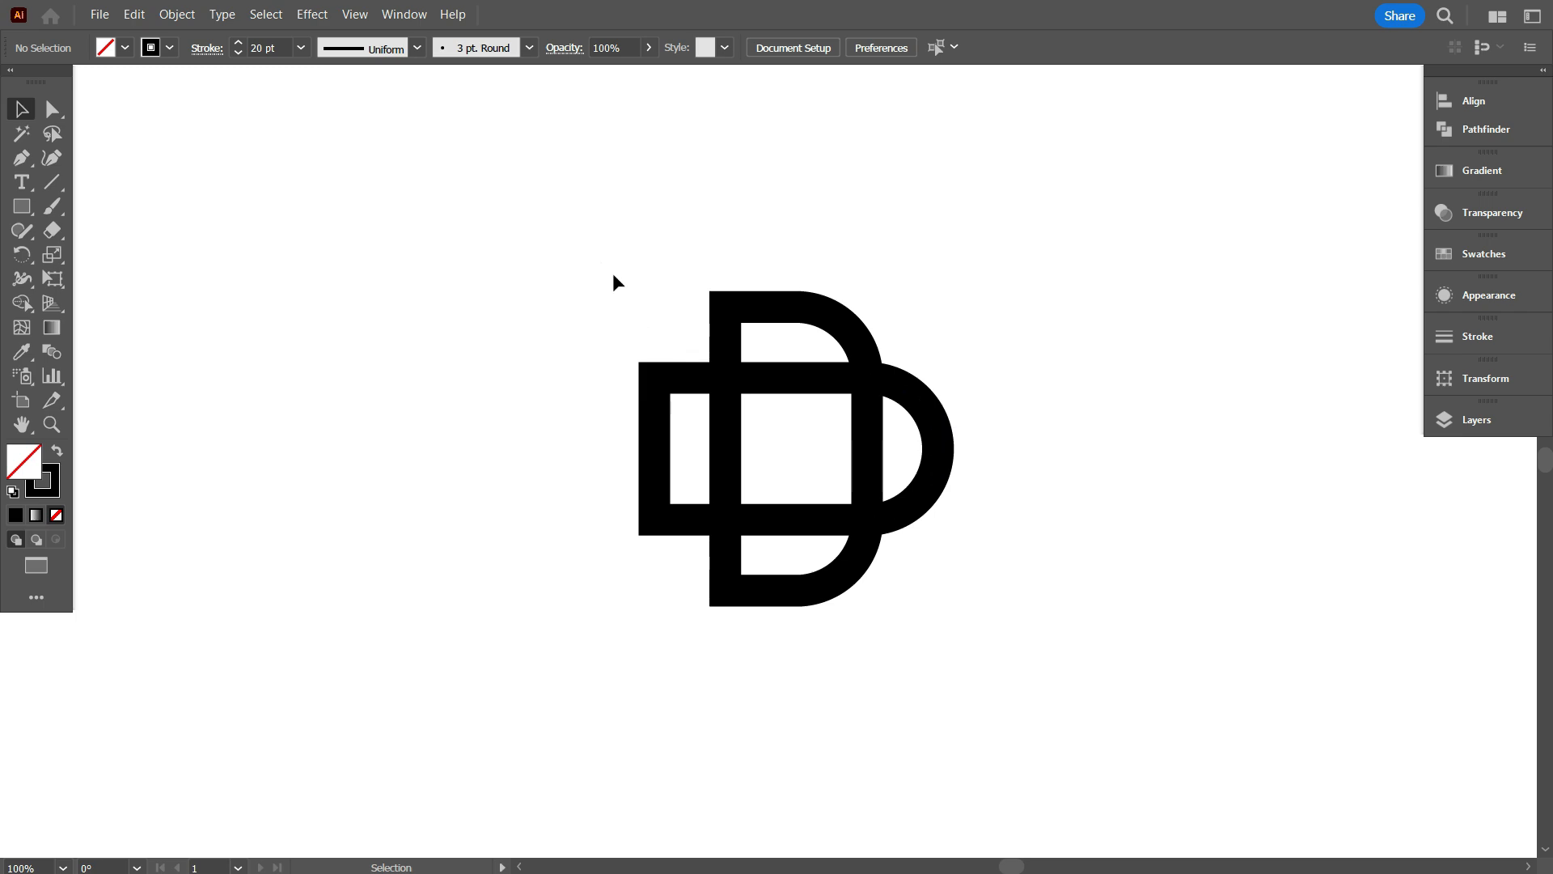
Convert the strokes of both overlapping shapes to filled outlines with Outline Stroke.
left_click_drag(599, 262, 1075, 689)
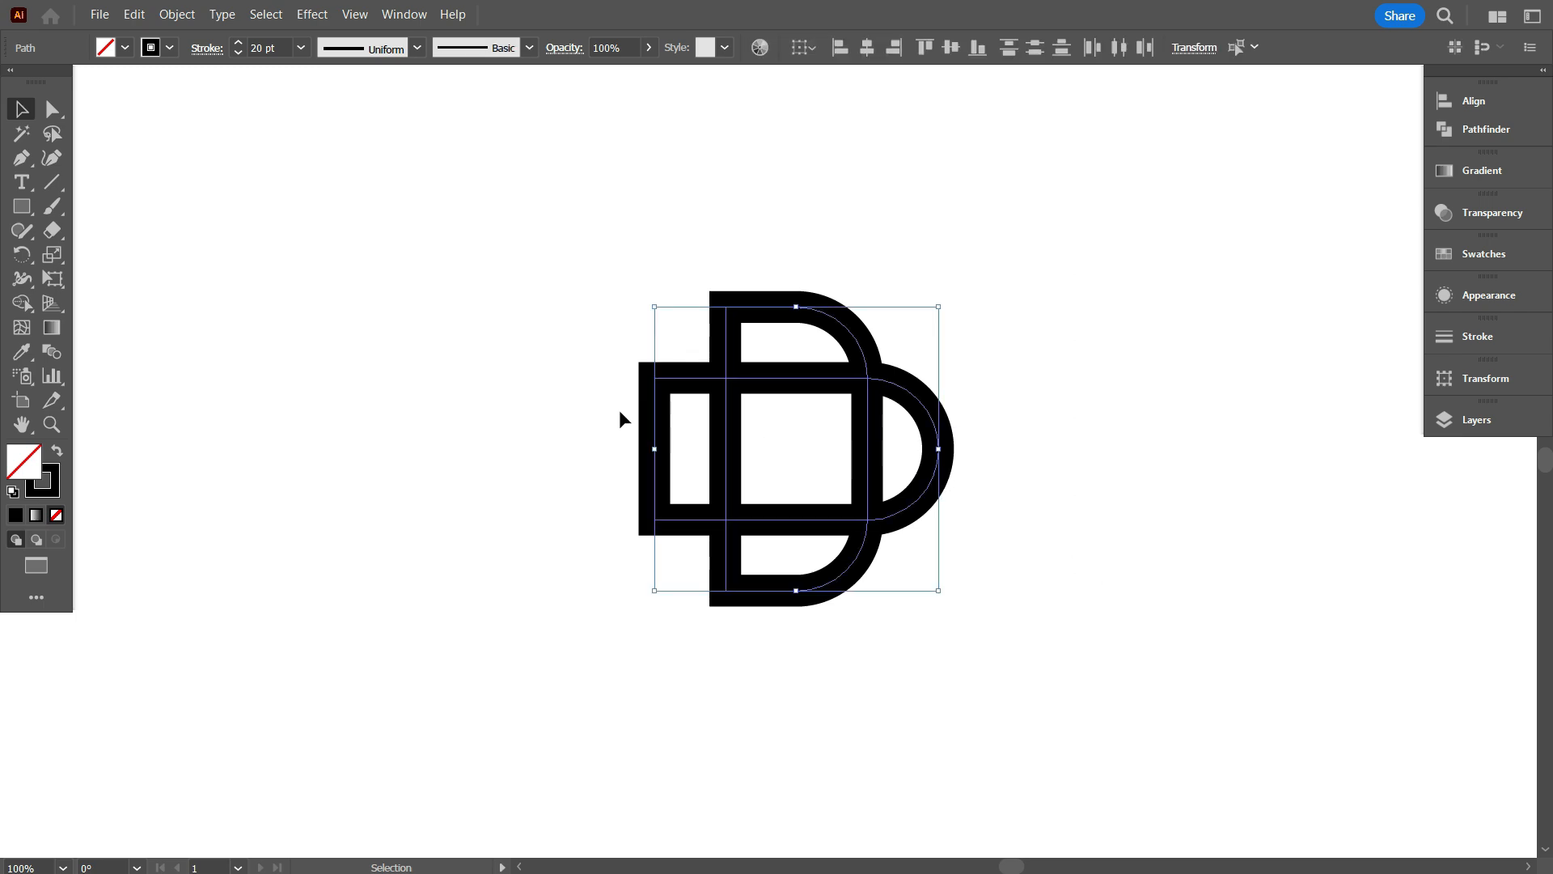
left_click(179, 19)
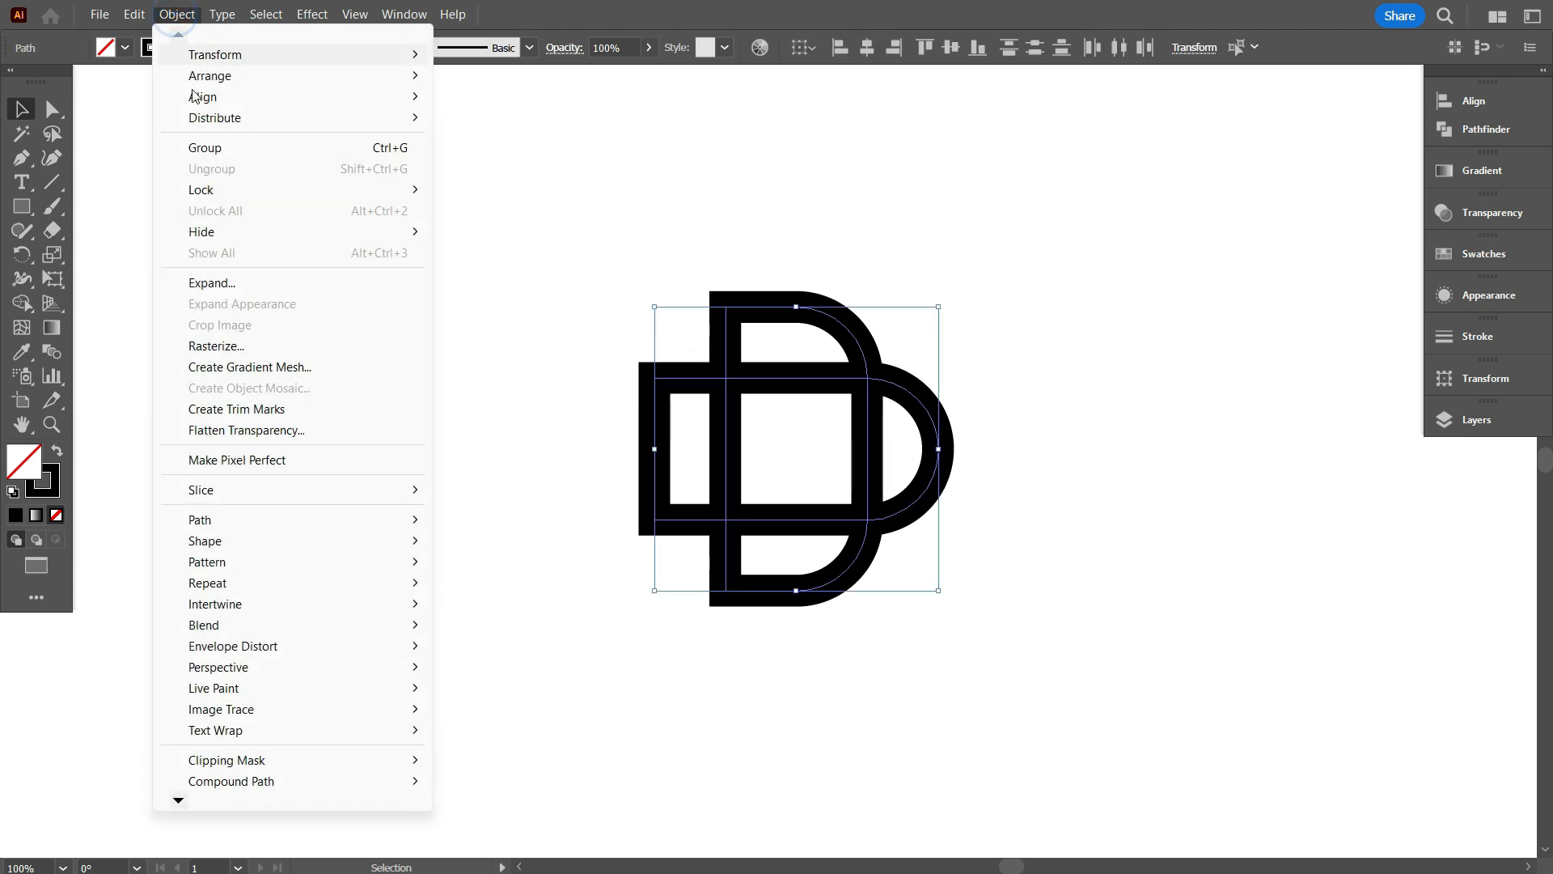
mouse_move(237, 527)
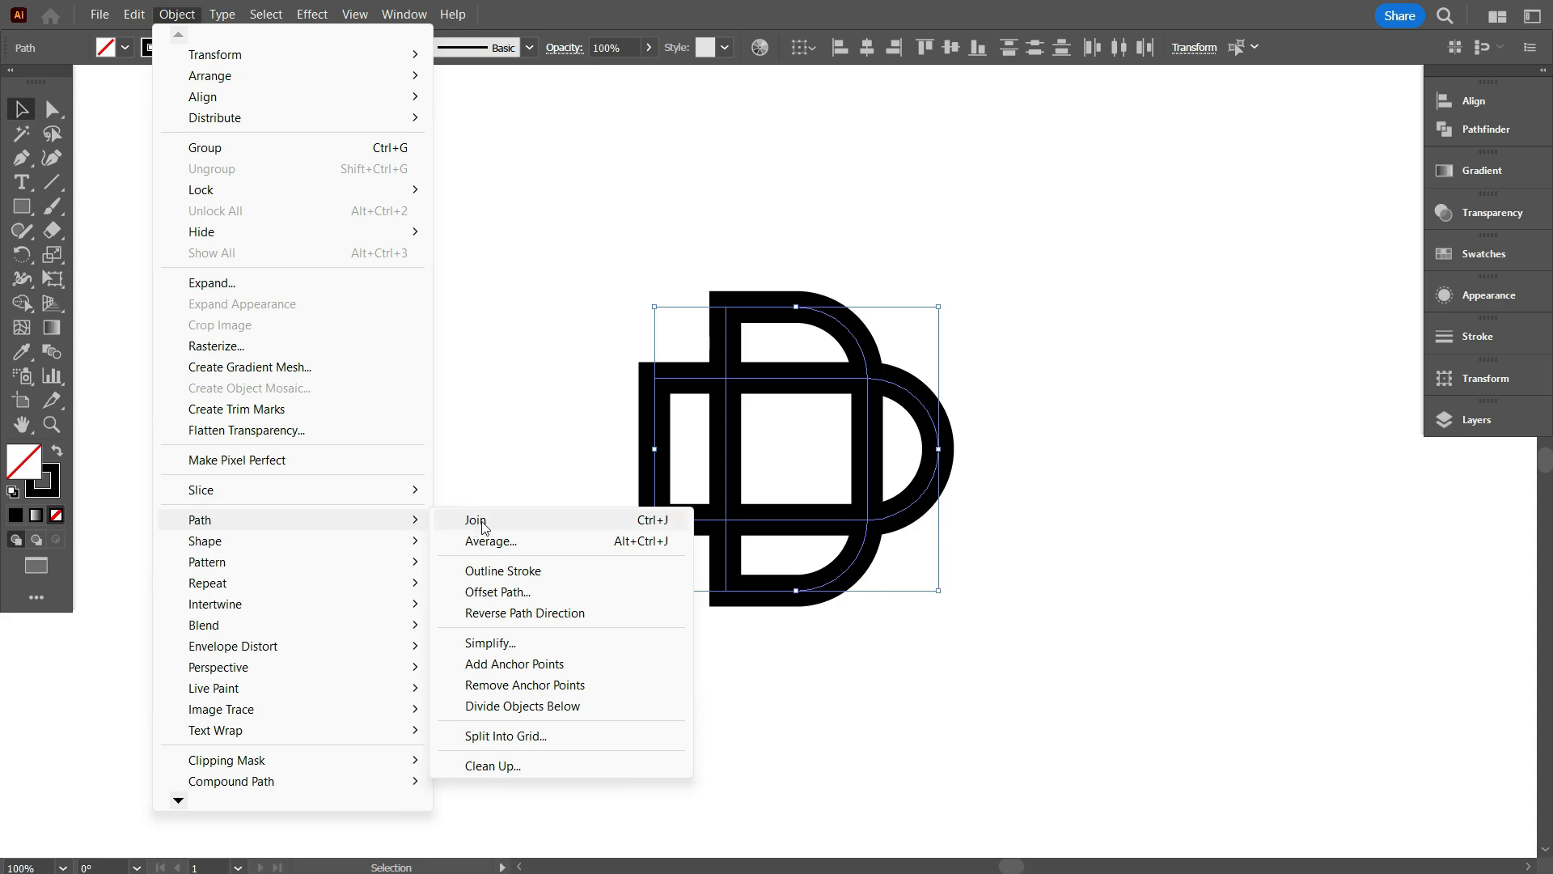
left_click(505, 571)
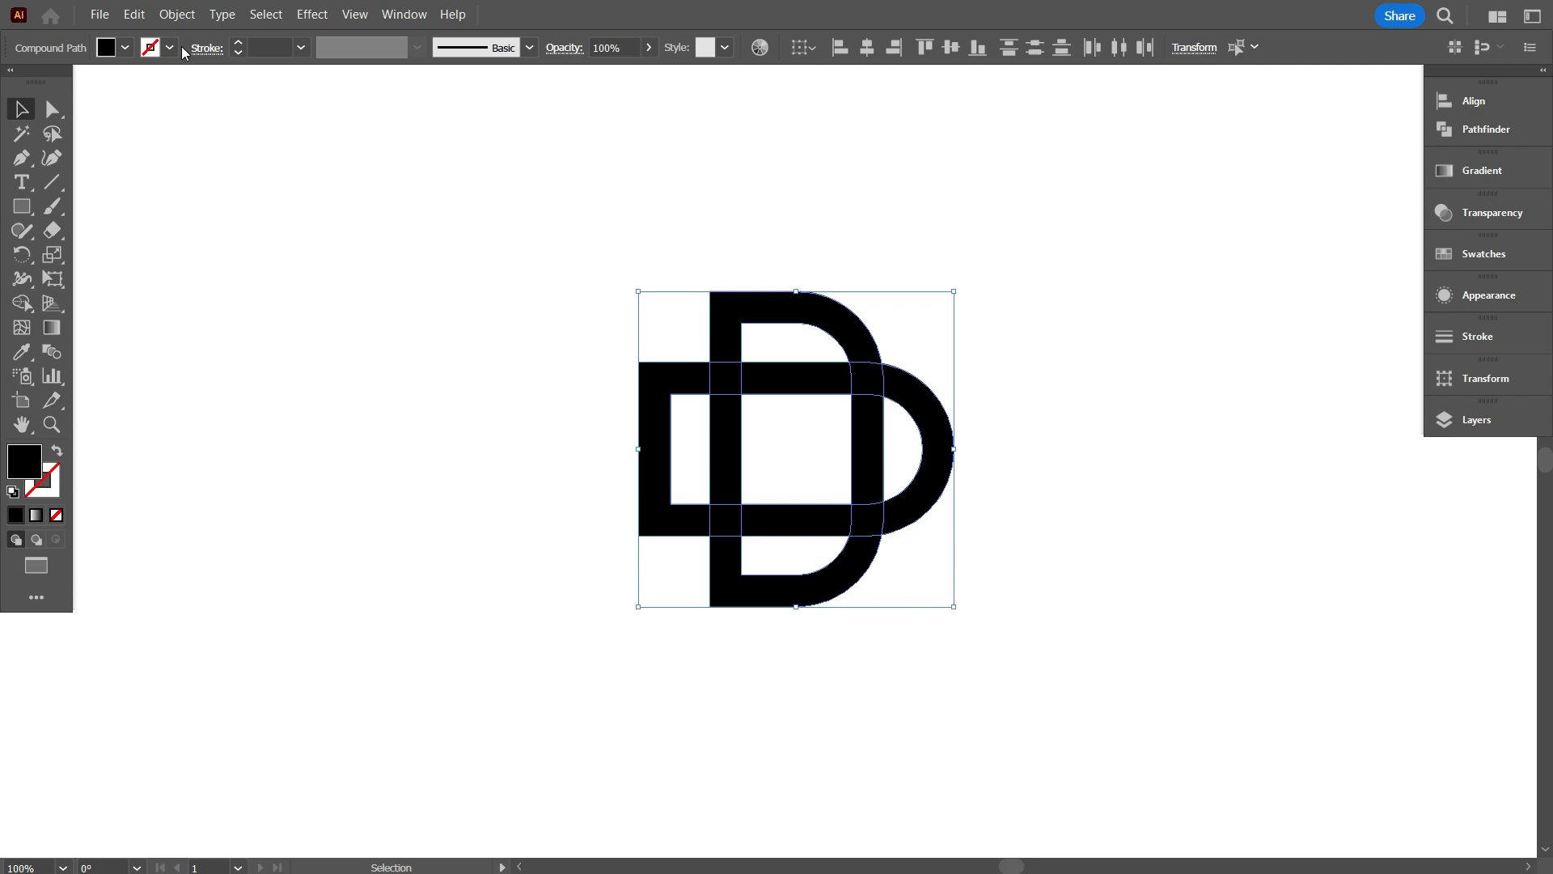
Apply Offset Path to both outlined D shapes with a 10 px offset and mitered joins.
left_click(176, 14)
mouse_move(269, 530)
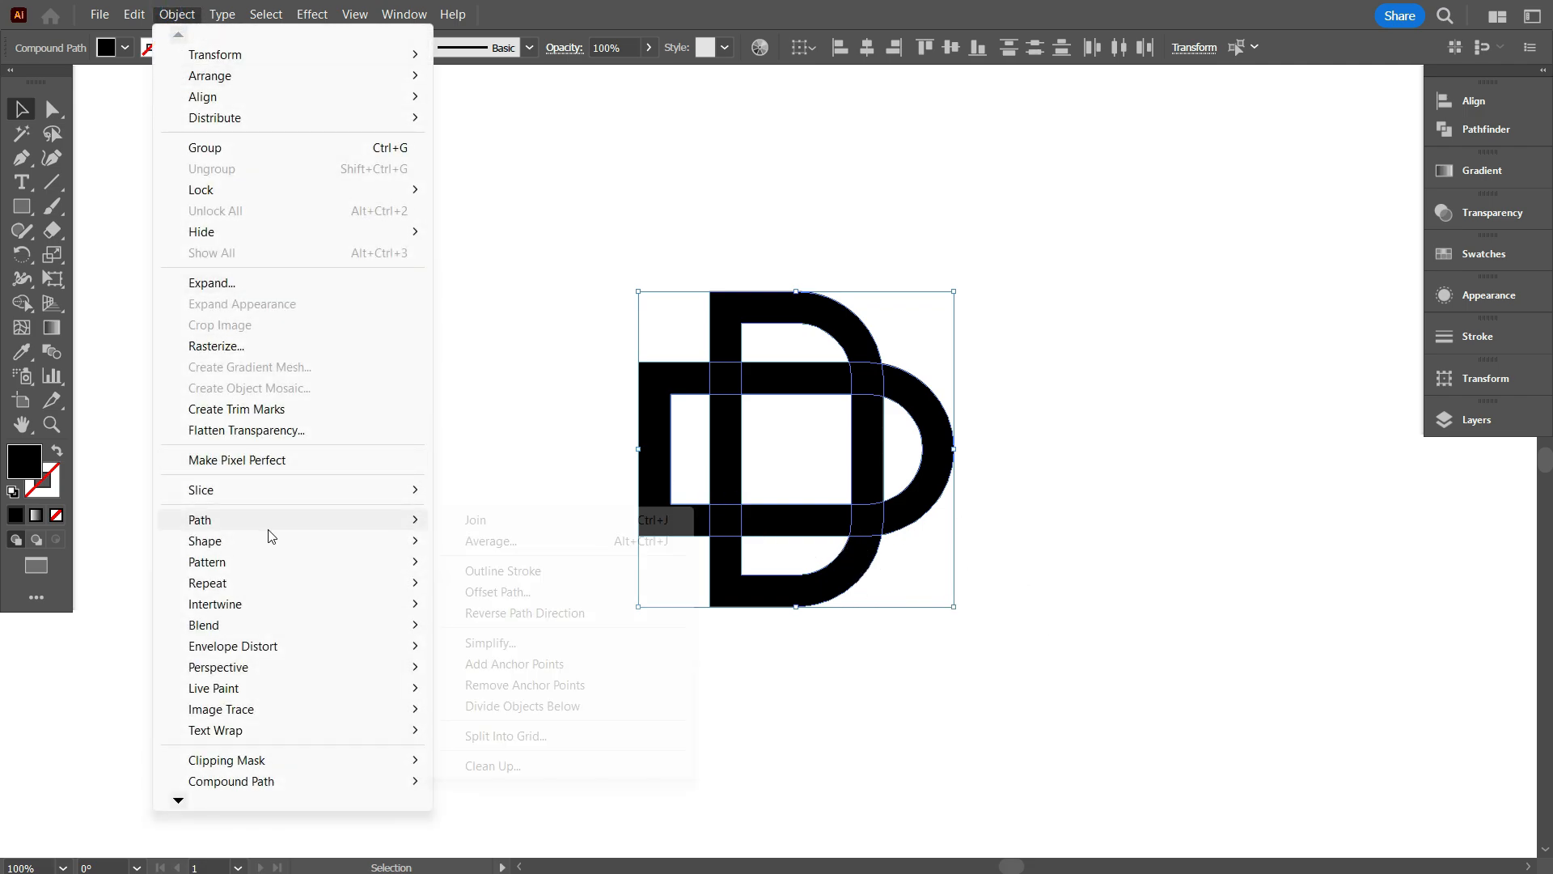
left_click(546, 589)
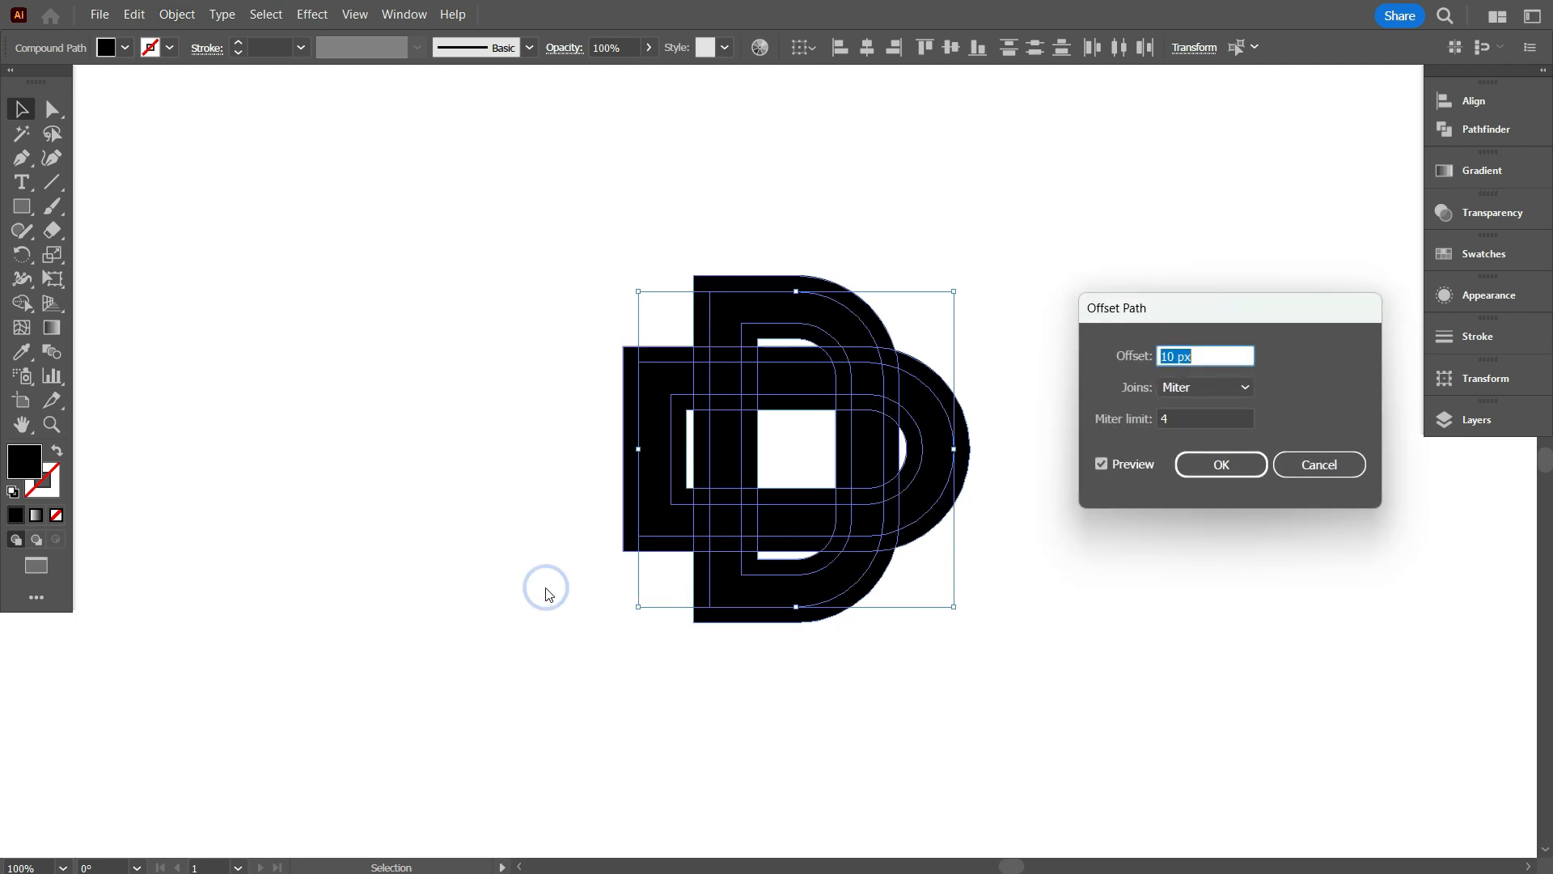
left_click(1218, 356)
left_click(1229, 464)
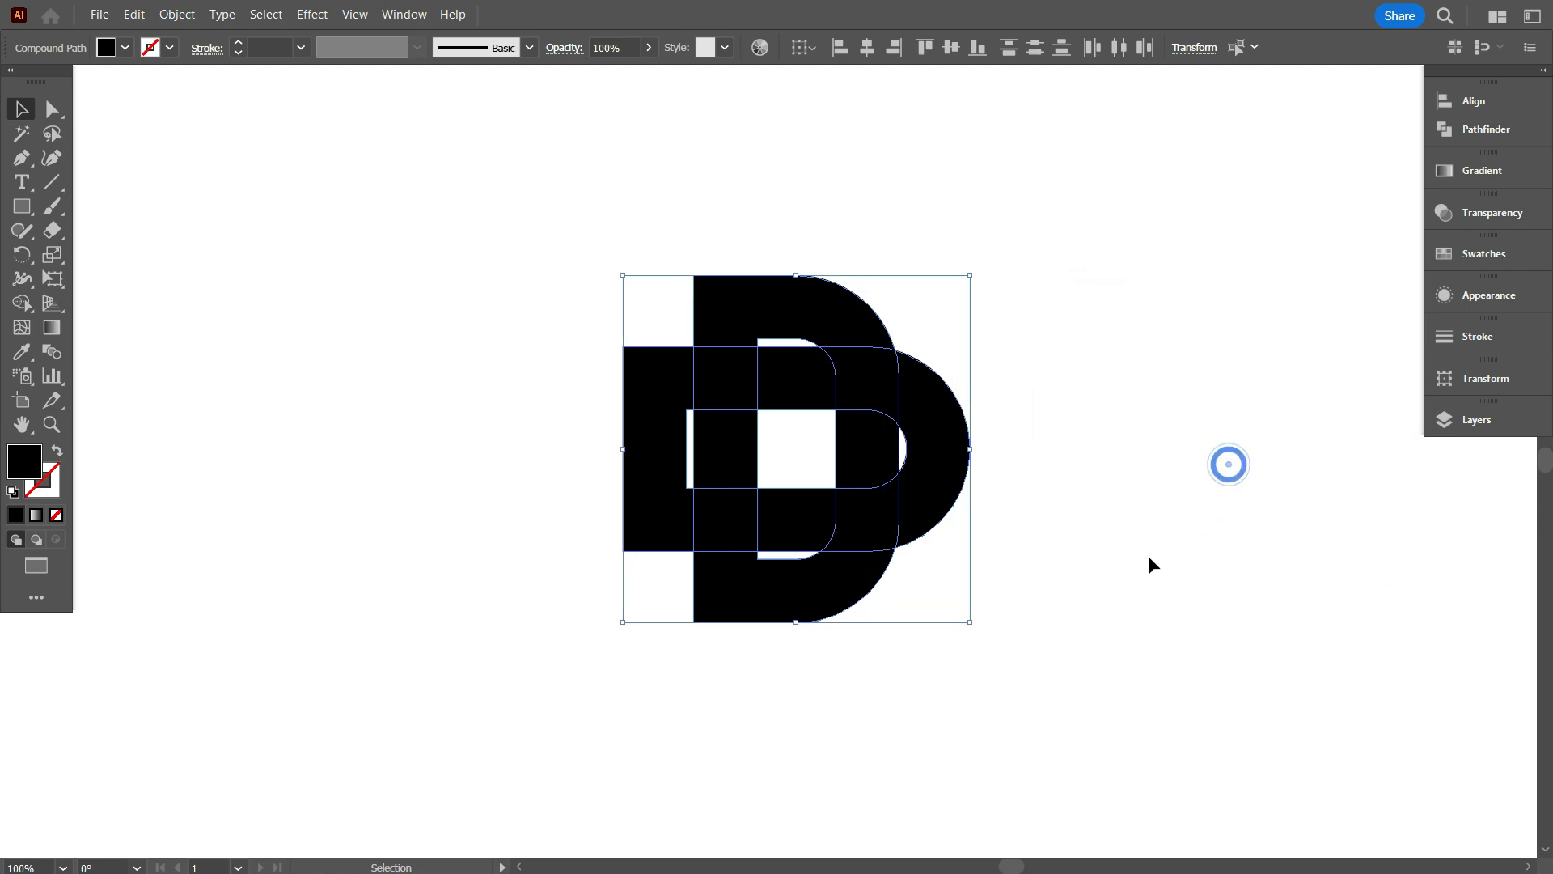
left_click(1148, 555)
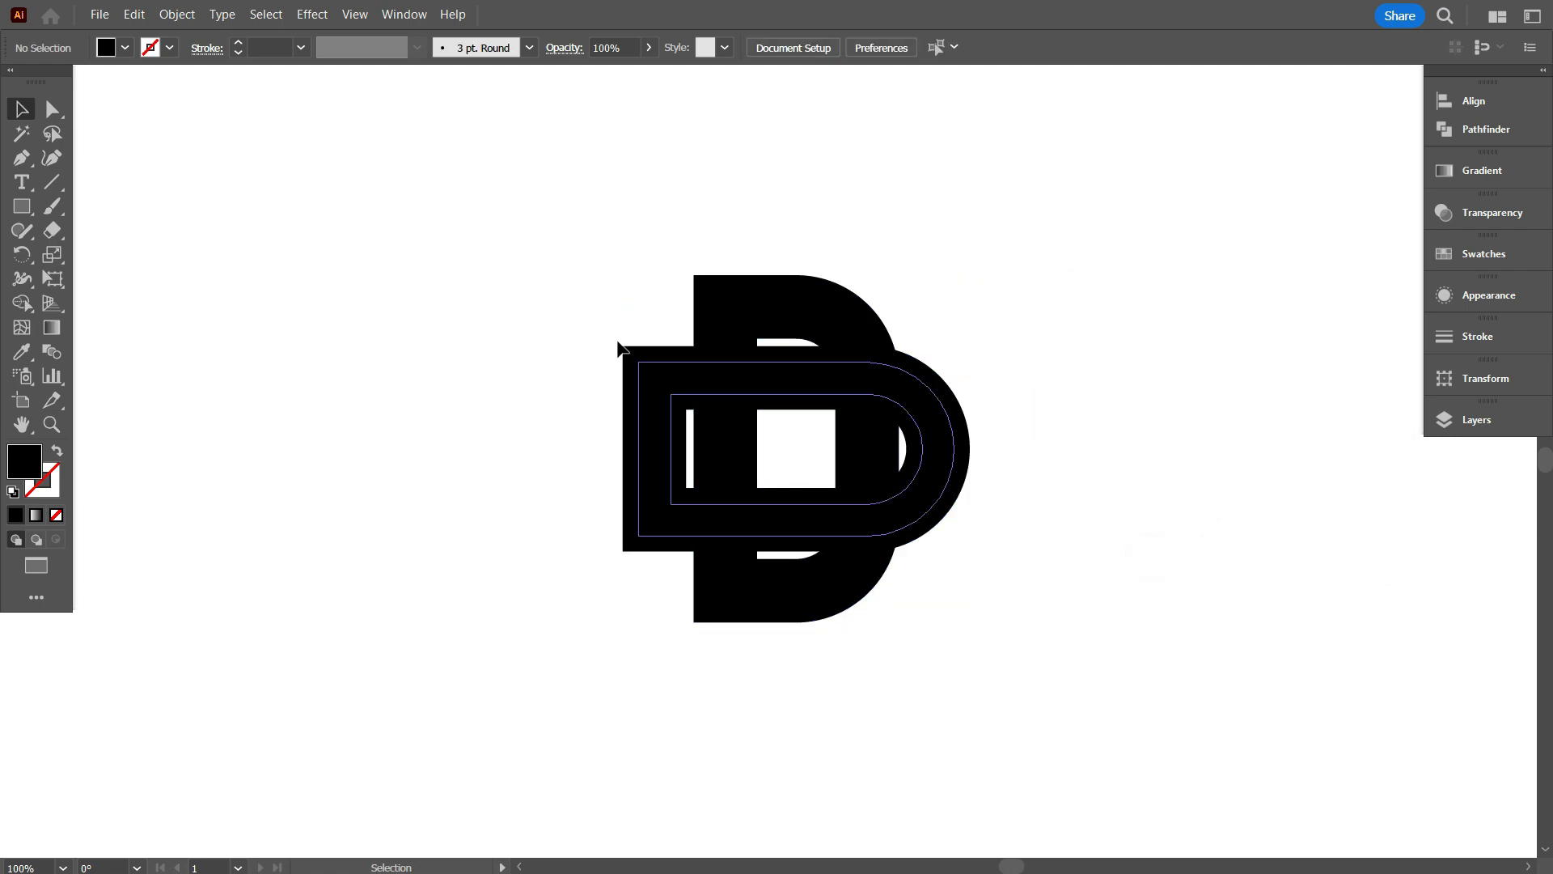
Select all outlines and offsets and use Shape Builder to remove four small regions beside the crossings, creating the interlacing gaps.
left_click_drag(475, 234, 1120, 726)
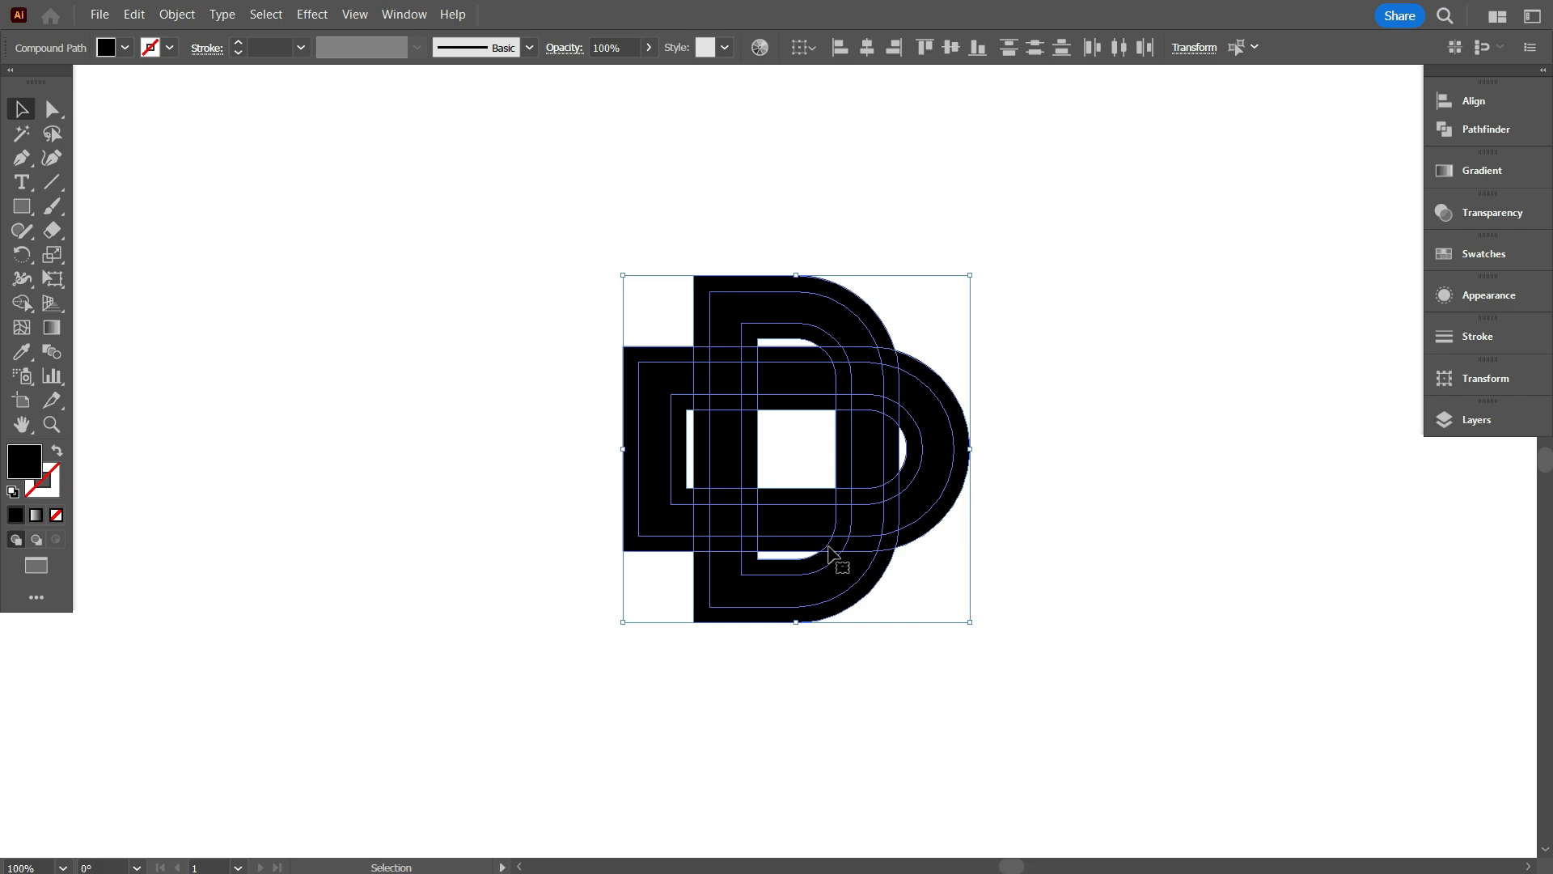
scroll(789, 489, "up", 1)
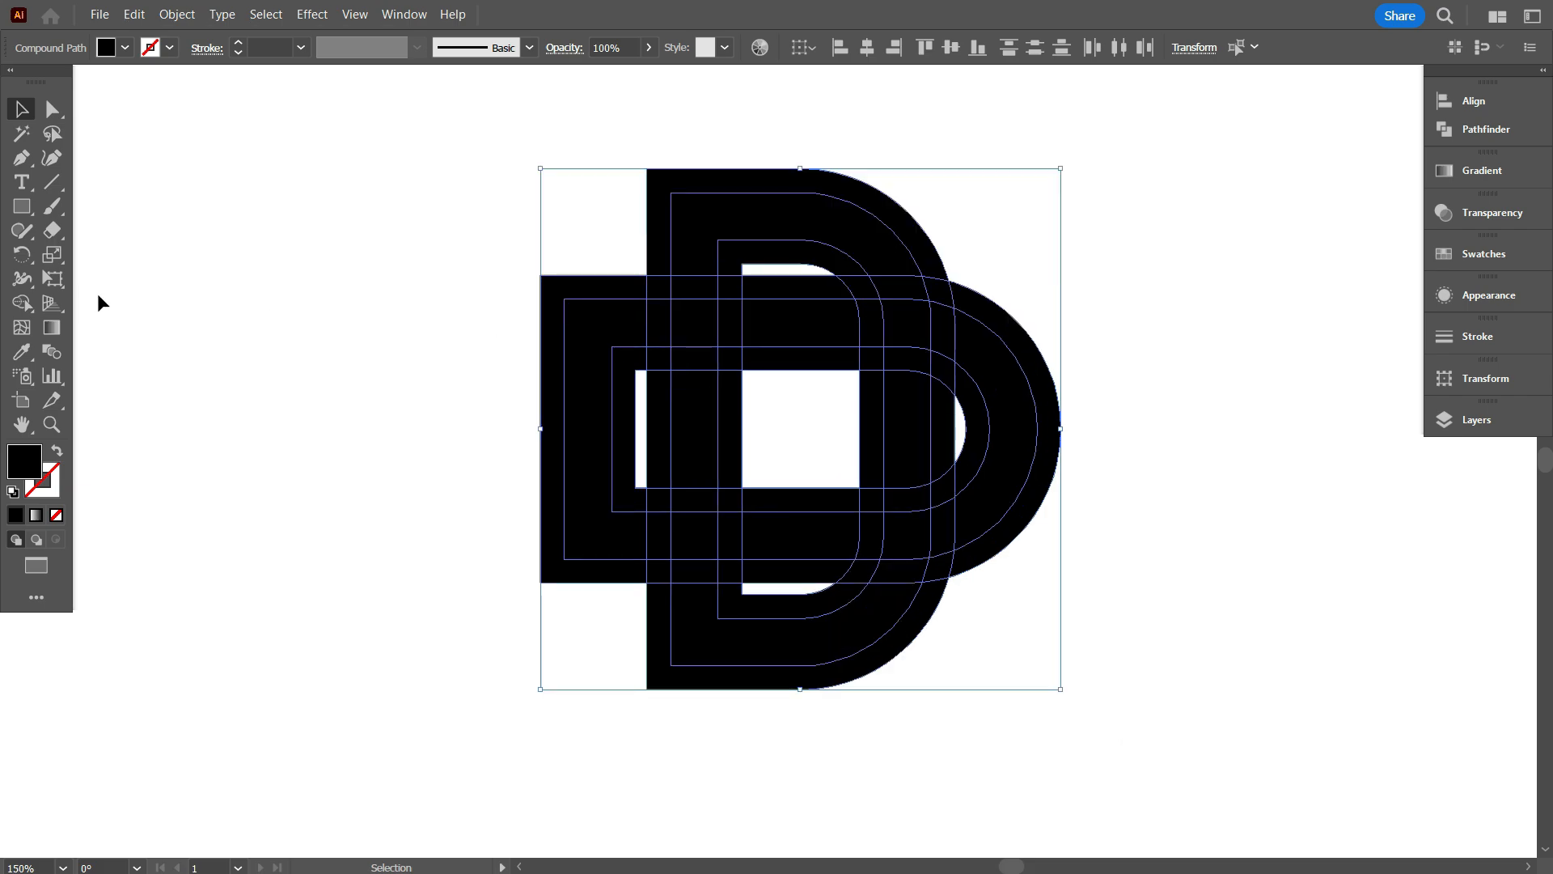
left_click(21, 302)
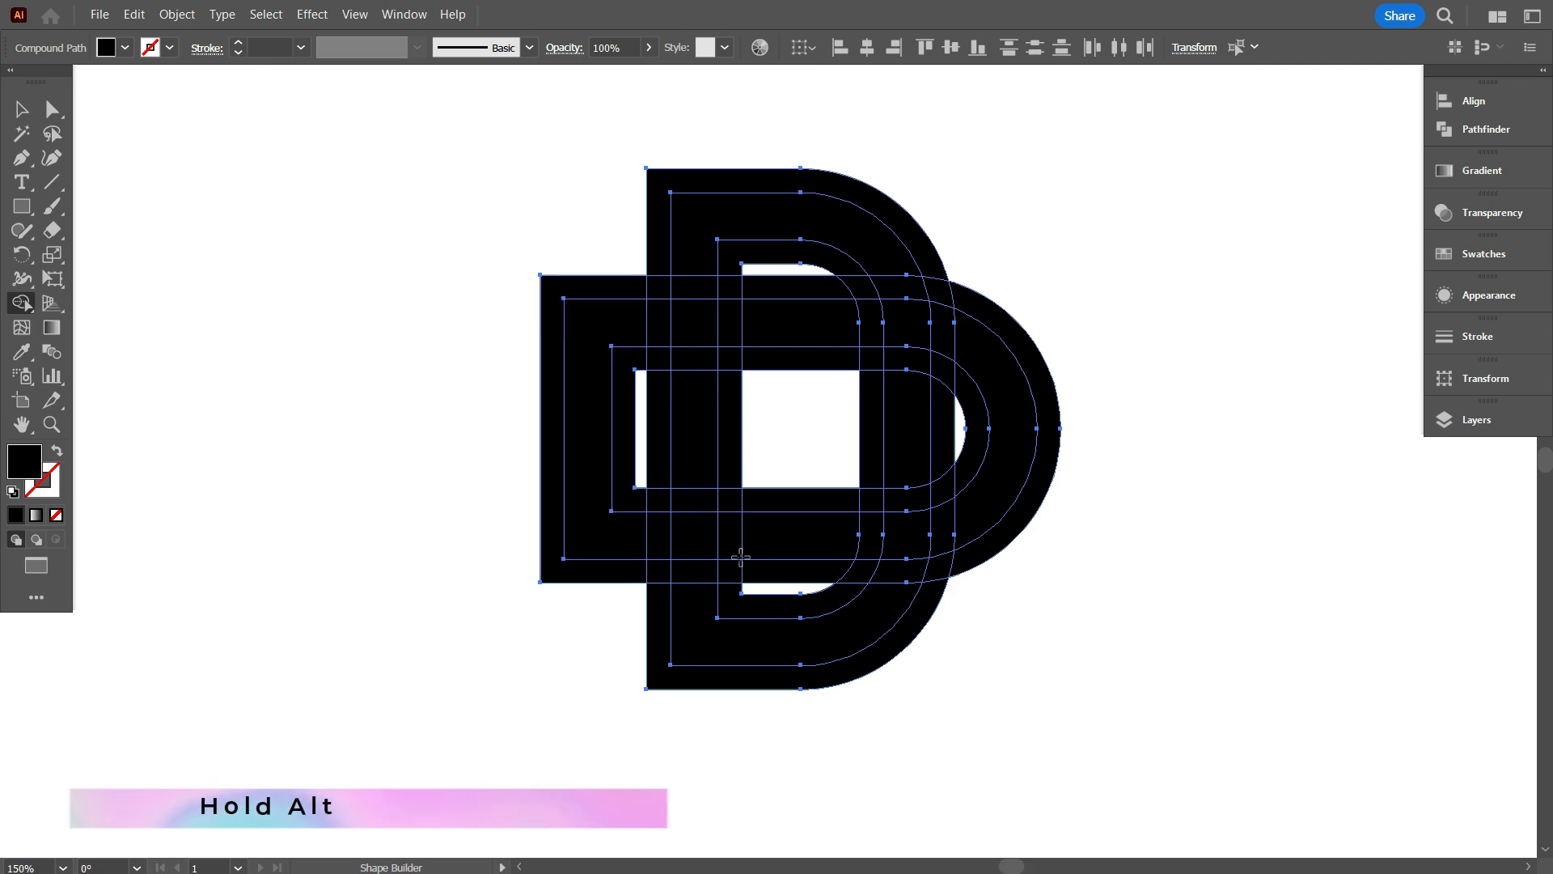
left_click(689, 571, "alt")
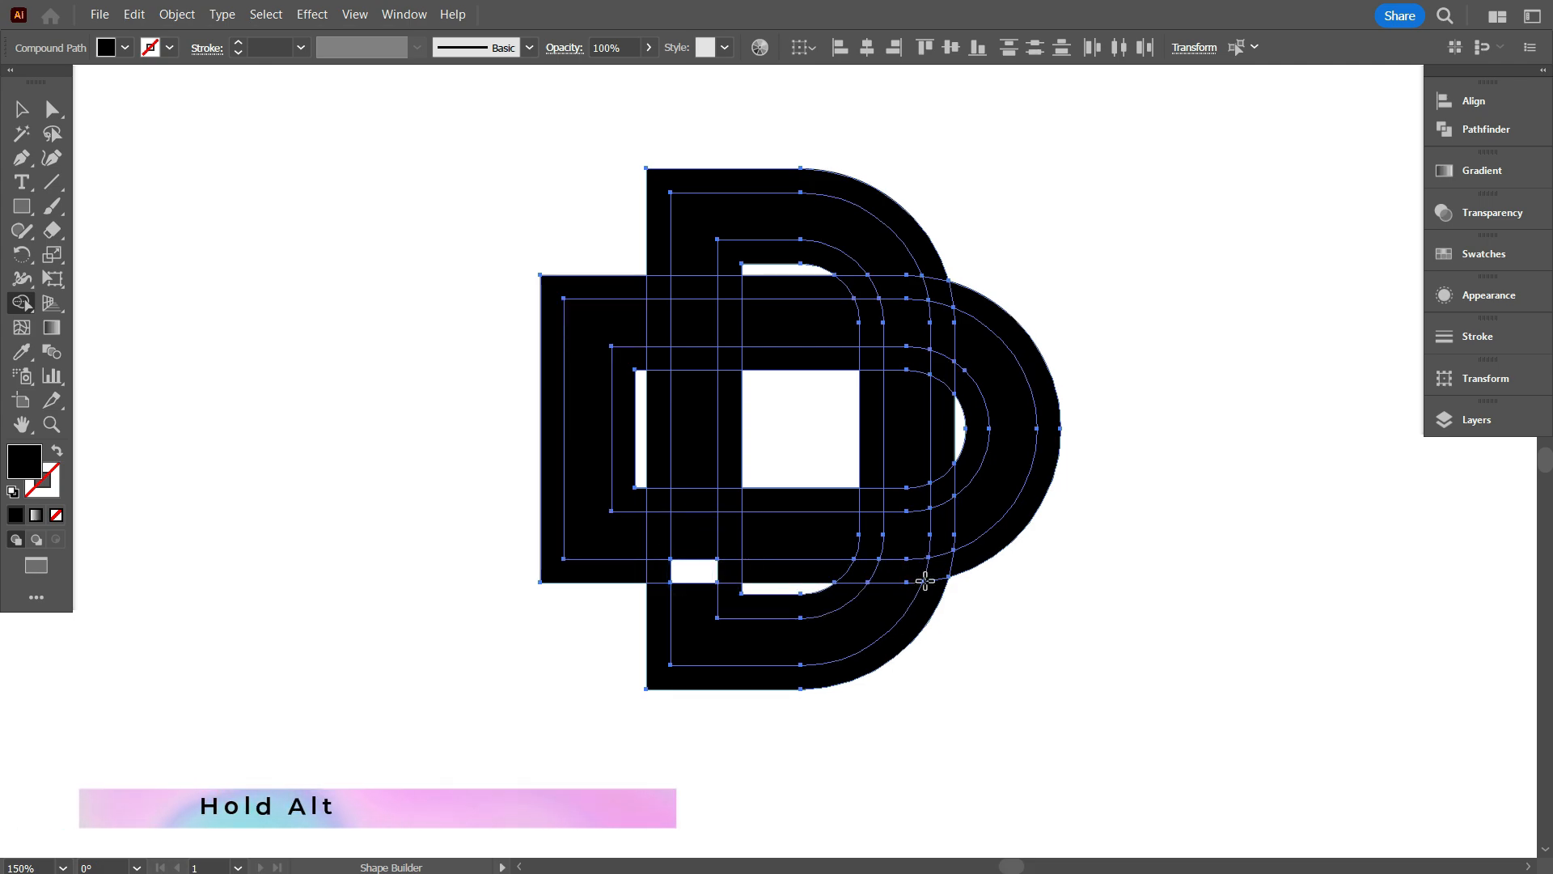
left_click(908, 359, "alt")
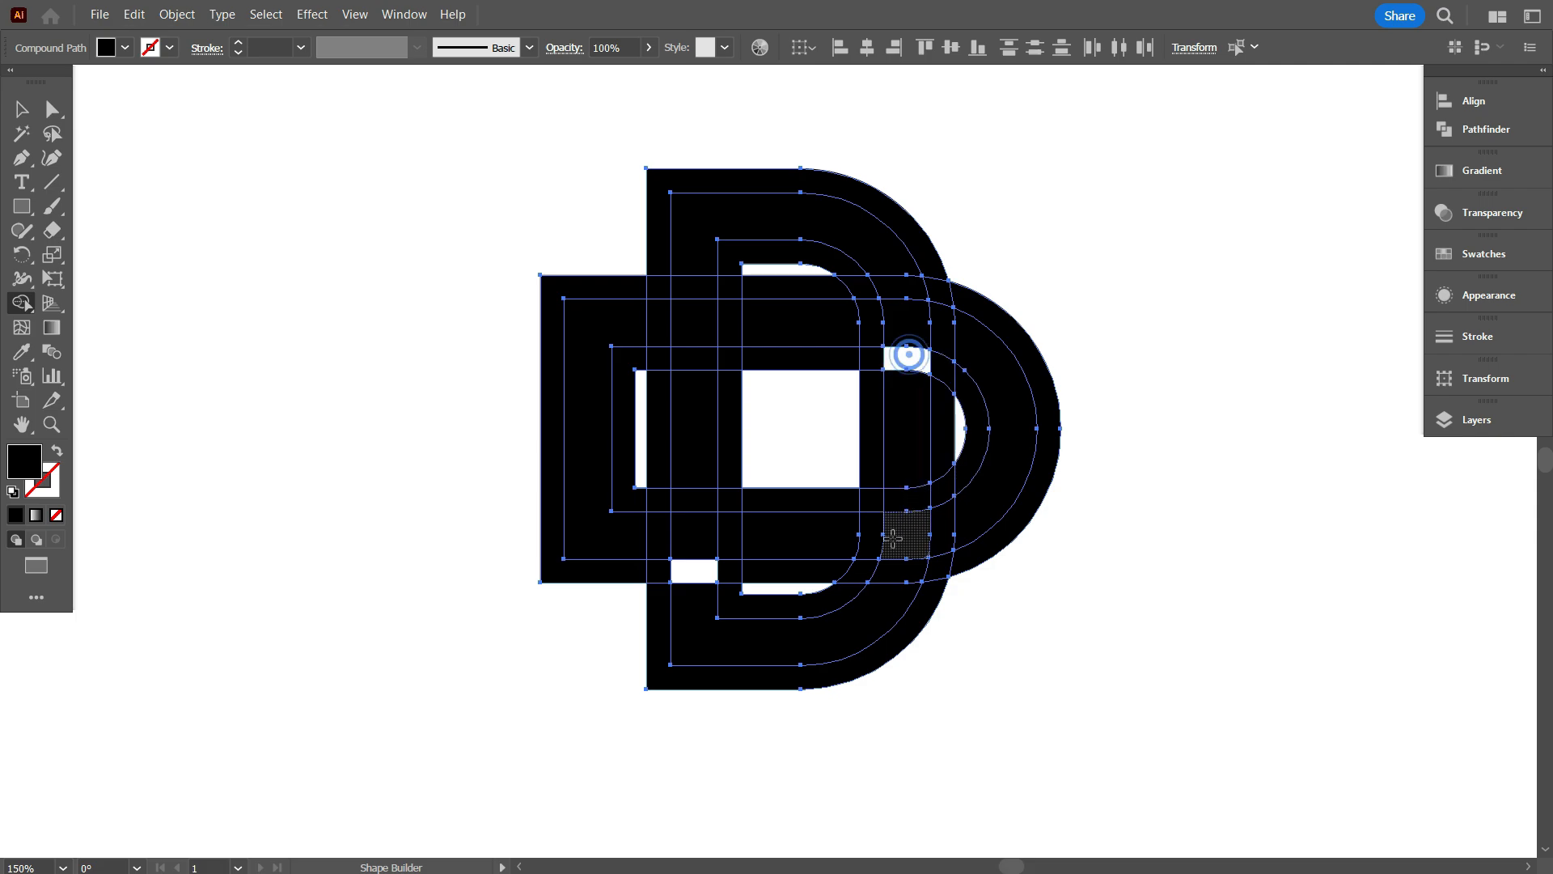
left_click(728, 324, "alt")
left_click(870, 541, "alt")
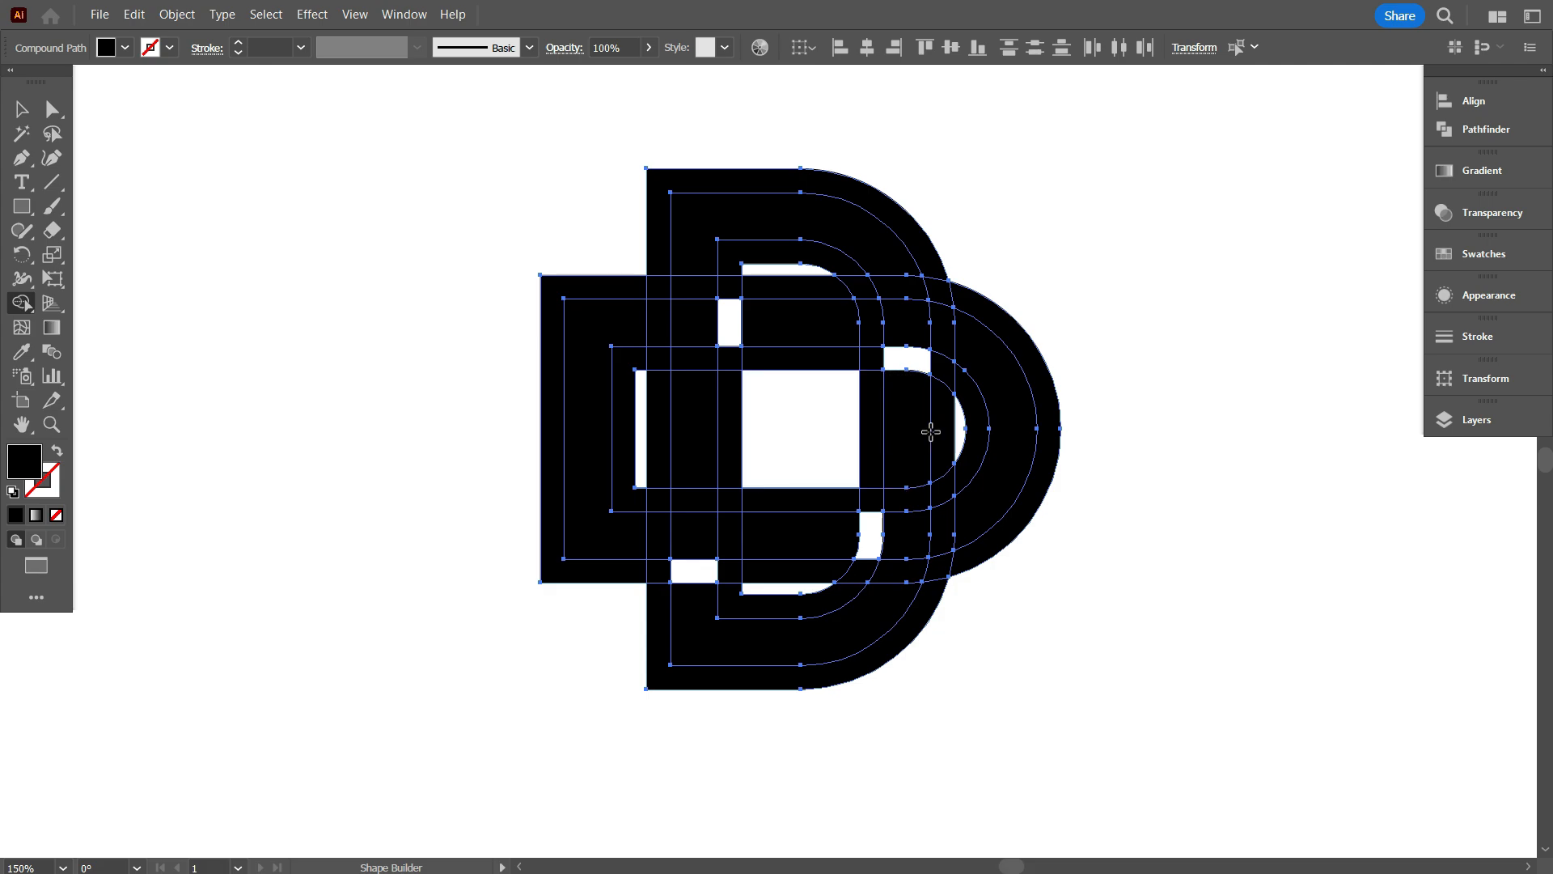
Delete the two larger offset shapes, leaving only the original interlaced D outlines.
left_click(22, 109)
left_click(215, 356)
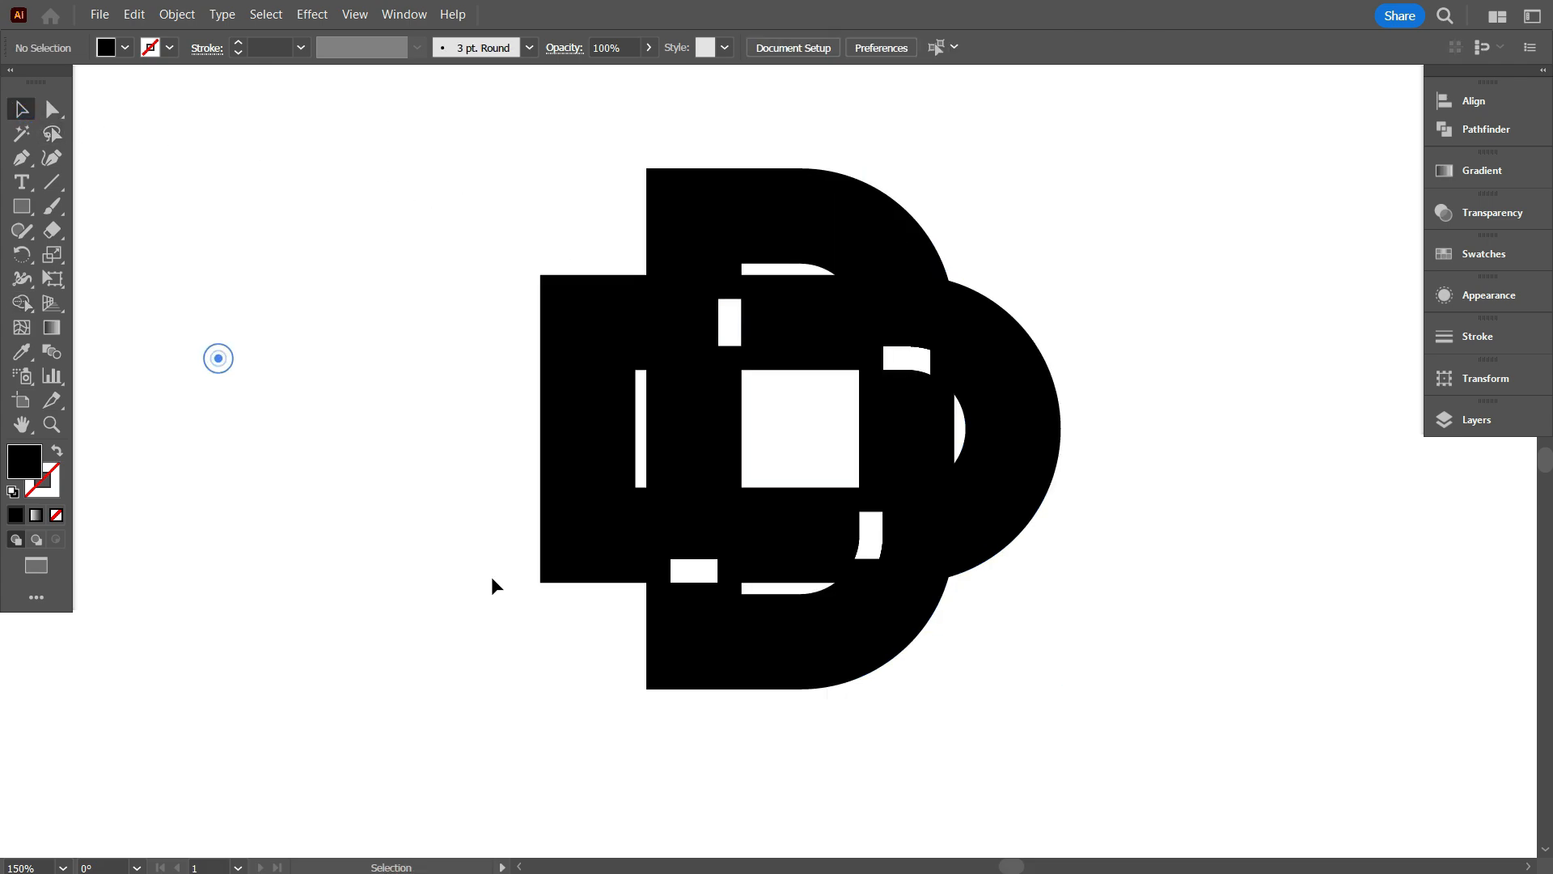
left_click(556, 447)
key("Delete")
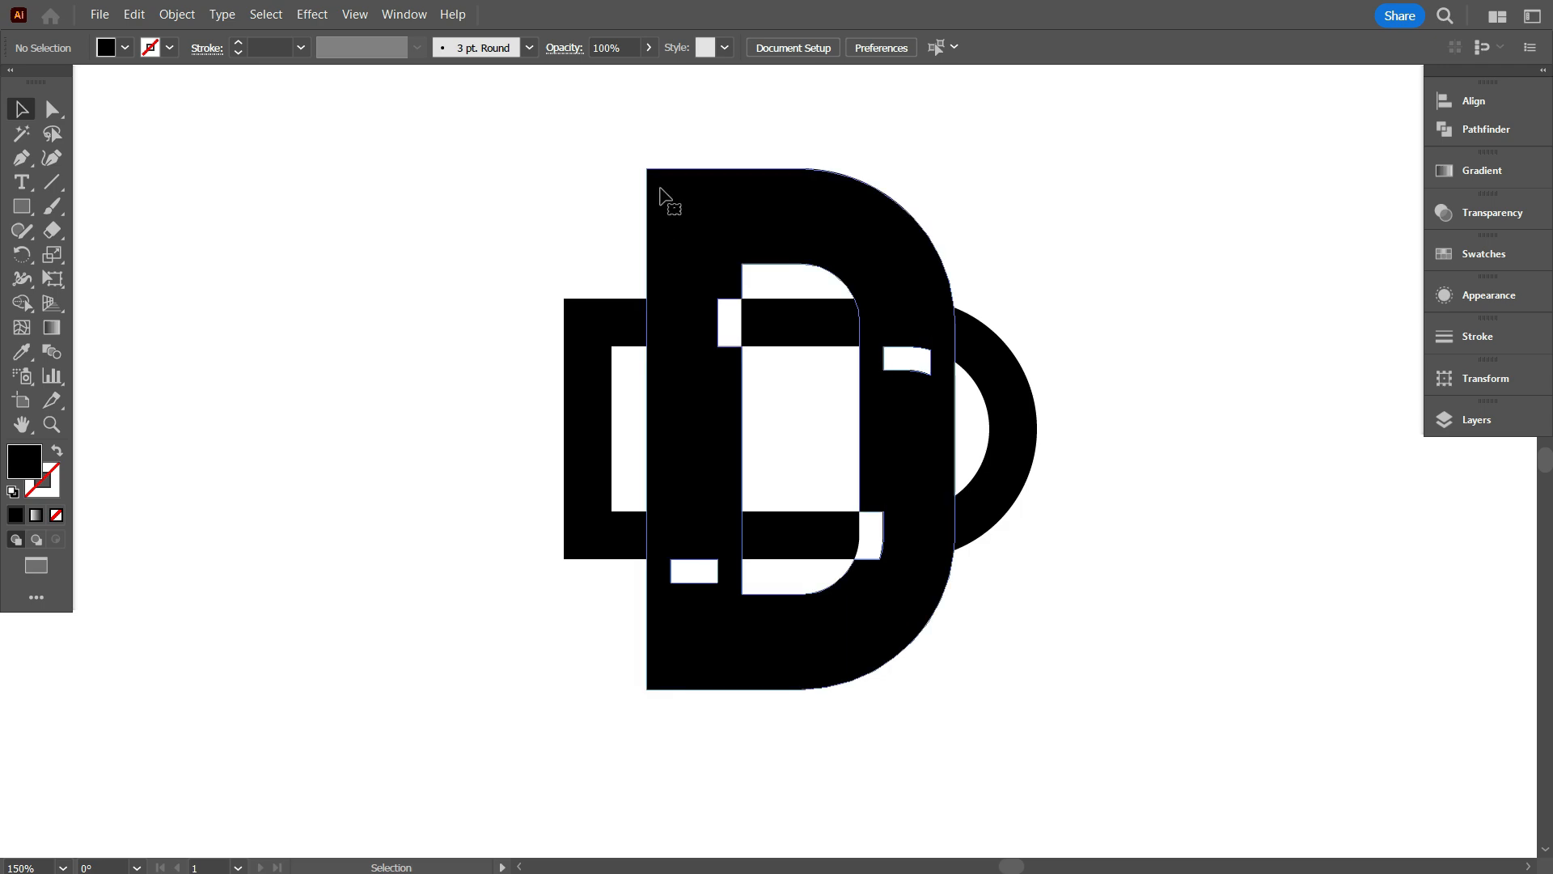
left_click(660, 189)
key("Delete")
left_click(597, 604)
Select all parts of the interlaced monogram and merge them into one shape with Pathfinder Unite.
scroll(564, 575, "down", 1)
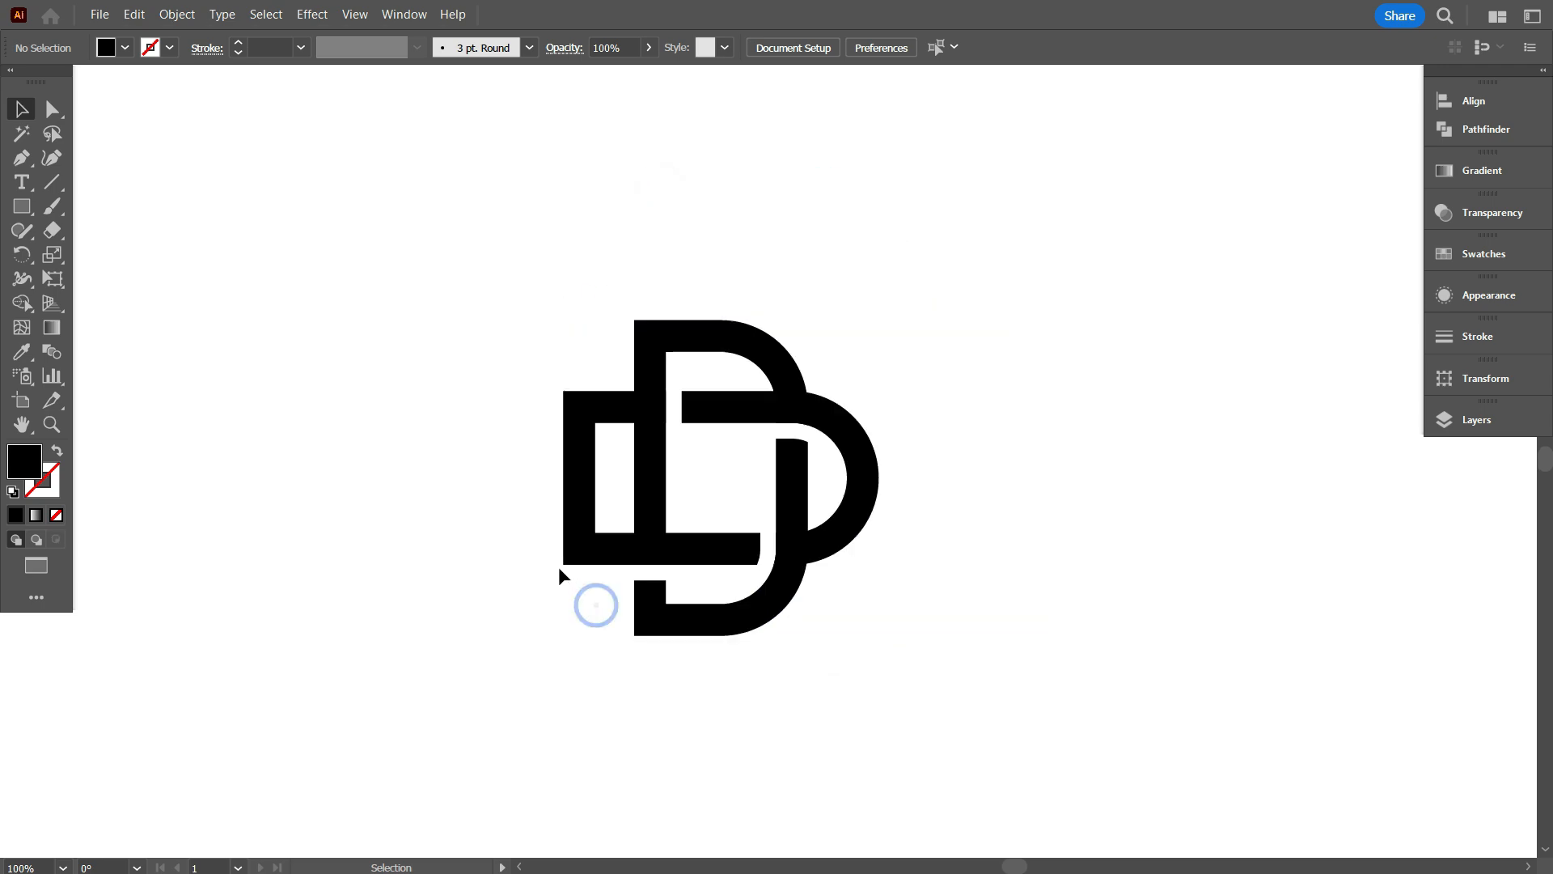
scroll(563, 567, "down", 1)
scroll(647, 499, "down", 2)
left_click(819, 559)
scroll(484, 462, "up", 1)
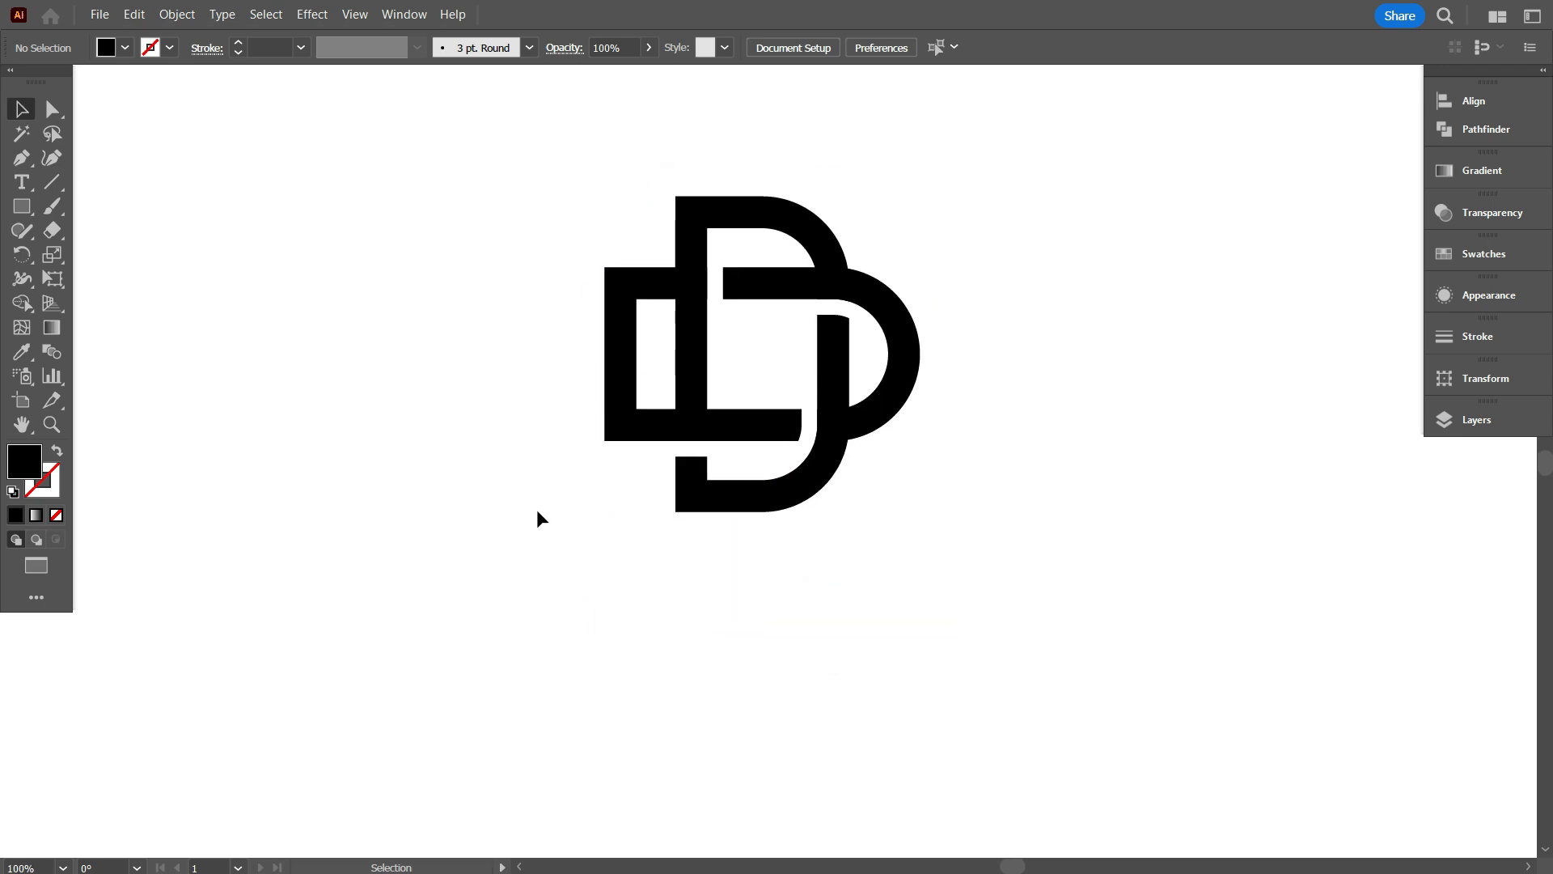
left_click_drag(651, 552, 646, 608)
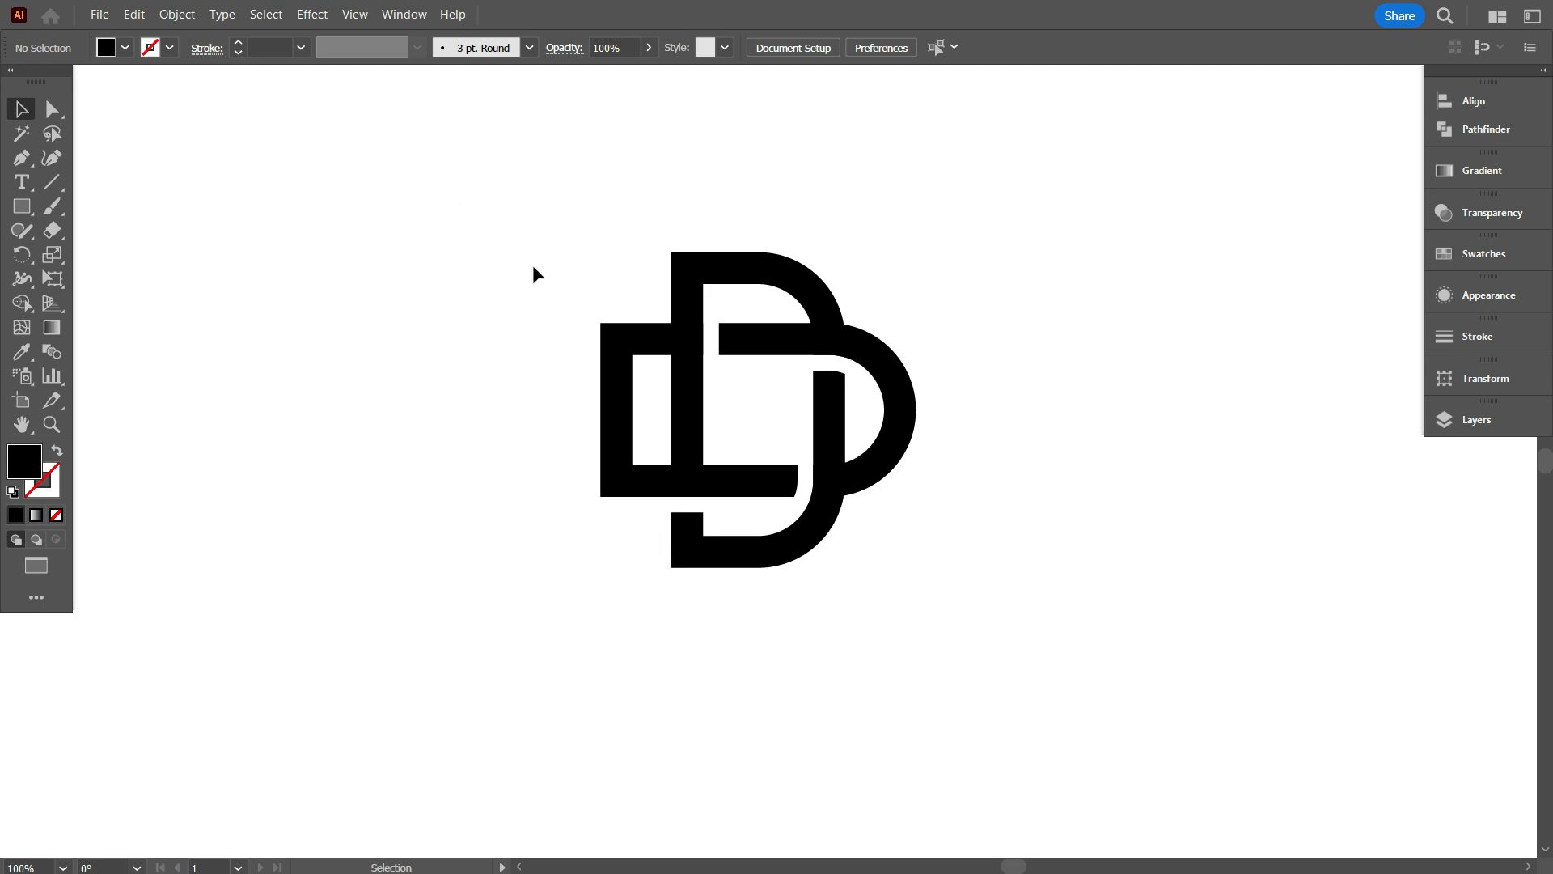
left_click_drag(460, 203, 1003, 728)
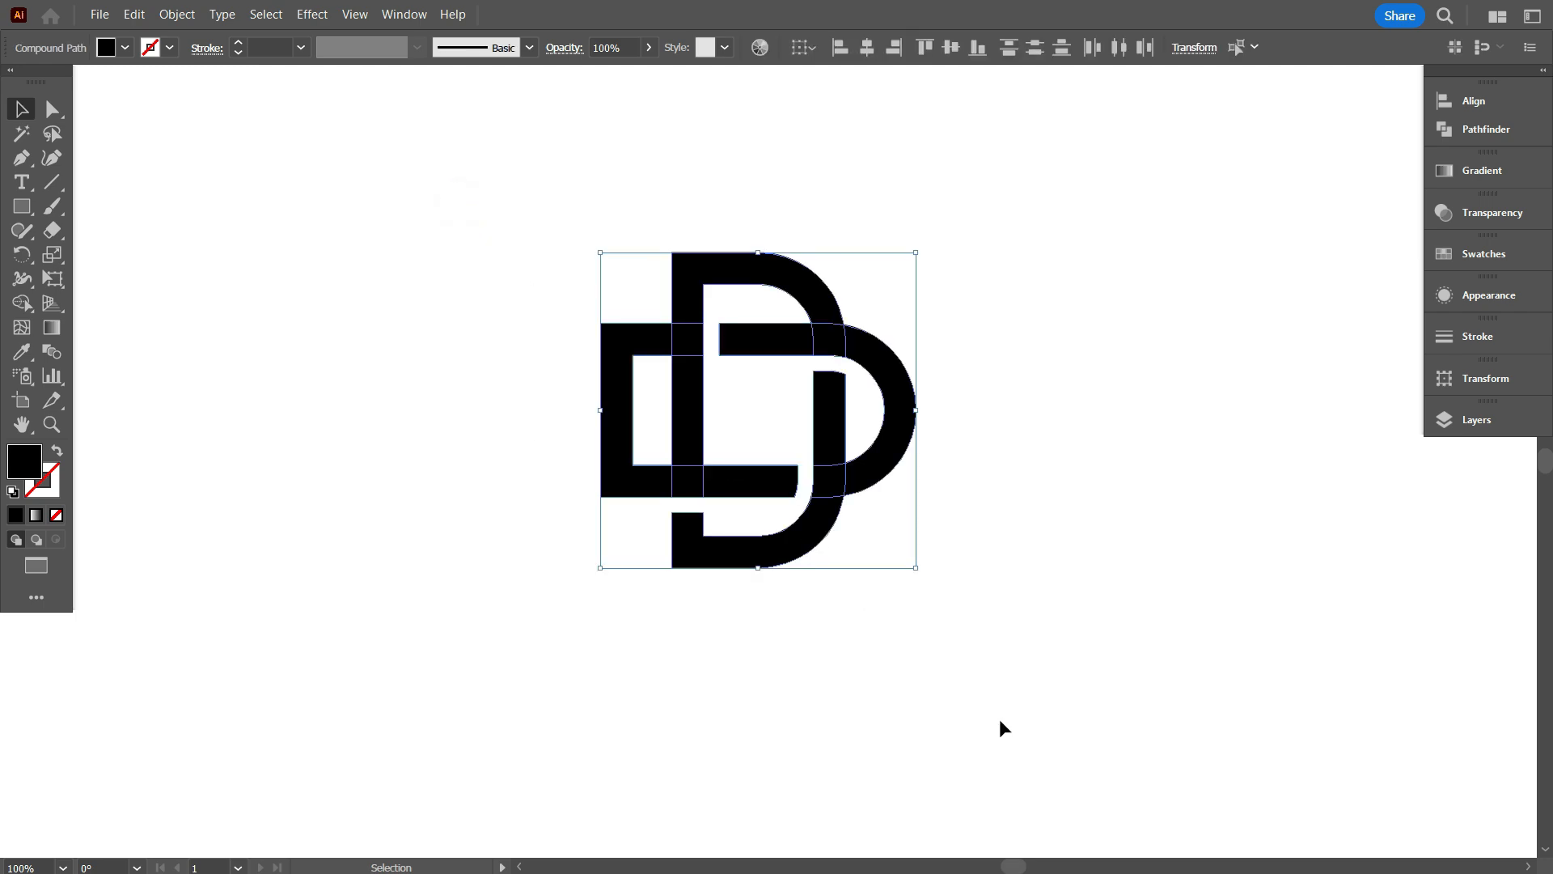
left_click(1439, 138)
left_click(1207, 144)
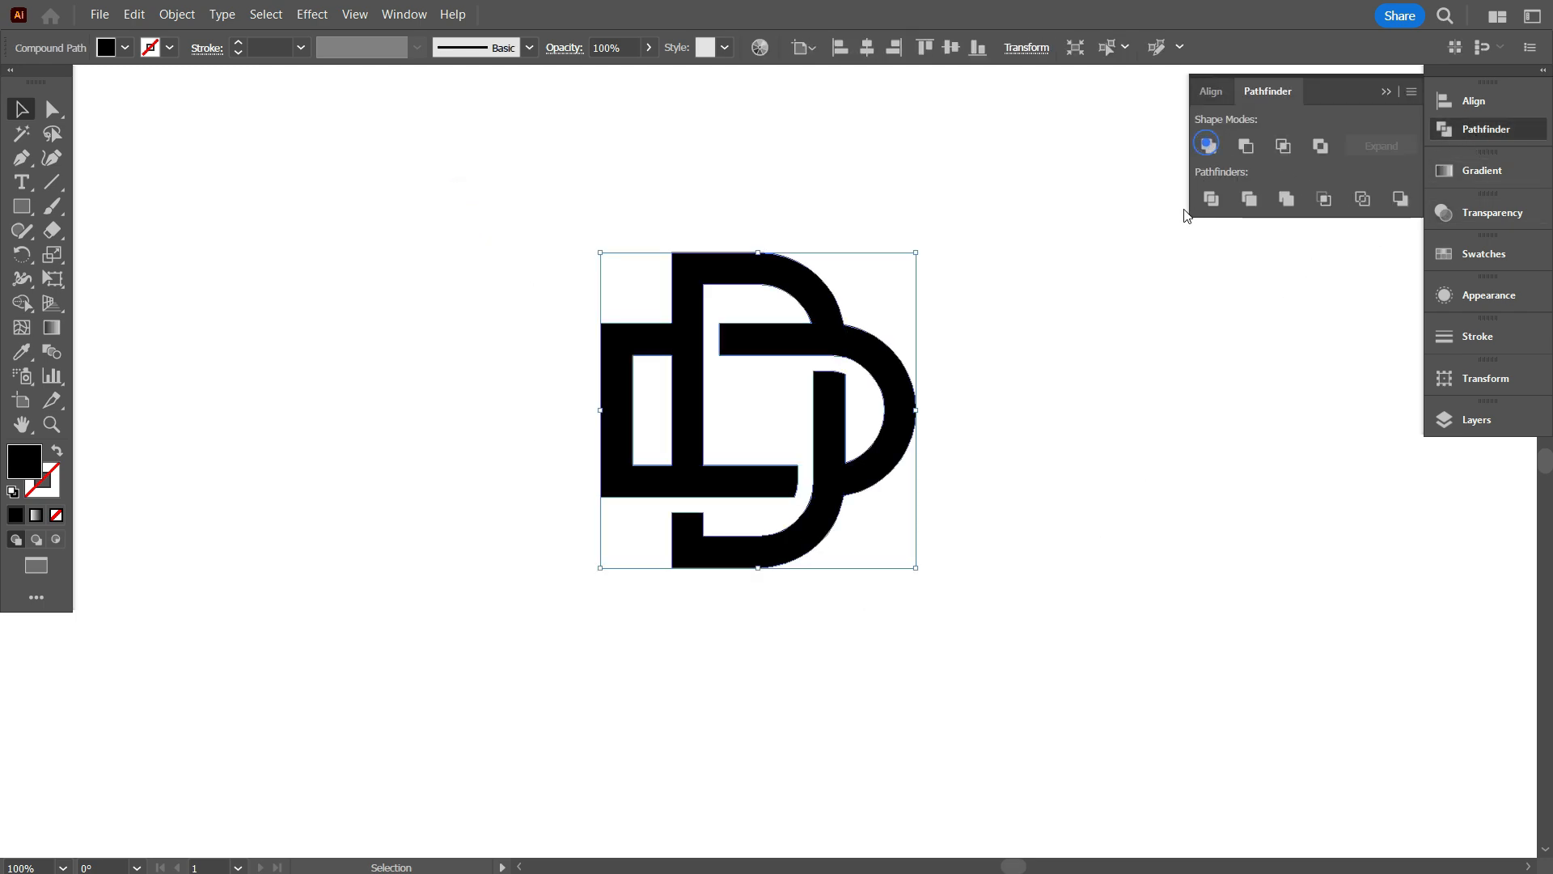
left_click(1001, 444)
Move the united monogram to the upper-left area of the canvas and scale it down to about half its size.
scroll(652, 550, "down", 1)
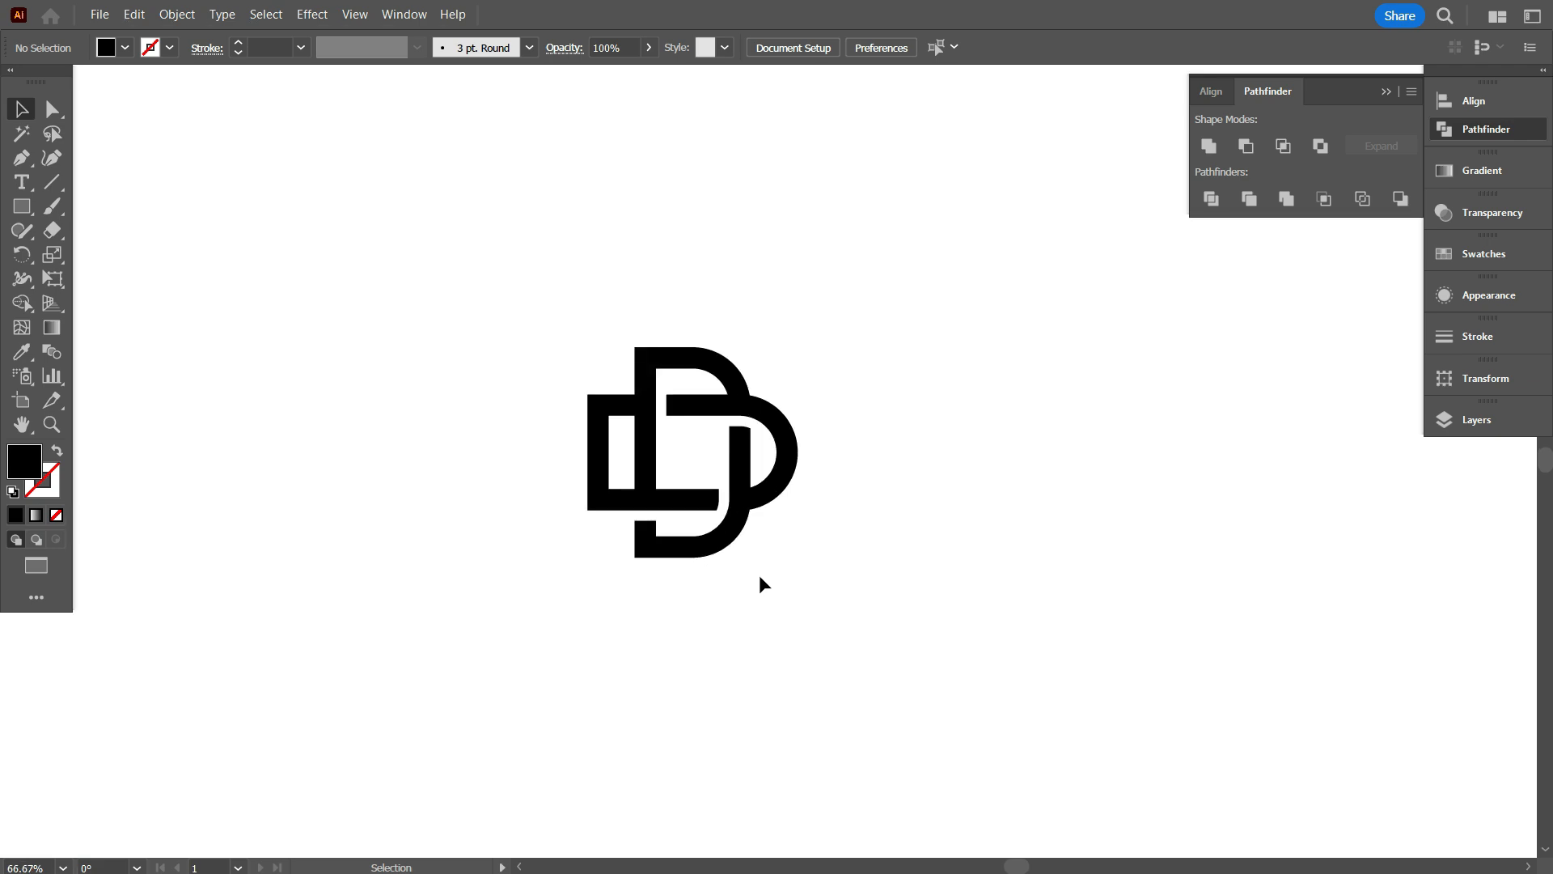
scroll(777, 607, "up", 1)
left_click_drag(843, 631, 513, 338)
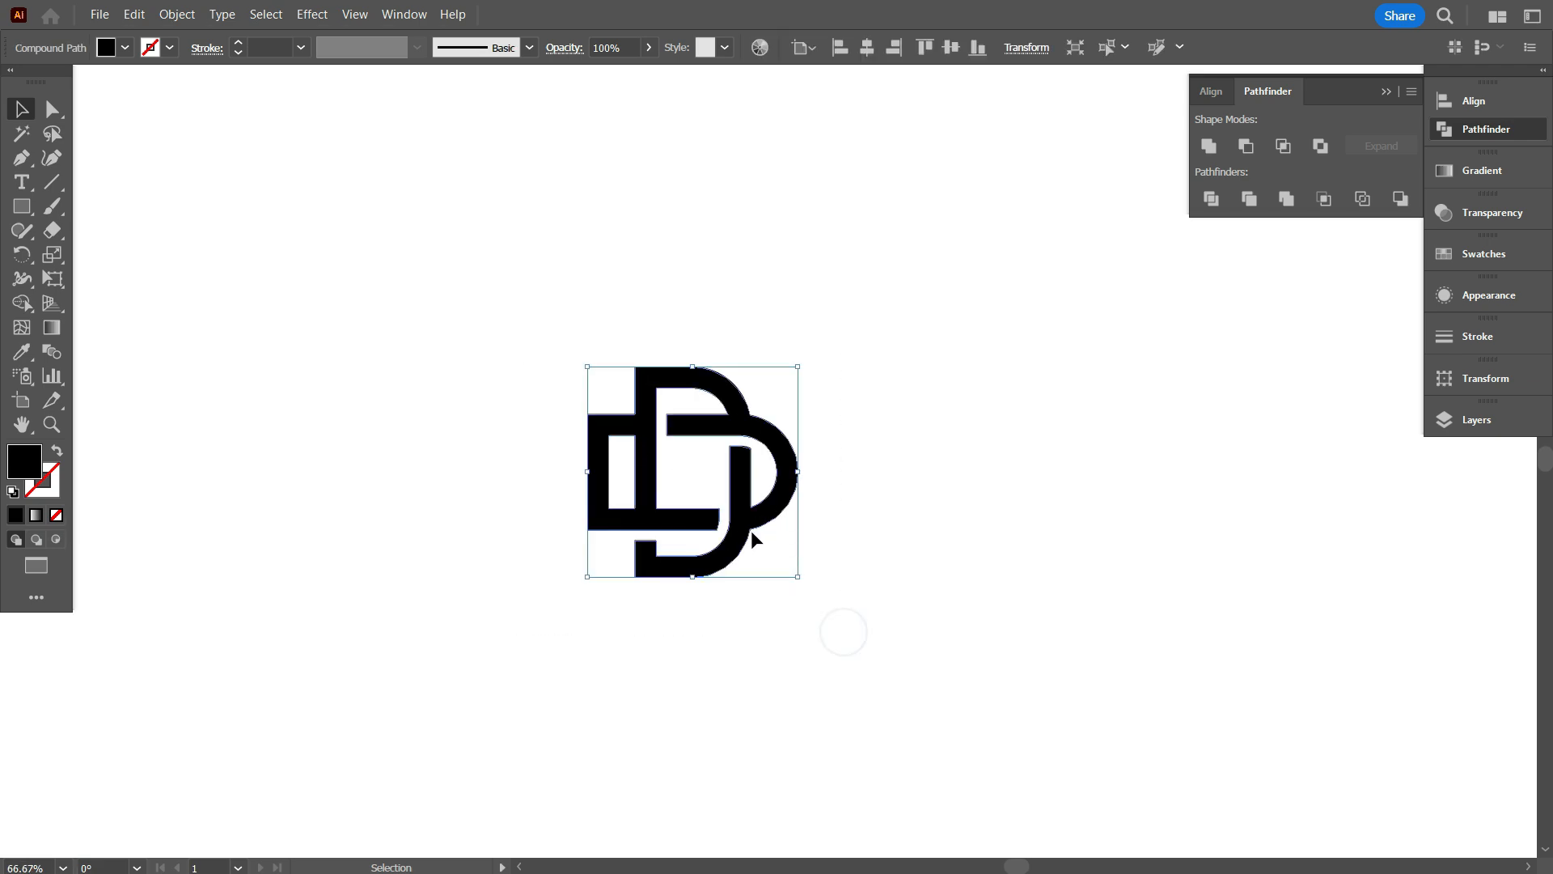
left_click_drag(743, 525, 388, 304)
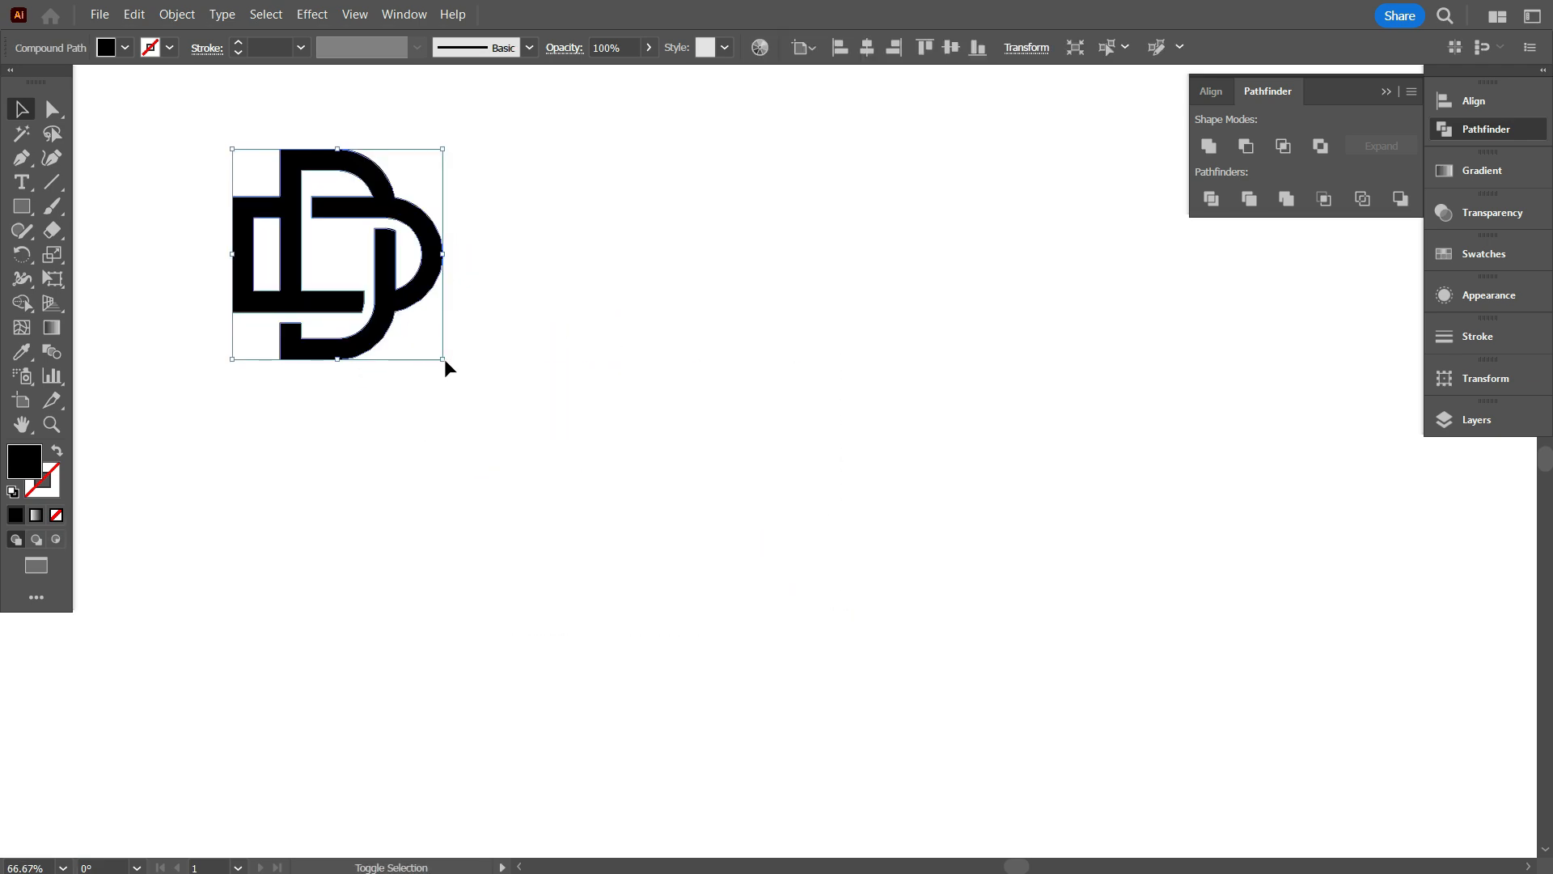
left_click_drag(443, 363, 333, 284)
left_click(336, 287)
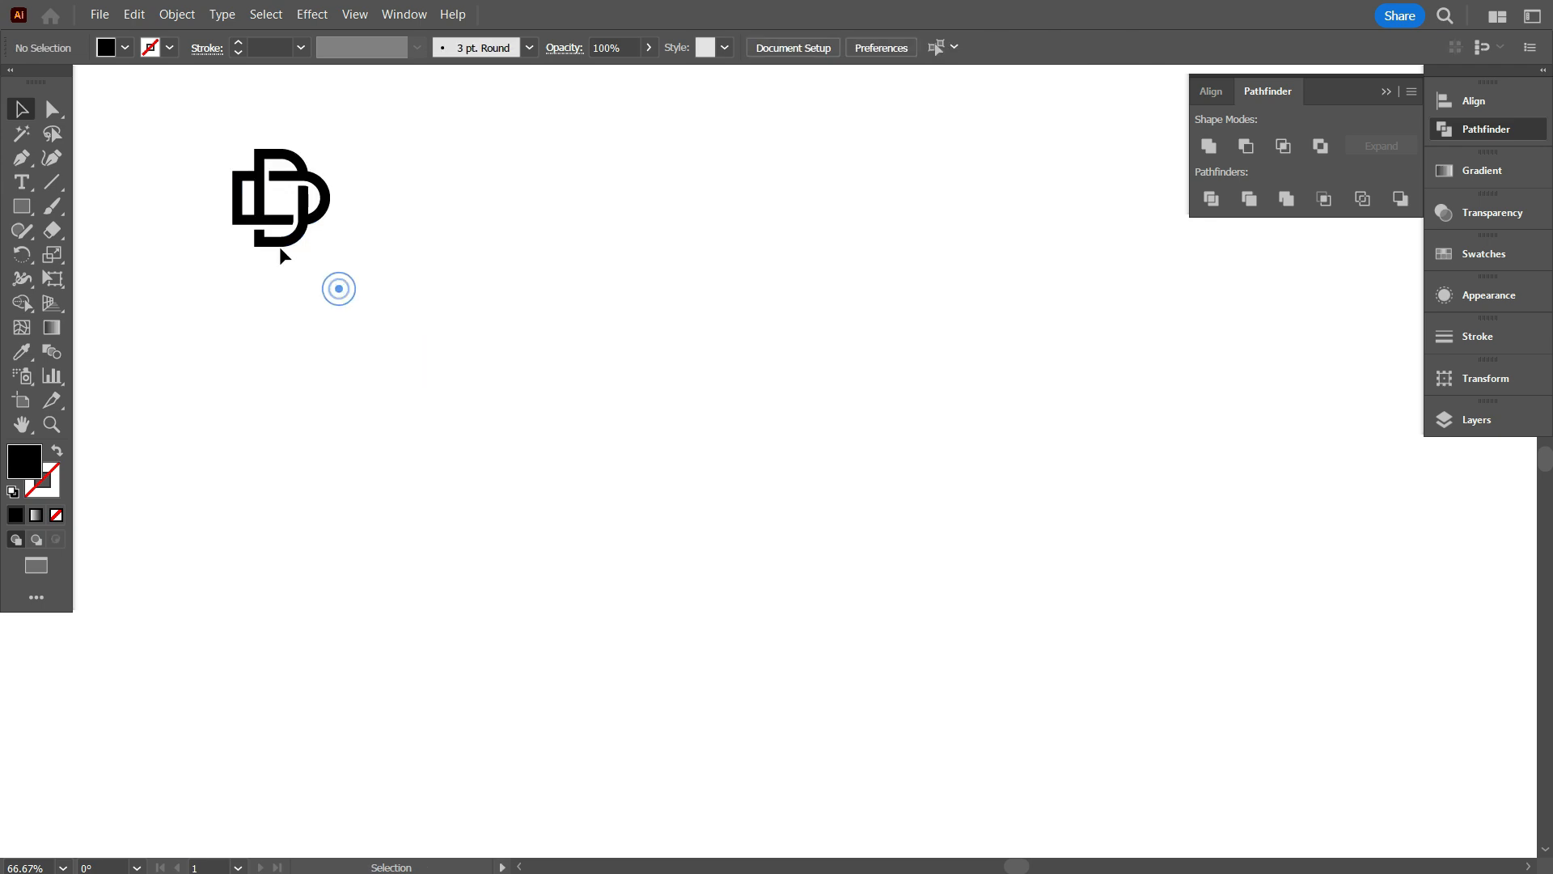
scroll(645, 400, "up", 1)
scroll(656, 399, "down", 1)
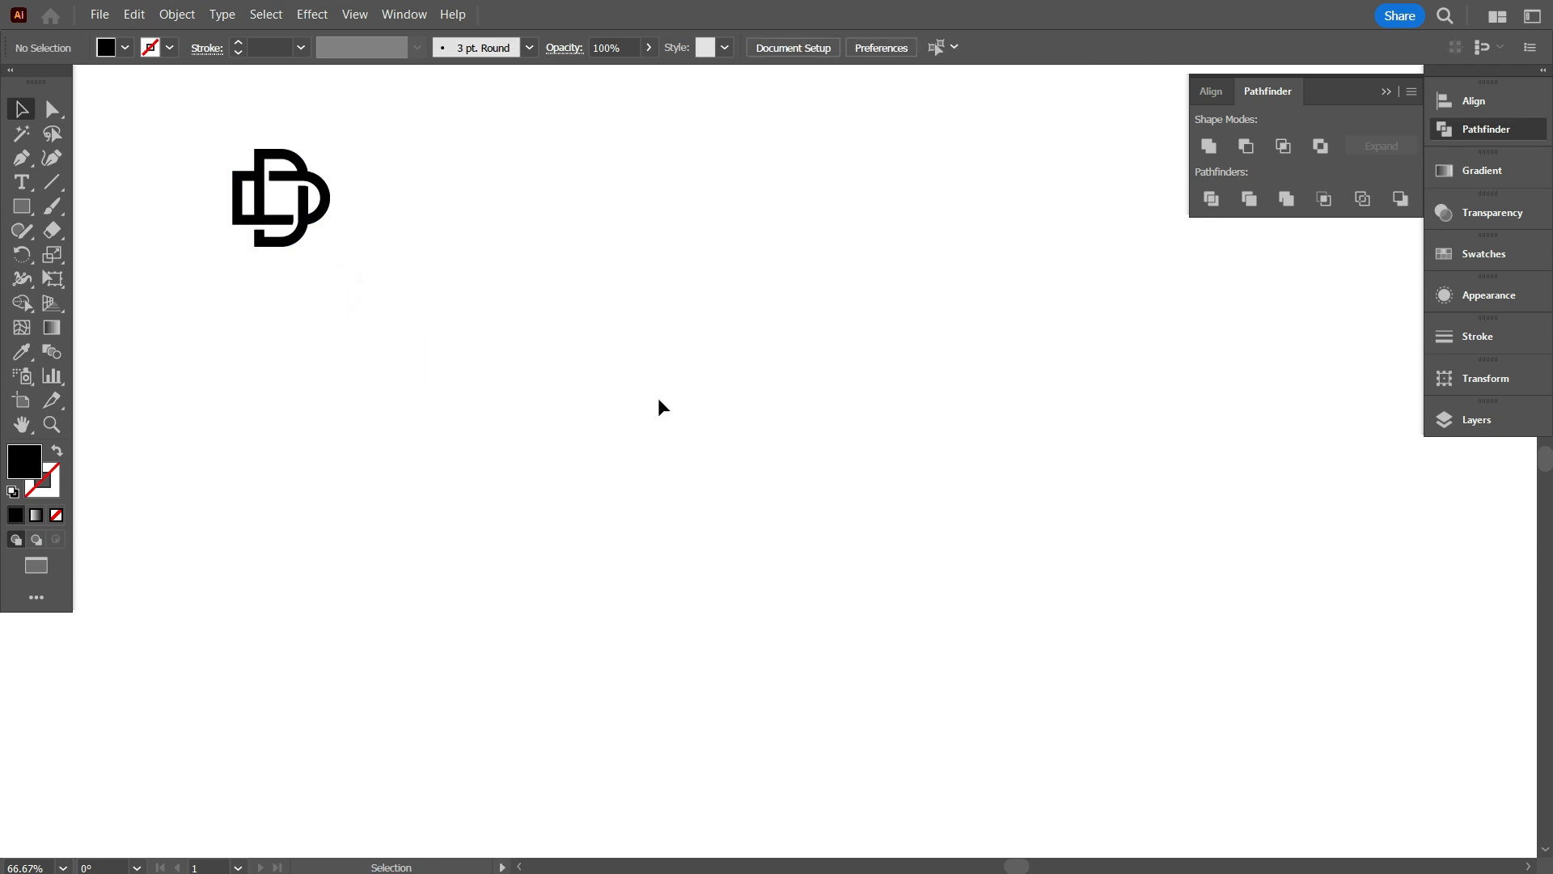
left_click(1386, 91)
left_click(1092, 283)
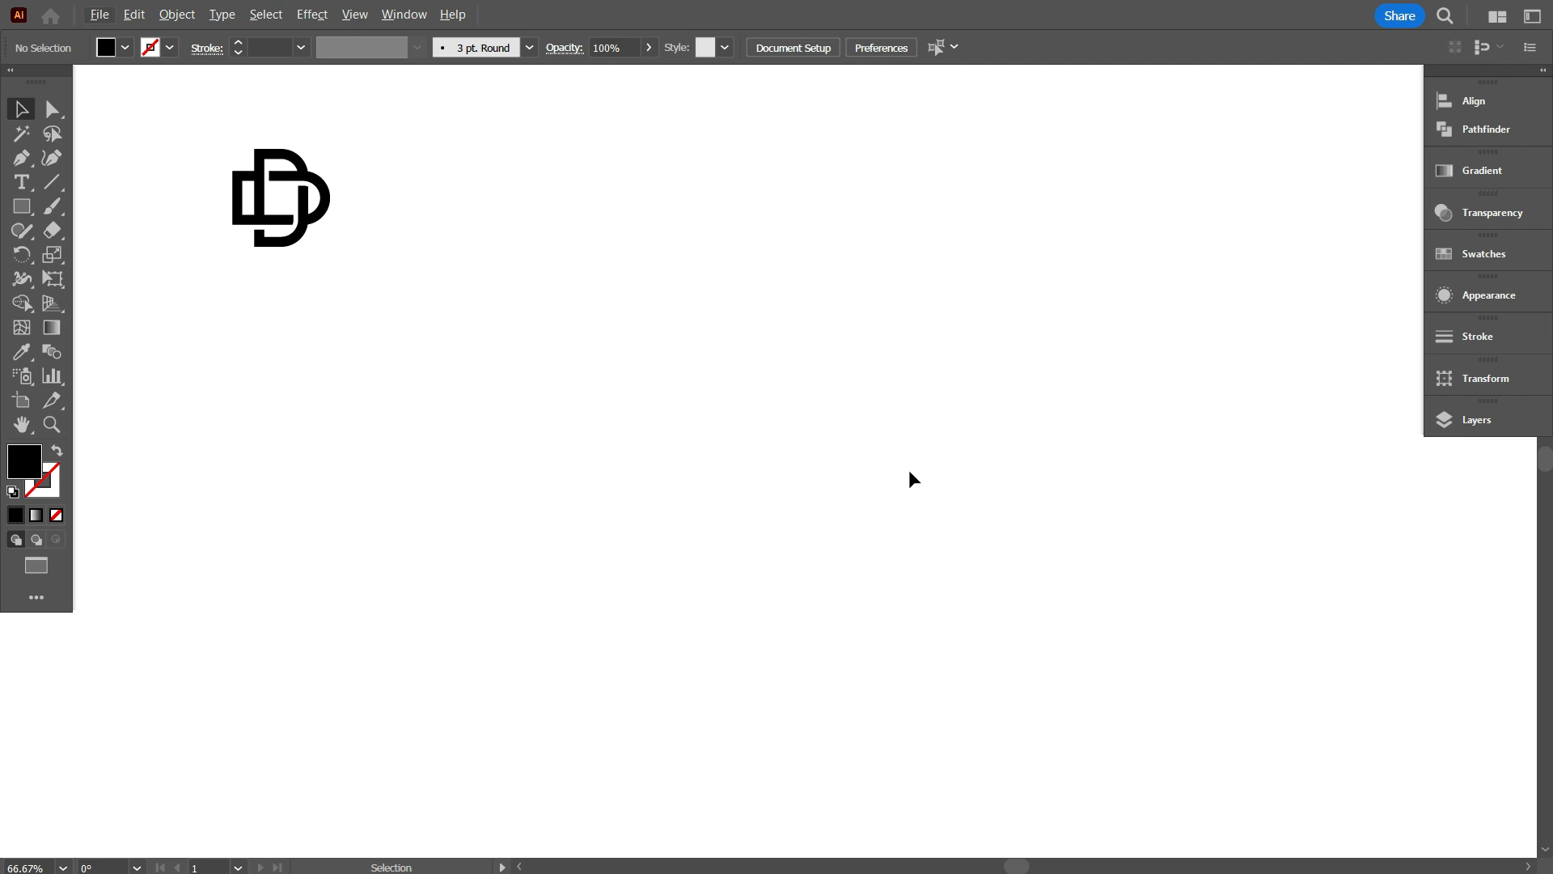
Draw a straight vertical line on an empty part of the canvas with a 1 pt black stroke.
scroll(681, 462, "up", 1, "alt")
scroll(774, 399, "down", 1, "alt")
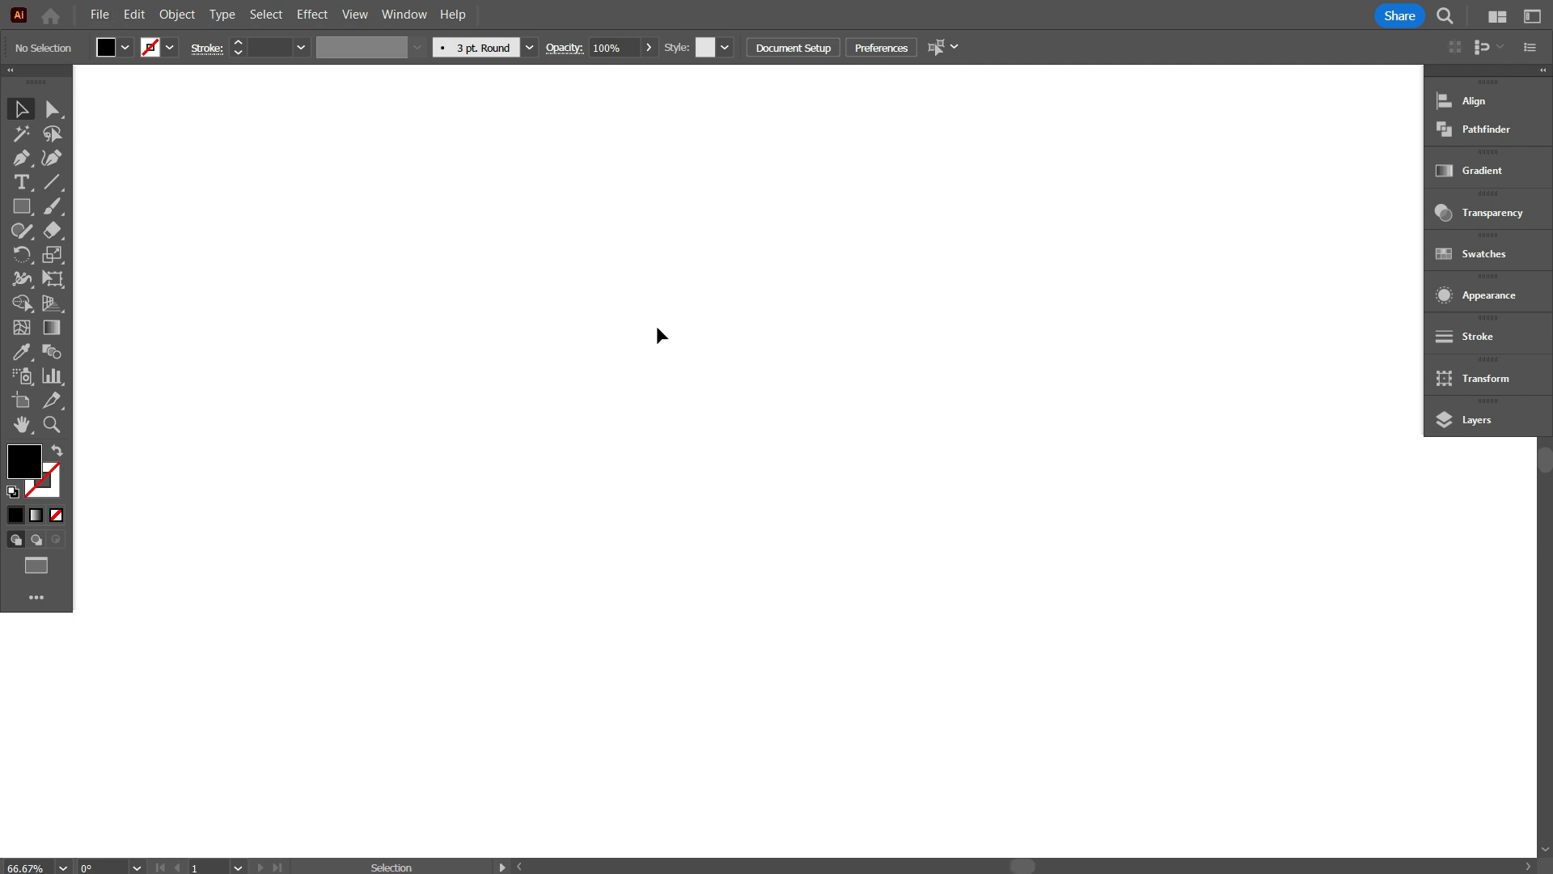
left_click(51, 182)
left_click_drag(740, 224, 752, 667)
left_click(169, 47)
left_click(65, 84)
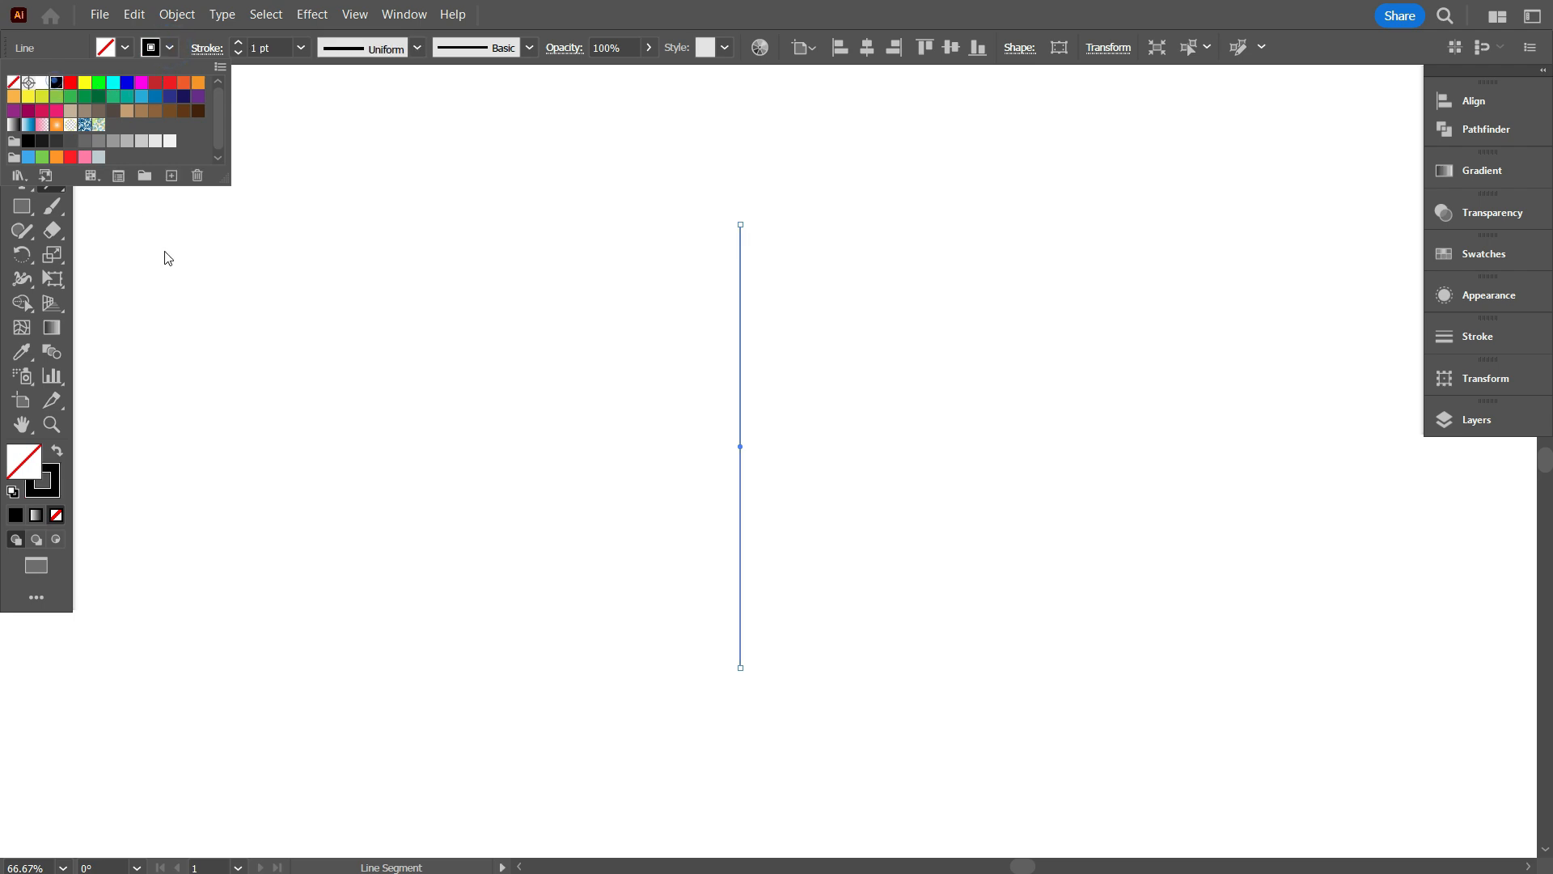
left_click(195, 289)
left_click(21, 109)
left_click(238, 307)
left_click_drag(891, 542, 614, 354)
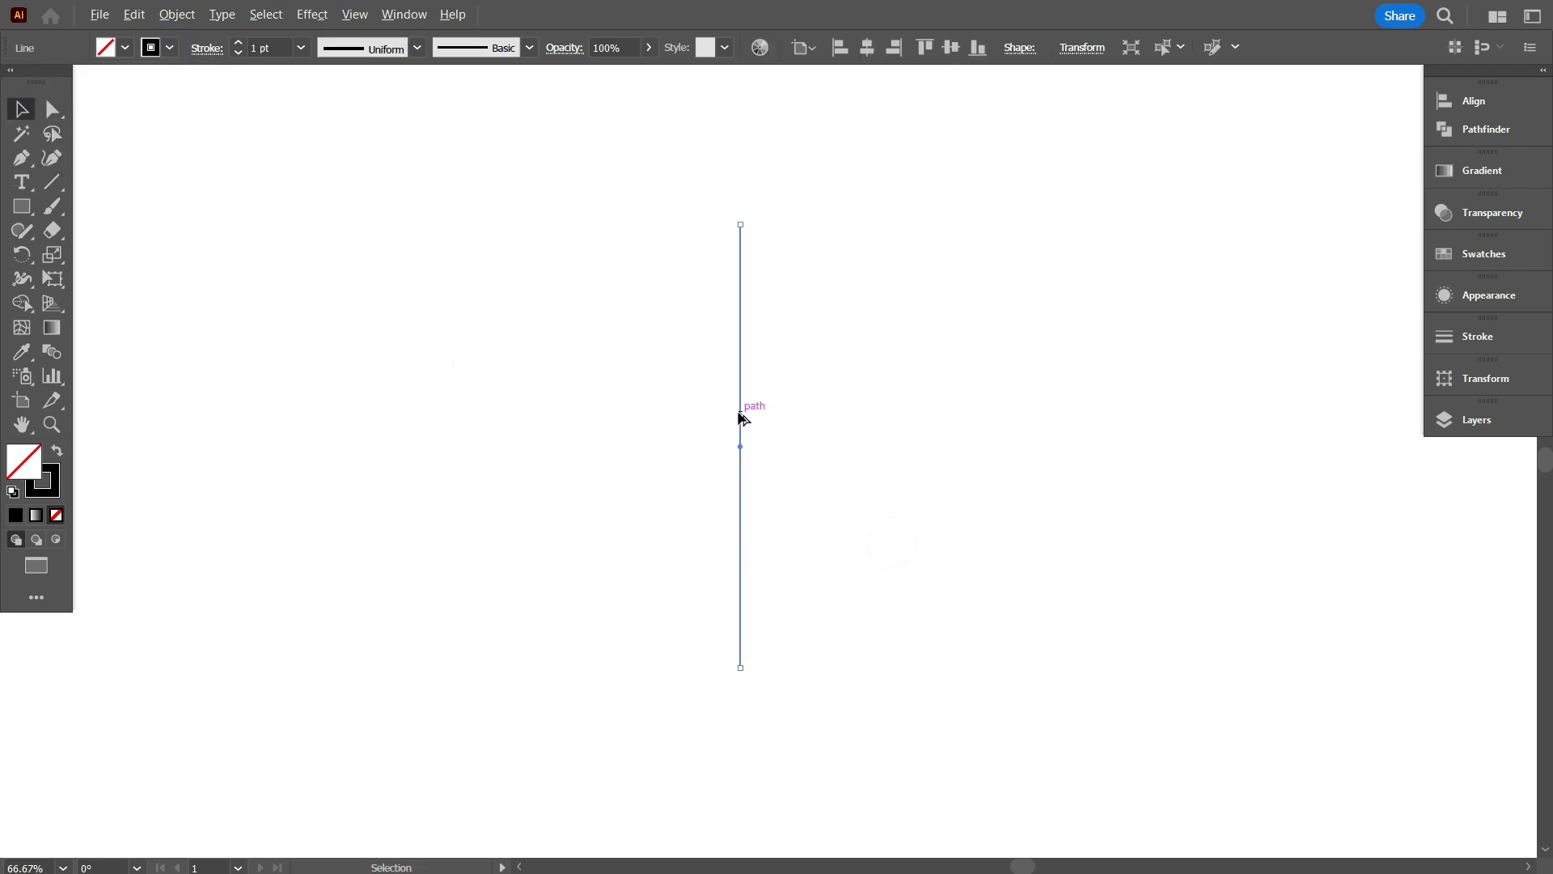
Duplicate the vertical line a short distance to its right and repeat the copy to make ten evenly spaced lines.
left_click_drag(739, 416, 768, 420, "alt")
key("ctrl+d")
key("ctrl+d")
key("ctrl+d")
key("ctrl+d")
key("ctrl+d")
key("ctrl+d")
key("ctrl+d")
key("ctrl+d")
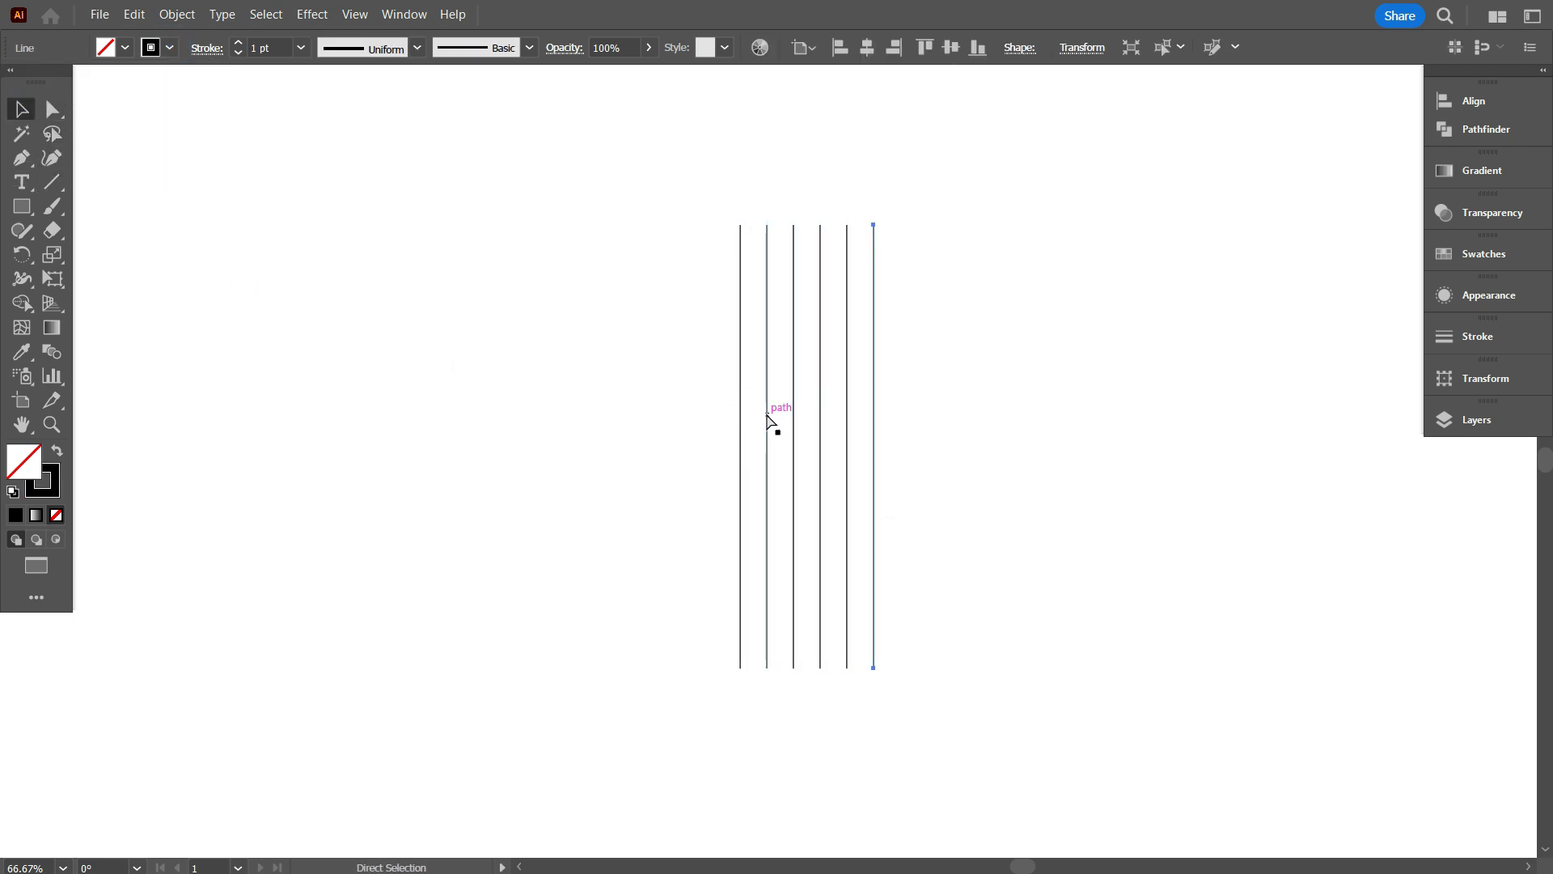
Copy all ten vertical lines in place and rotate the copies 90° to form a crossing grid.
left_click(634, 301)
left_click_drag(595, 277, 1097, 527)
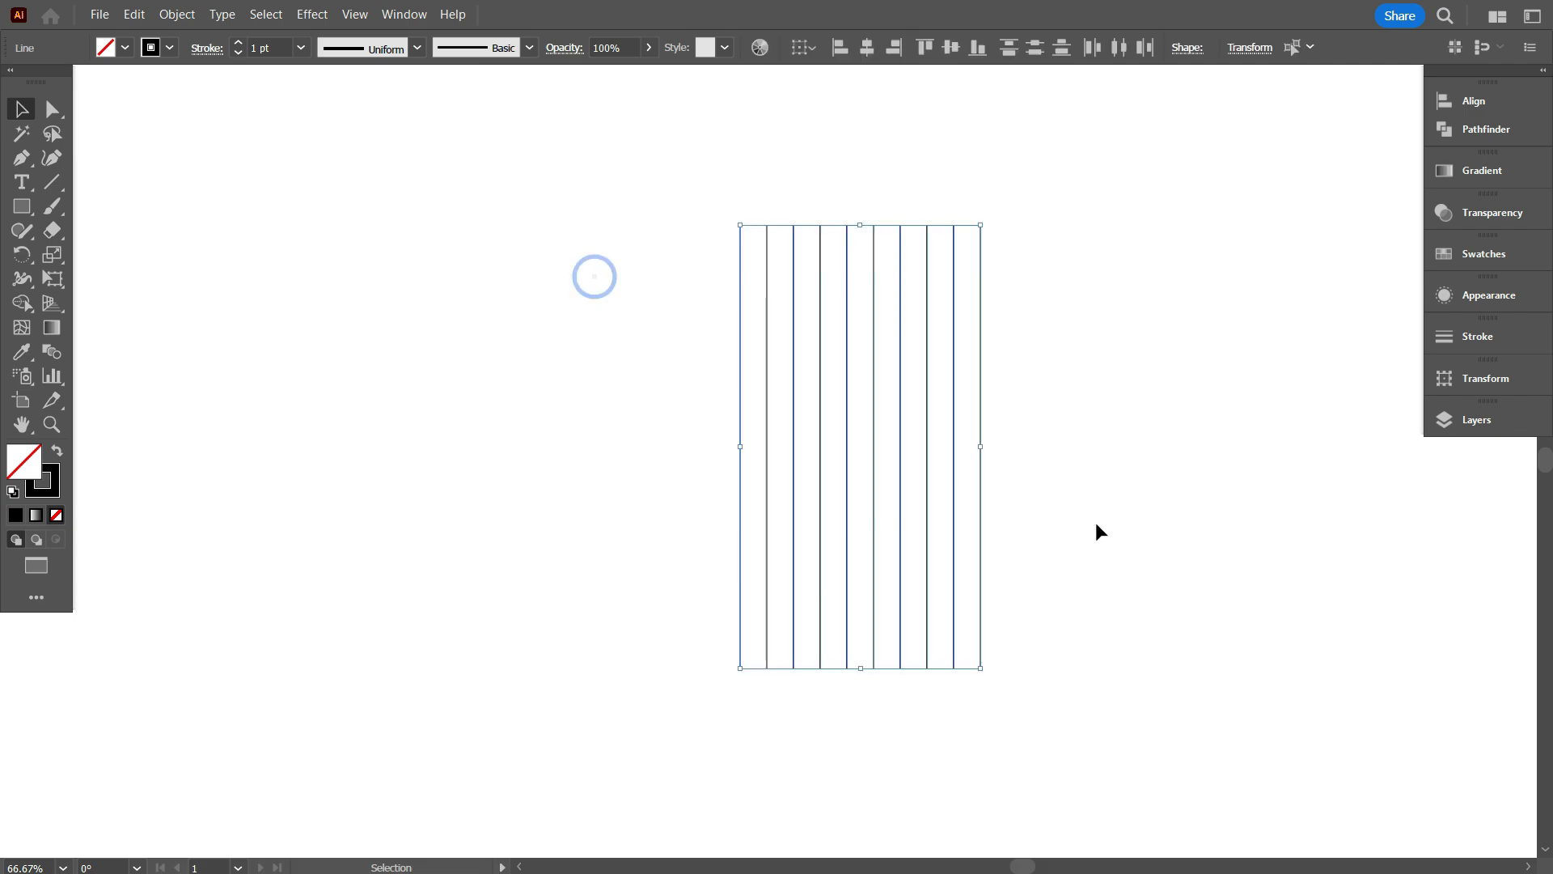
key("ctrl+c")
key("ctrl+f")
left_click_drag(989, 220, 1195, 575, "shift")
left_click(1104, 657)
scroll(1209, 590, "up", 1)
Delete the two topmost horizontal lines of the grid.
left_click_drag(1055, 217, 1095, 288)
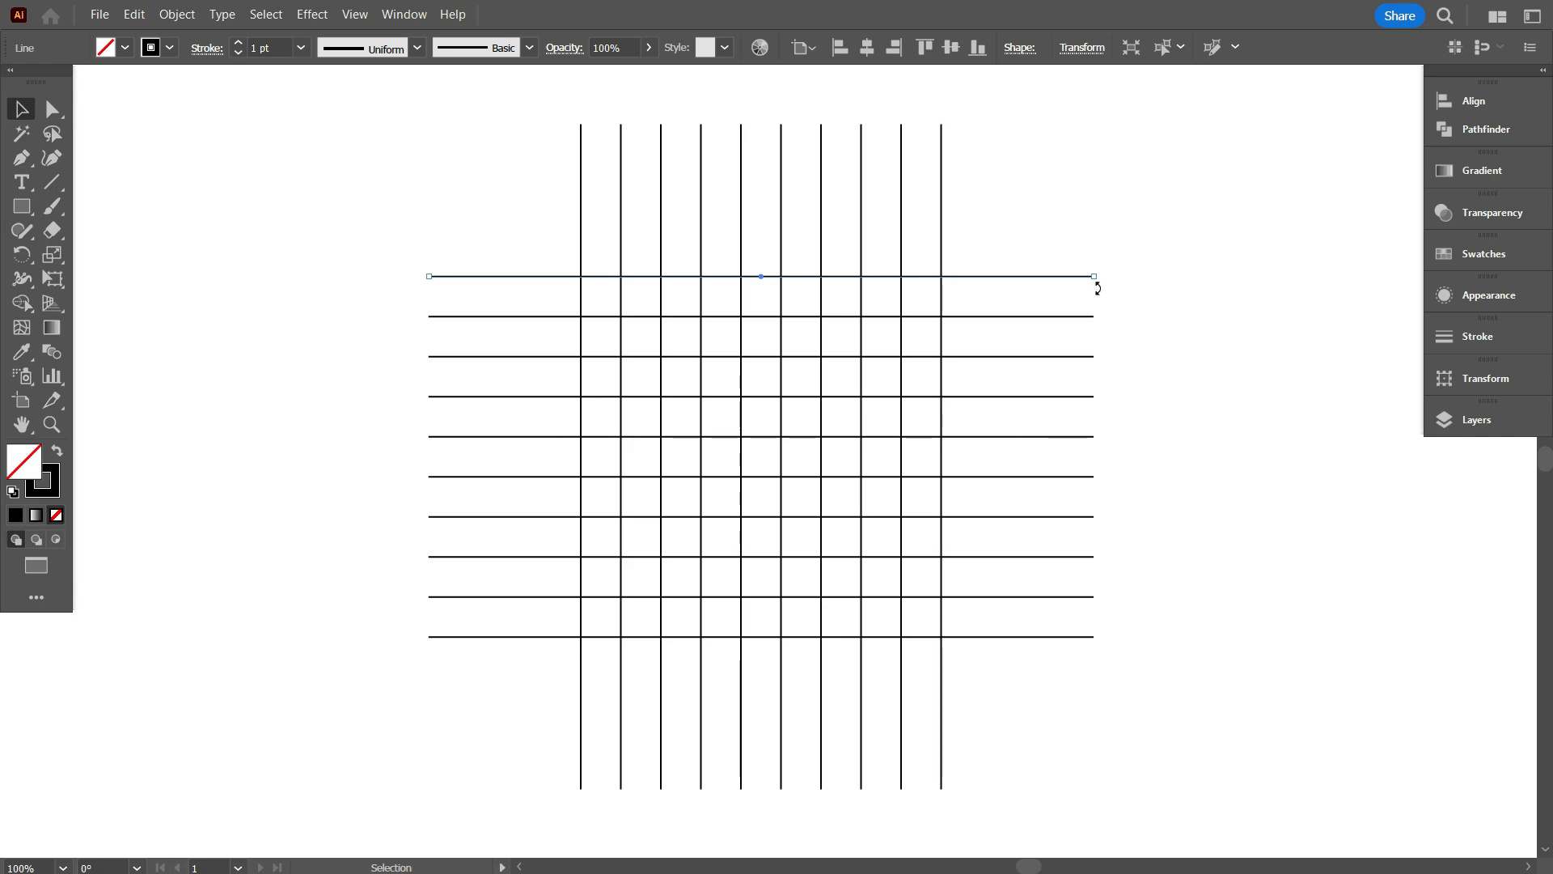
left_click_drag(1033, 223, 1094, 333)
key("Delete")
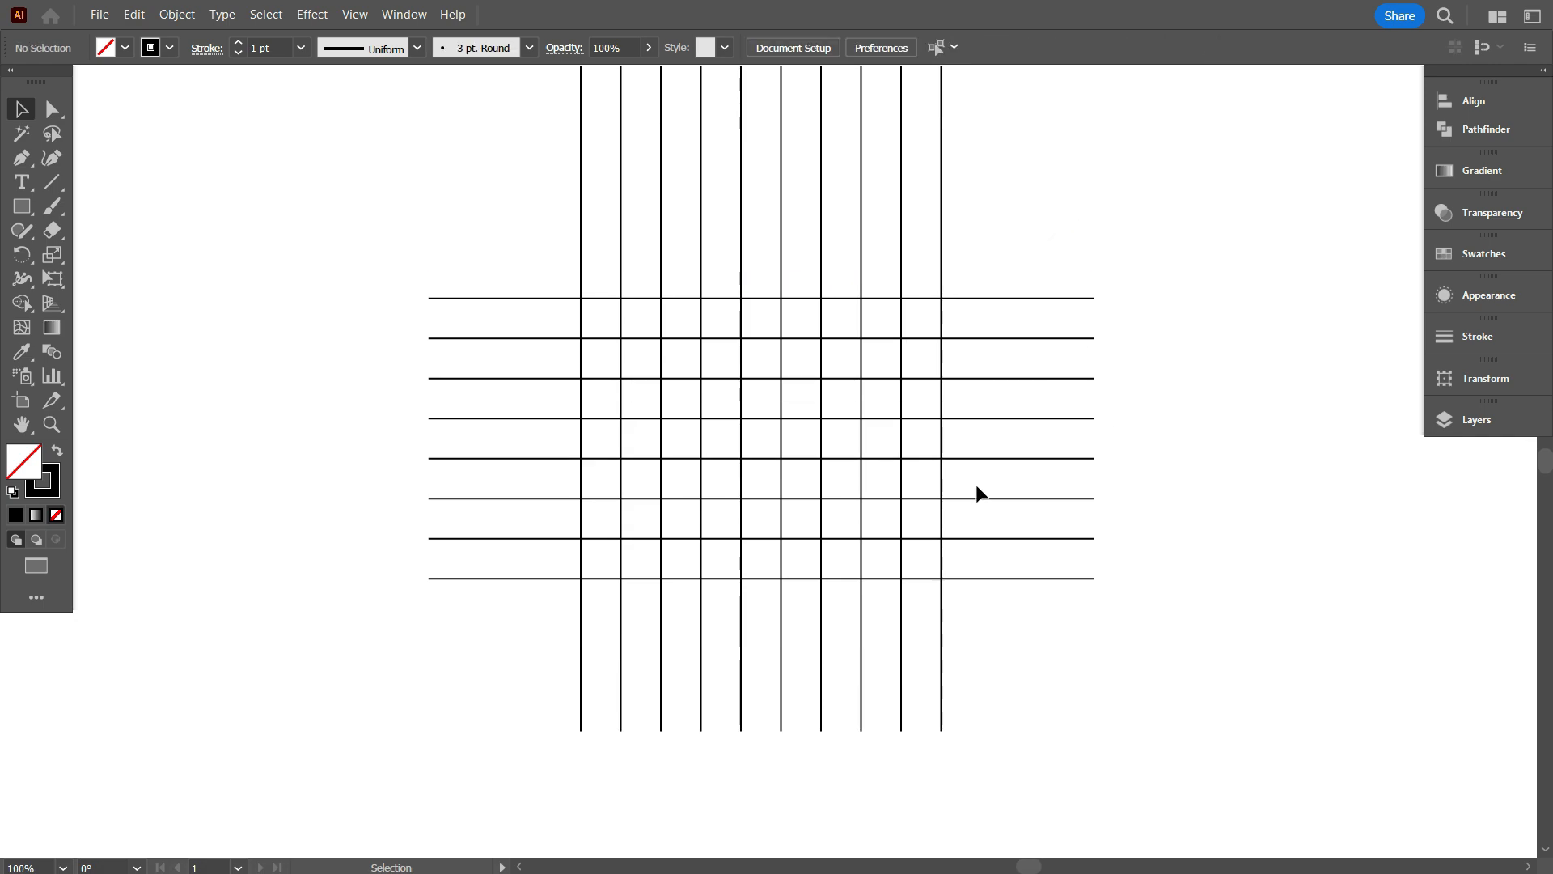
Draw three concentric circles seven, five and three grid cells wide, and shrink the innermost to one cell.
scroll(880, 518, "up", 1, "alt")
left_click_drag(876, 501, 922, 548)
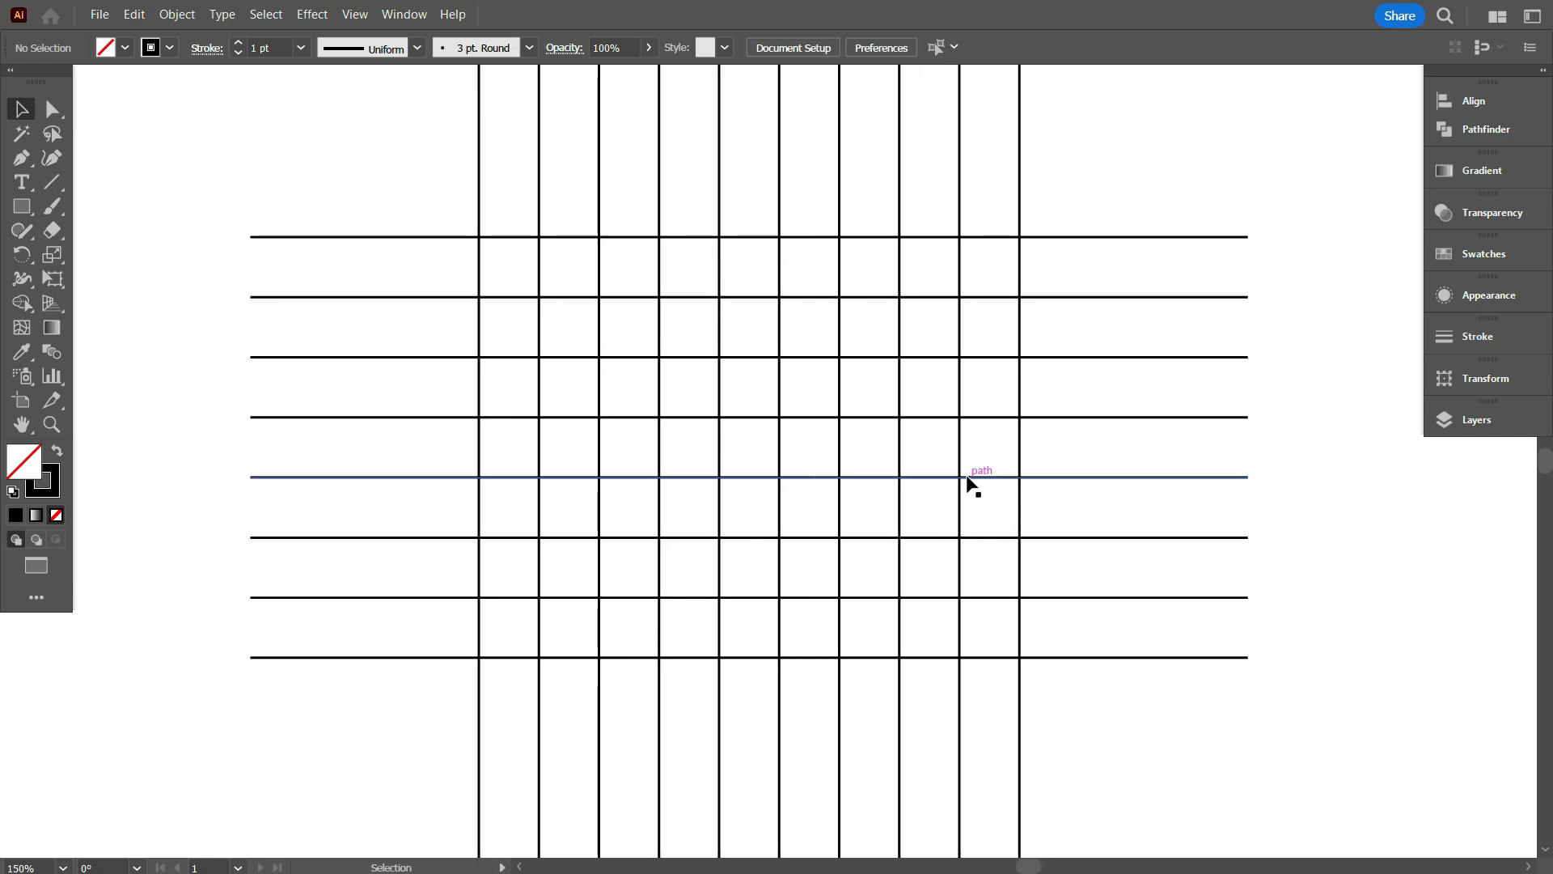
left_click_drag(809, 509, 813, 501)
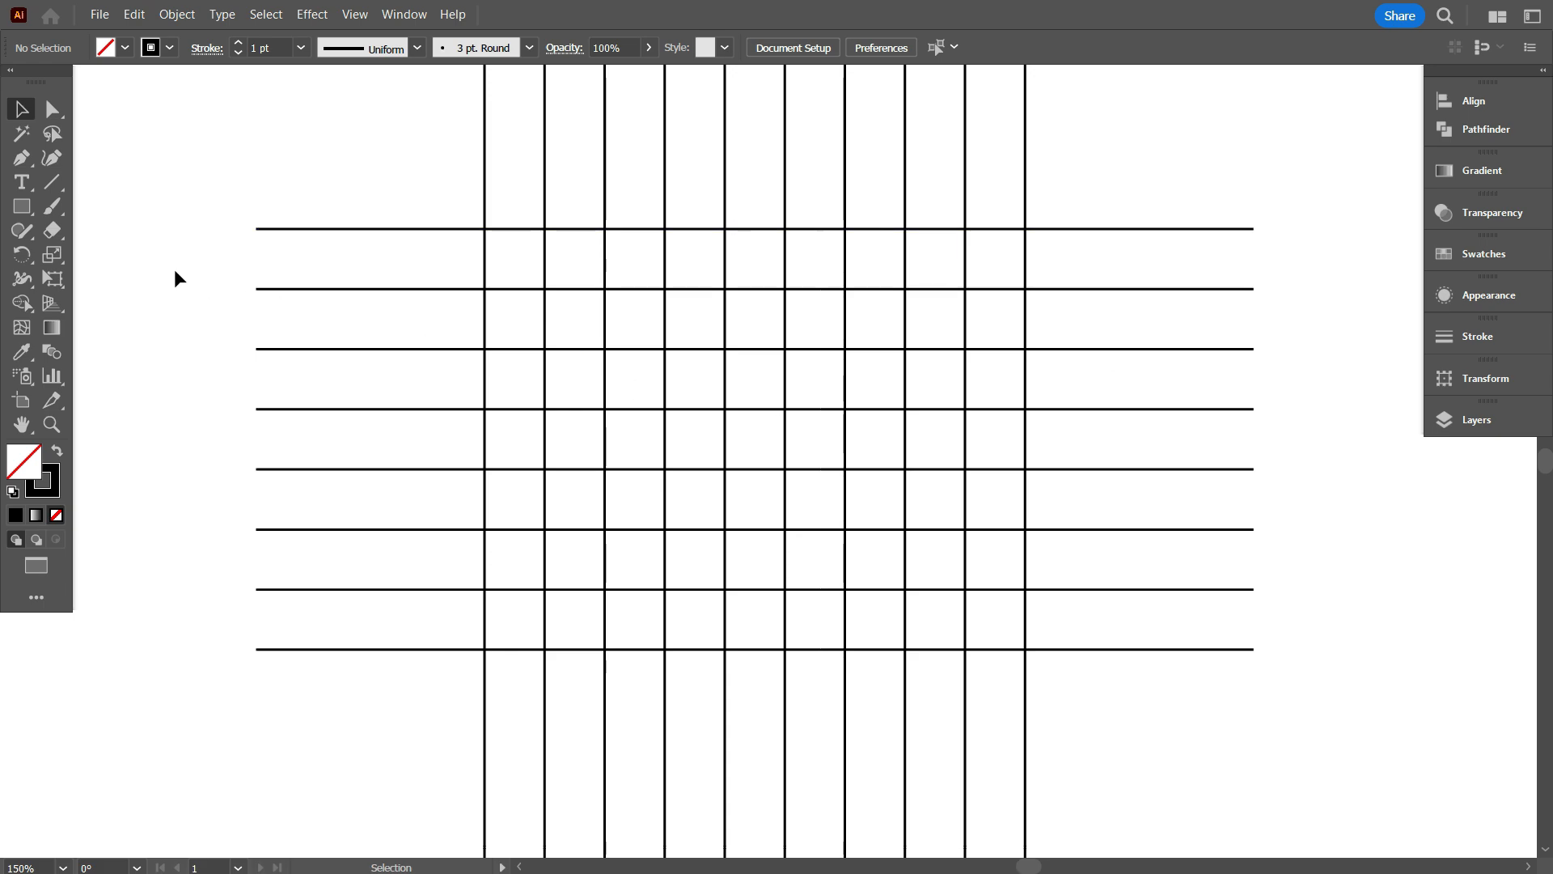
left_click(22, 206)
left_click(91, 252)
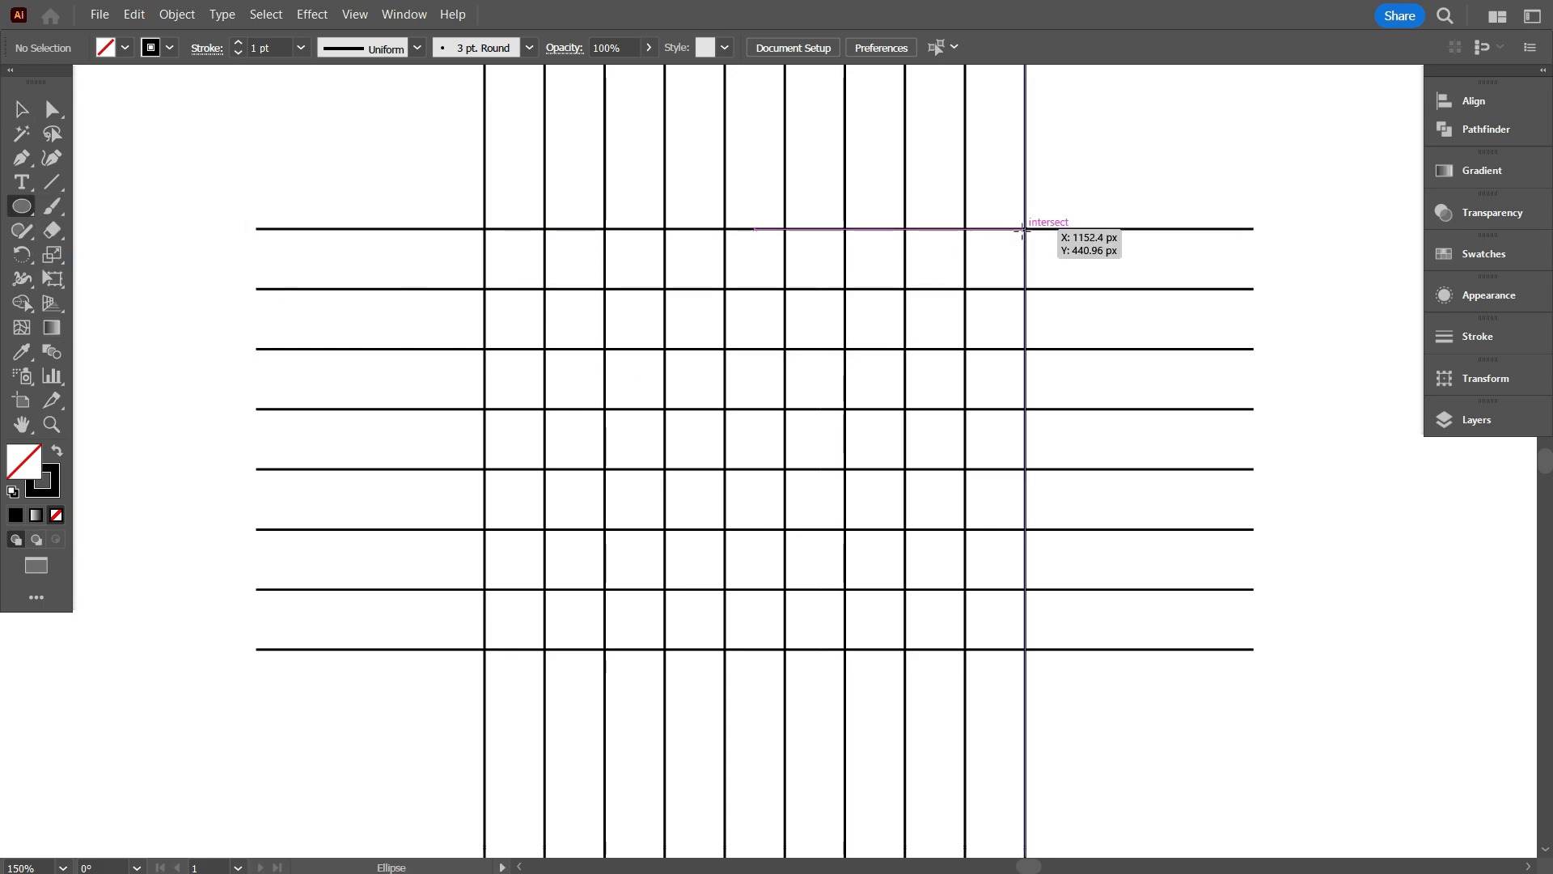
mouse_move(1025, 230)
left_mouse_down()
mouse_move(749, 614)
mouse_move(824, 647)
left_mouse_up()
mouse_move(815, 439)
left_mouse_down()
mouse_move(1033, 440)
mouse_move(965, 438)
left_mouse_up()
mouse_move(814, 438)
left_mouse_down()
mouse_move(981, 444)
mouse_move(904, 436)
left_mouse_up()
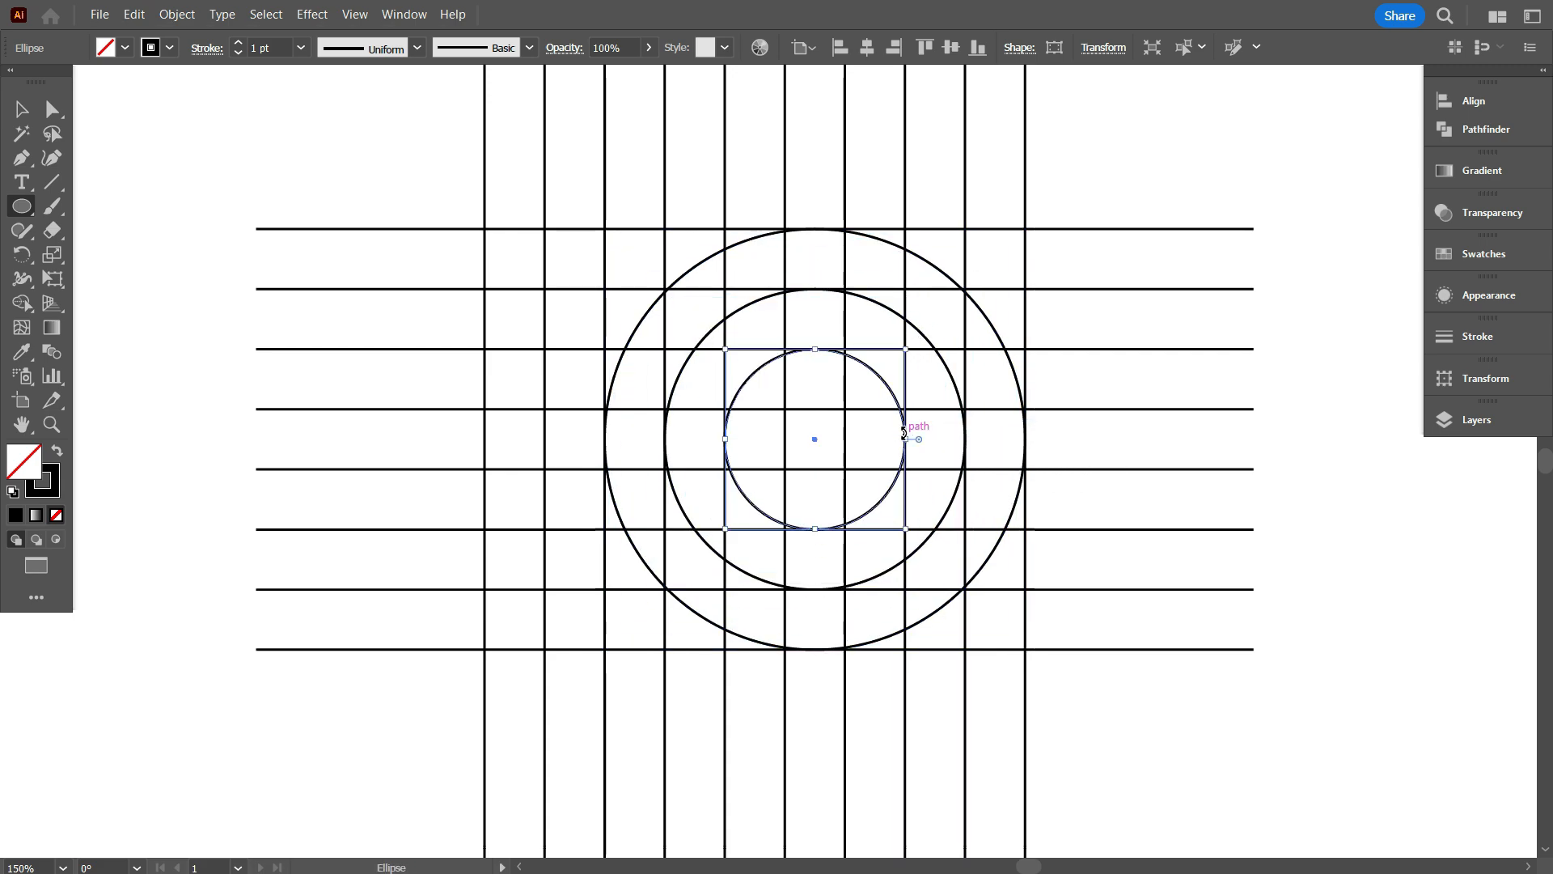
left_click_drag(905, 438, 845, 439)
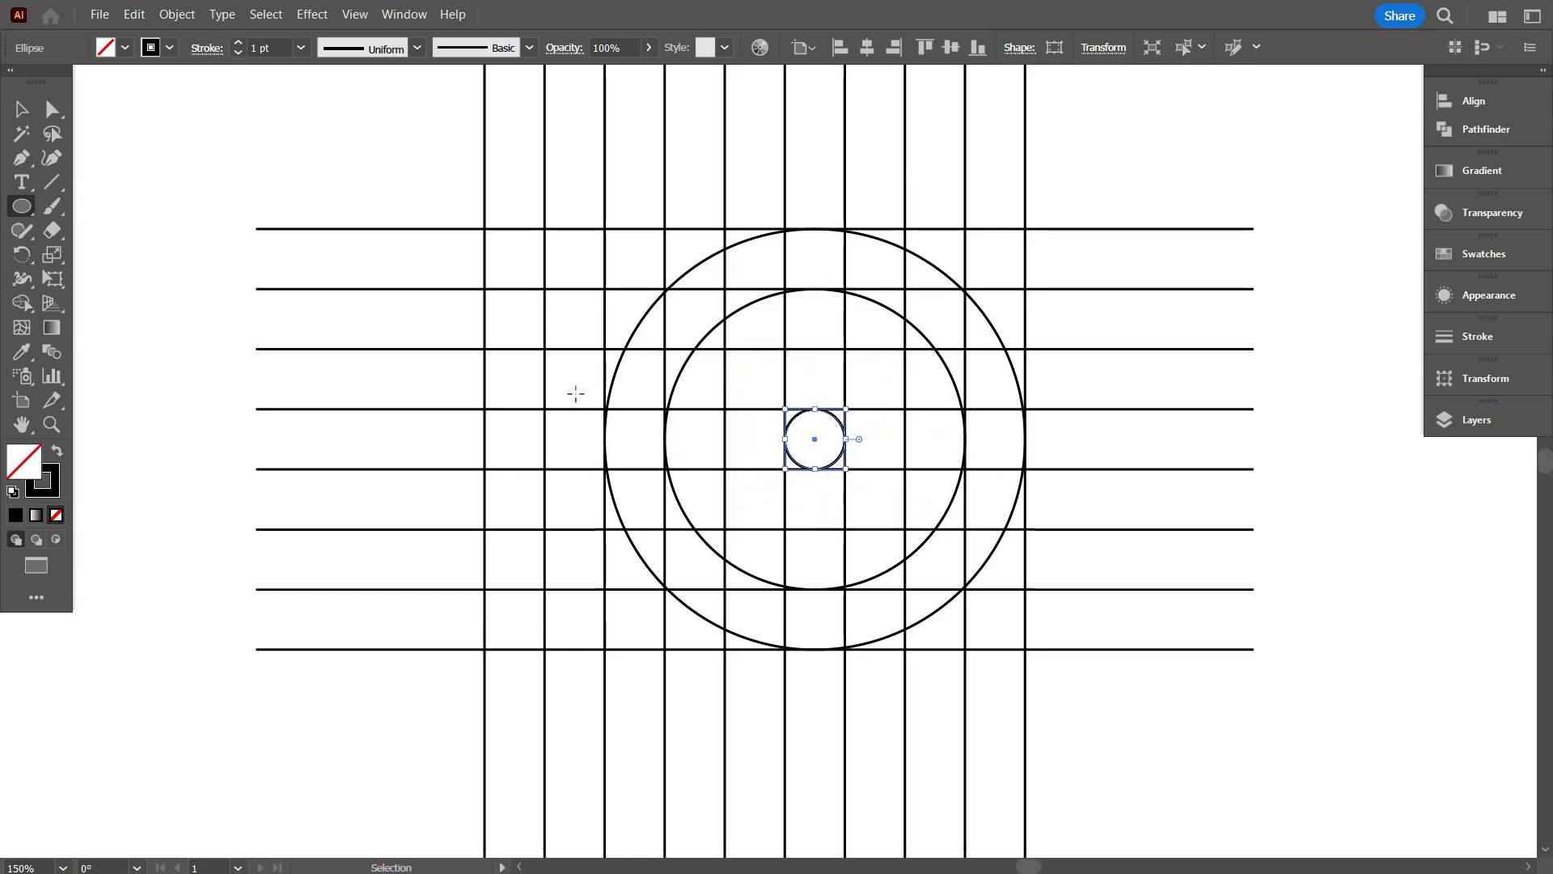
Add a concentric circle three grid cells wide around the smallest circle.
left_click_drag(814, 439, 905, 457)
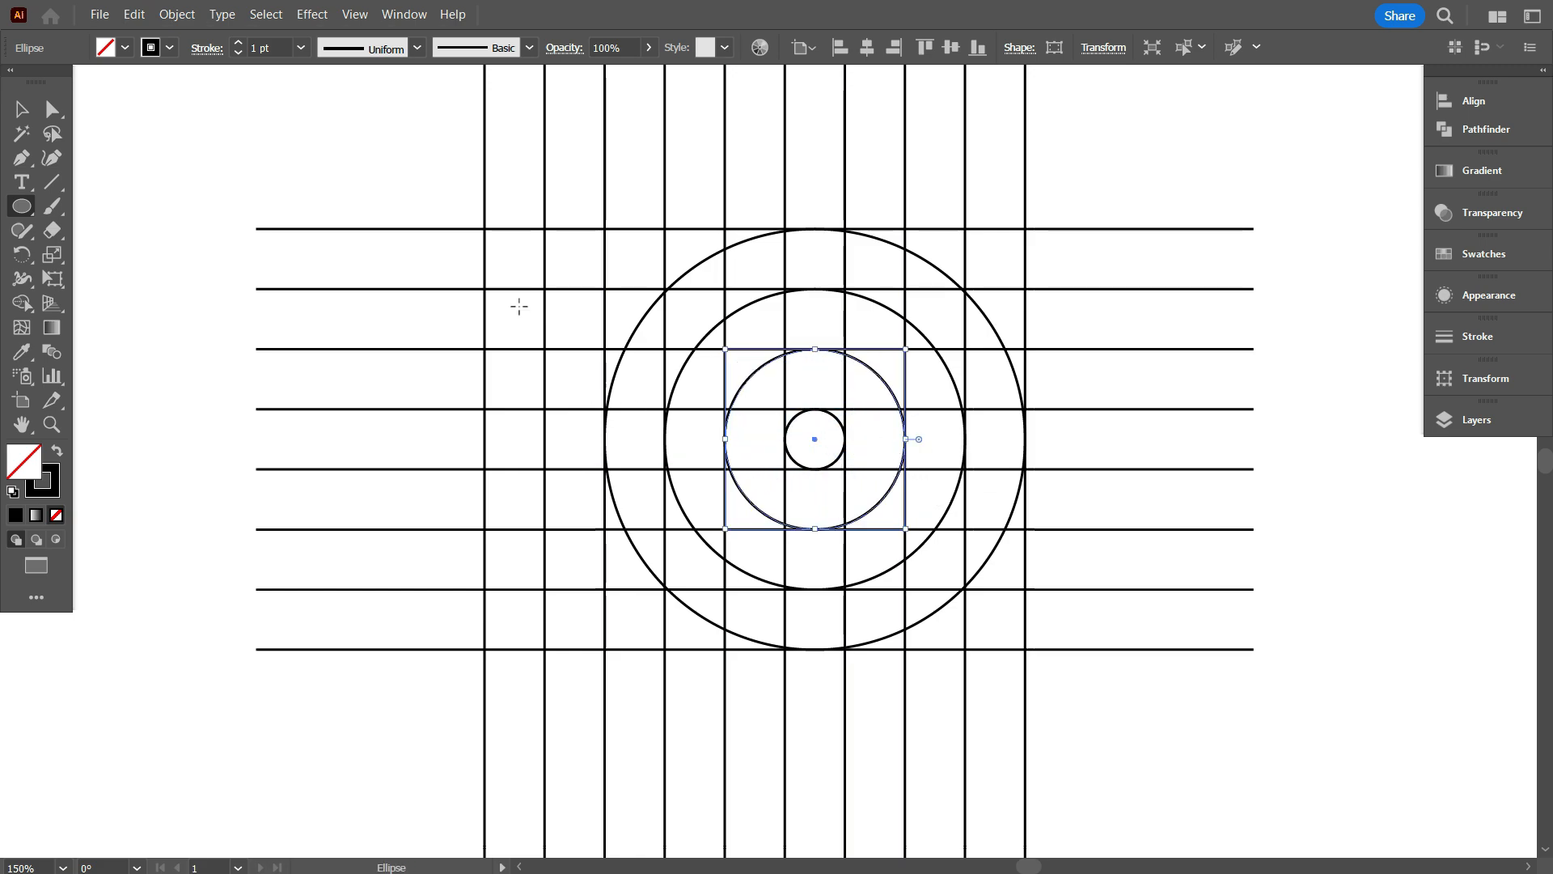
left_click(28, 113)
left_click(865, 521)
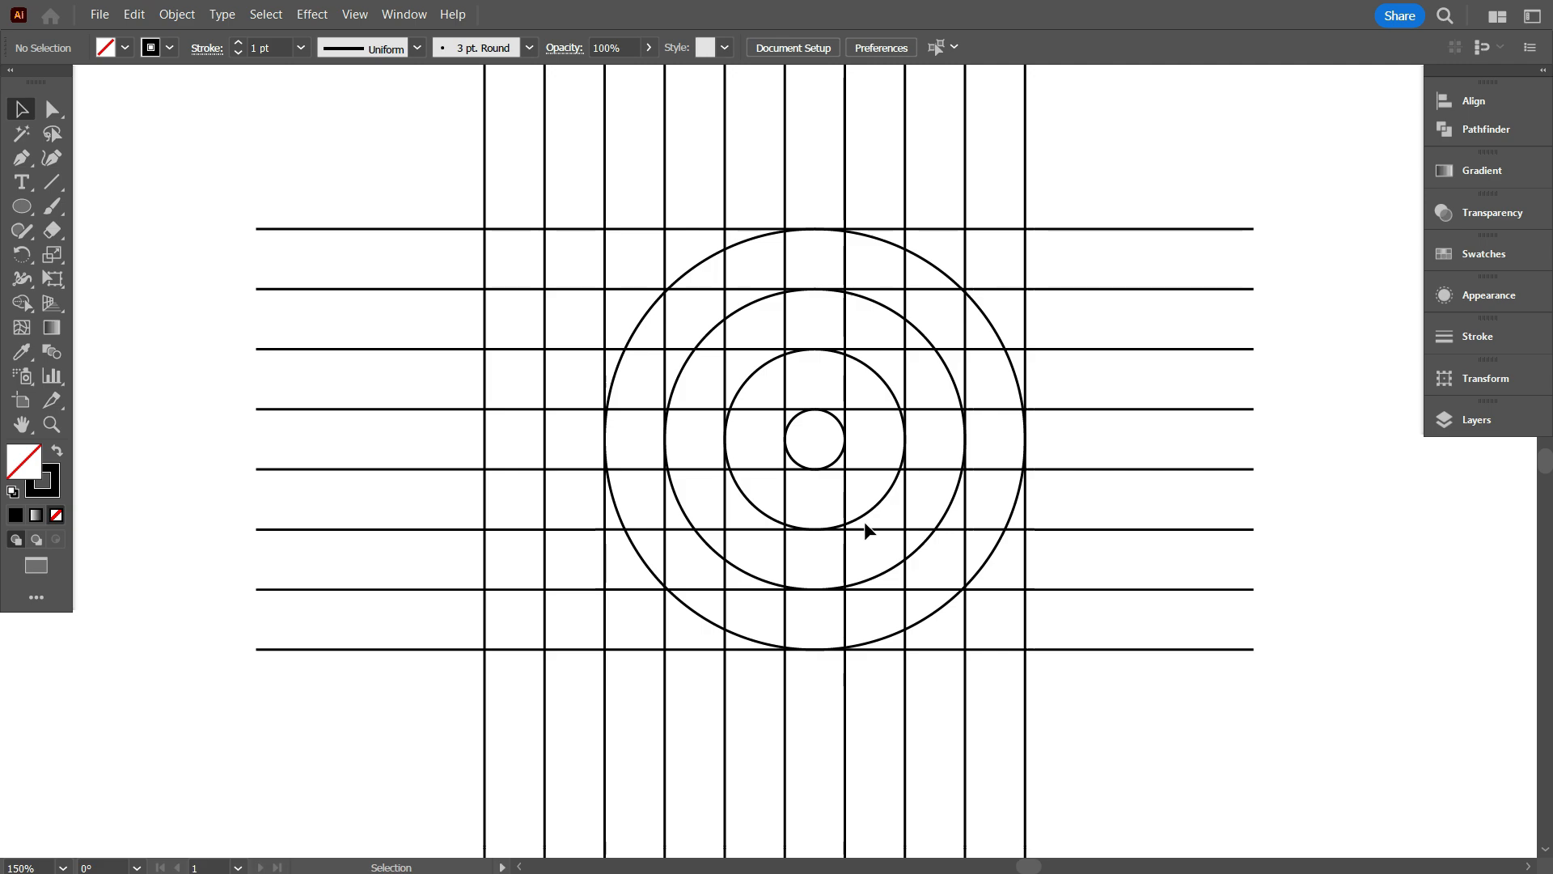
Select the grid and circles and merge regions with Shape Builder in solid black into an outer D band joined to an inner P band.
left_click_drag(400, 162, 1176, 746)
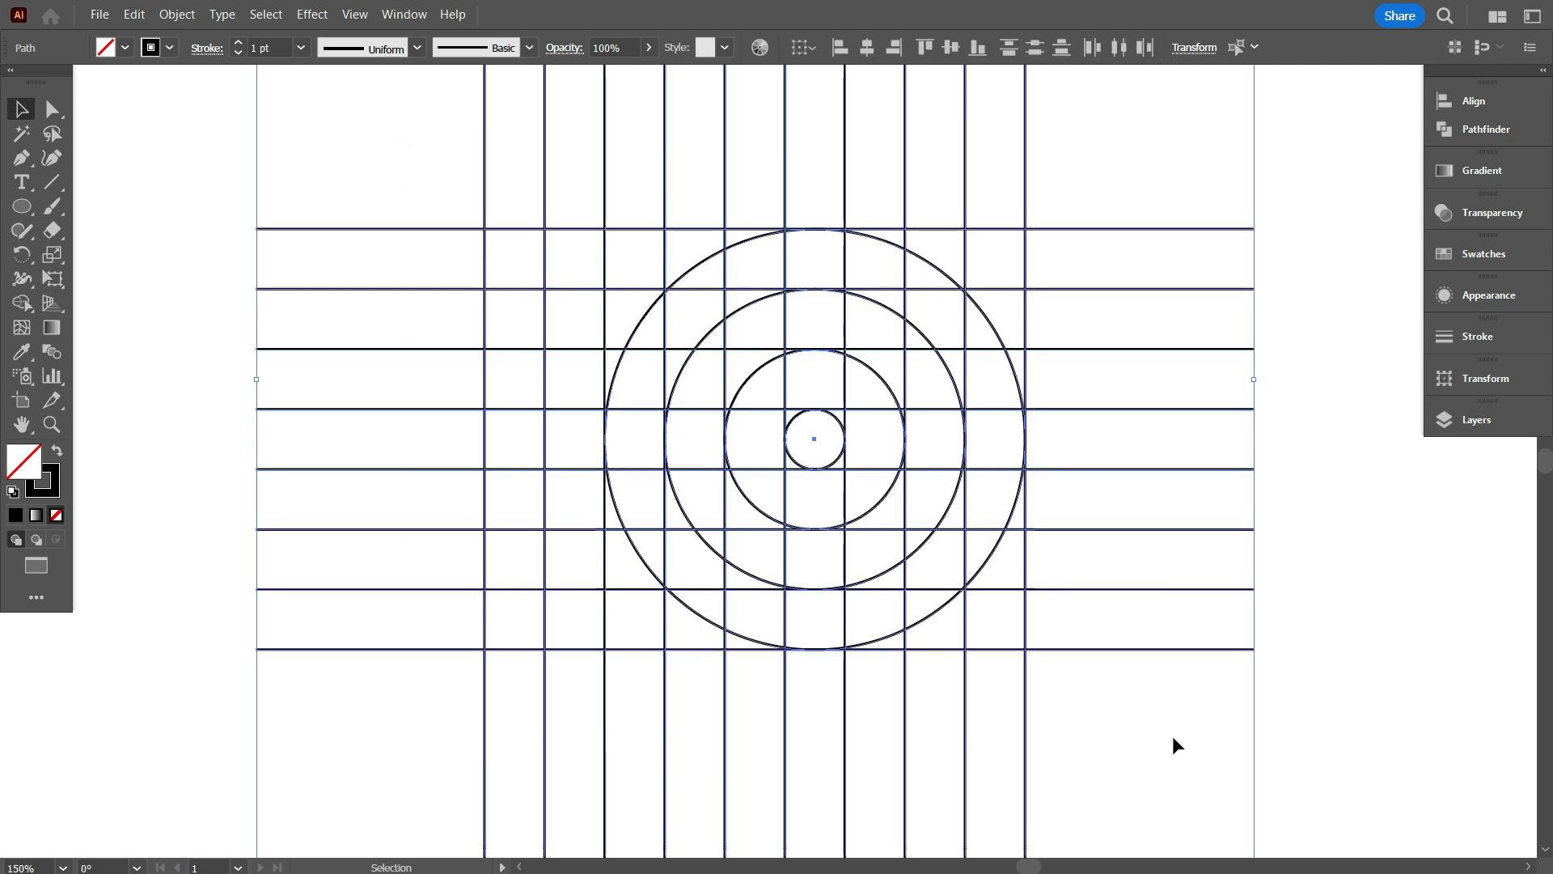
left_click(24, 306)
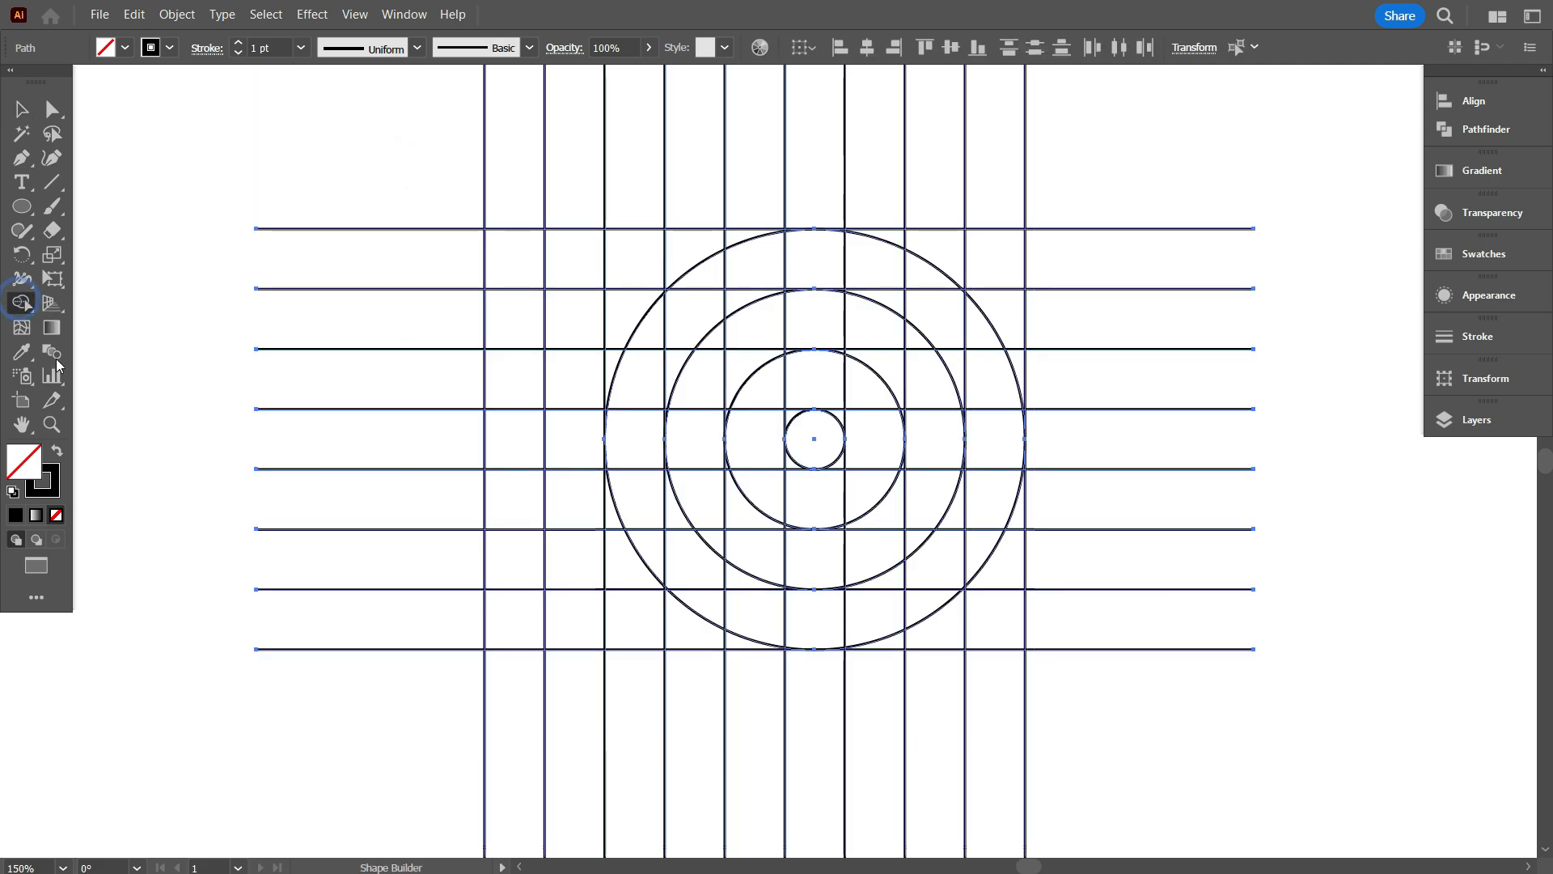
left_click(56, 451)
mouse_move(512, 263)
left_mouse_down()
mouse_move(798, 255)
mouse_move(927, 298)
mouse_move(982, 371)
mouse_move(965, 481)
mouse_move(880, 596)
mouse_move(653, 616)
left_mouse_up()
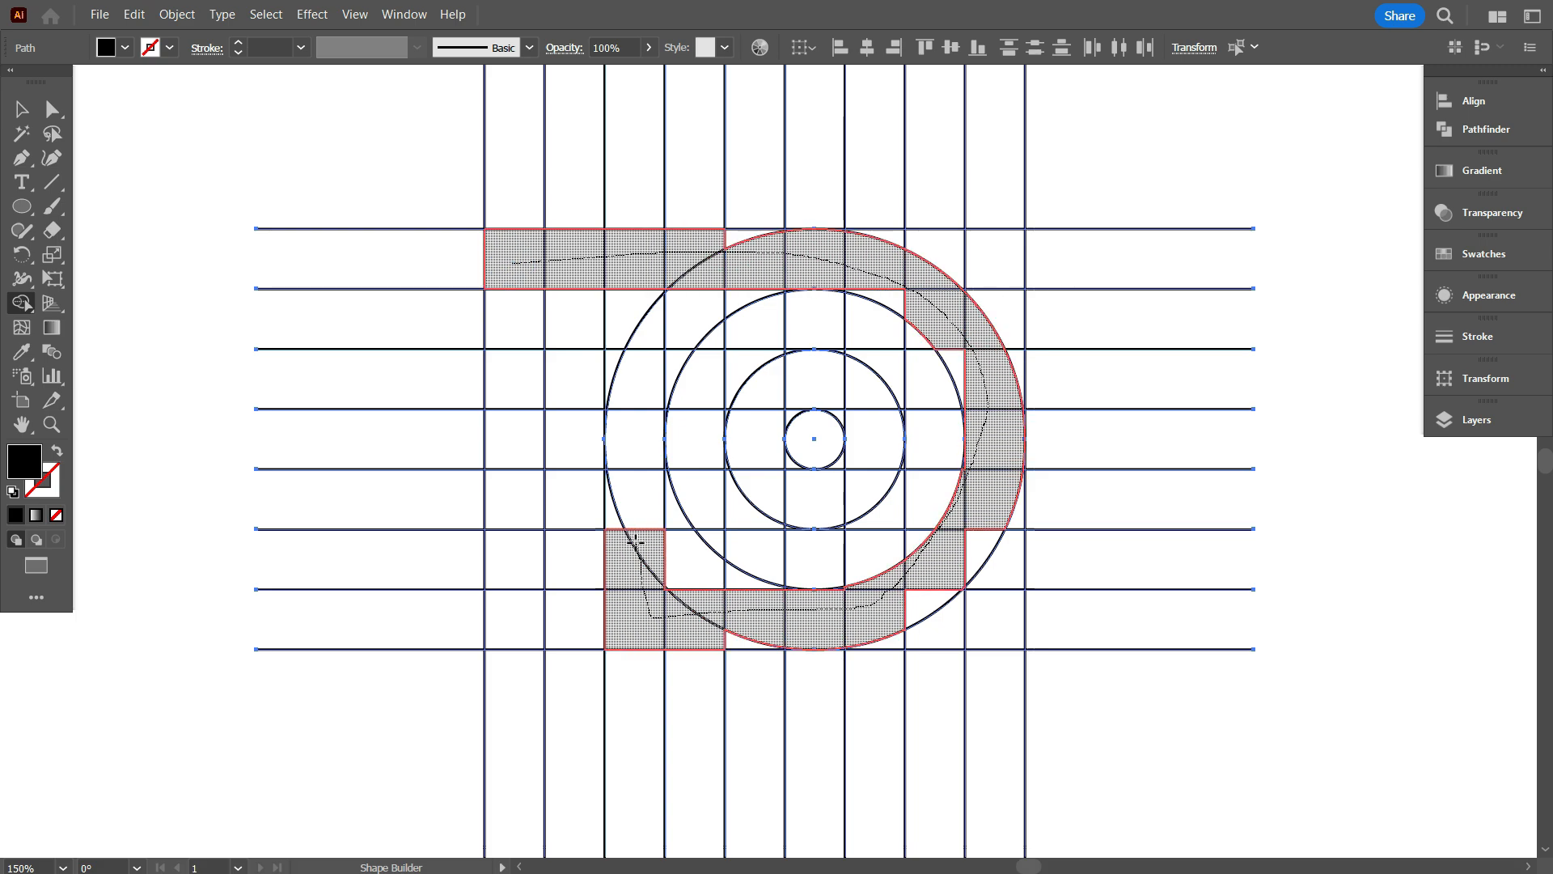
mouse_move(636, 540)
left_mouse_down()
mouse_move(633, 413)
mouse_move(681, 380)
mouse_move(828, 388)
mouse_move(870, 422)
mouse_move(873, 476)
mouse_move(763, 511)
left_mouse_up()
mouse_move(502, 263)
left_mouse_down()
mouse_move(491, 438)
mouse_move(510, 486)
mouse_move(587, 503)
mouse_move(619, 495)
left_mouse_up()
scroll(624, 464, "down", 1)
left_click_drag(707, 593, 760, 602)
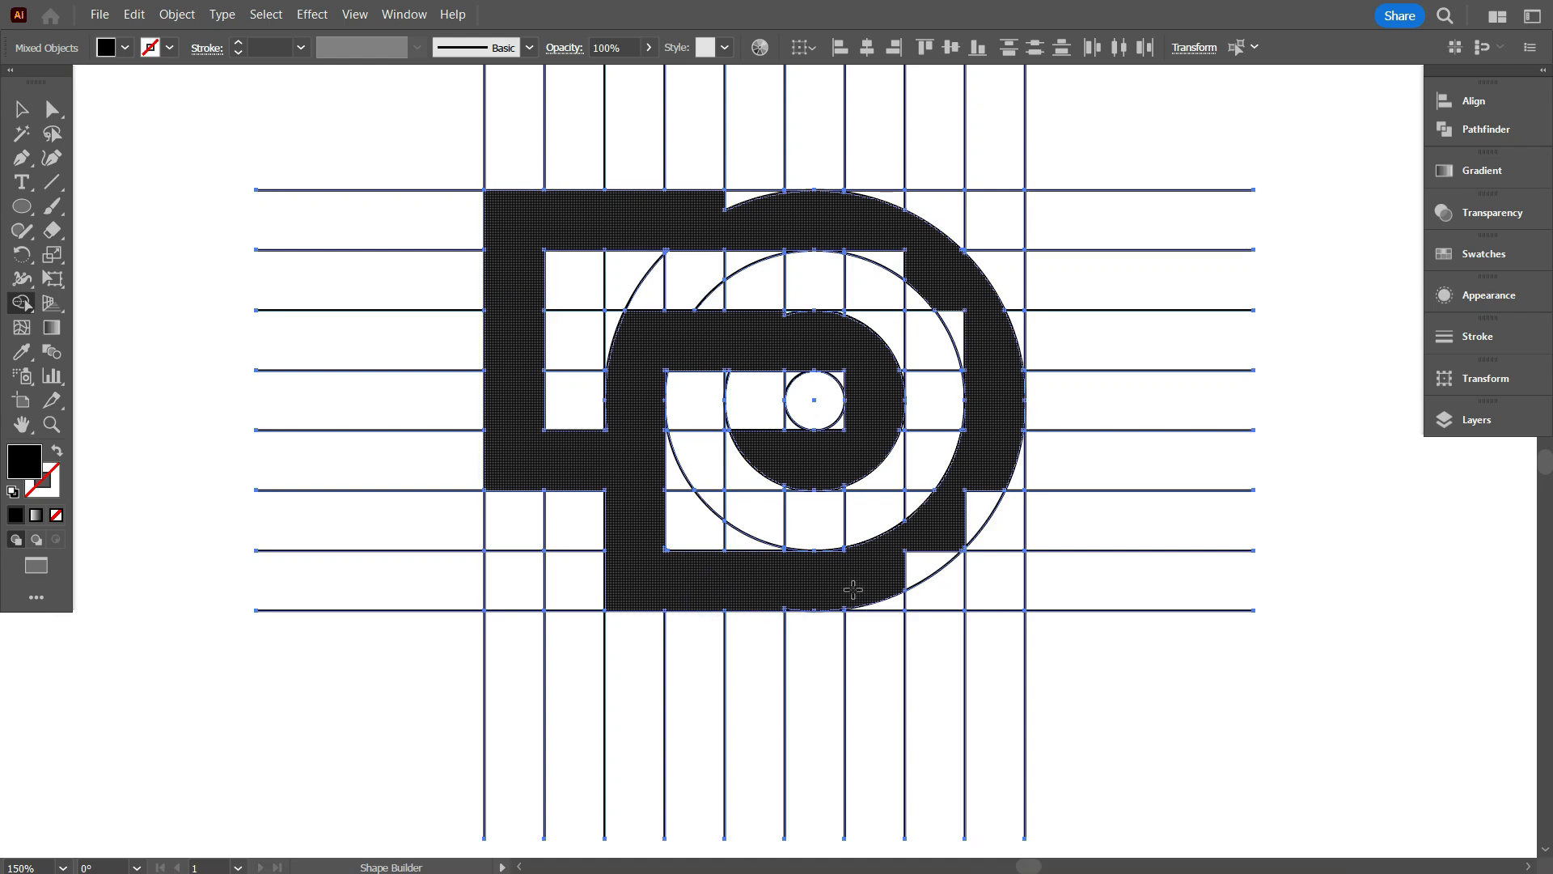
Merge the missing regions along the outer D's upper curve and the squared end of the inner P's lower arm.
scroll(783, 416, "up", 3)
left_click_drag(763, 235, 722, 211)
mouse_move(890, 239)
left_mouse_down()
mouse_move(1002, 305)
mouse_move(960, 561)
left_mouse_up()
left_click_drag(766, 567, 732, 576)
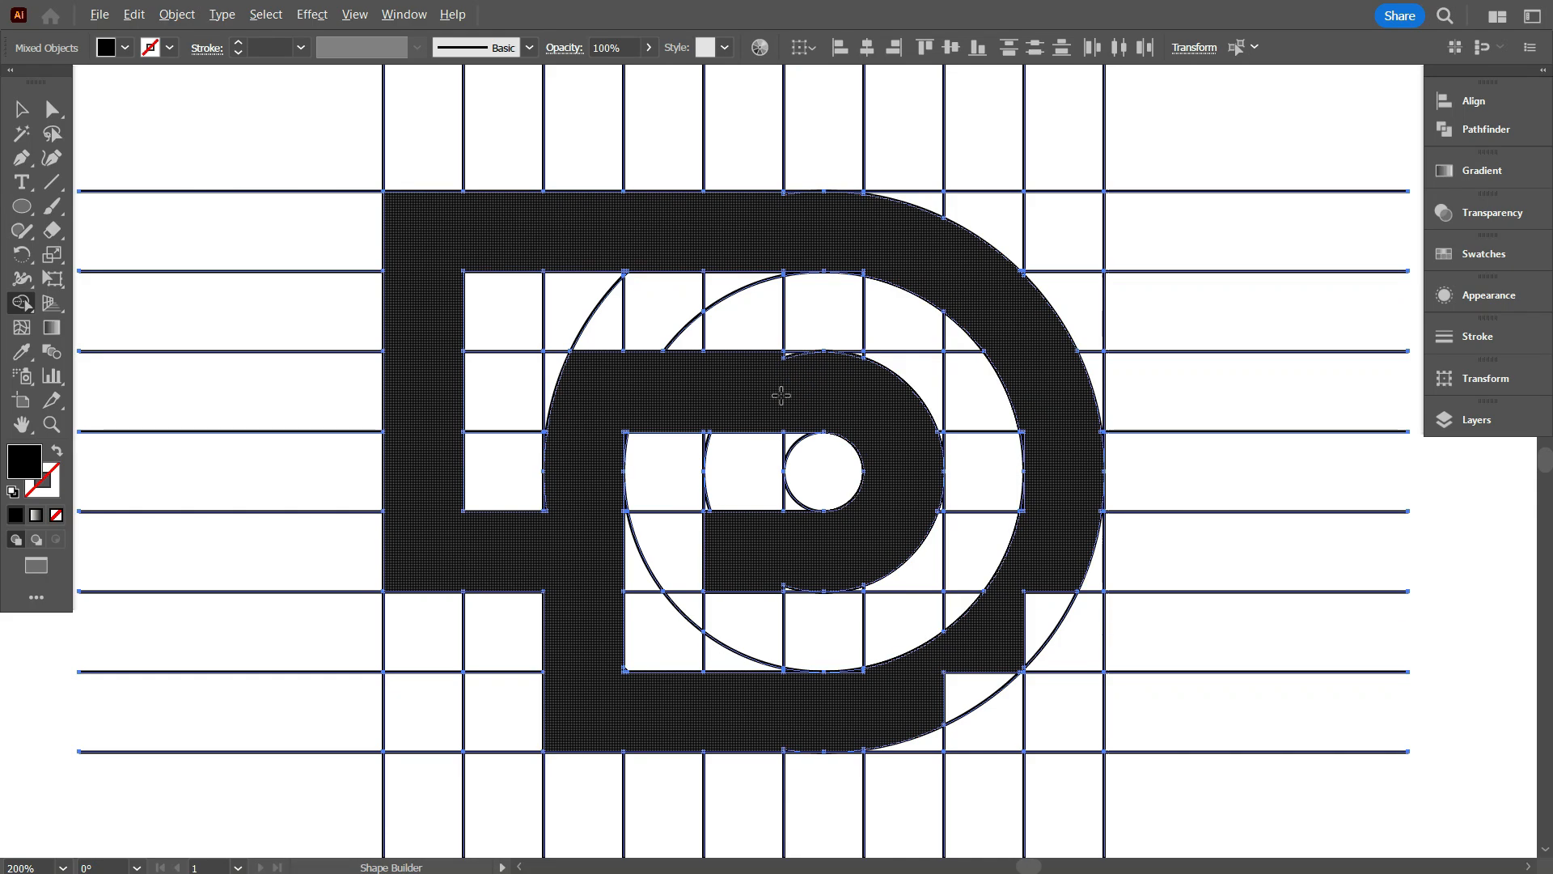
Merge the missing regions on the outer D's lower curve and the slivers under the inner P's bowl.
scroll(784, 396, "up", 2)
scroll(798, 302, "down", 1)
scroll(607, 397, "down", 2)
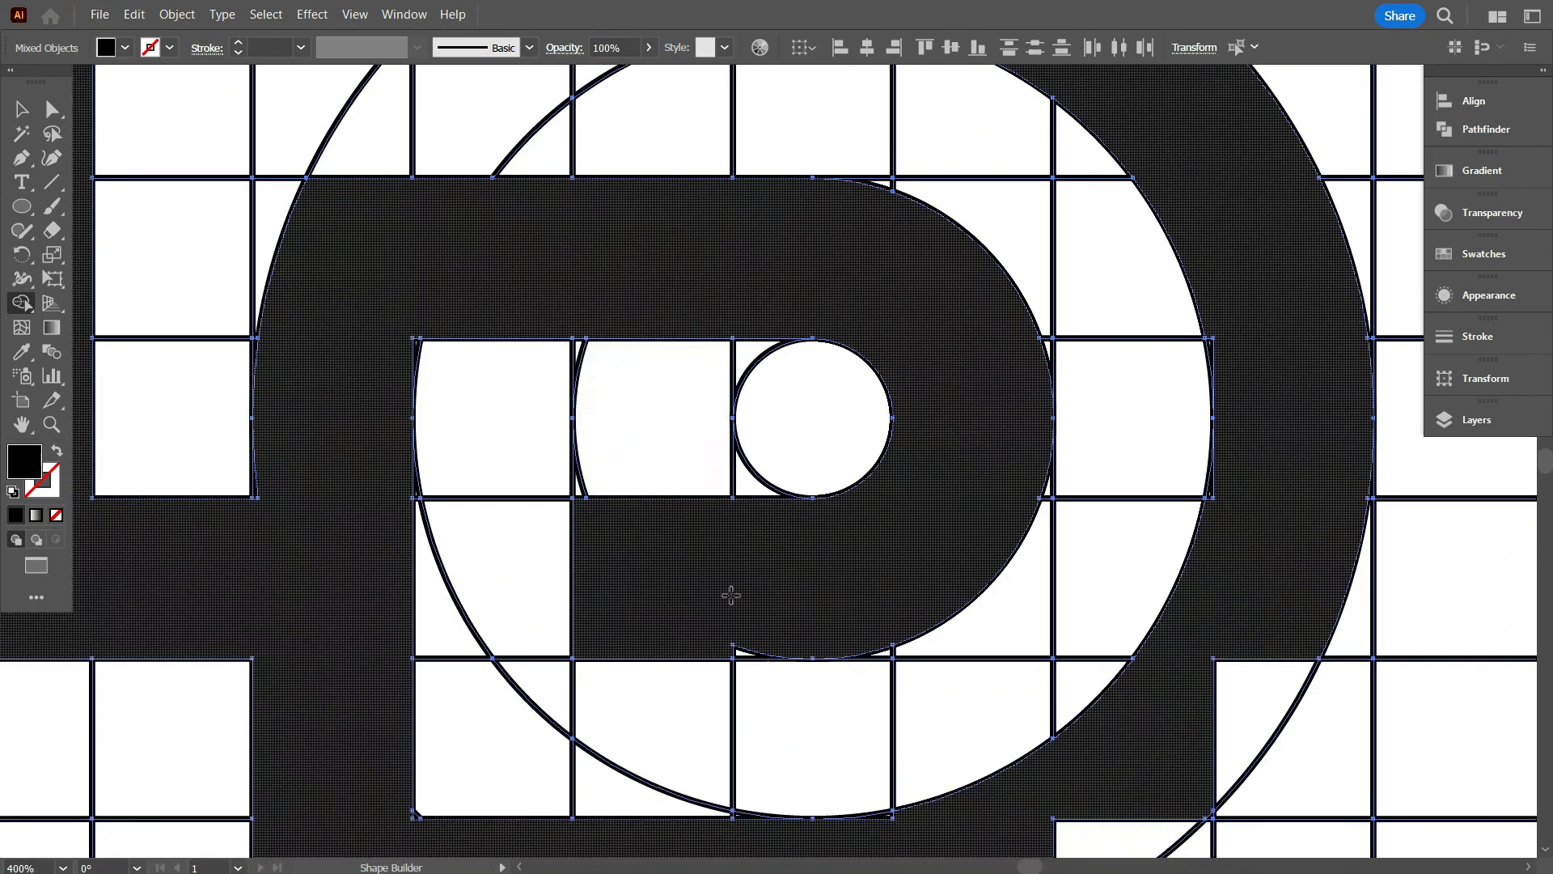
scroll(728, 596, "up", 1)
scroll(779, 597, "down", 1)
left_click_drag(1057, 732, 1133, 663)
scroll(1075, 607, "down", 1)
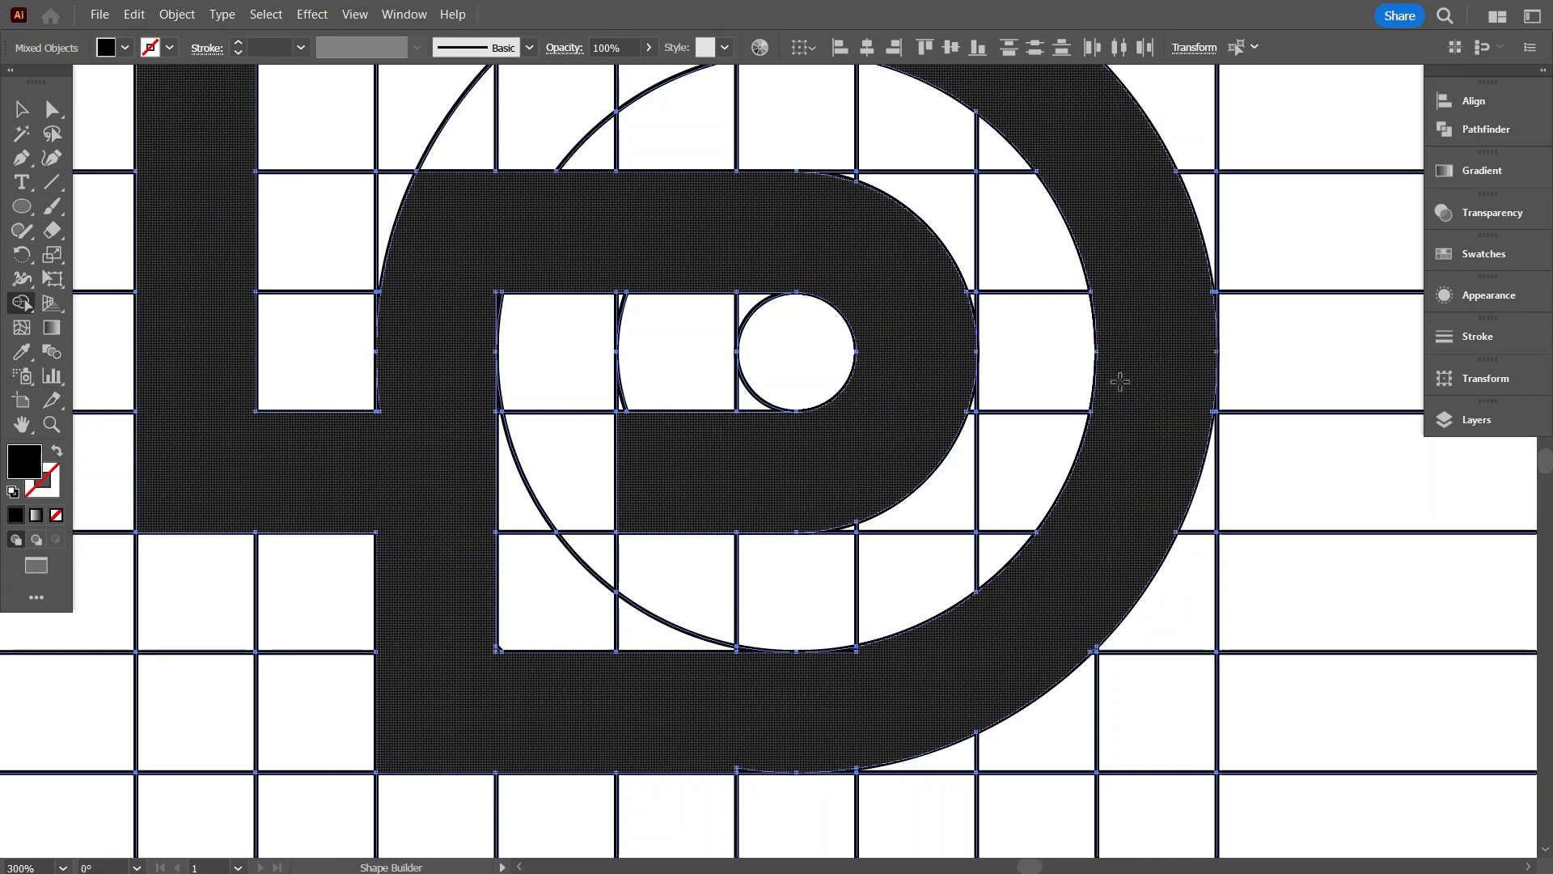
Merge the leftover slivers along the mark's bottom edge and the outer edge of the inner P's stem.
scroll(721, 676, "up", 1)
scroll(745, 693, "down", 1)
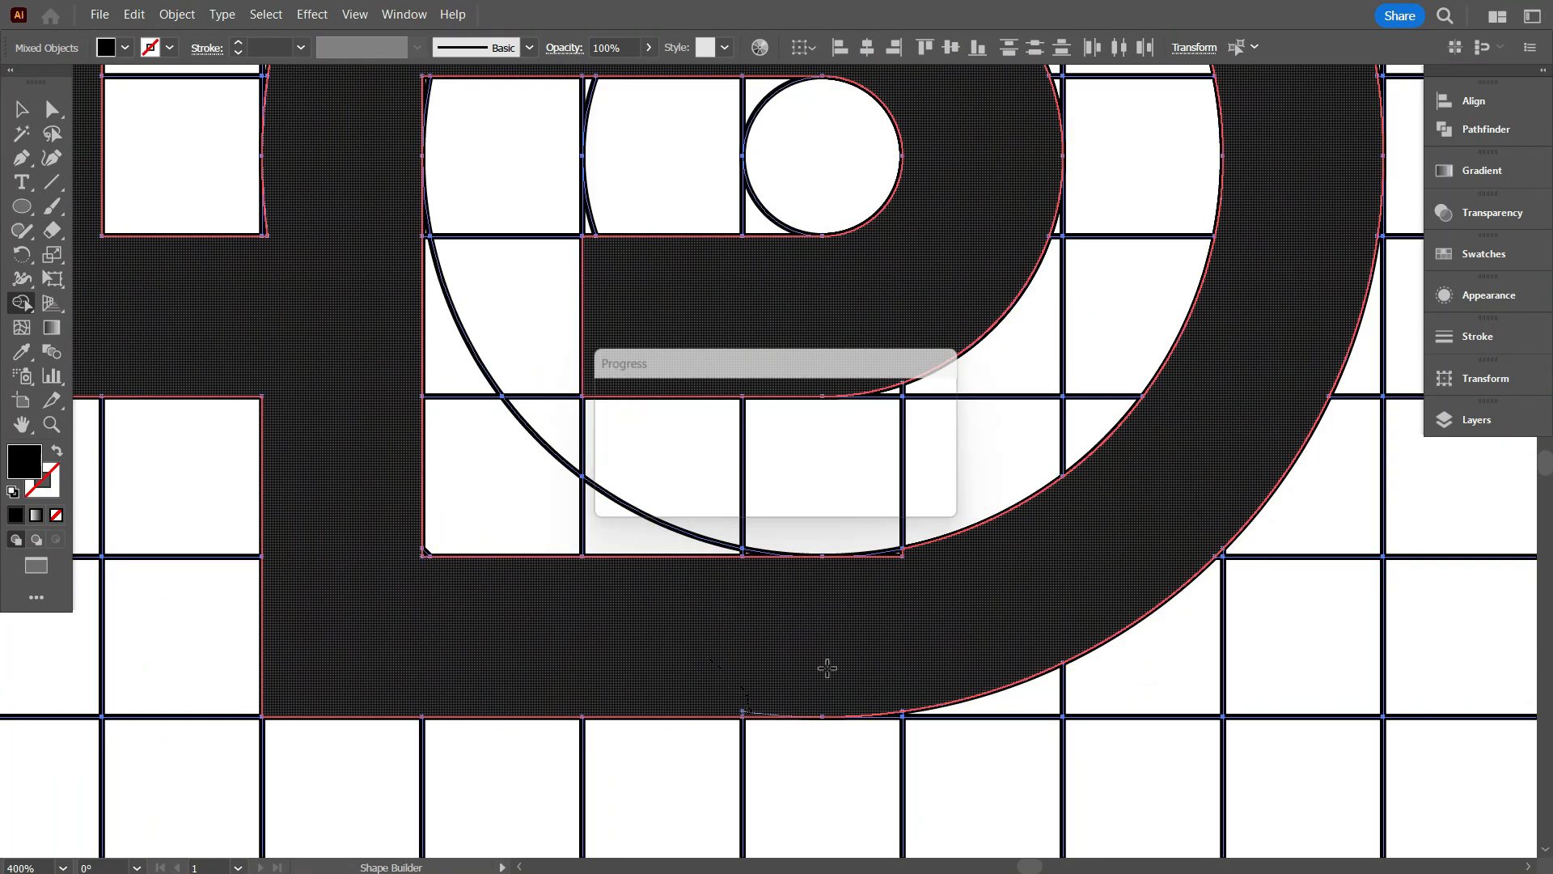
scroll(825, 662, "down", 3)
scroll(860, 645, "up", 3)
scroll(860, 615, "down", 3)
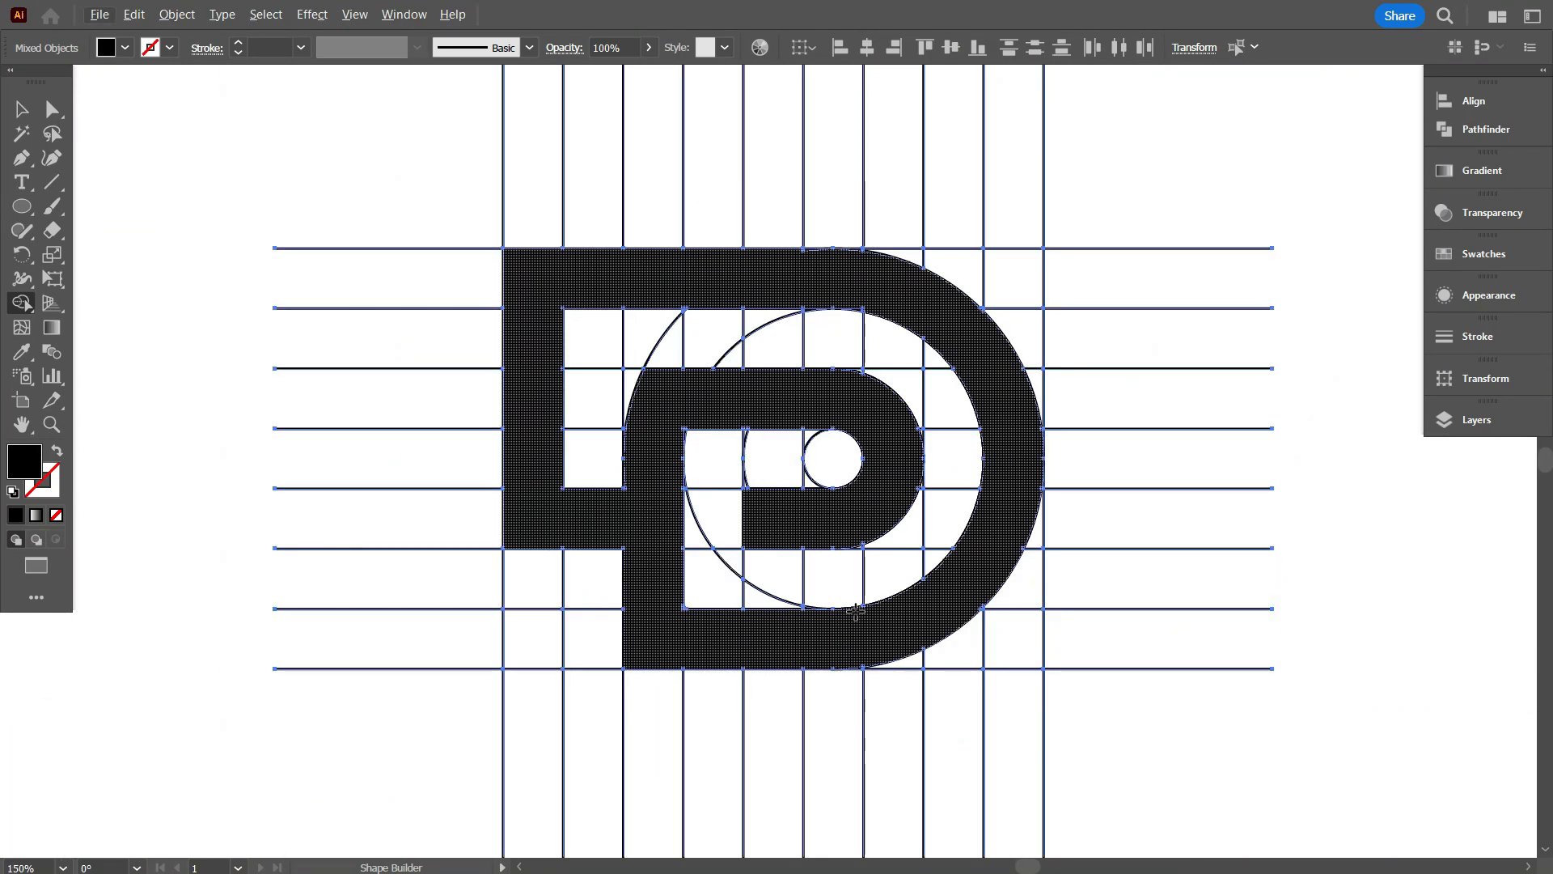
scroll(634, 434, "up", 4)
left_click(655, 380)
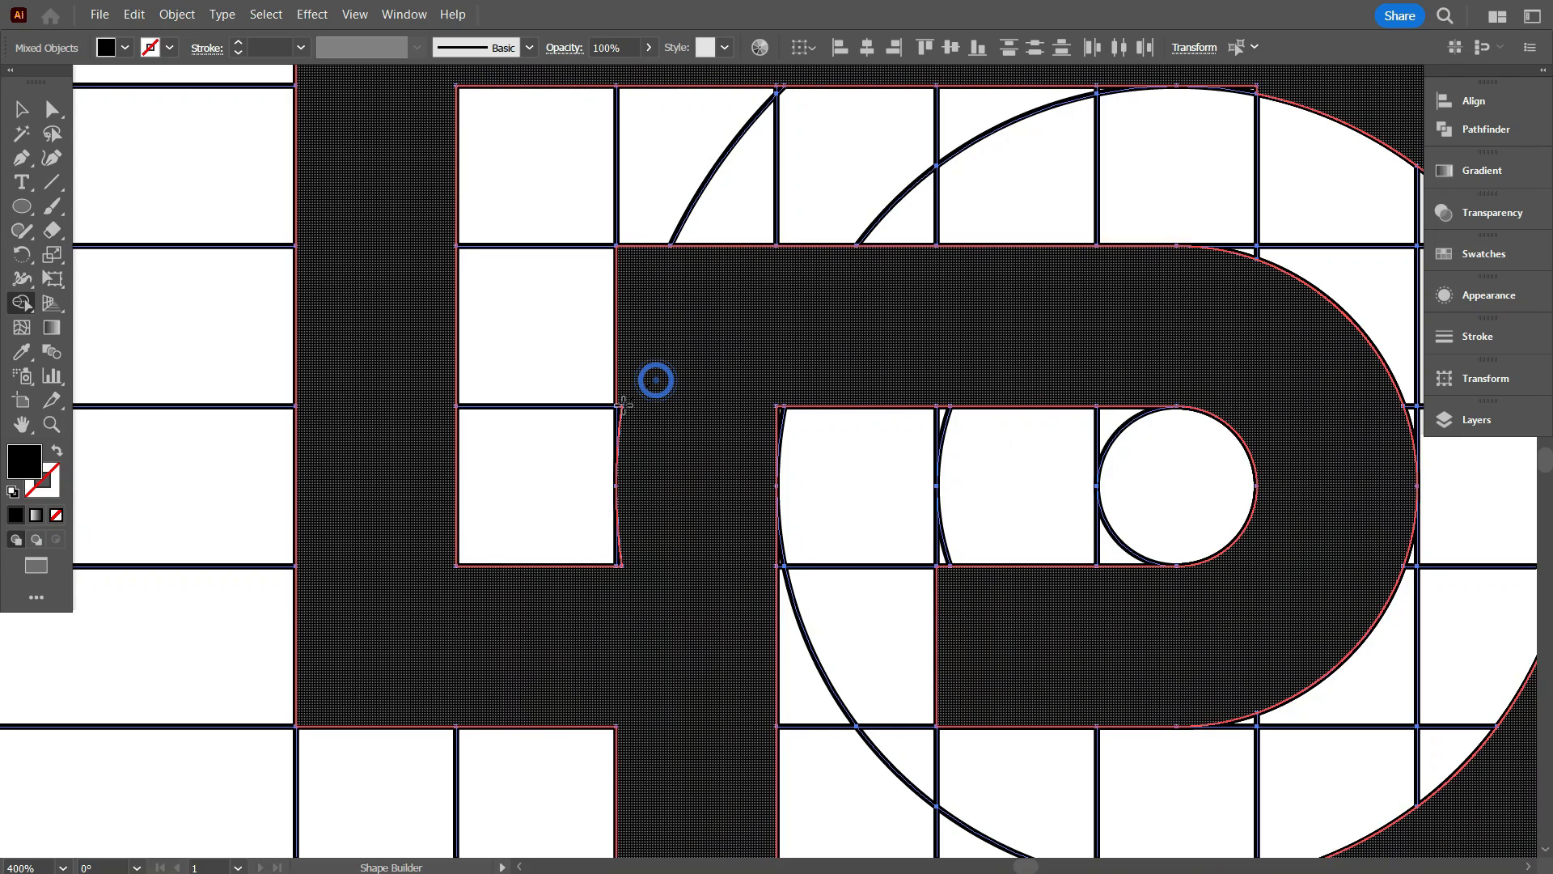
left_click_drag(620, 562, 648, 555)
scroll(676, 537, "down", 5)
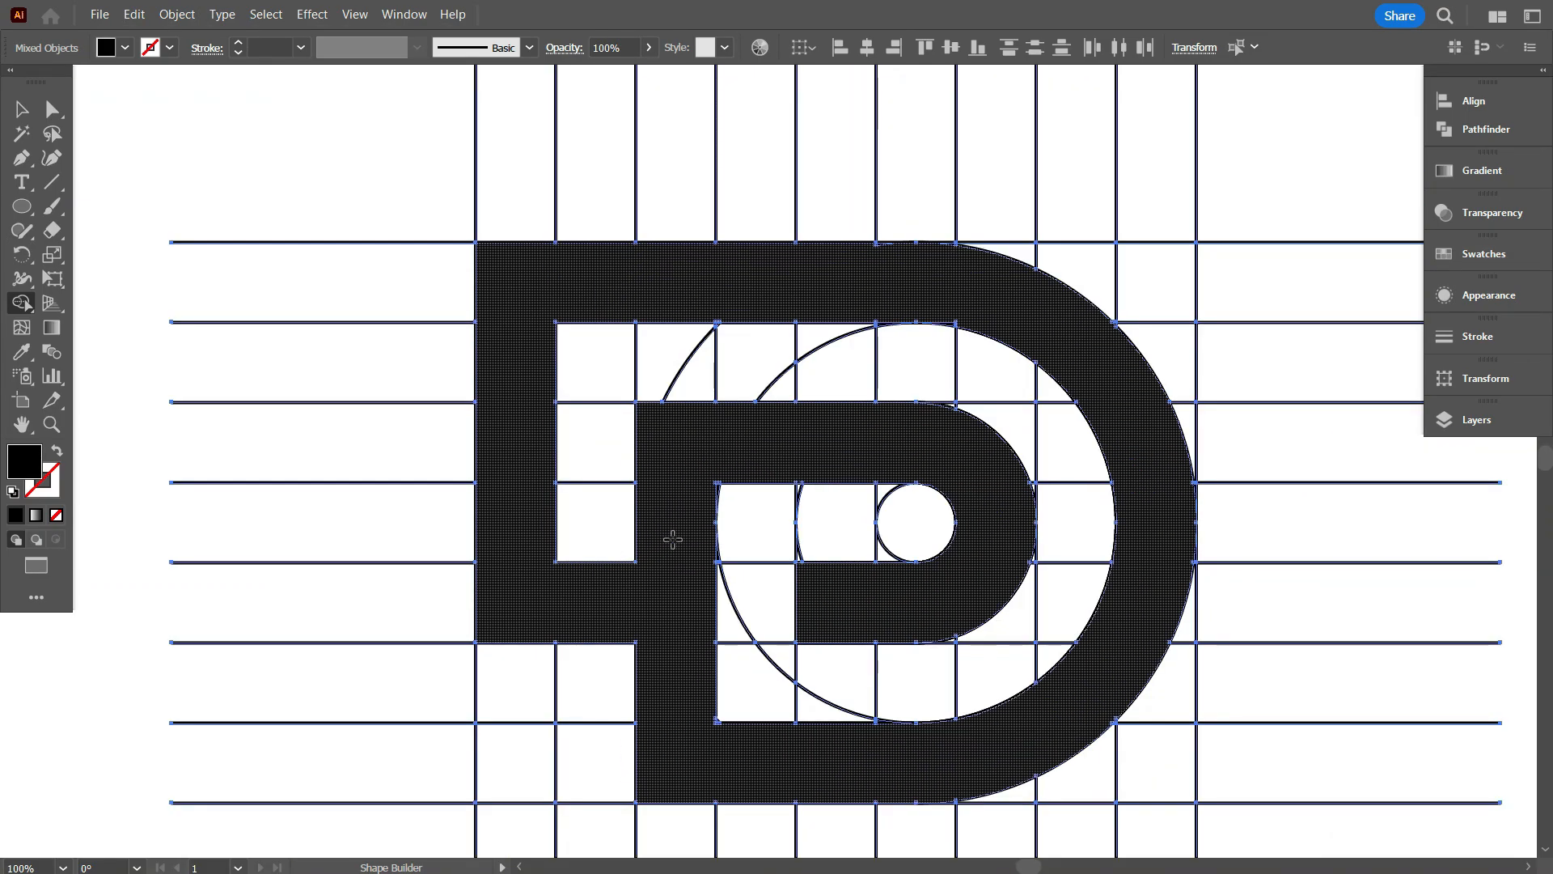
Move the merged mark off the grid and delete the leftover construction lines.
left_click(215, 252)
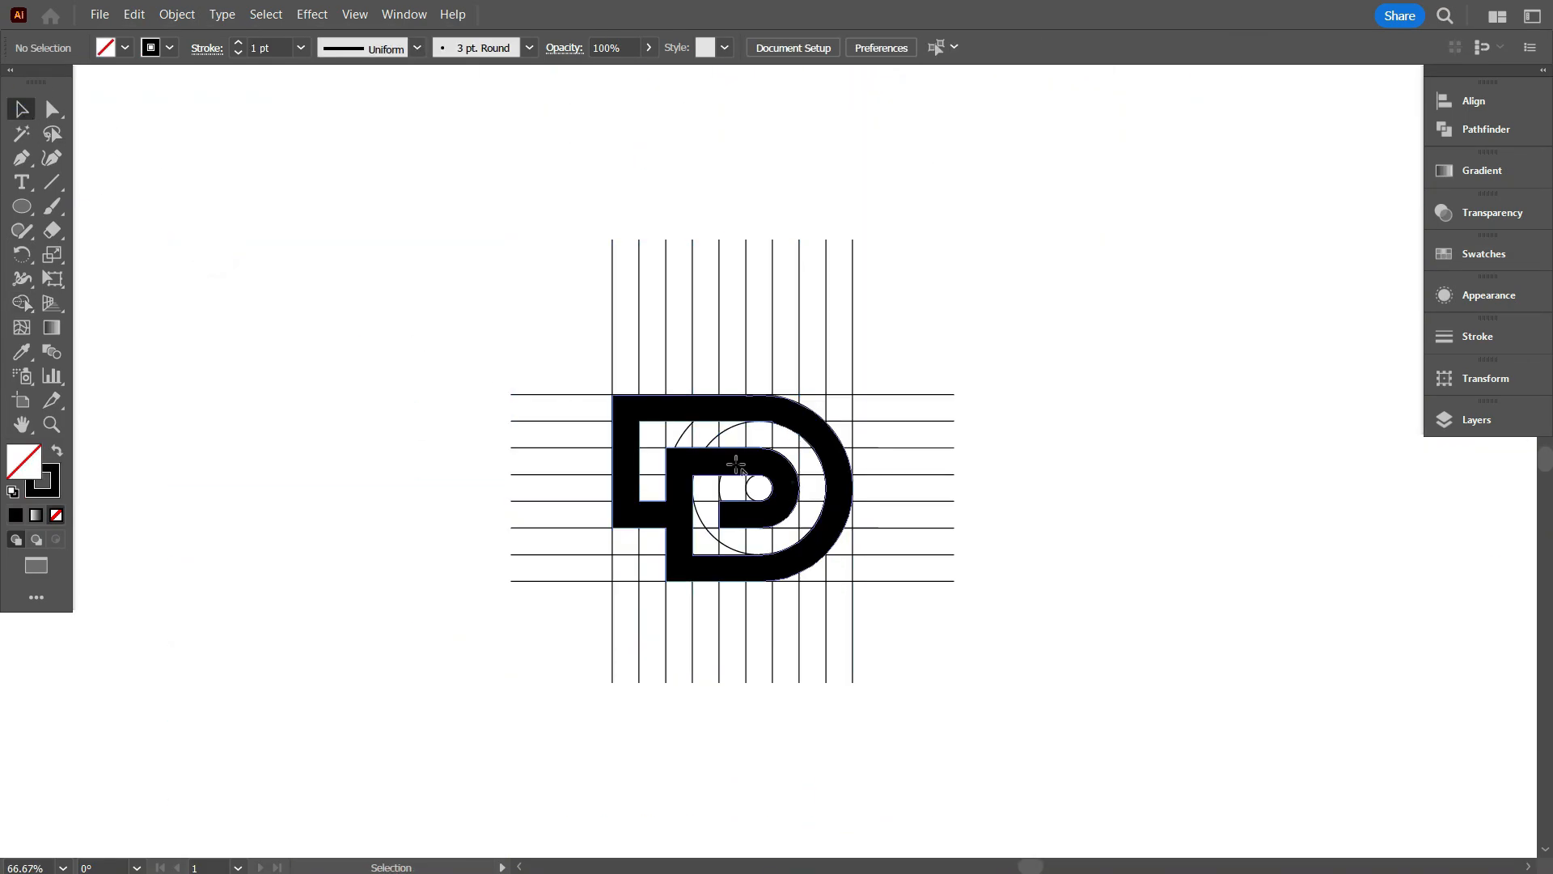
left_click_drag(738, 463, 323, 285)
left_click_drag(708, 448, 583, 347)
key("Delete")
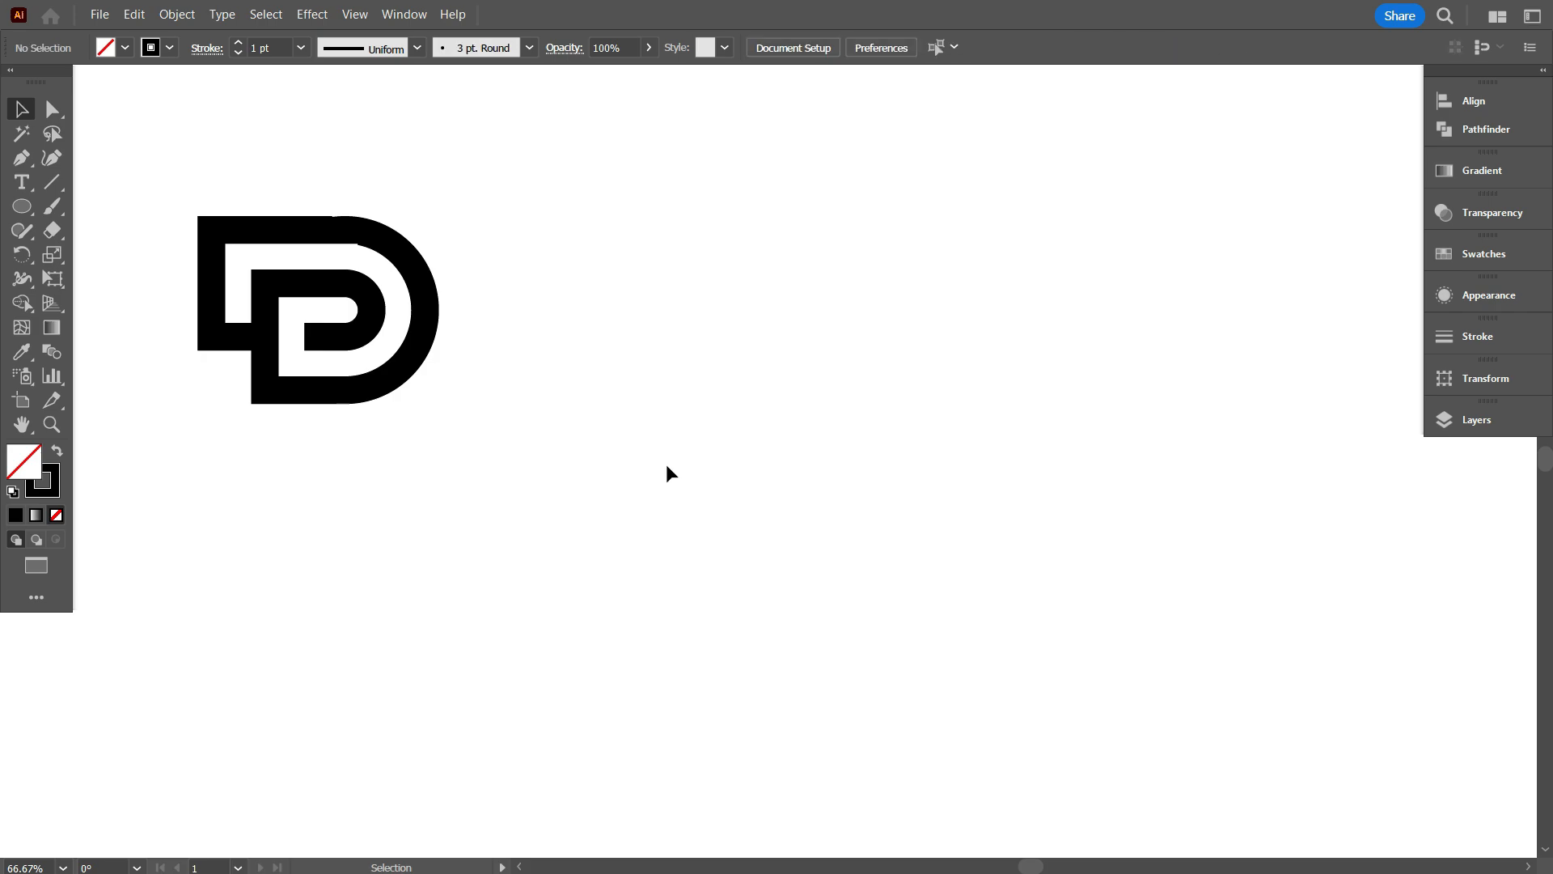
Inspect the outer D's upper edge up close, and undo the mark's moves and the deletion of the construction lines.
left_click_drag(386, 318, 783, 504)
left_click(652, 608)
scroll(809, 426, "up", 4)
left_click(828, 215)
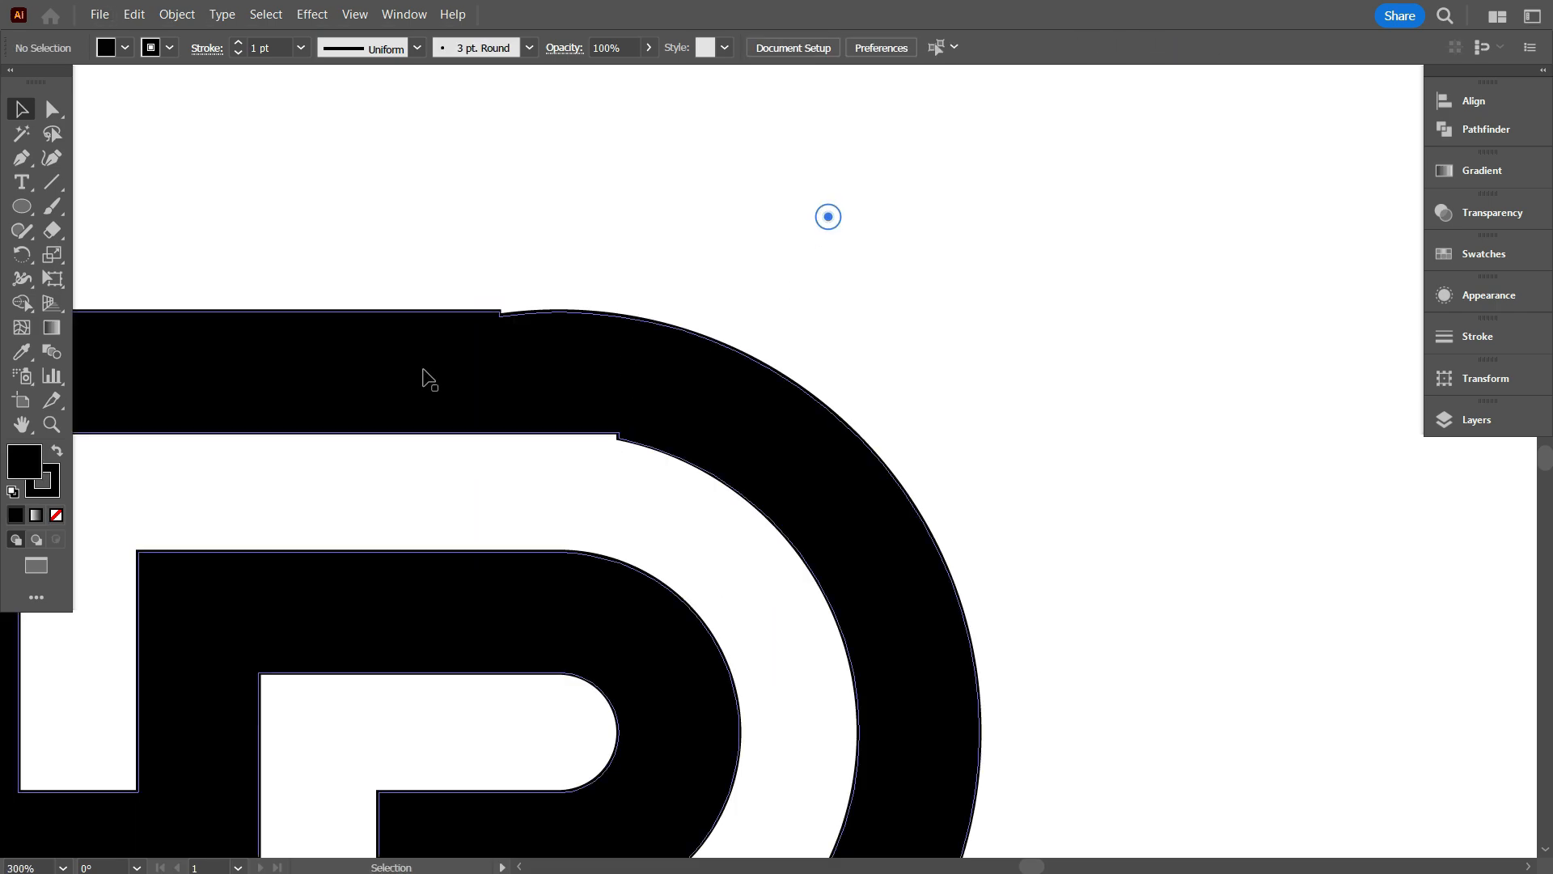
scroll(364, 364, "up", 1)
scroll(812, 336, "down", 4)
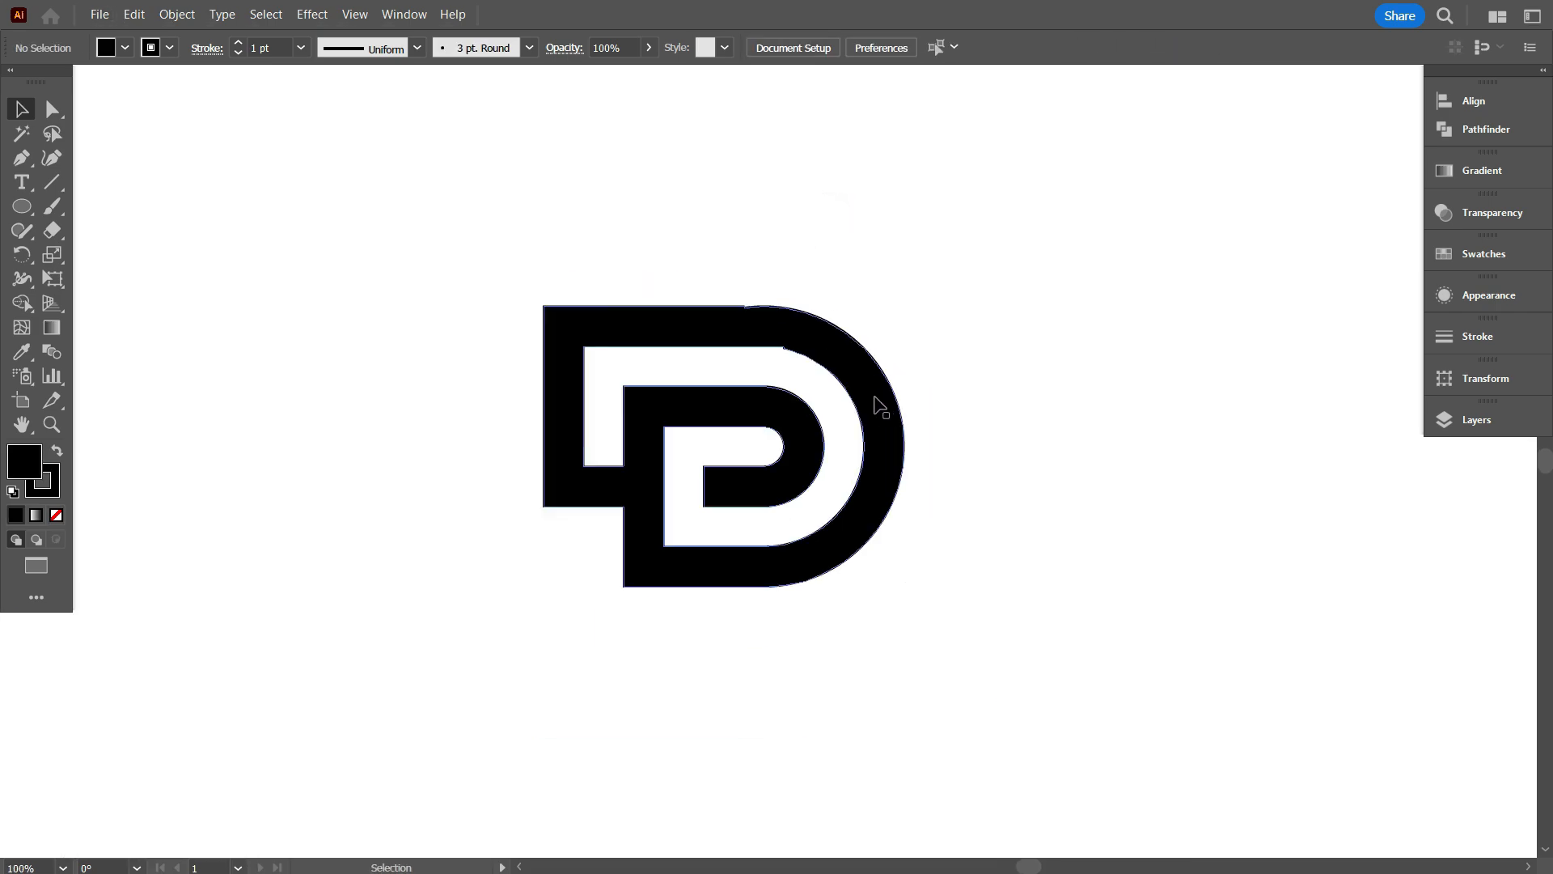
key("ctrl+z")
key("ctrl+z")
key("ctrl+z")
Select the mark with its construction lines and merge the leftover slivers along the D's upper band using Shape Builder.
left_click_drag(1021, 603, 329, 235)
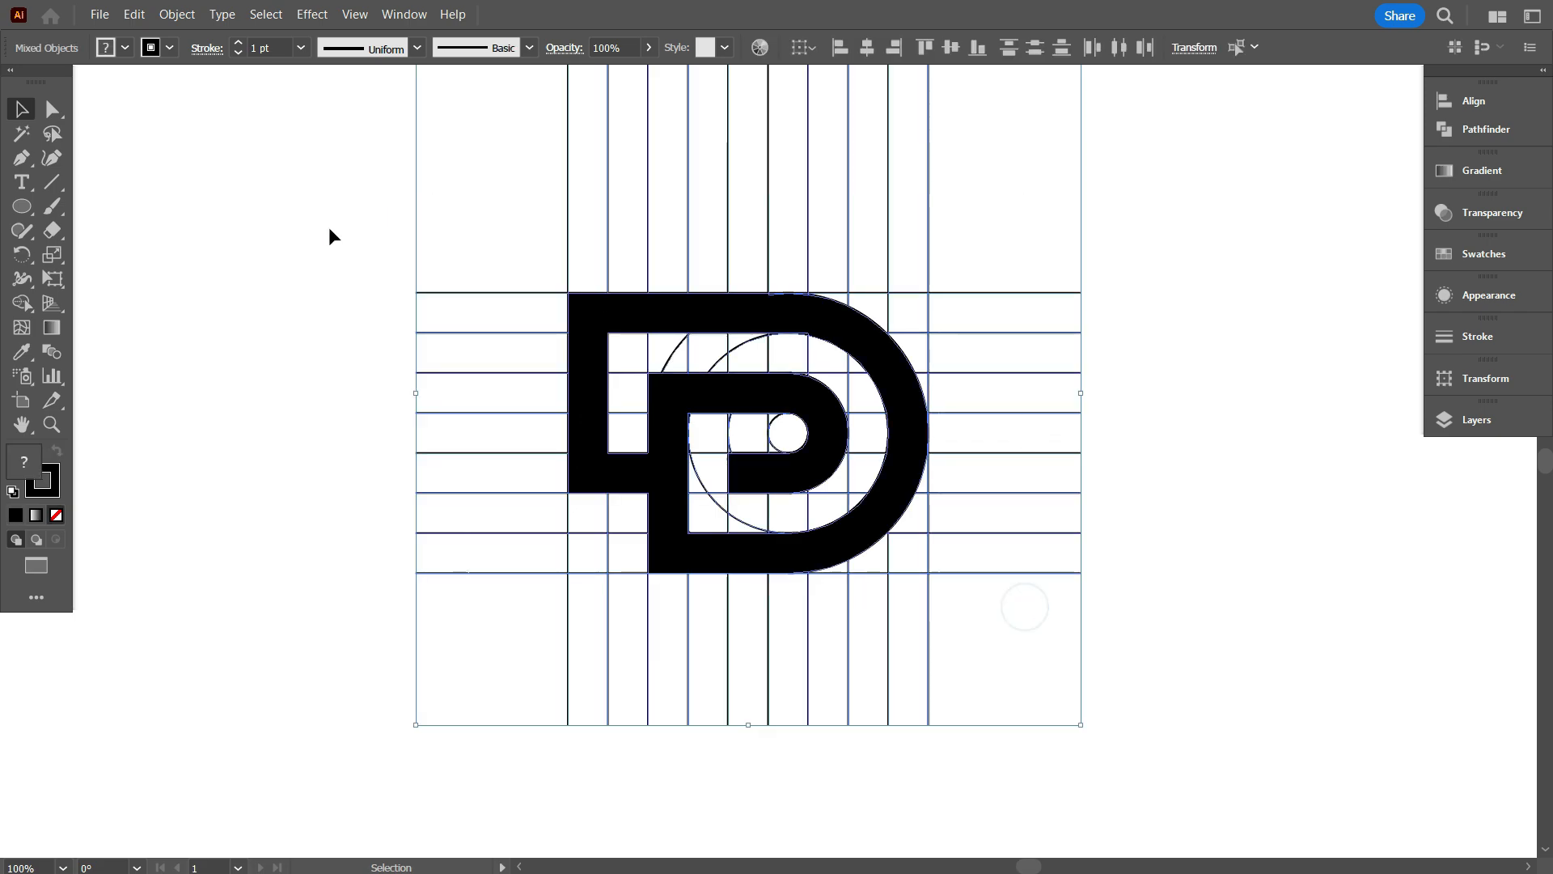
left_click(21, 302)
scroll(784, 277, "up", 5)
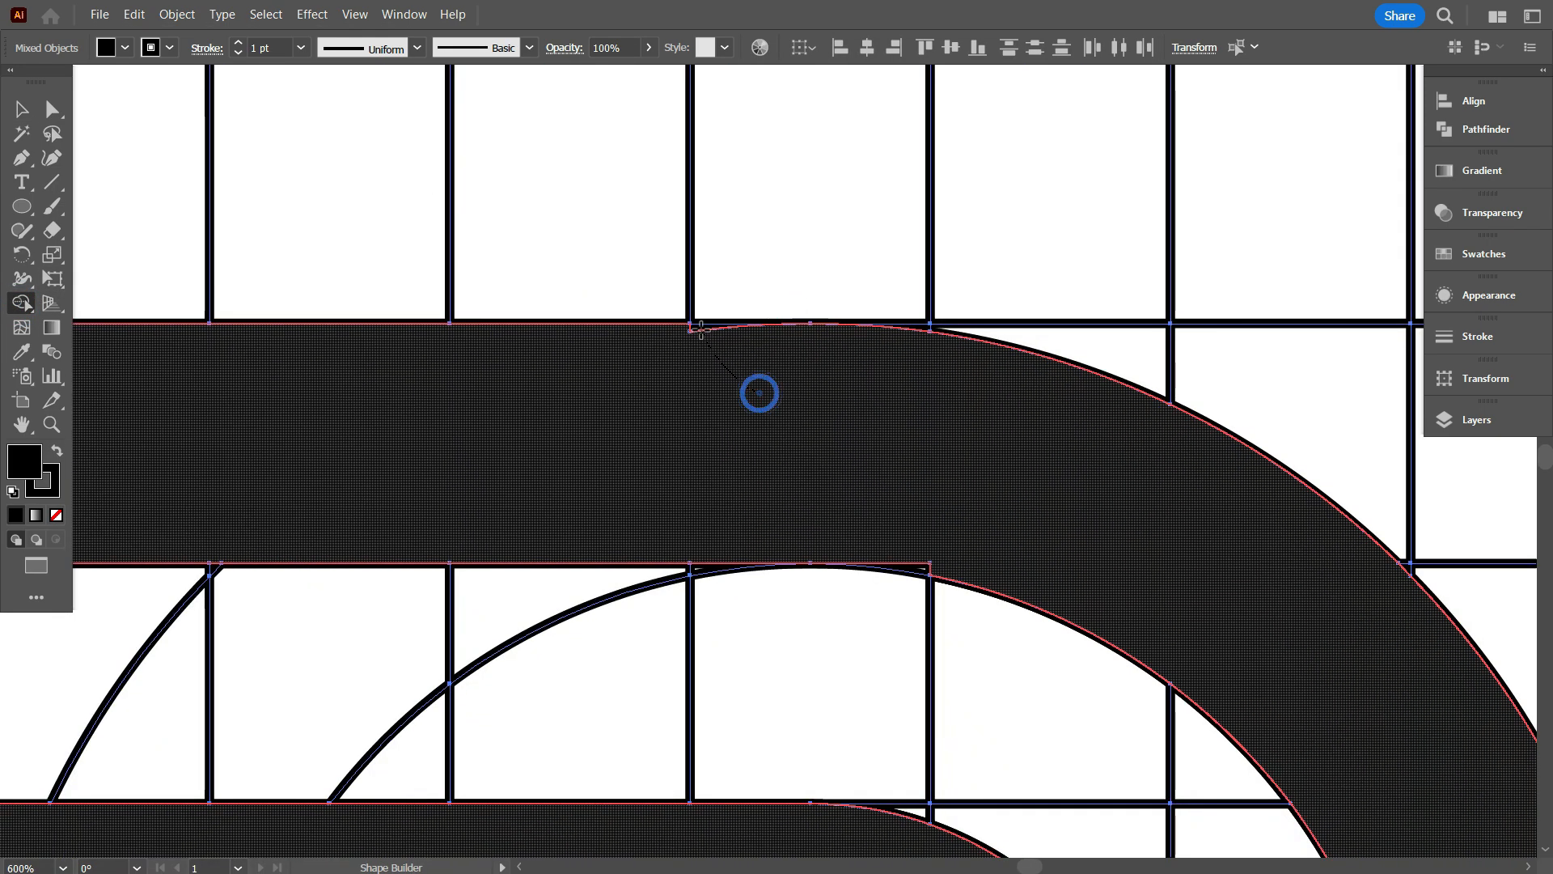
scroll(922, 541, "down", 8)
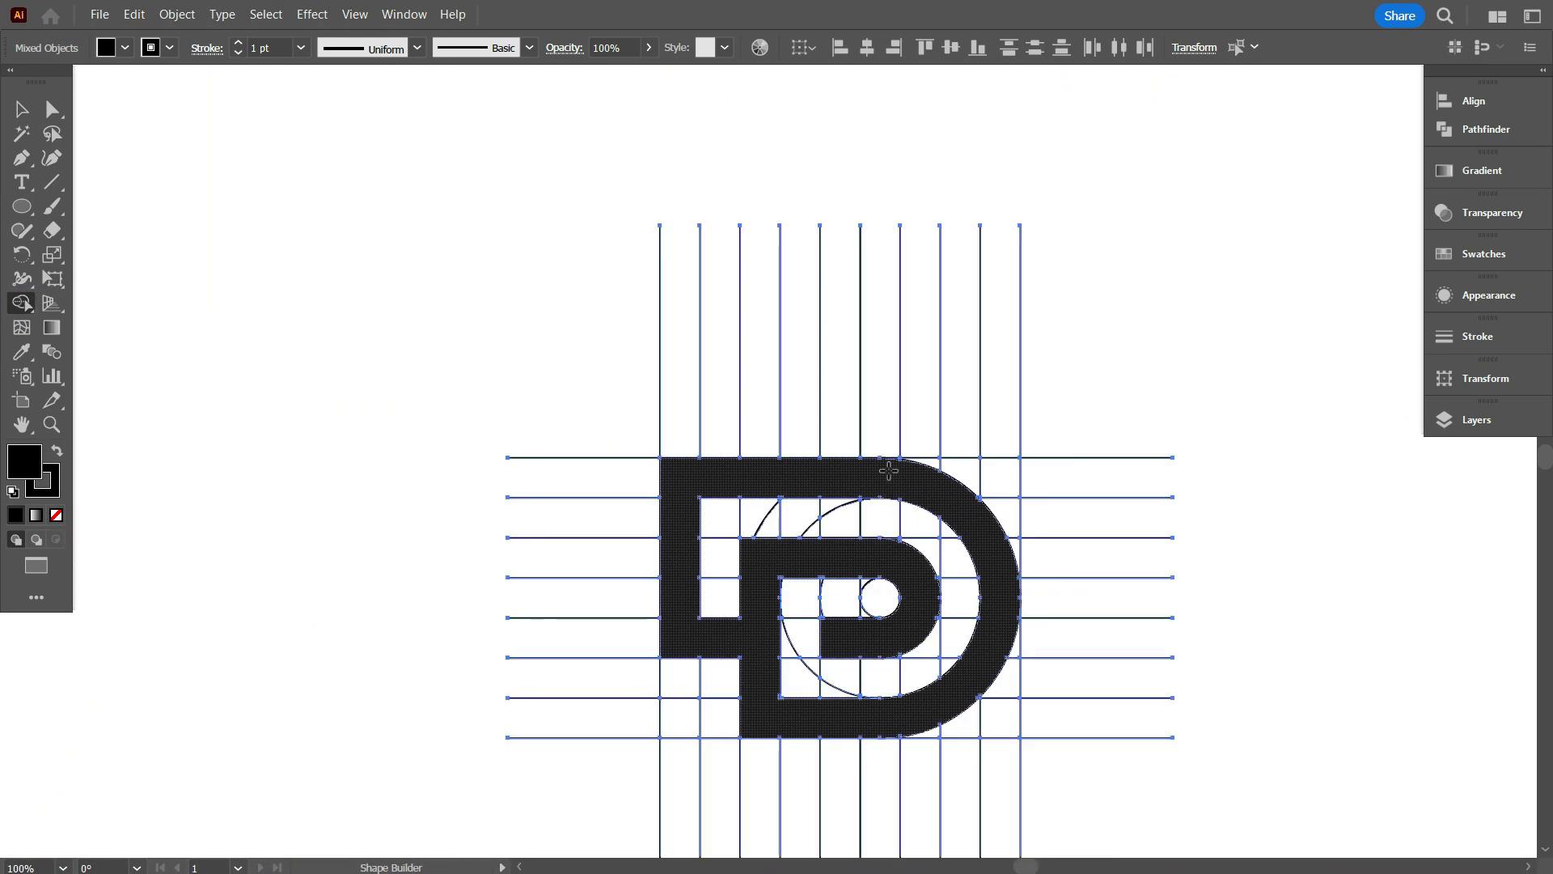
Move the finished mark clear of the grid and delete the remaining construction lines.
key("v")
left_click(180, 194)
left_click_drag(667, 498, 194, 306)
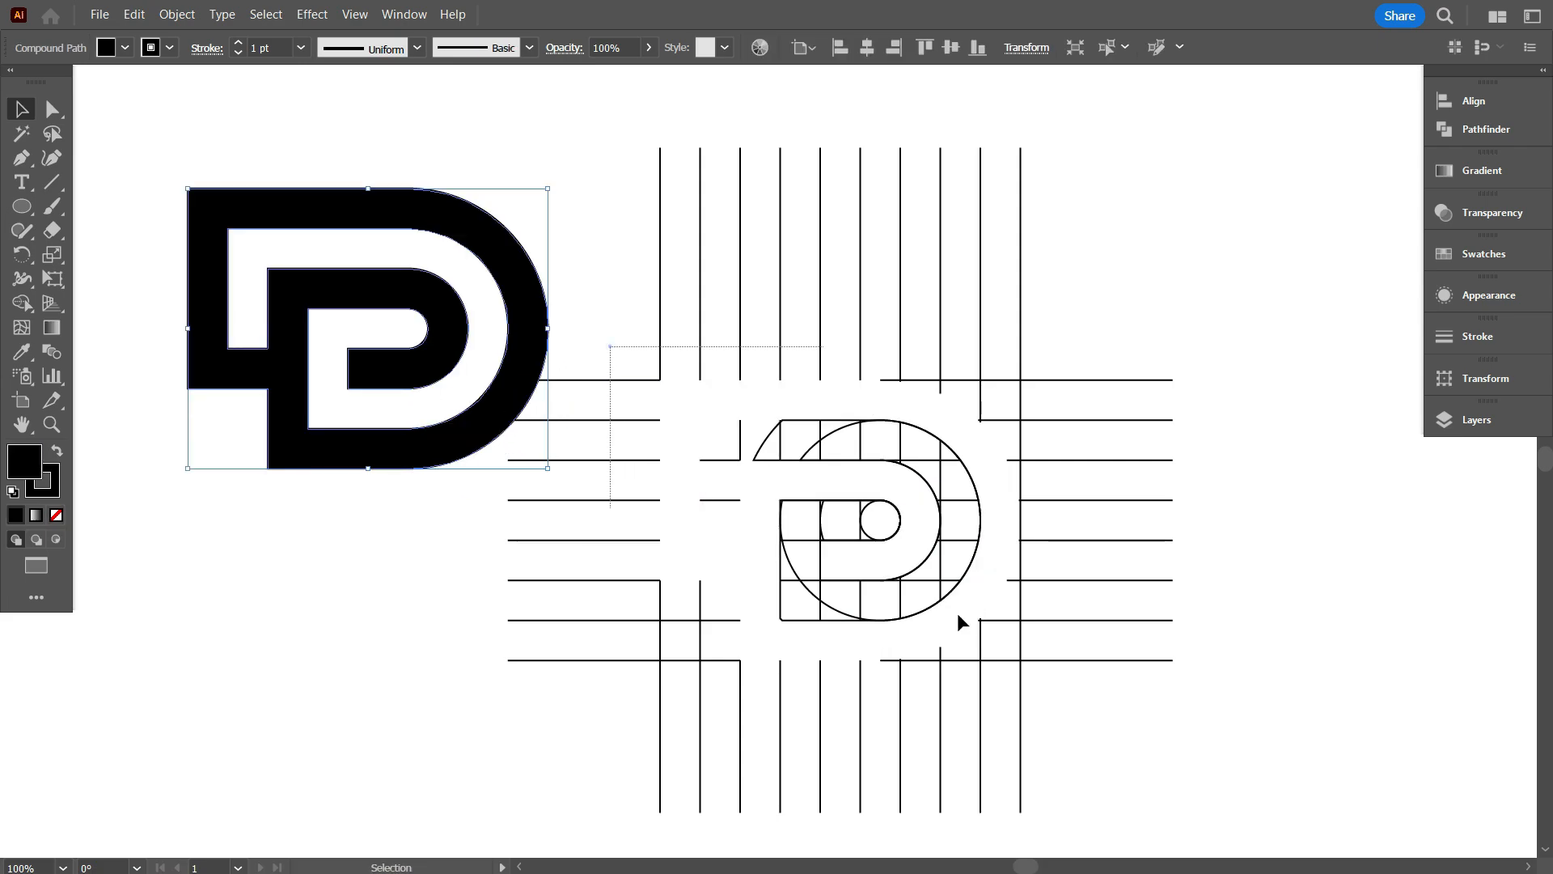
left_click_drag(960, 623, 1119, 707)
key("Delete")
Place the new mark beside the interlaced double-D logo near the artboard's upper corner.
scroll(853, 599, "down", 2)
left_click_drag(502, 585, 617, 610)
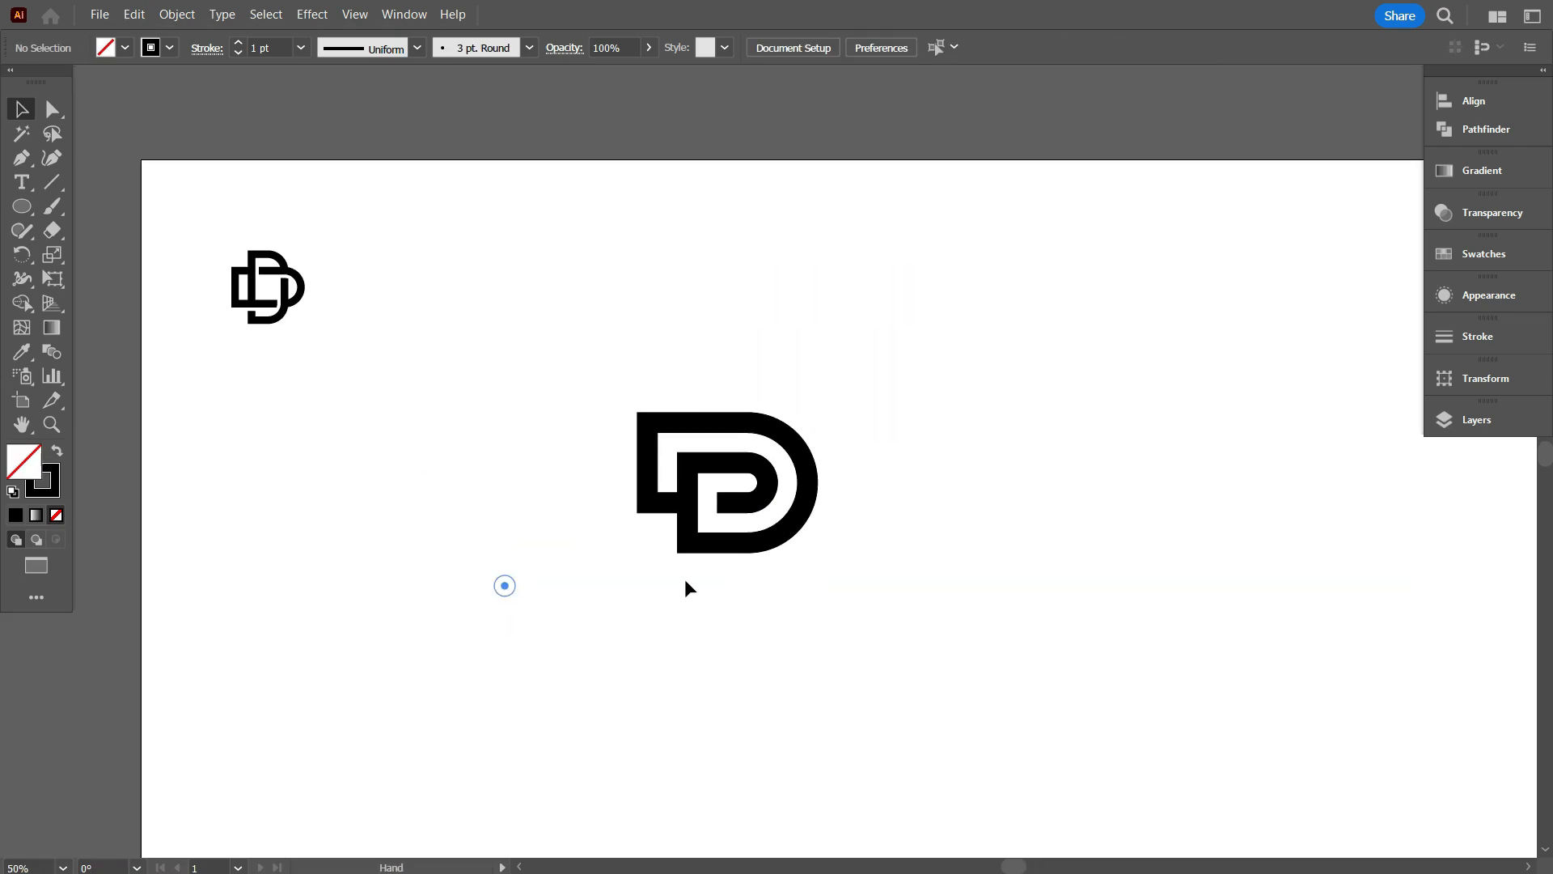
left_click_drag(780, 534, 477, 368)
Scale the new mark down to about 114 by 88 px and remove its stroke.
scroll(465, 374, "up", 2)
left_click_drag(688, 461, 511, 382)
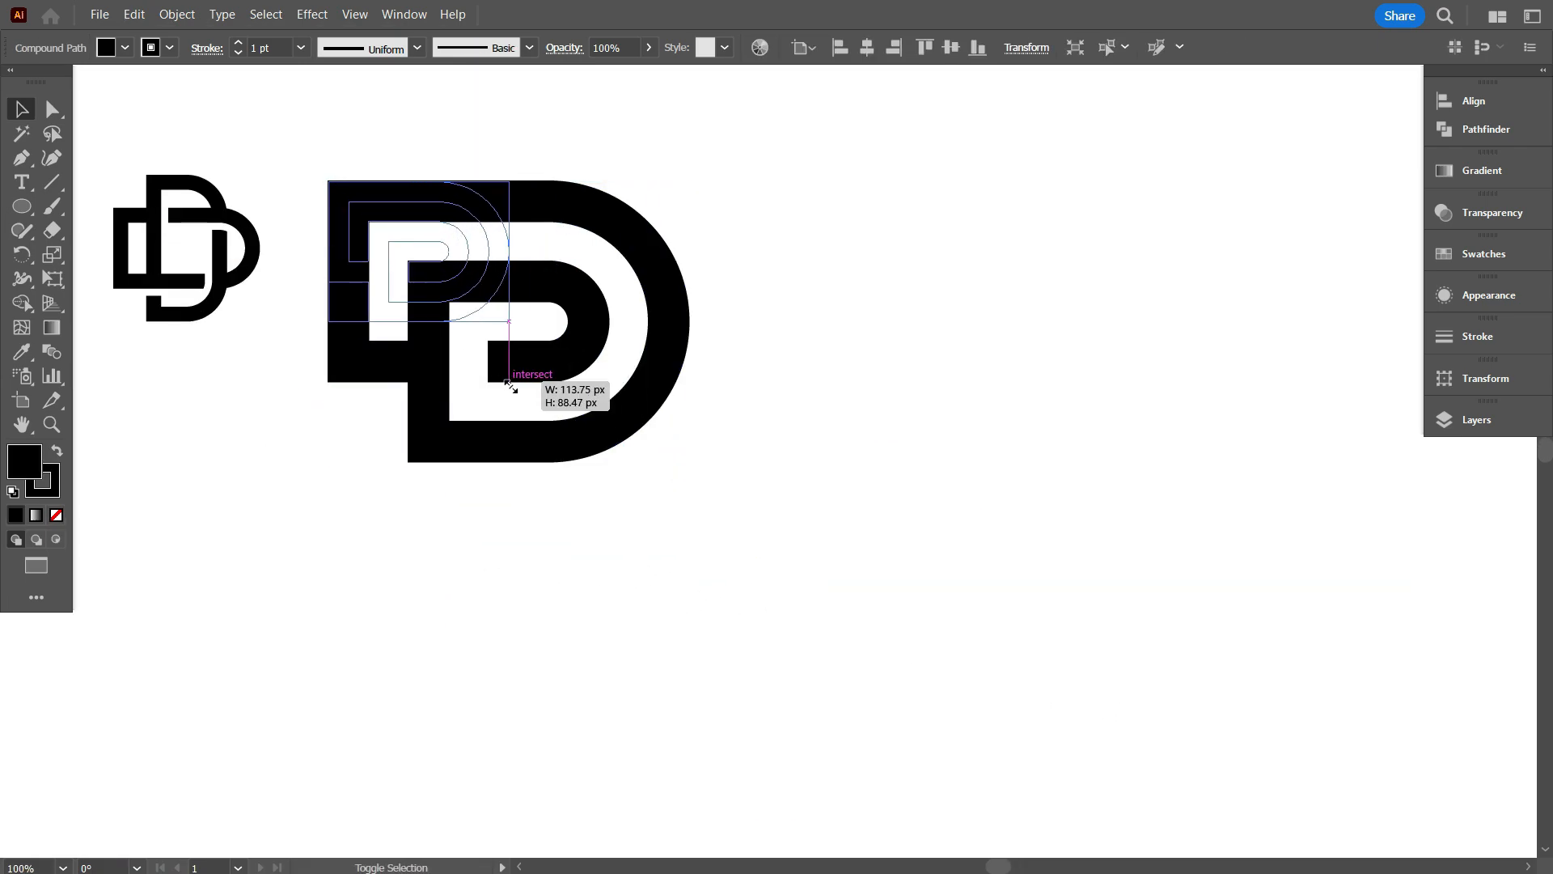
left_click(492, 429)
left_click_drag(387, 147, 481, 396)
left_click(327, 370)
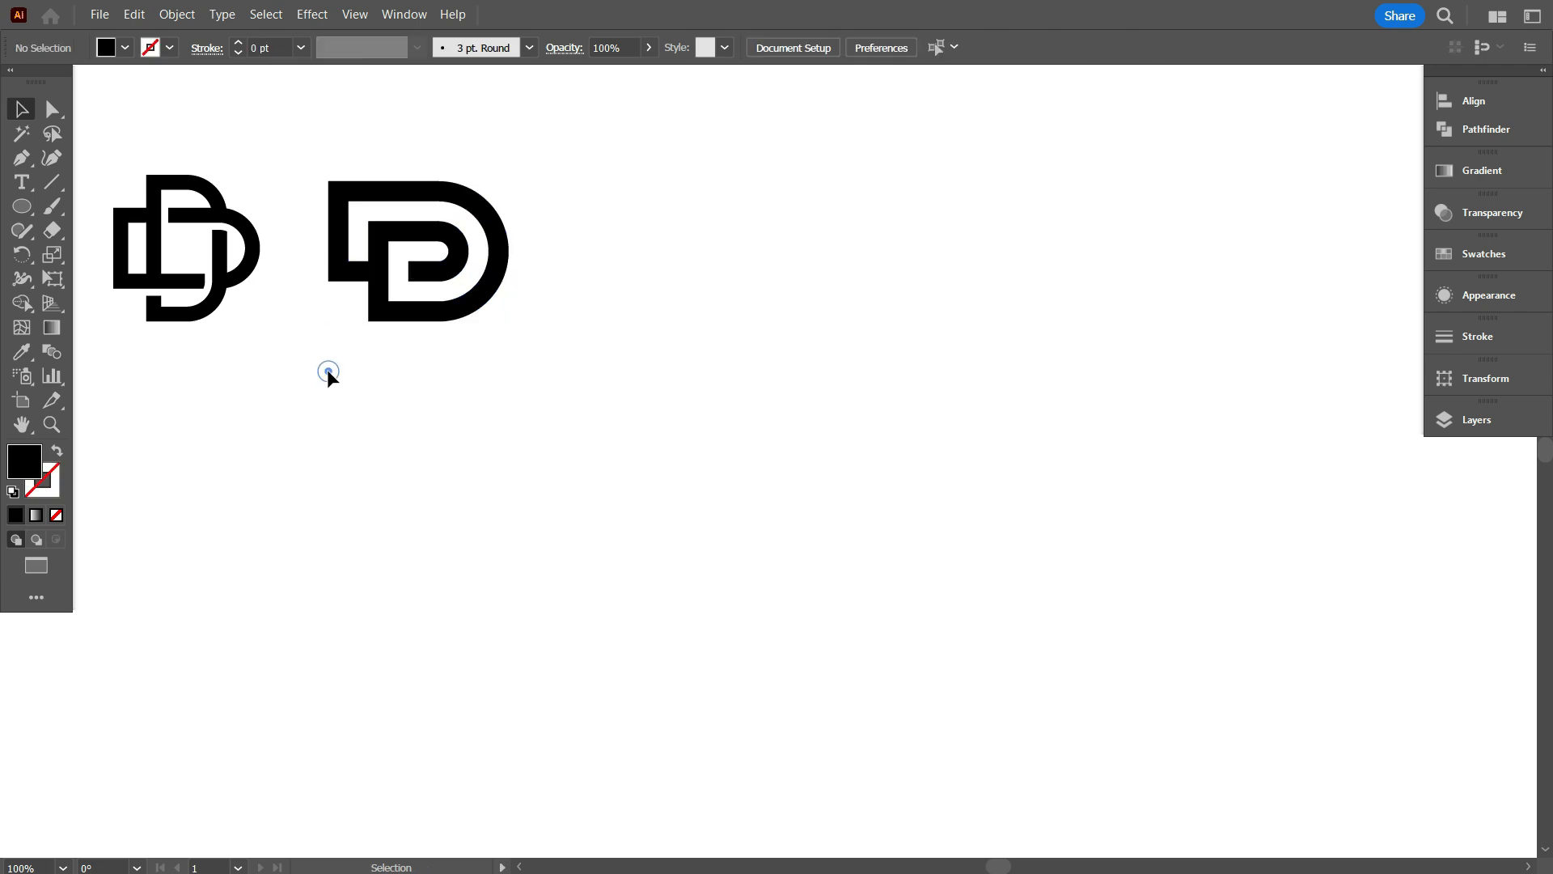
Draw a vertical straight line on an empty part of the artboard and give it a 1 pt black stroke.
scroll(327, 370, "down", 1)
left_click_drag(639, 517, 545, 395)
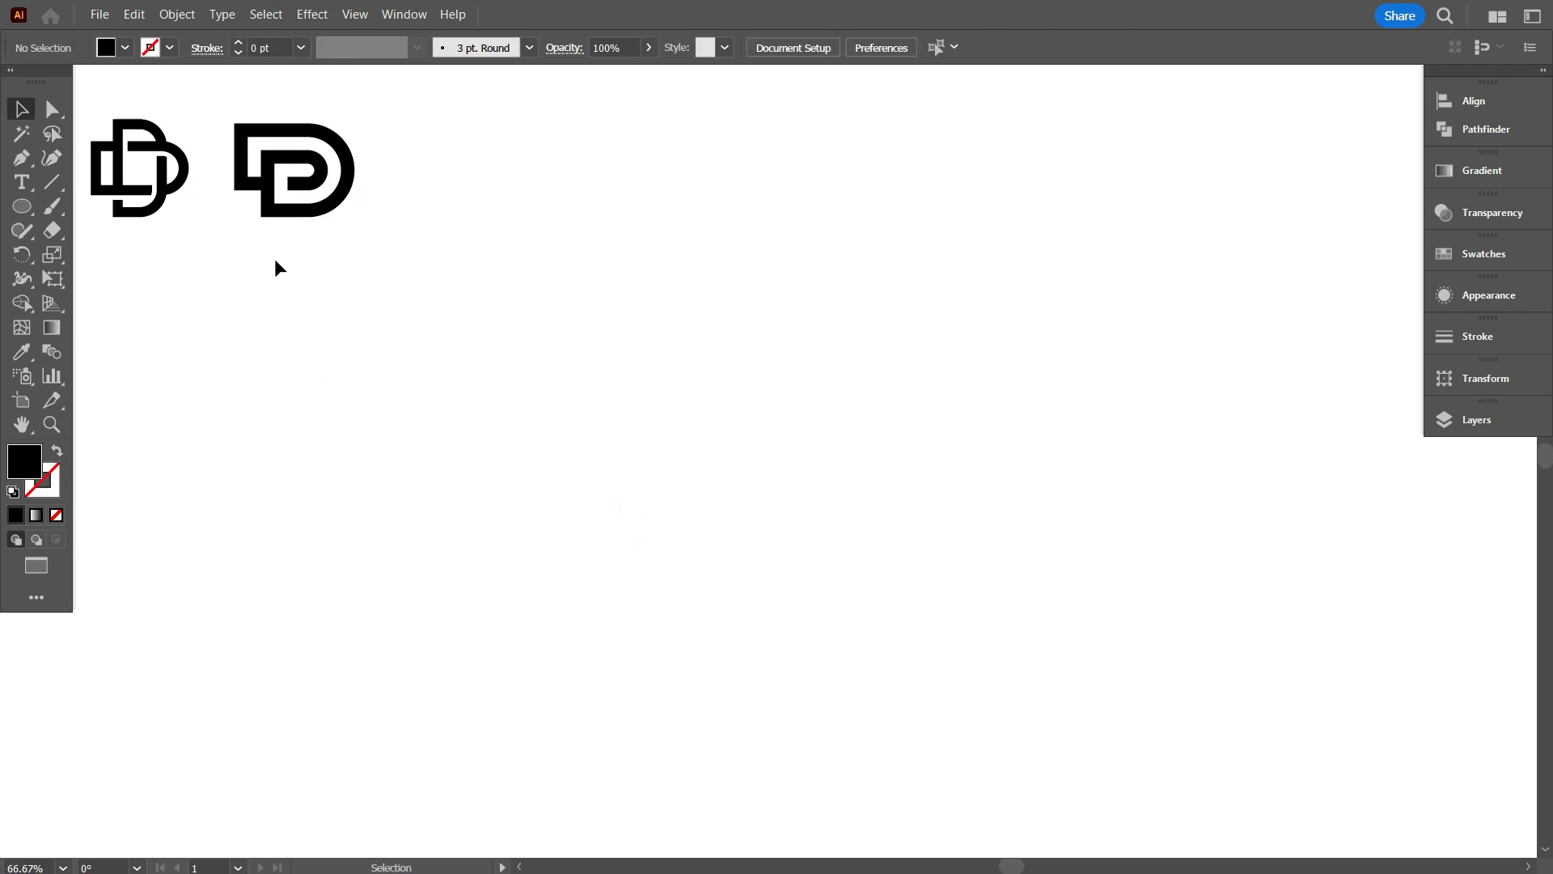
scroll(774, 473, "up", 1)
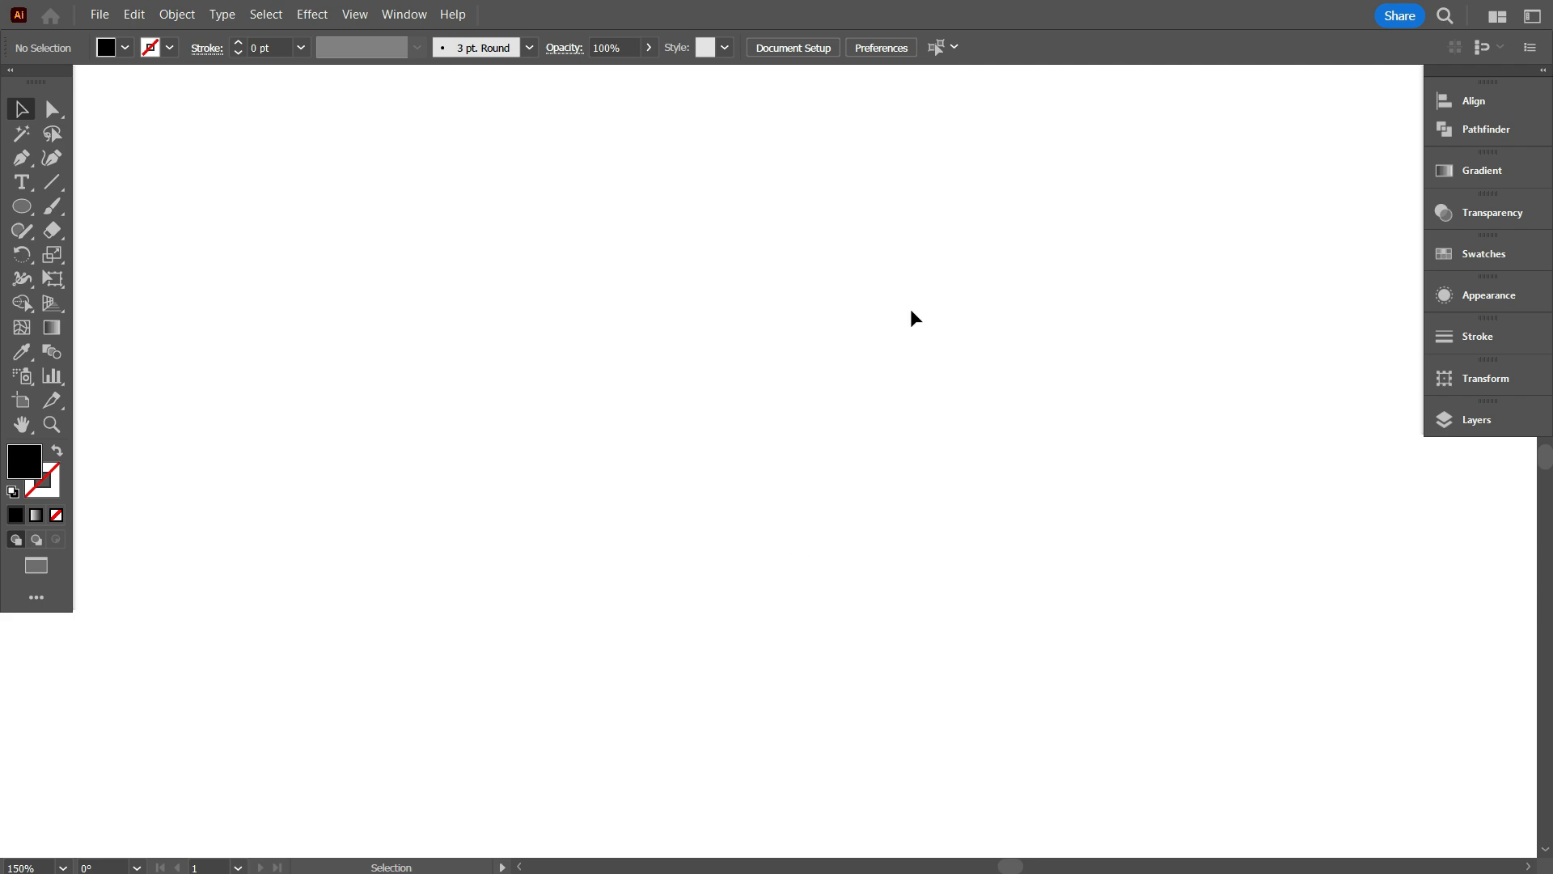
left_click_drag(622, 351, 620, 637)
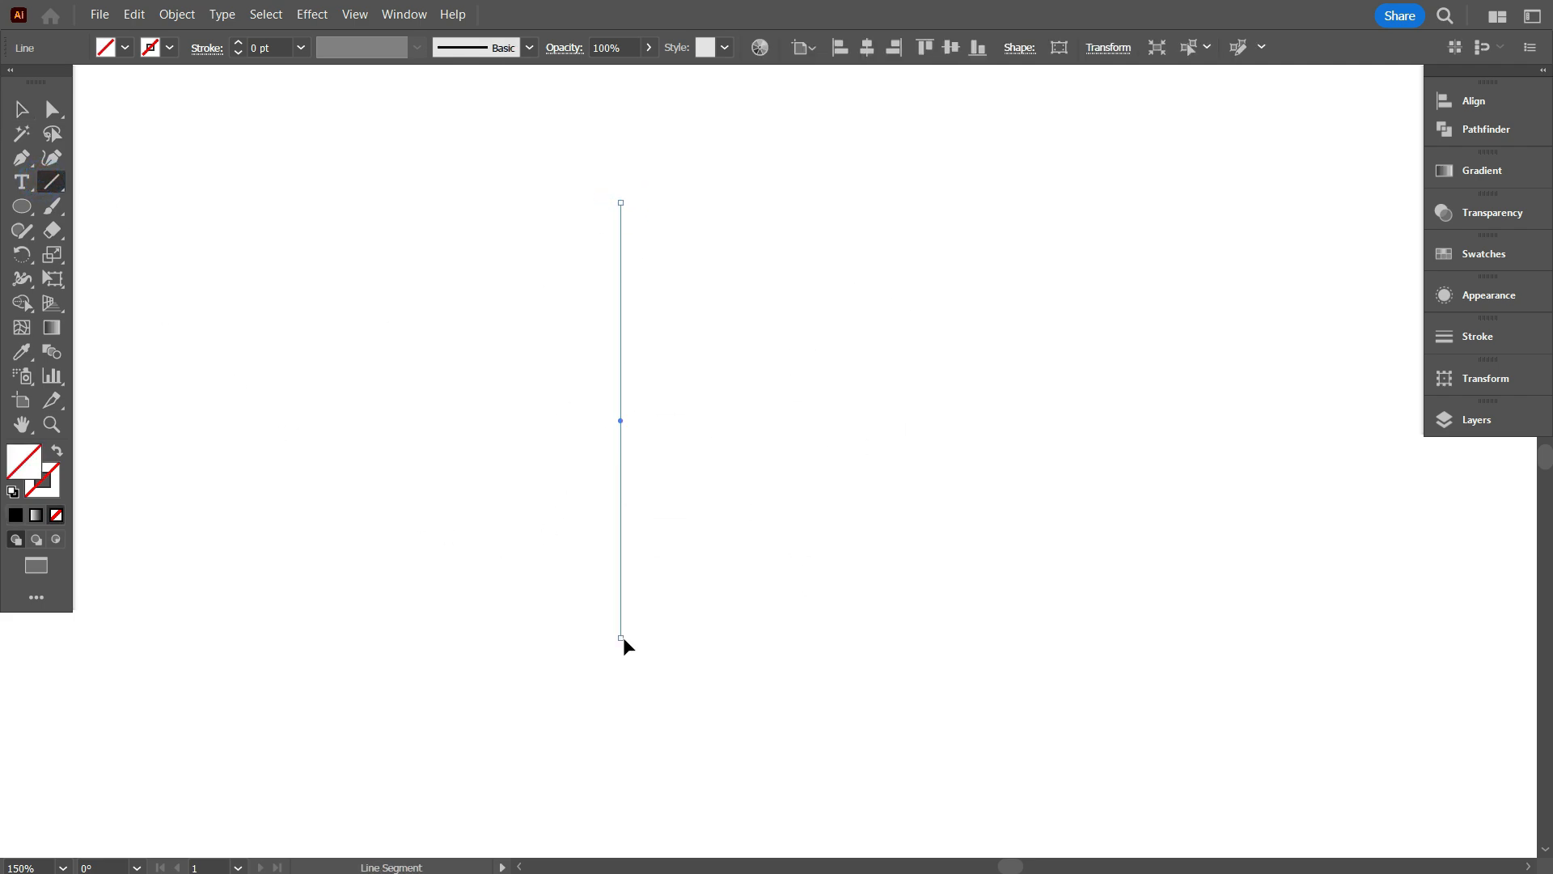
left_click(169, 47)
left_click(56, 87)
left_click(13, 107)
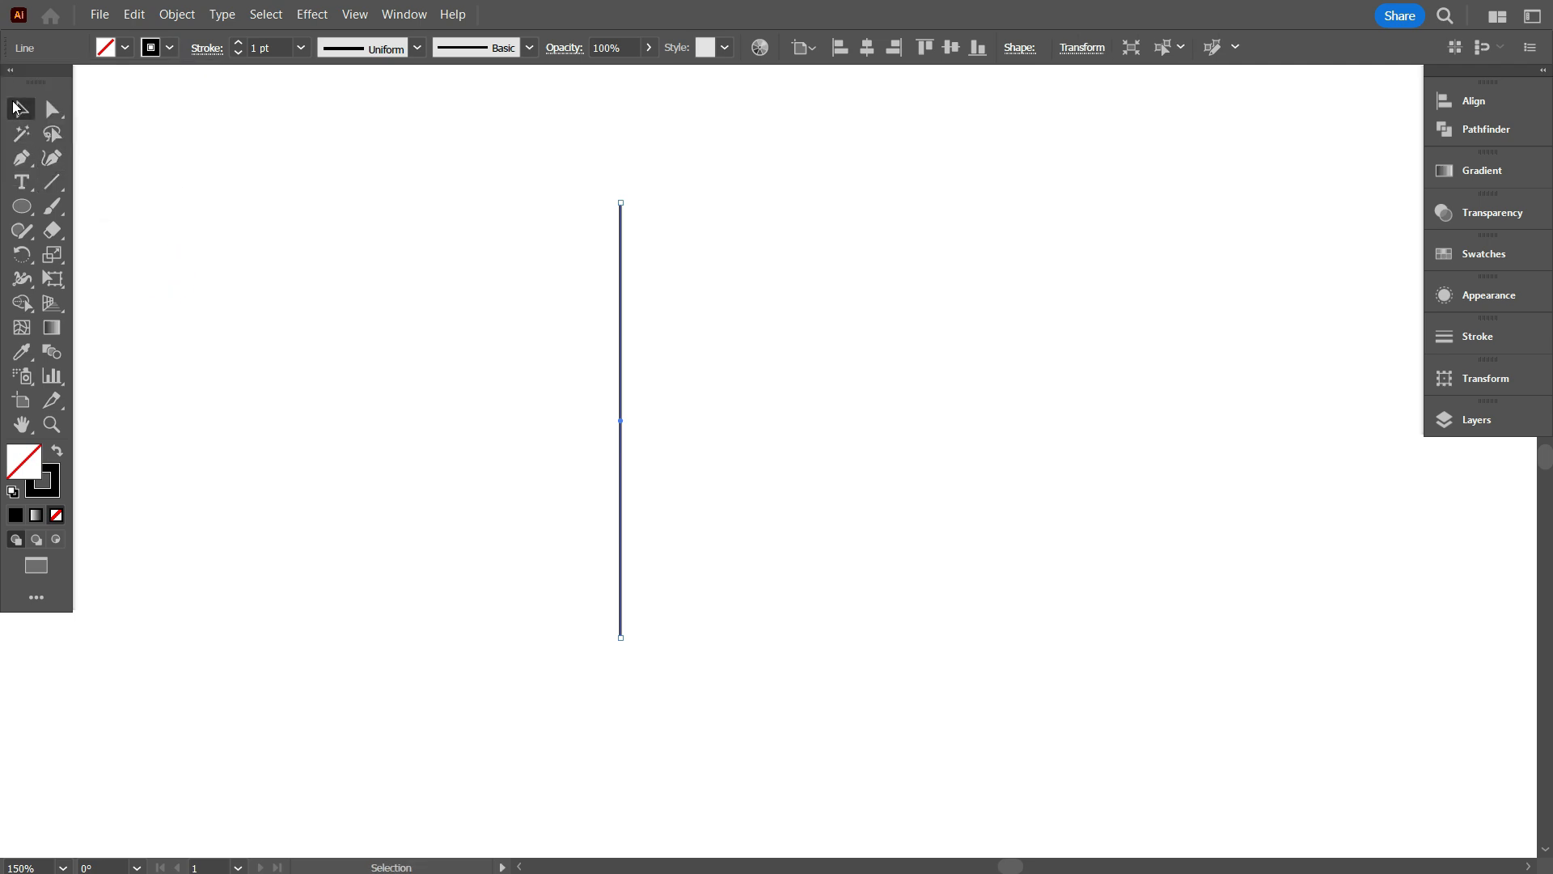
Duplicate the new vertical line a short distance sideways and repeat the copy to make ten evenly spaced lines.
left_click_drag(618, 439, 642, 439, "alt")
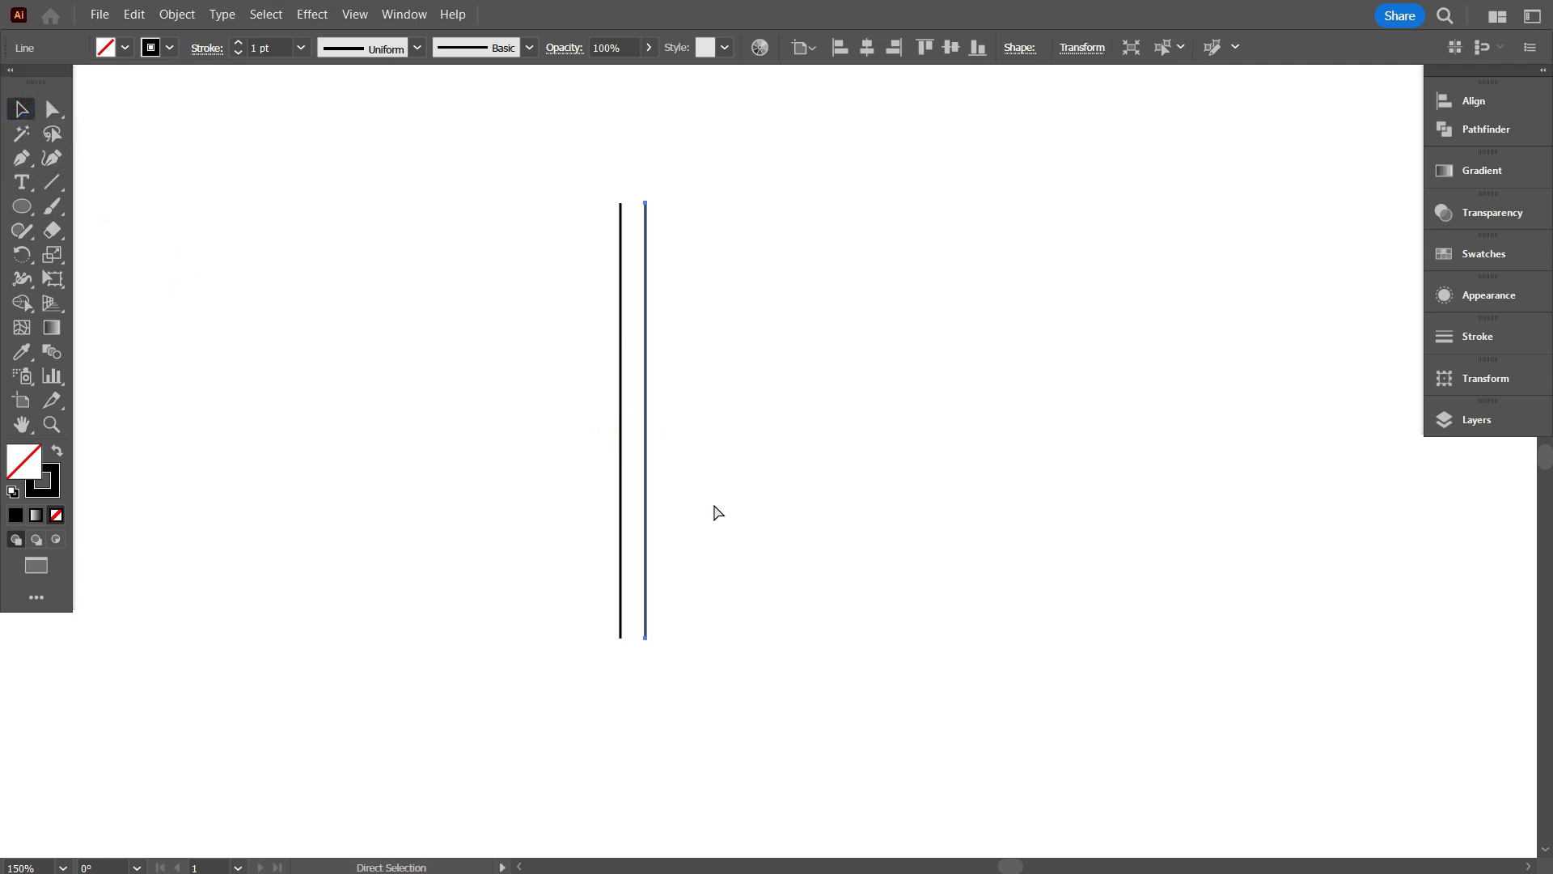
key("ctrl+d")
key("ctrl+d")
key("ctrl+d")
key("ctrl+d")
key("ctrl+d")
key("ctrl+d")
key("ctrl+d")
key("ctrl+d")
Select the ten vertical lines and rotate a copy of them 90° to form a square crossing grid.
left_click_drag(447, 301, 1012, 566)
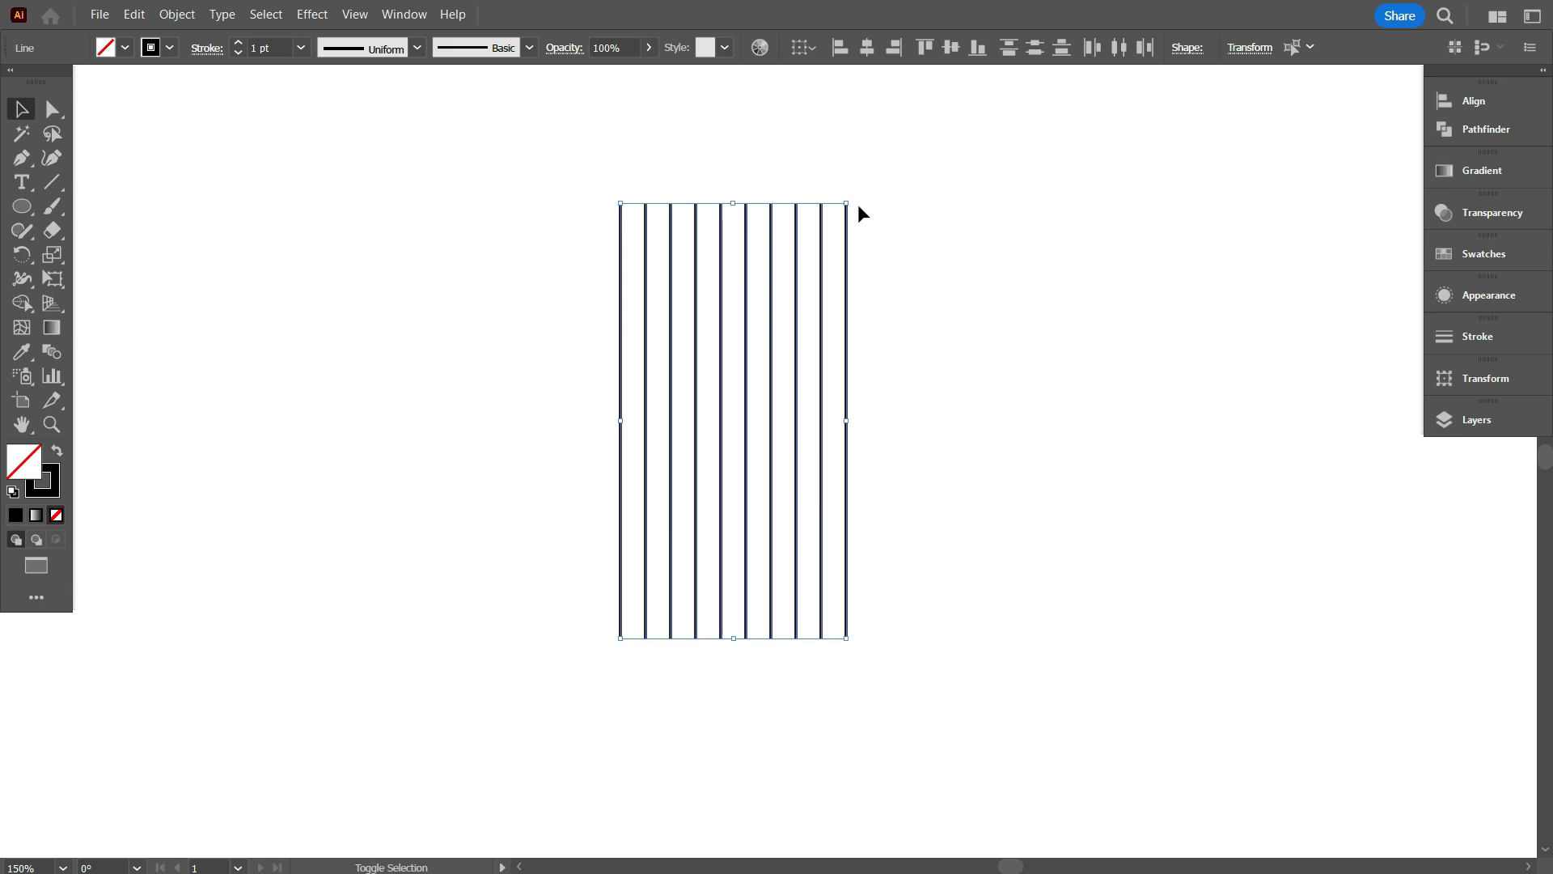
left_click_drag(854, 195, 941, 485, "shift")
left_click(966, 610)
Draw four concentric circles centred on the grid, nine, seven, five and three cells wide.
key("ctrl+plus")
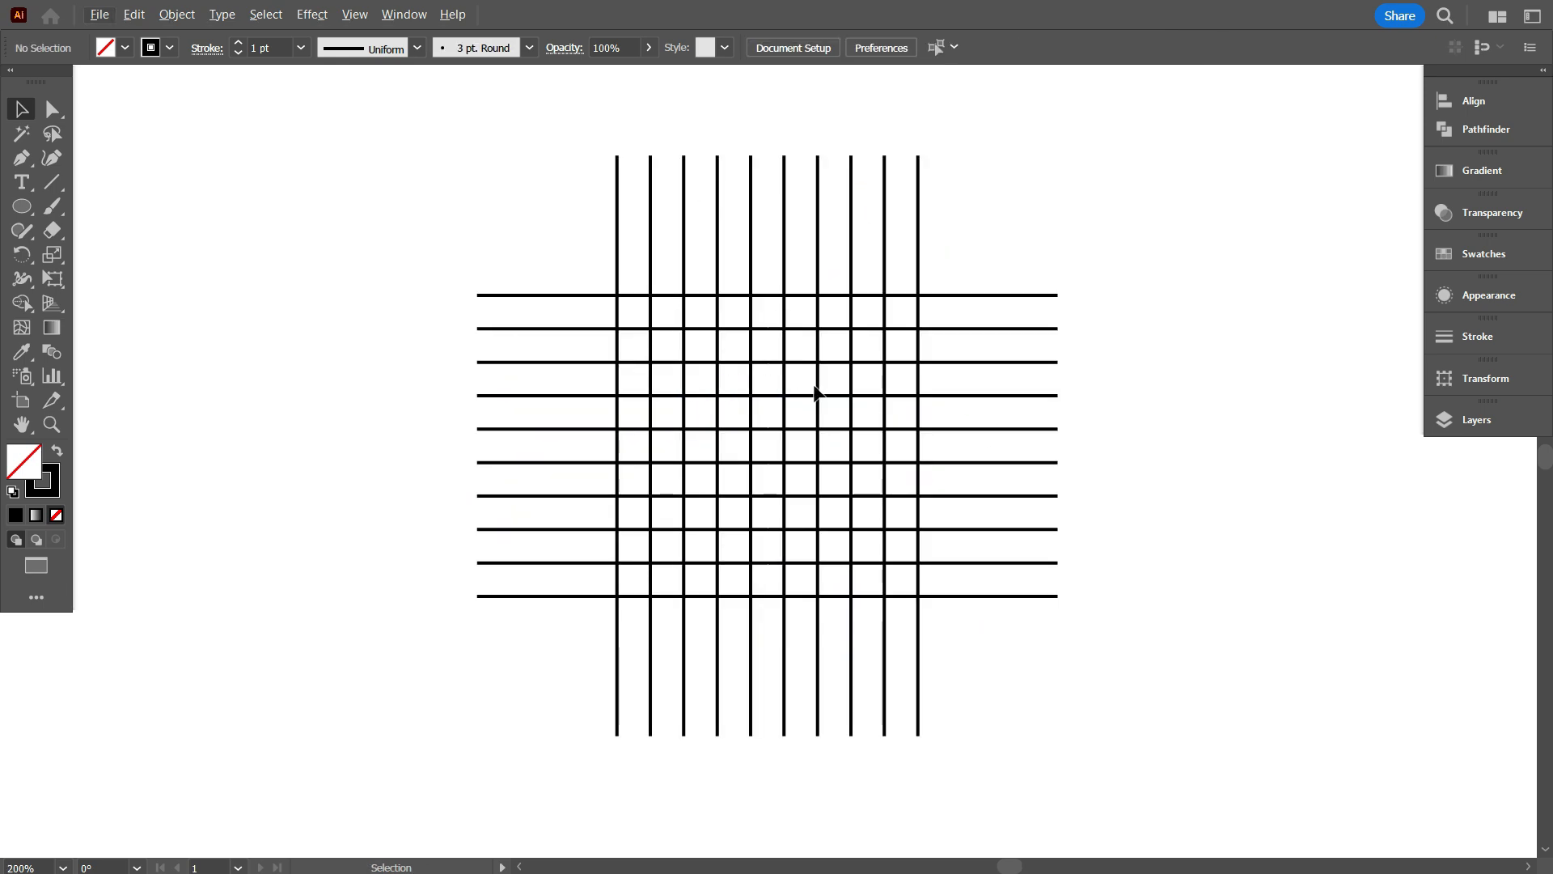
scroll(814, 392, "up", 1)
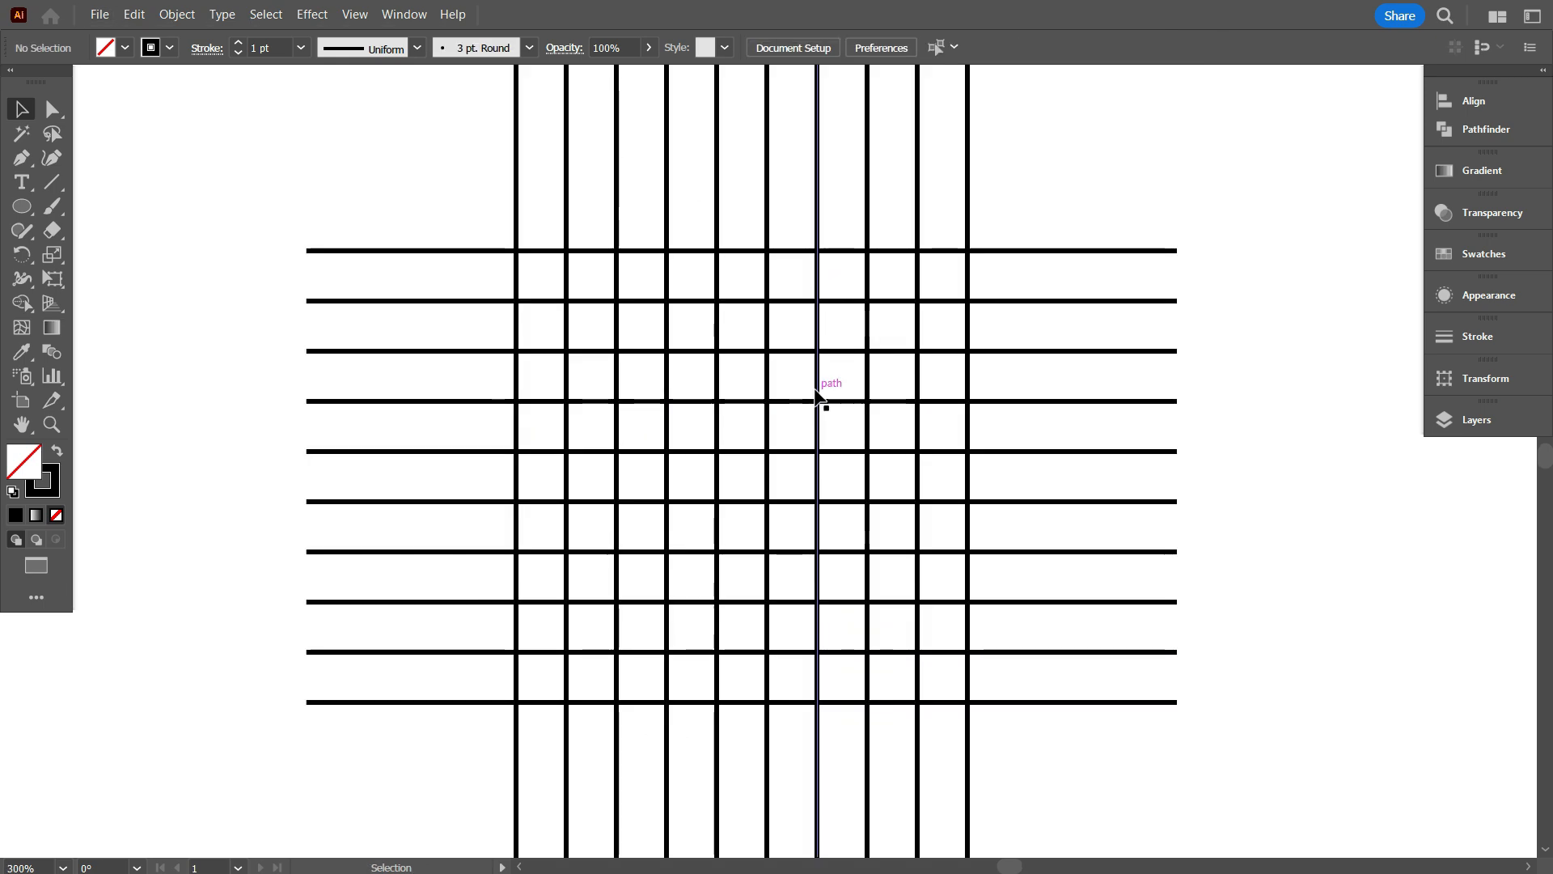
left_click(22, 208)
left_click_drag(517, 231, 742, 684, "shift")
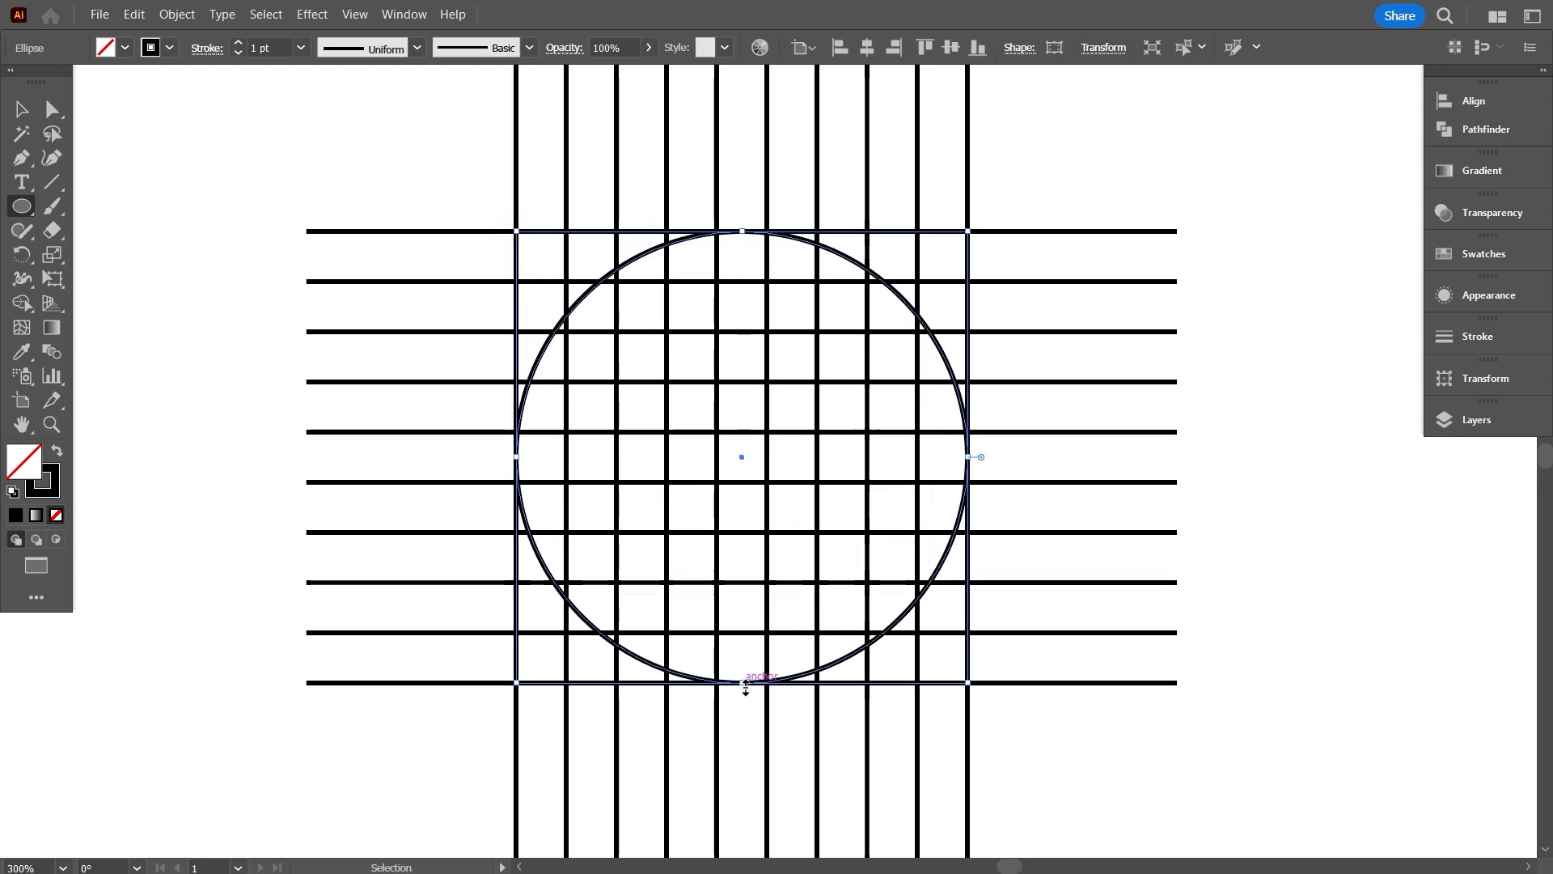
left_click_drag(969, 457, 818, 447, "alt")
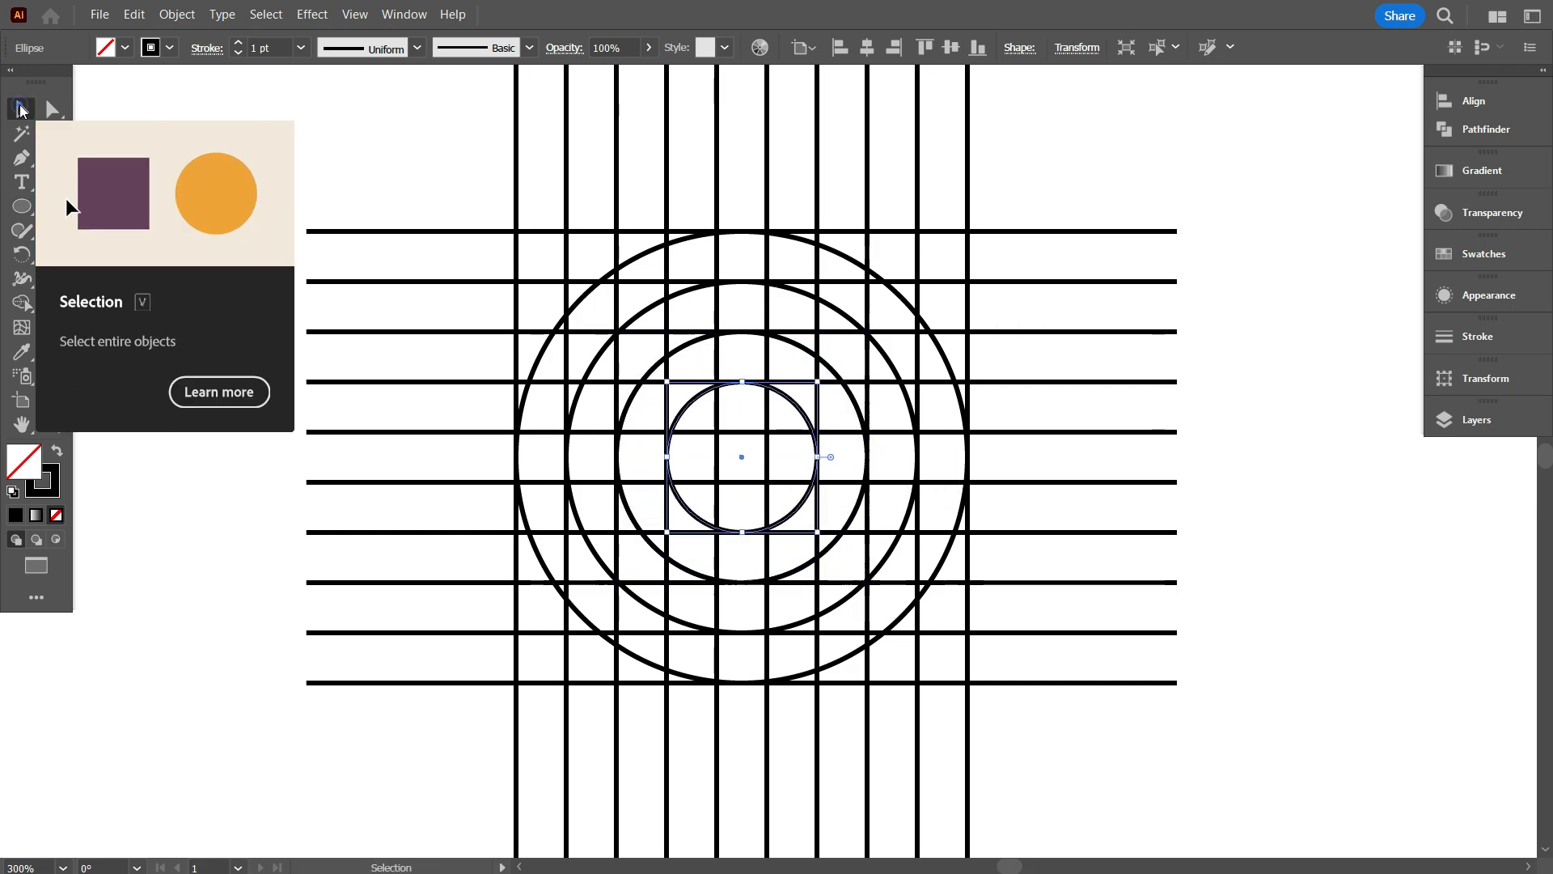
left_click(22, 111)
left_click(362, 143)
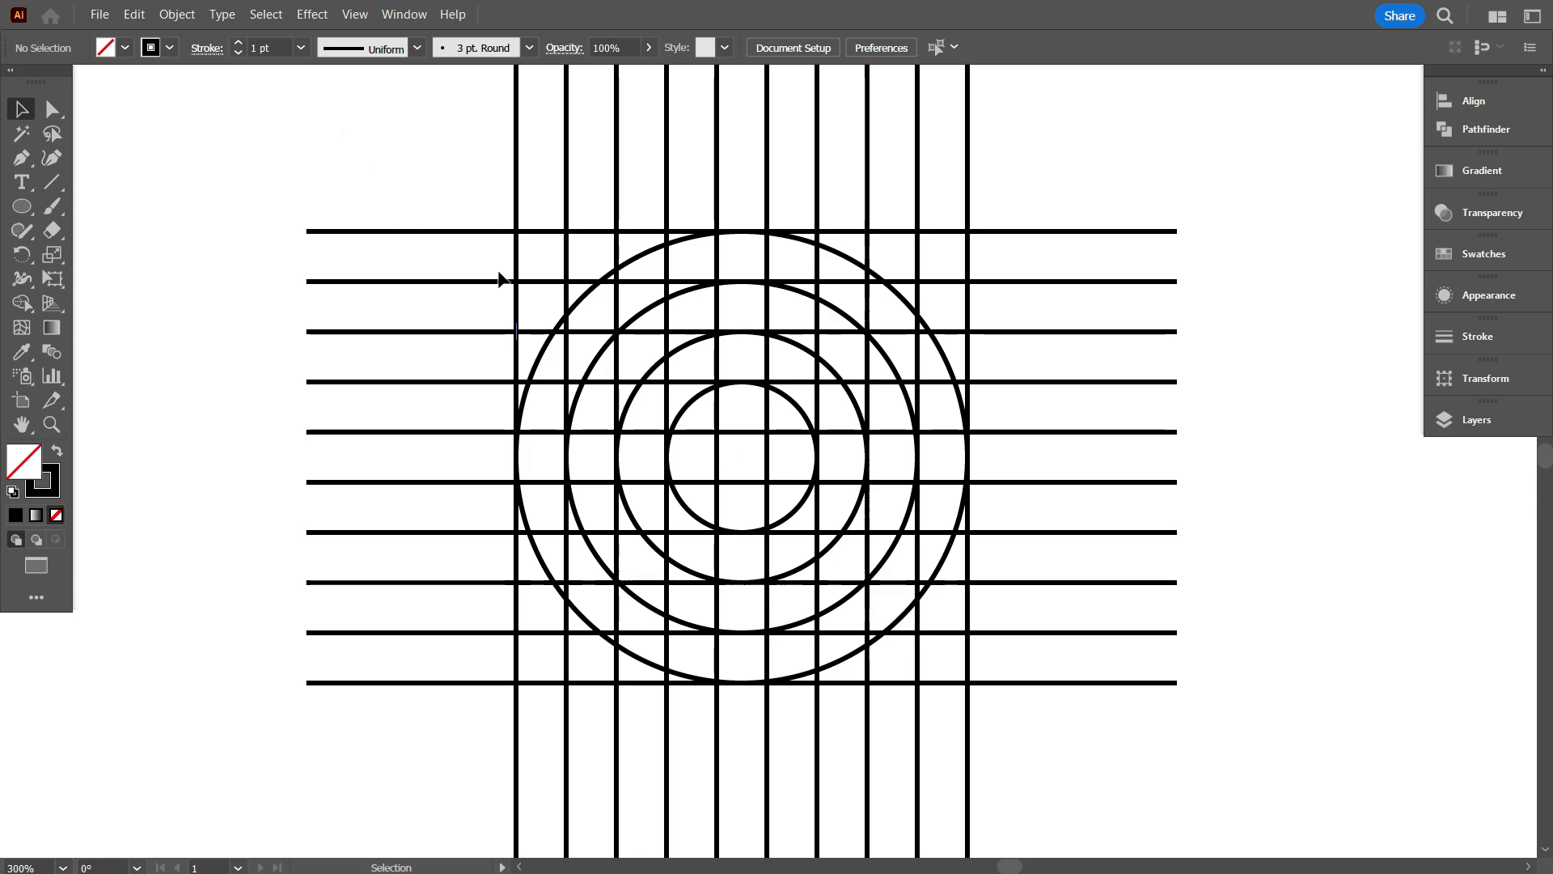
Select the whole line grid with its circles and merge the outermost band into a black outer D using Shape Builder with black fill.
left_click_drag(441, 183, 1229, 798)
scroll(919, 566, "down", 2)
scroll(843, 523, "up", 1)
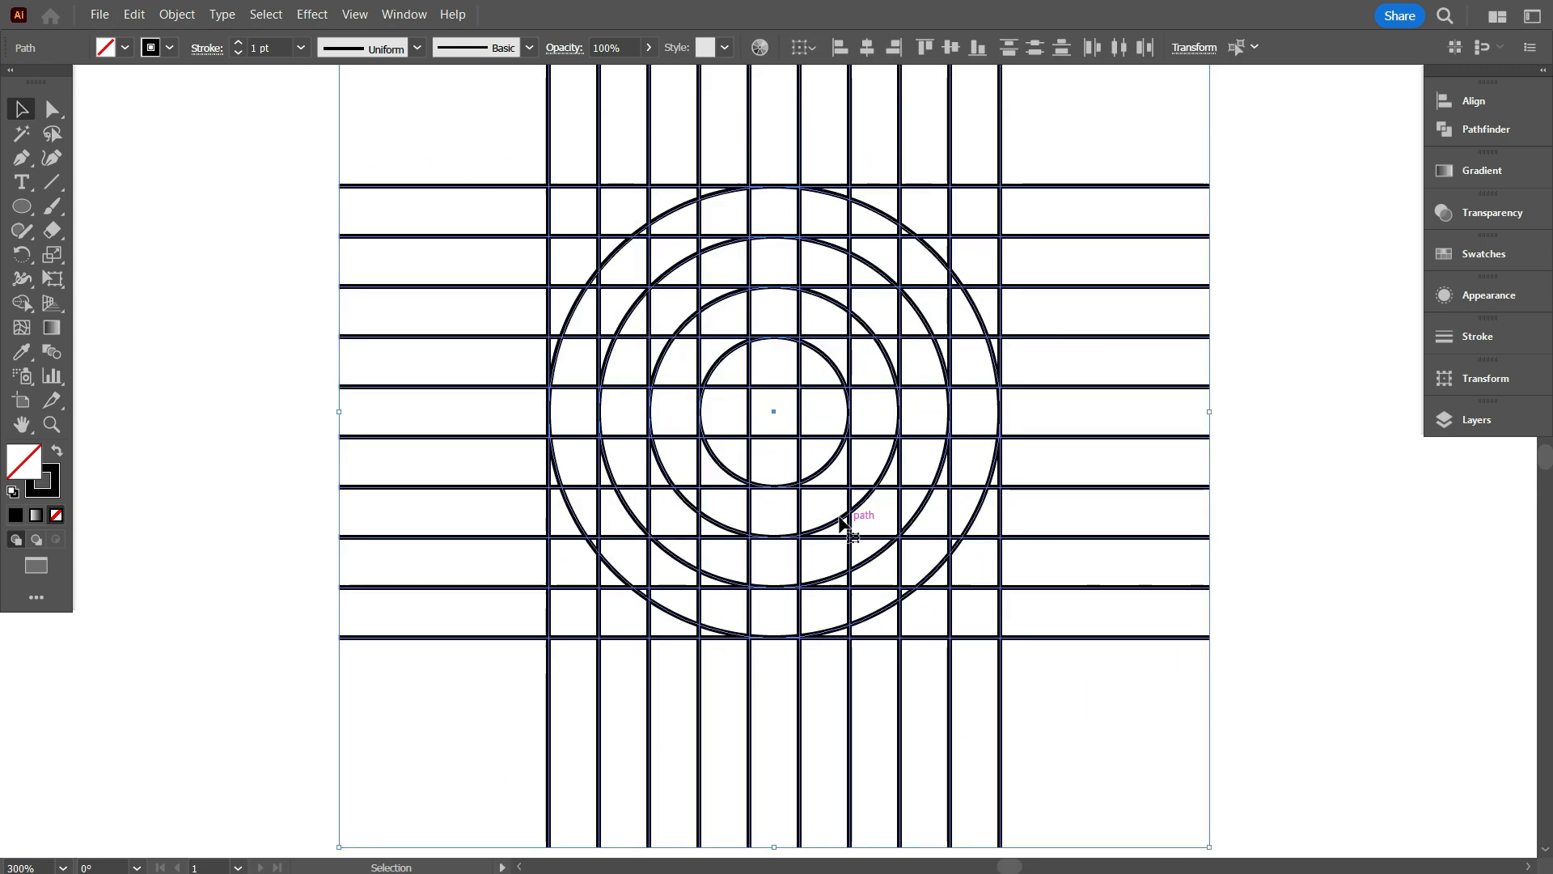
left_click(17, 307)
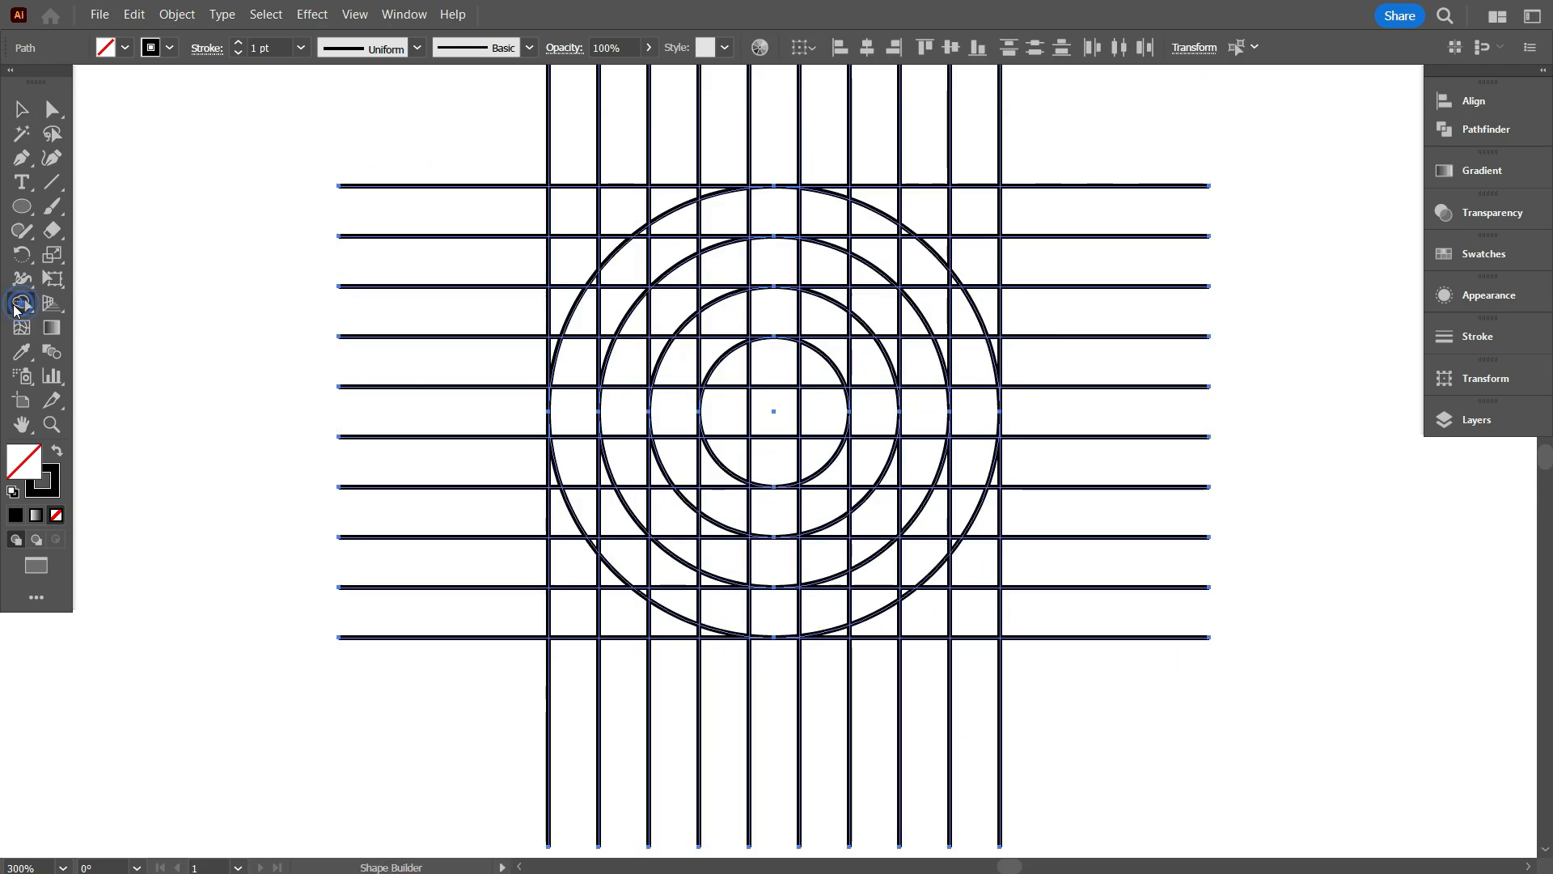
left_click(57, 452)
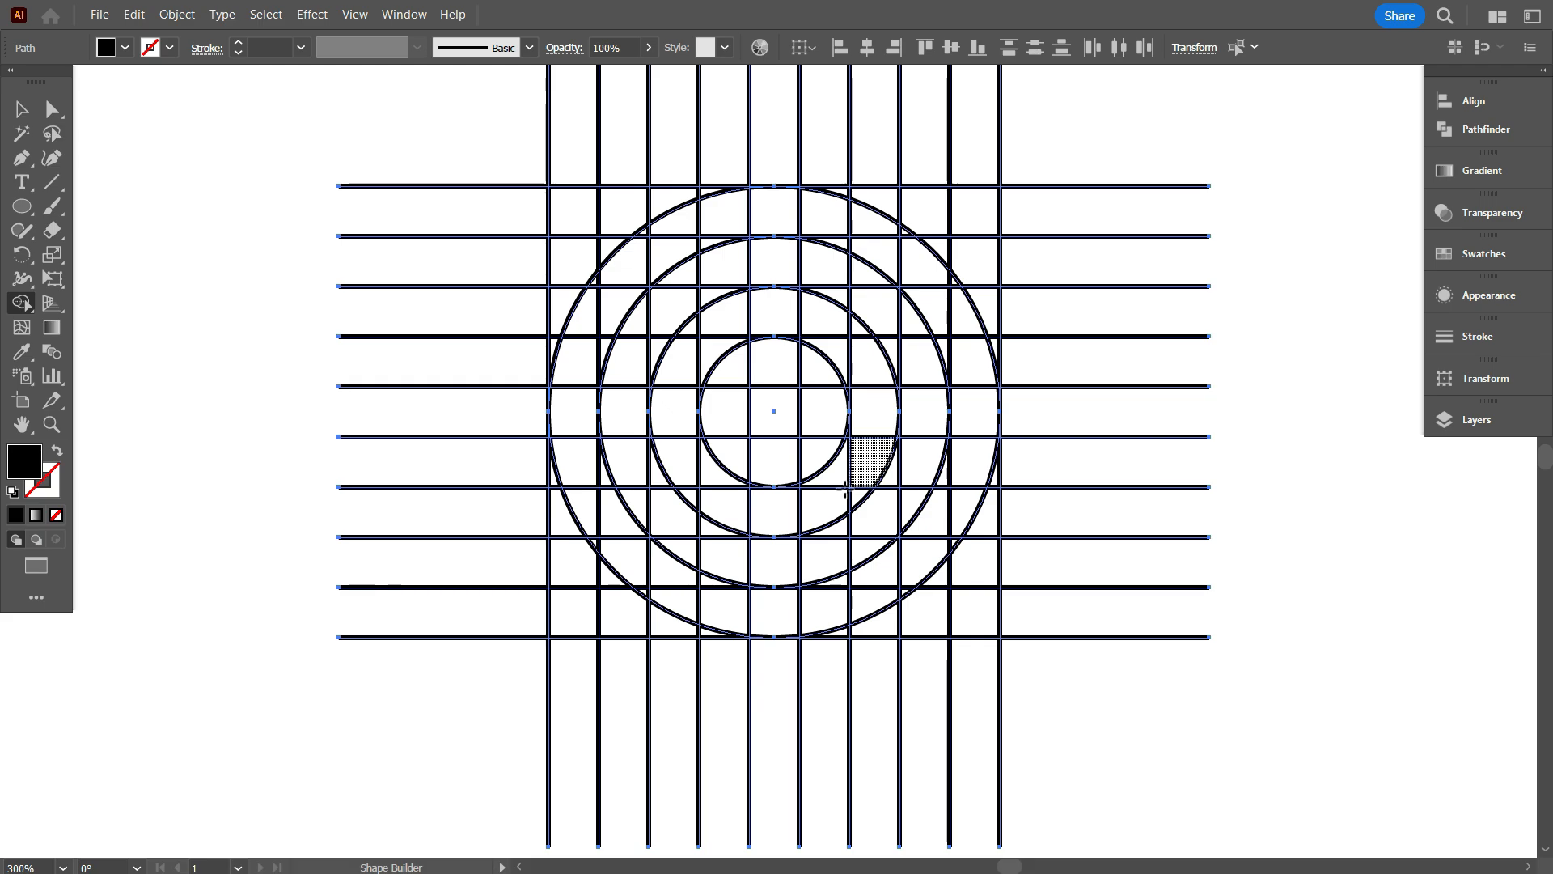
mouse_move(573, 210)
left_mouse_down()
mouse_move(723, 212)
mouse_move(872, 235)
mouse_move(968, 350)
mouse_move(942, 530)
mouse_move(776, 608)
mouse_move(589, 603)
mouse_move(569, 422)
left_mouse_up()
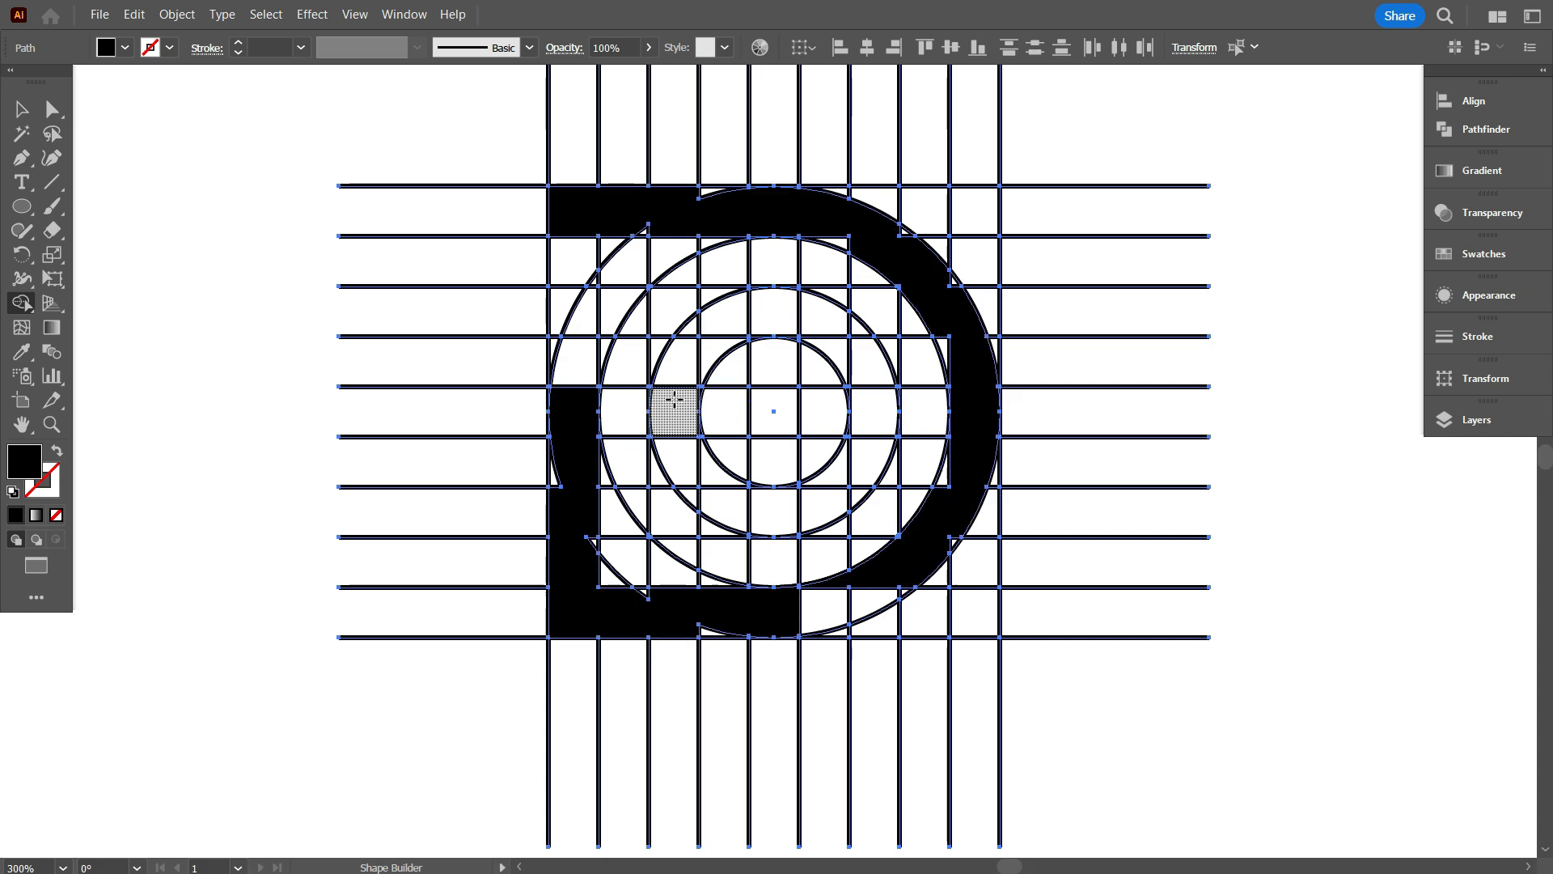
Merge the inner ring's cells into a smaller black D and fill the single square cell above the outer stem.
mouse_move(669, 408)
left_mouse_down()
mouse_move(703, 512)
mouse_move(781, 511)
mouse_move(857, 475)
mouse_move(867, 388)
mouse_move(777, 321)
mouse_move(677, 312)
left_mouse_up()
left_click_drag(576, 308, 589, 320)
scroll(720, 183, "up", 1)
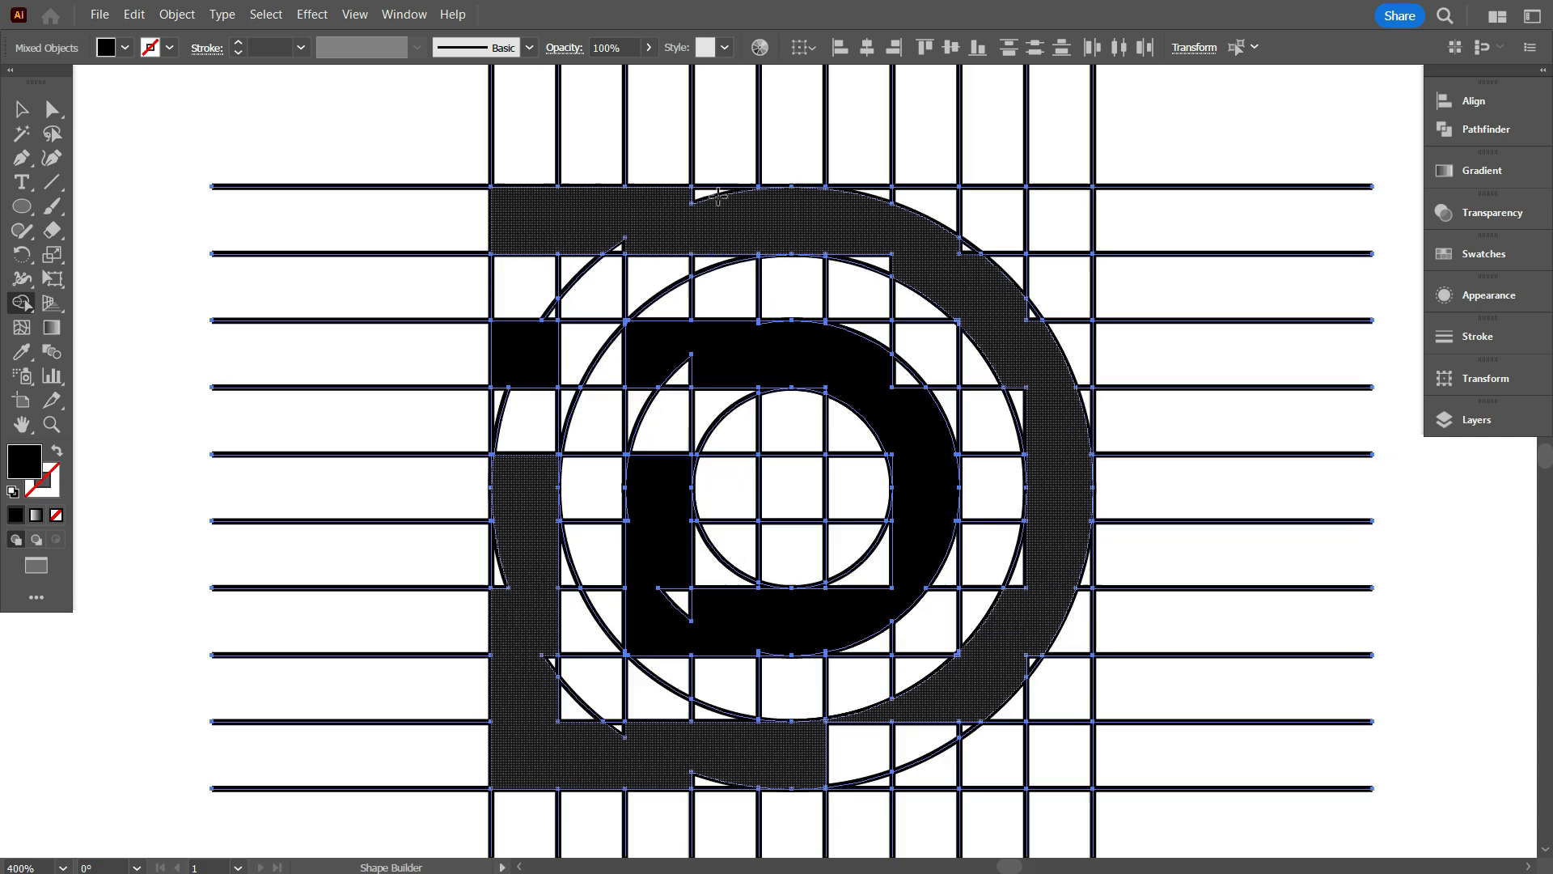
Merge the leftover slivers along the top bar of the outer D into its black shape.
scroll(877, 241, "up", 2)
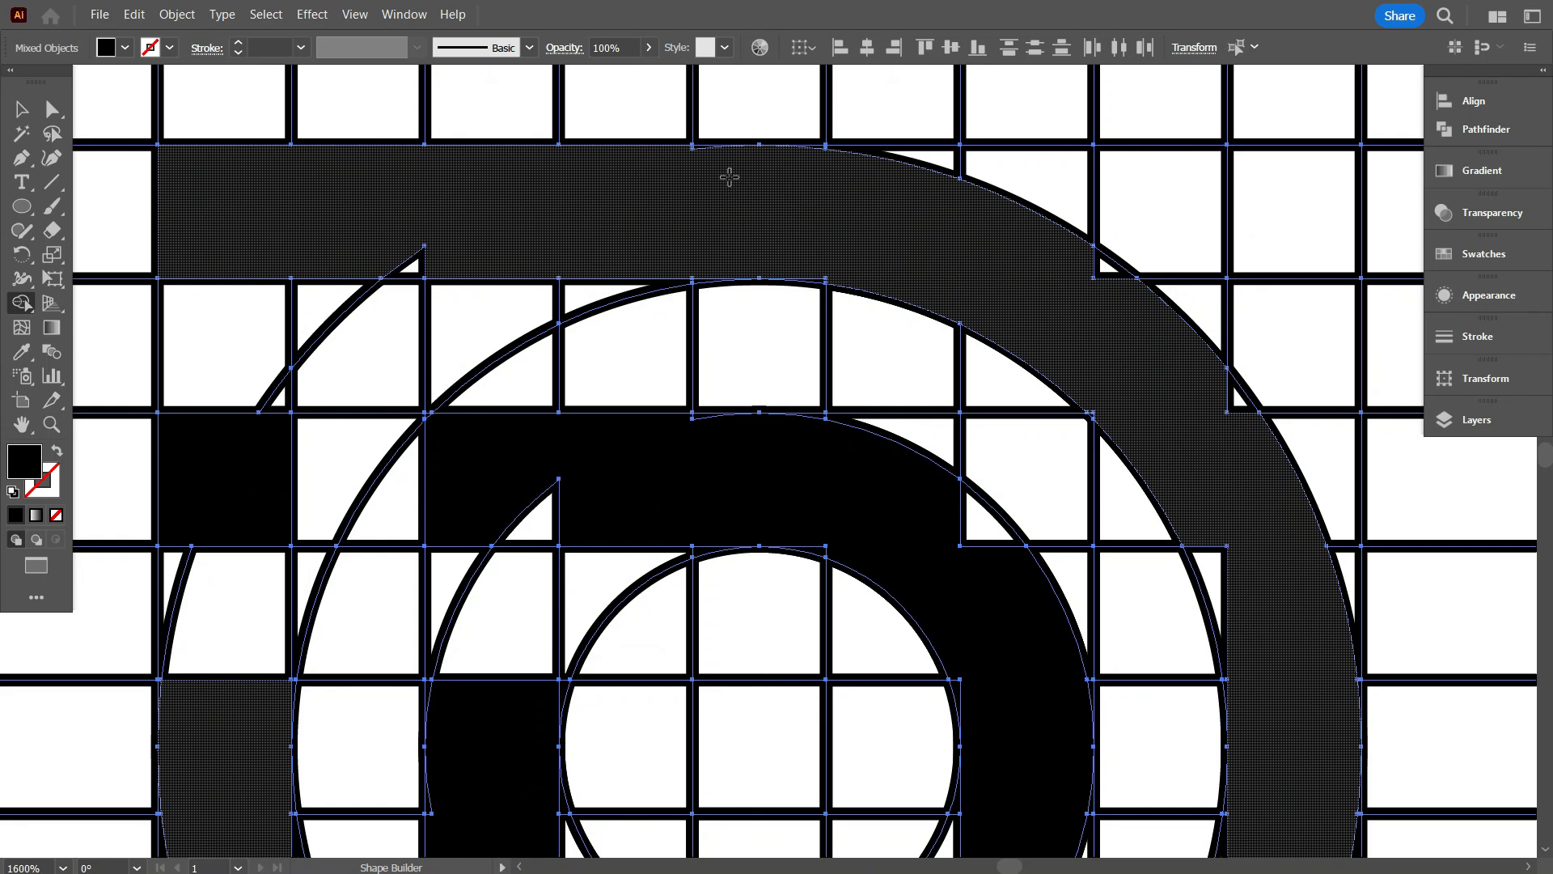
scroll(729, 176, "up", 2)
scroll(674, 361, "down", 5)
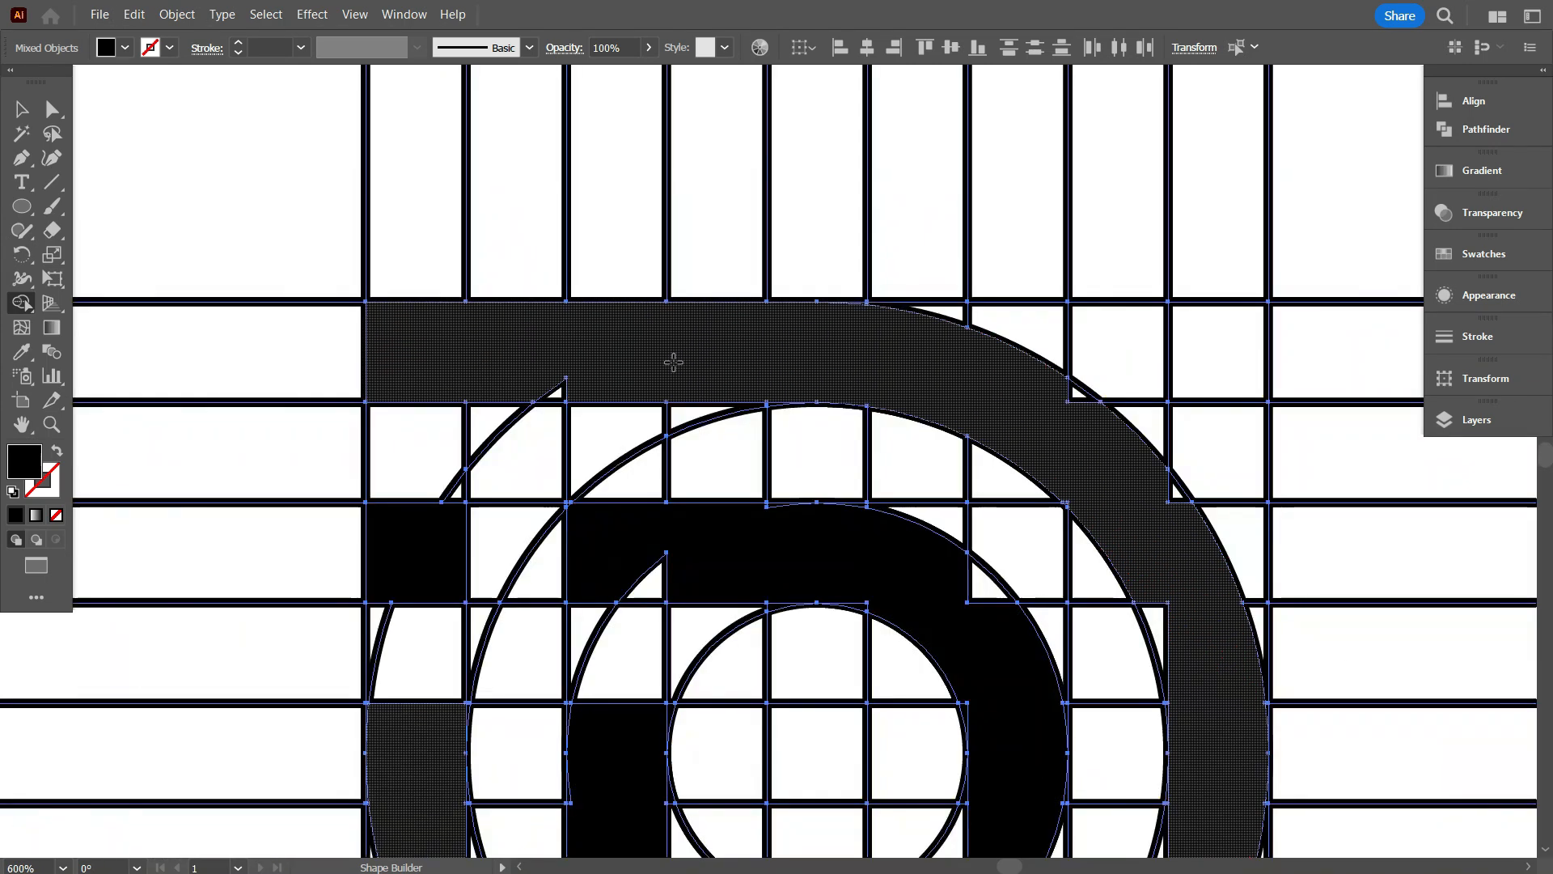
left_click(674, 361)
scroll(688, 405, "down", 2)
scroll(820, 375, "up", 1)
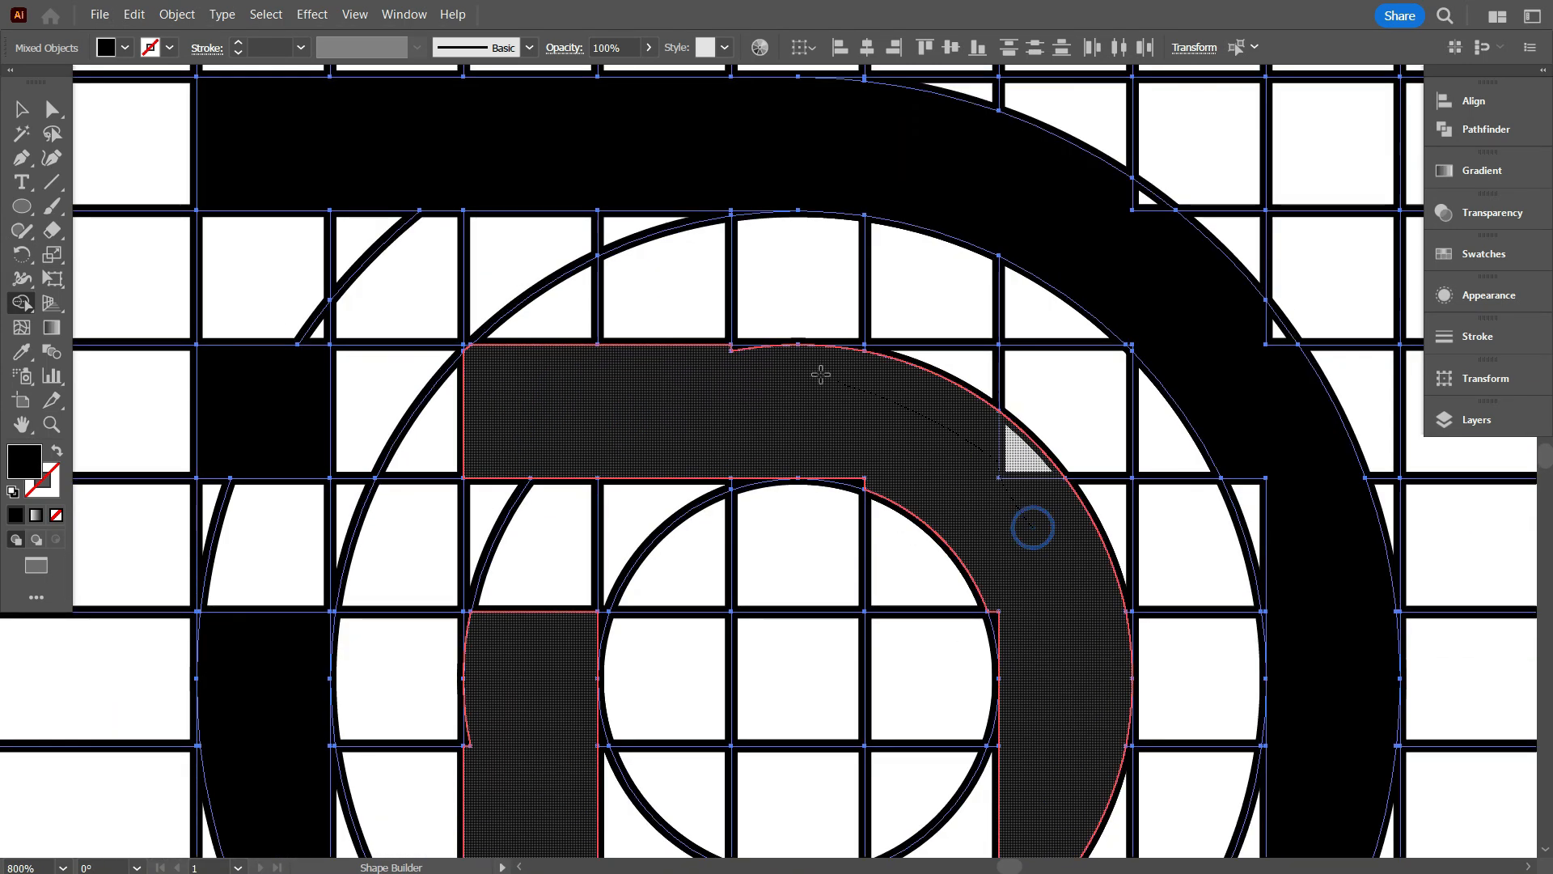
Merge the leftover corner slivers around the inner D's curve and lower bar into its black shape.
left_click_drag(821, 375, 756, 348)
left_click_drag(825, 437, 857, 483)
mouse_move(997, 568)
left_mouse_down()
mouse_move(1018, 639)
mouse_move(984, 664)
mouse_move(1000, 575)
left_mouse_up()
scroll(1015, 643, "down", 2)
mouse_move(860, 701)
left_mouse_down()
mouse_move(710, 754)
mouse_move(555, 717)
left_mouse_up()
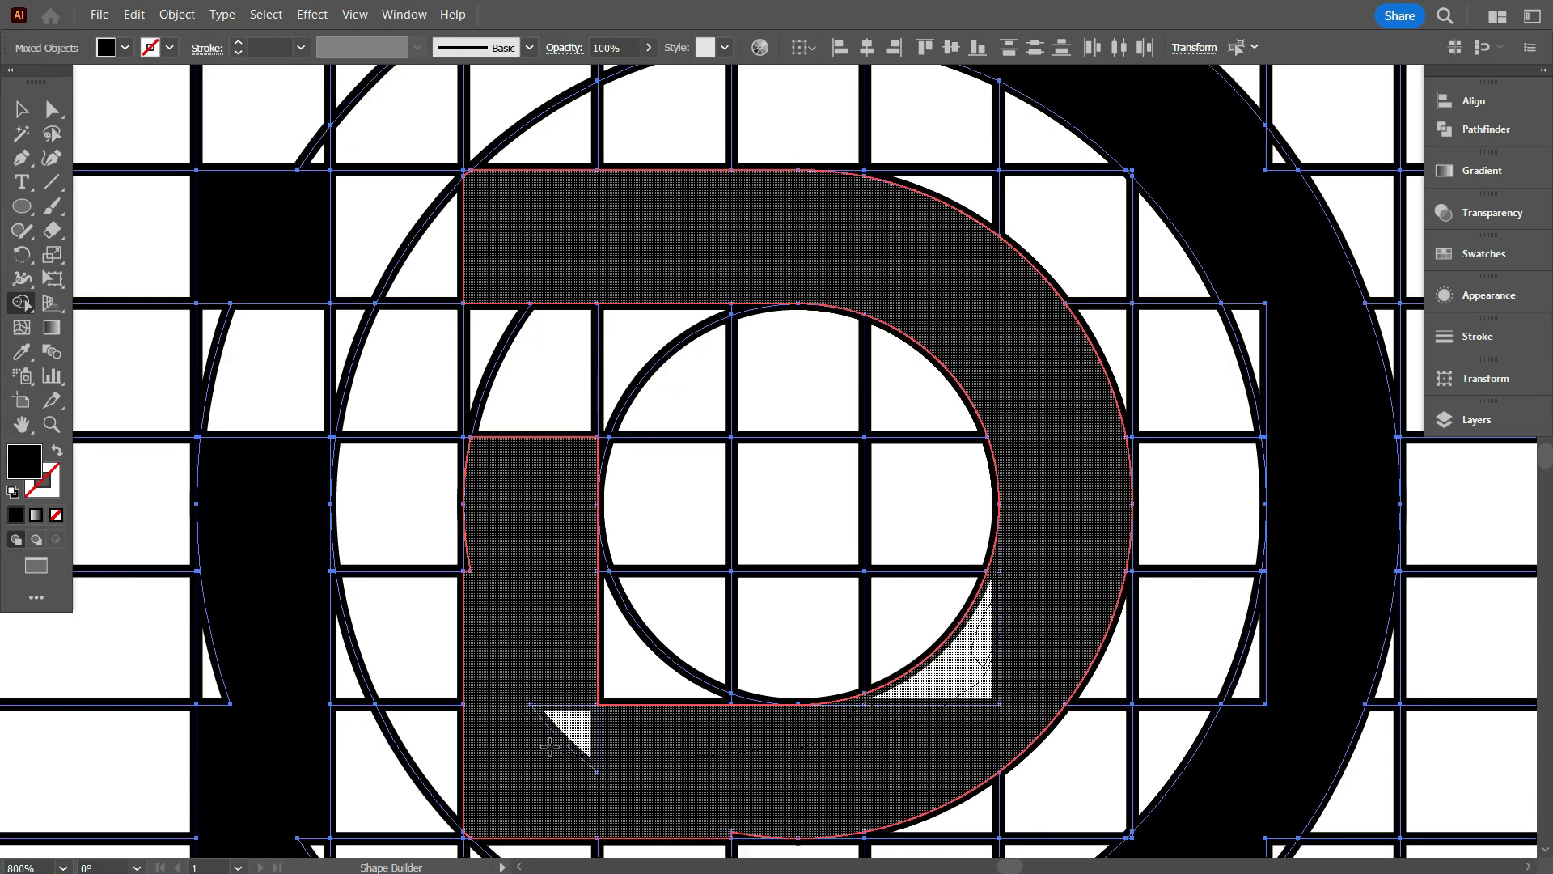
scroll(728, 634, "down", 3)
scroll(728, 634, "up", 3)
scroll(673, 571, "down", 4)
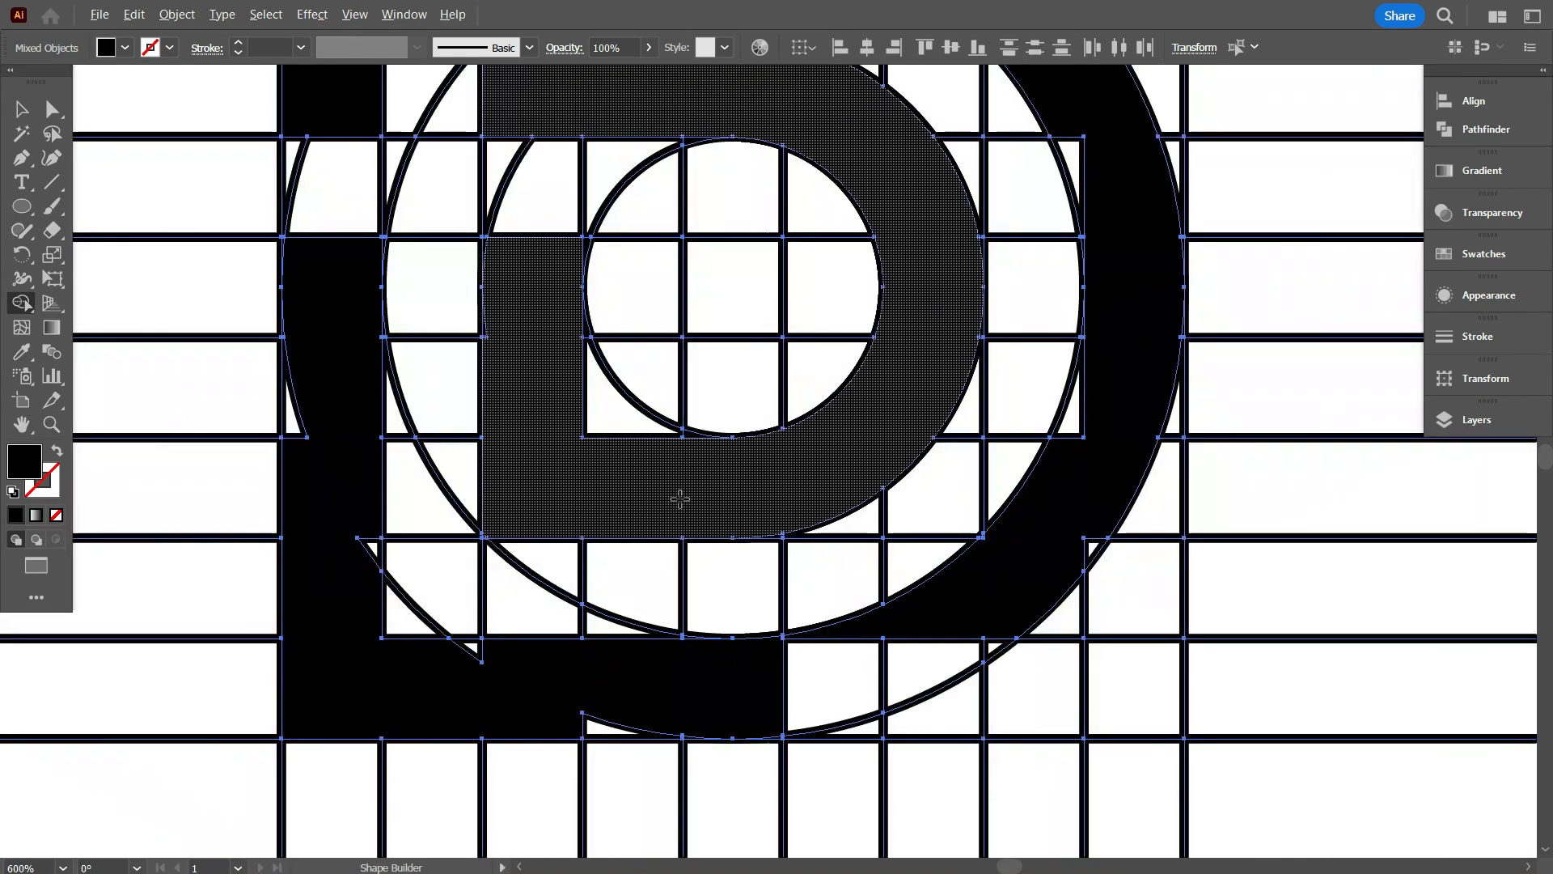
Merge the unfilled cells and slivers along the outer D's bottom bar and right-hand curve into its shape.
mouse_move(575, 694)
left_mouse_down()
mouse_move(783, 697)
mouse_move(997, 635)
left_mouse_up()
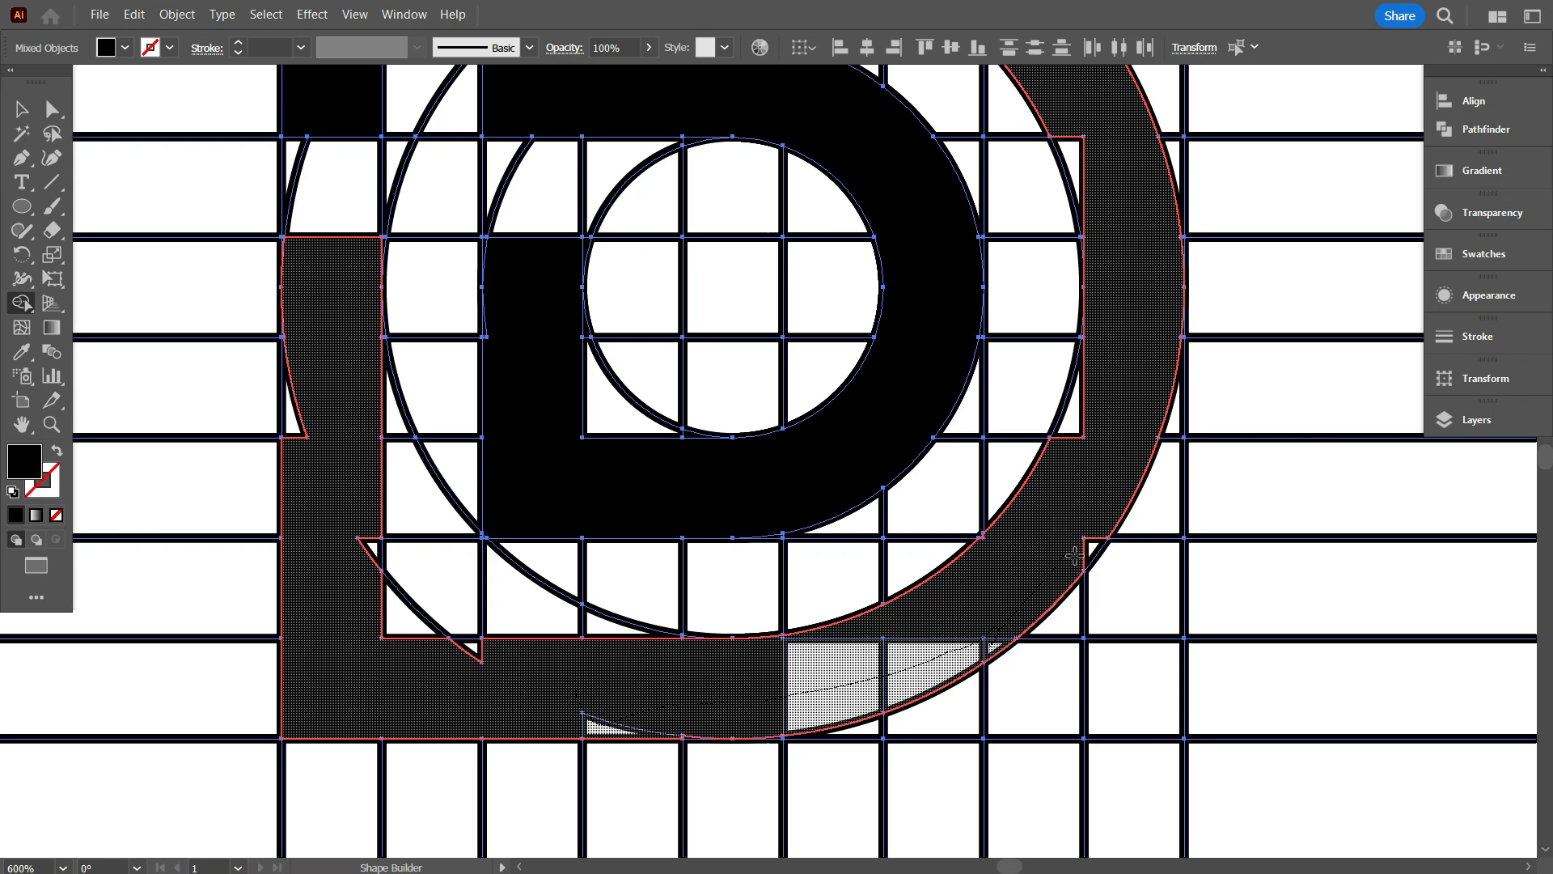
left_click_drag(1085, 414, 909, 569)
scroll(976, 579, "up", 4)
scroll(909, 569, "down", 4)
scroll(977, 450, "up", 3)
mouse_move(1026, 326)
left_mouse_down()
mouse_move(1057, 452)
mouse_move(949, 605)
left_mouse_up()
scroll(1062, 518, "up", 1)
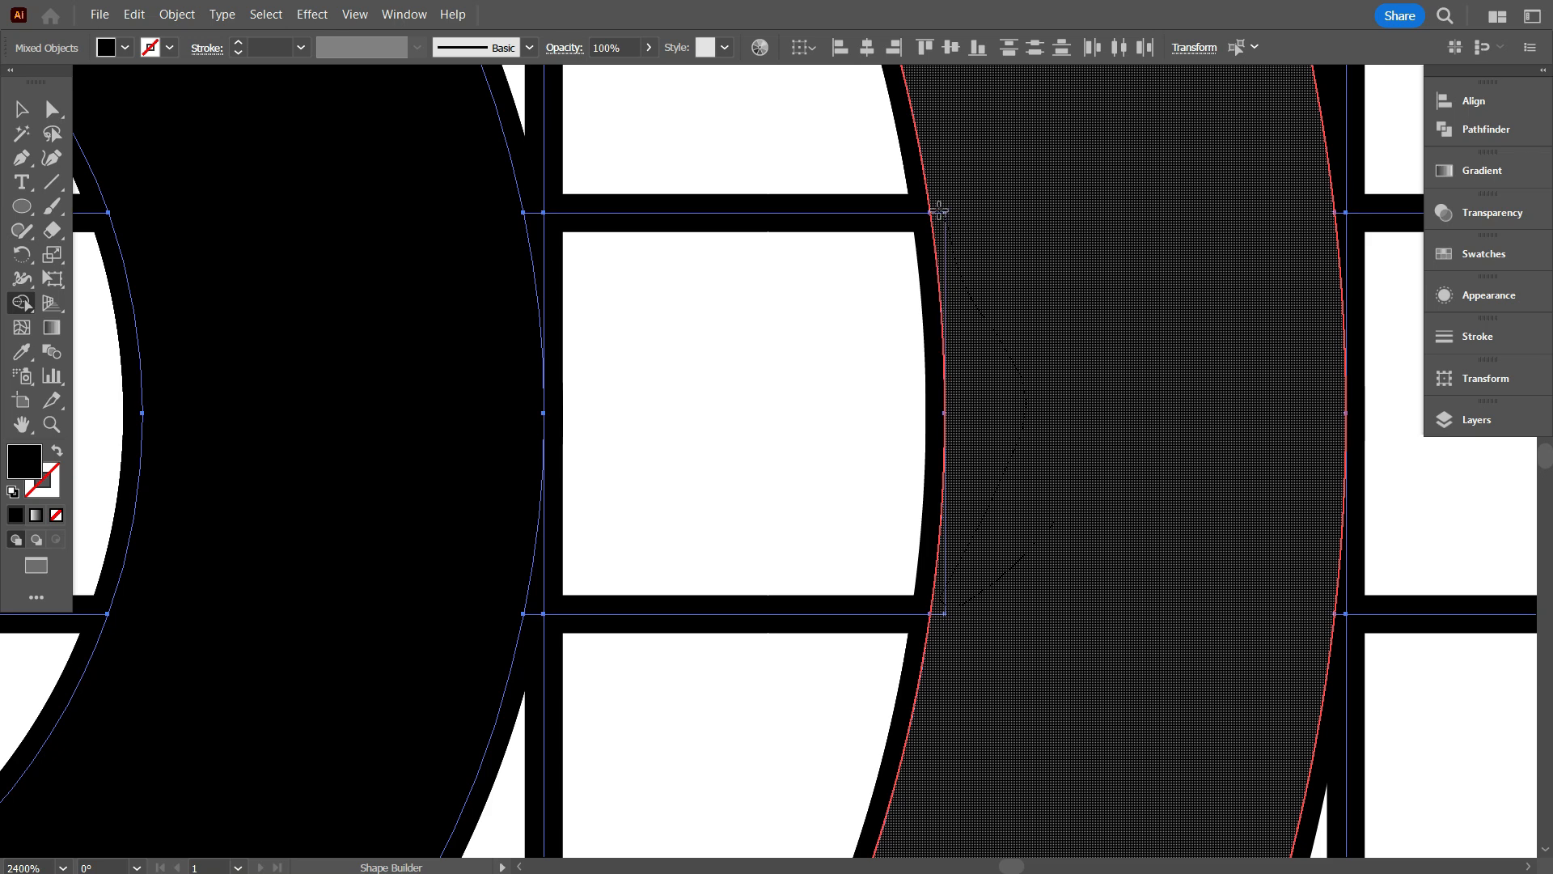
left_click_drag(939, 212, 938, 211)
Merge the remaining slivers at the outer D's upper-right curve and along its left stem.
scroll(986, 444, "down", 4)
scroll(982, 391, "up", 2)
mouse_move(978, 357)
left_mouse_down()
mouse_move(891, 253)
mouse_move(795, 181)
left_mouse_up()
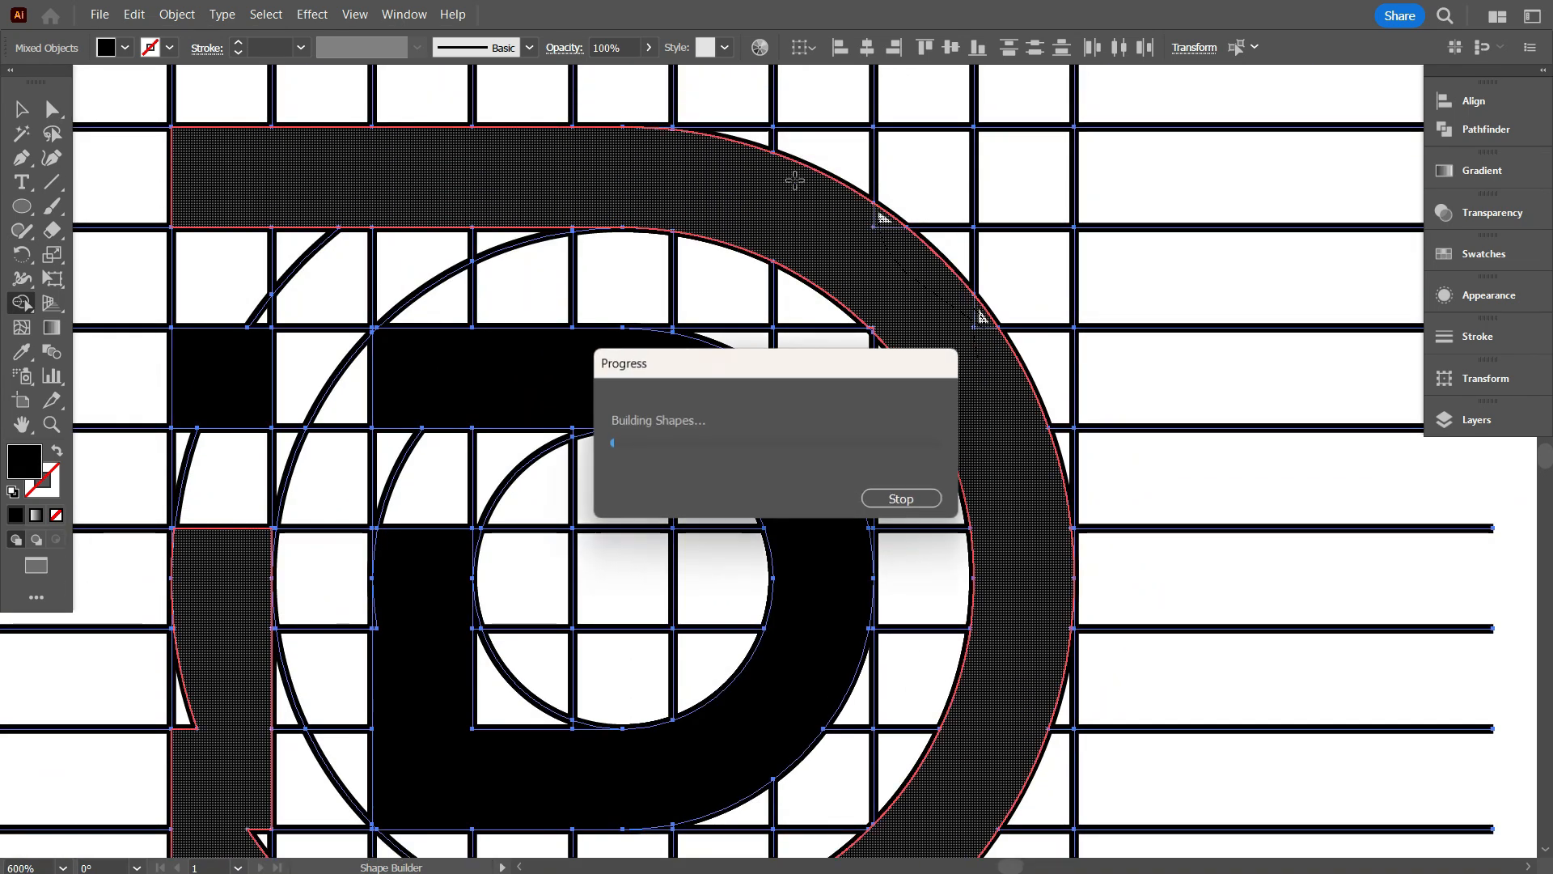
scroll(293, 387, "down", 2)
scroll(232, 575, "up", 3)
left_click_drag(270, 590, 250, 488)
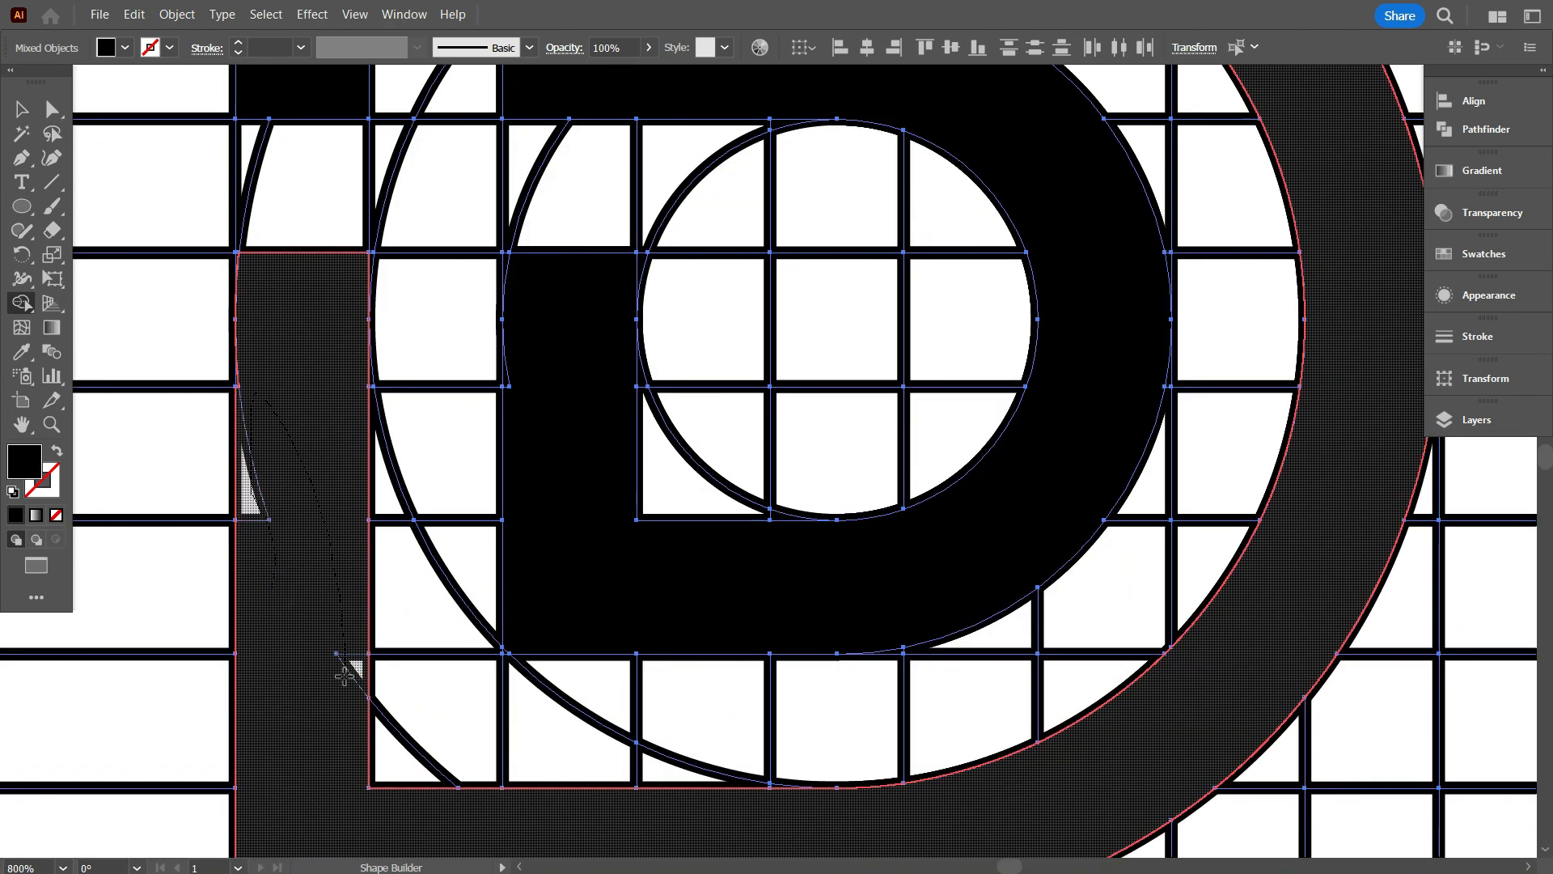
left_click_drag(344, 673, 348, 679)
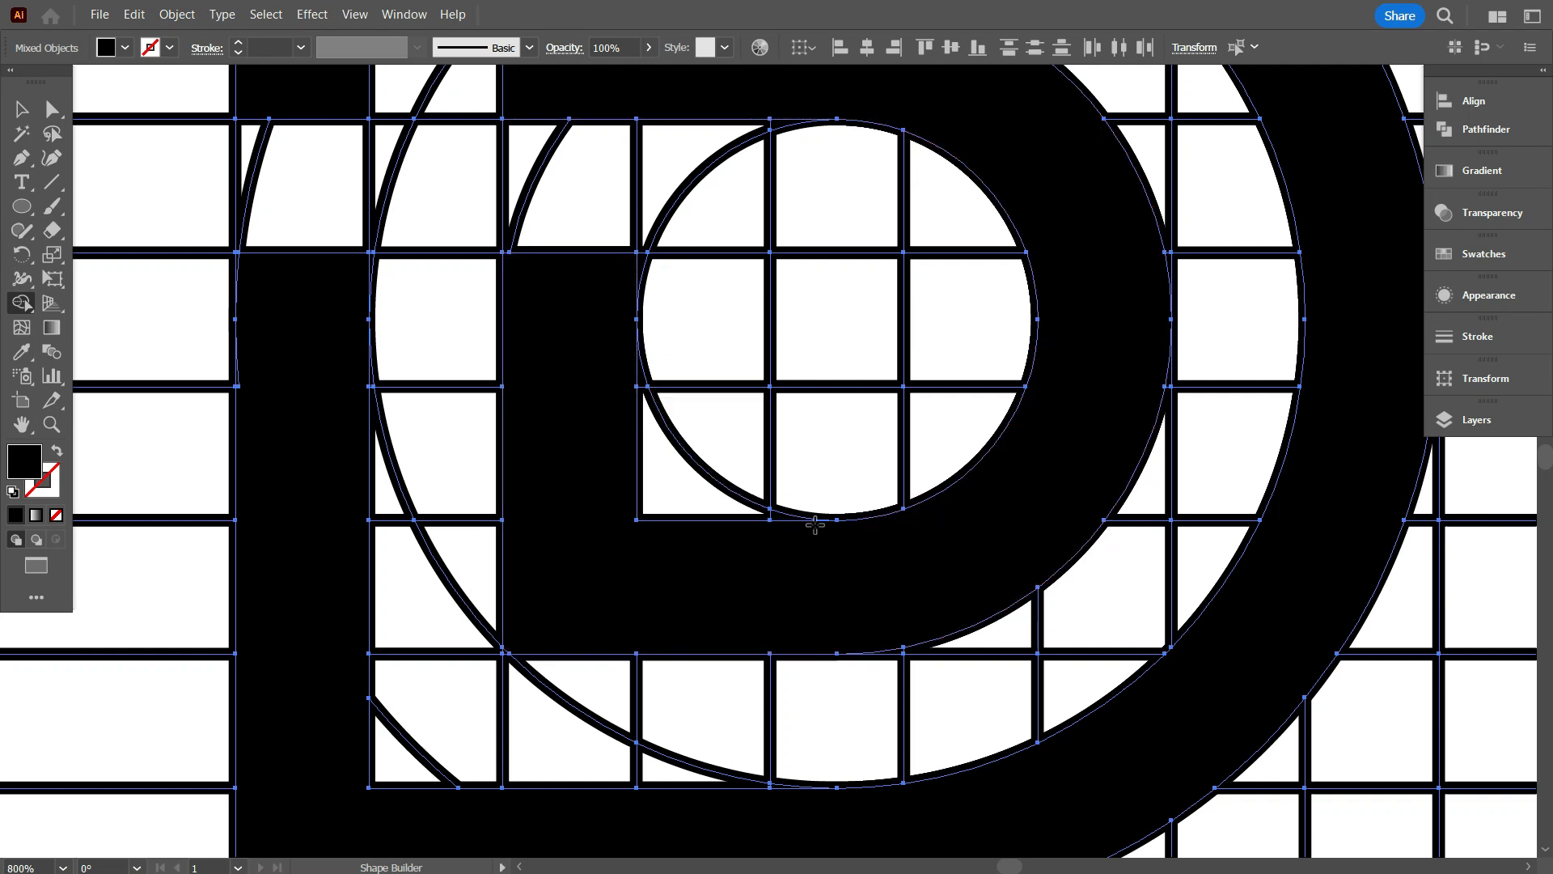
Merge the last thin slivers left in the bottom bar and along the stems of both D shapes.
scroll(825, 525, "down", 1)
scroll(846, 527, "down", 3)
scroll(736, 688, "up", 1)
scroll(780, 746, "down", 1)
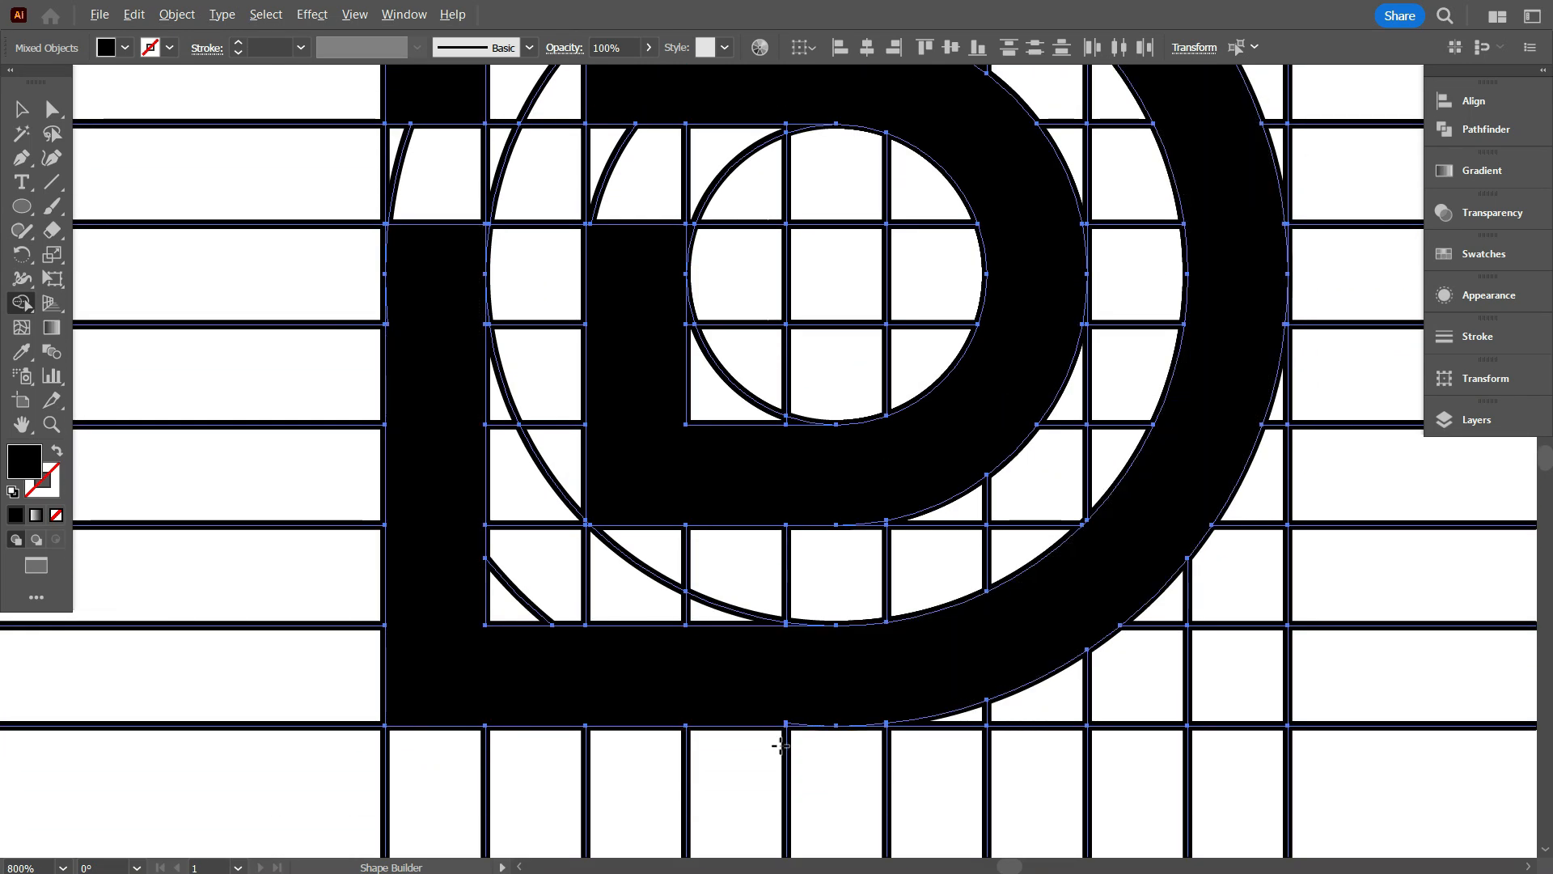
scroll(780, 746, "up", 4)
left_click_drag(839, 656, 815, 645)
scroll(815, 645, "down", 4)
scroll(817, 641, "up", 3)
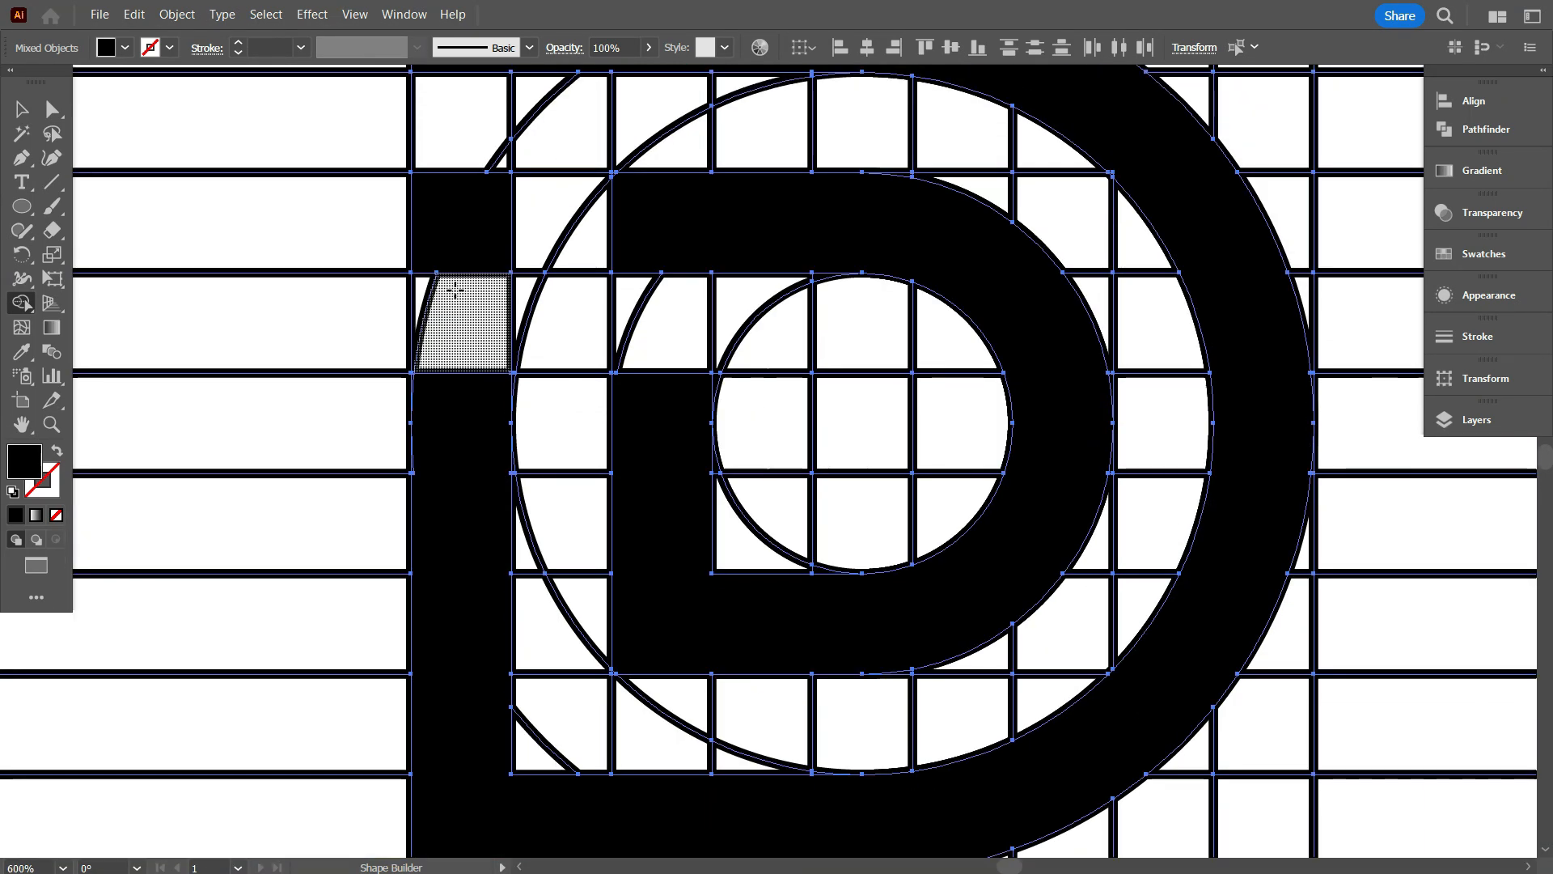
scroll(426, 399, "up", 5)
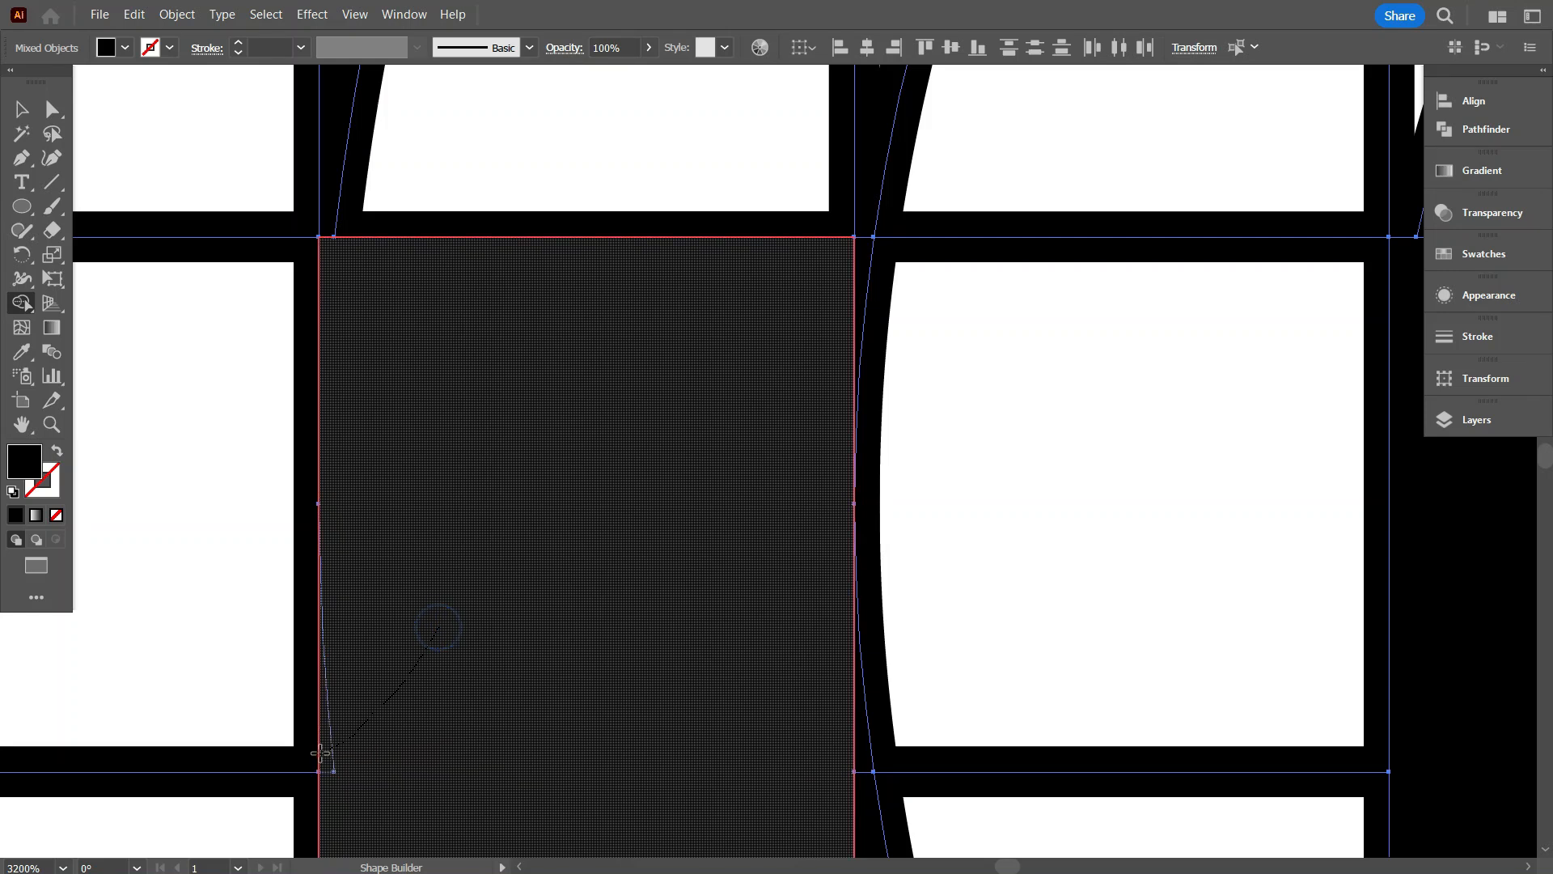
scroll(553, 644, "down", 8)
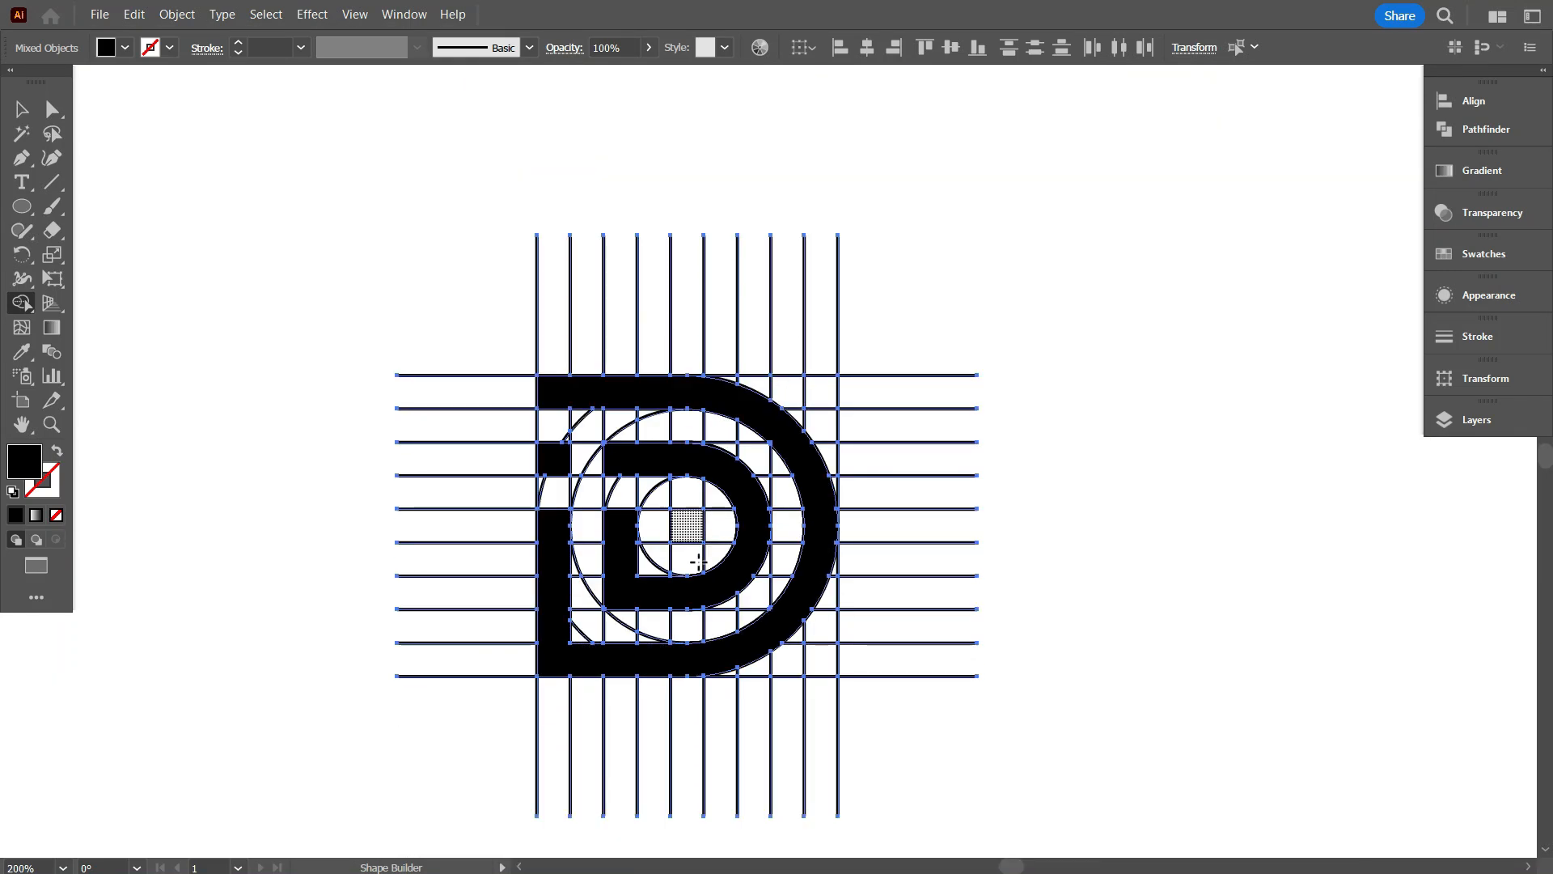
Select the black D shapes and the square dot and move them off the construction grid.
left_click(22, 109)
left_click(168, 337)
left_click_drag(203, 396, 347, 404)
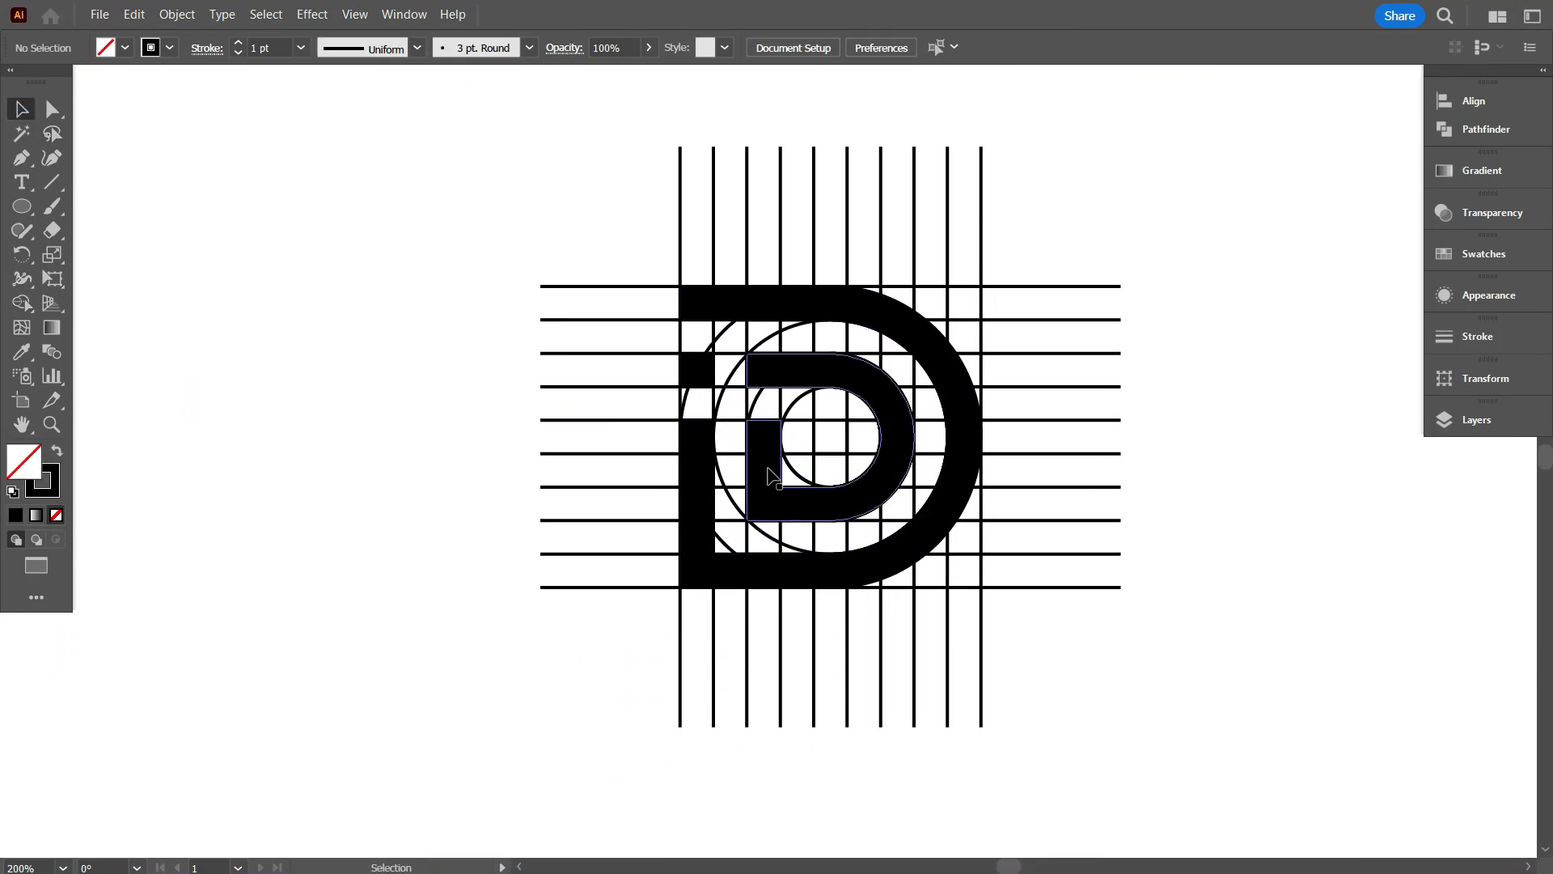
left_click(771, 477)
left_click(705, 486, "shift")
scroll(779, 463, "down", 1)
left_click_drag(779, 463, 307, 446)
Delete the leftover grid lines and circles and move the black mark back to the middle of the empty area.
left_click(434, 619)
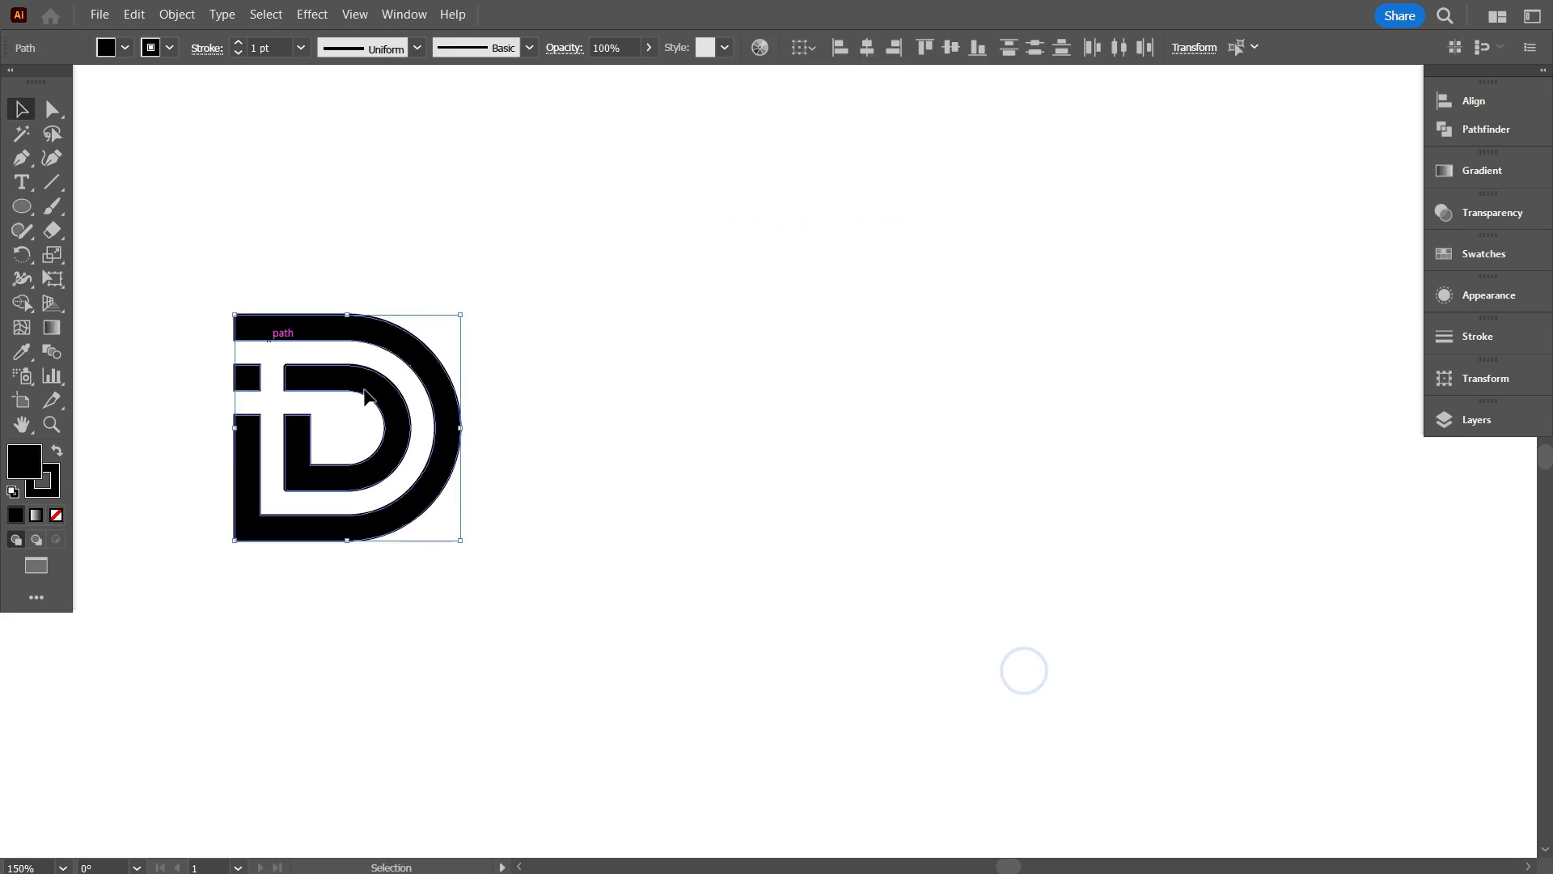
left_click_drag(378, 404, 843, 425)
scroll(266, 47, "down", 4)
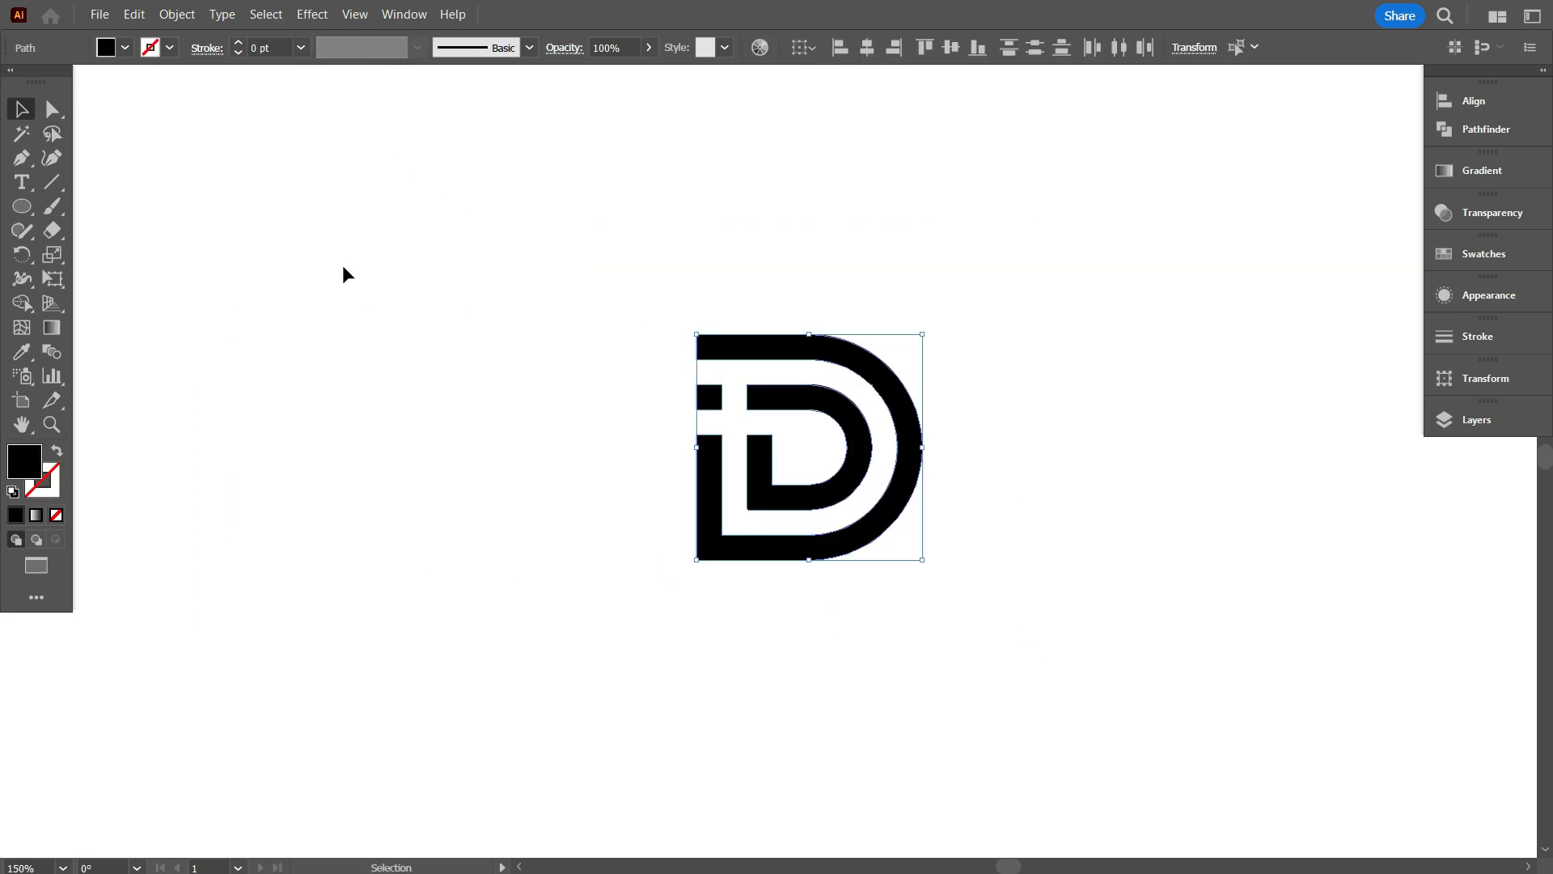
Round all four corners of the square above the outer stem fully to turn it into a circular dot.
left_click(343, 270)
scroll(721, 431, "up", 1)
left_click(709, 387)
scroll(710, 391, "up", 3)
left_click(53, 107)
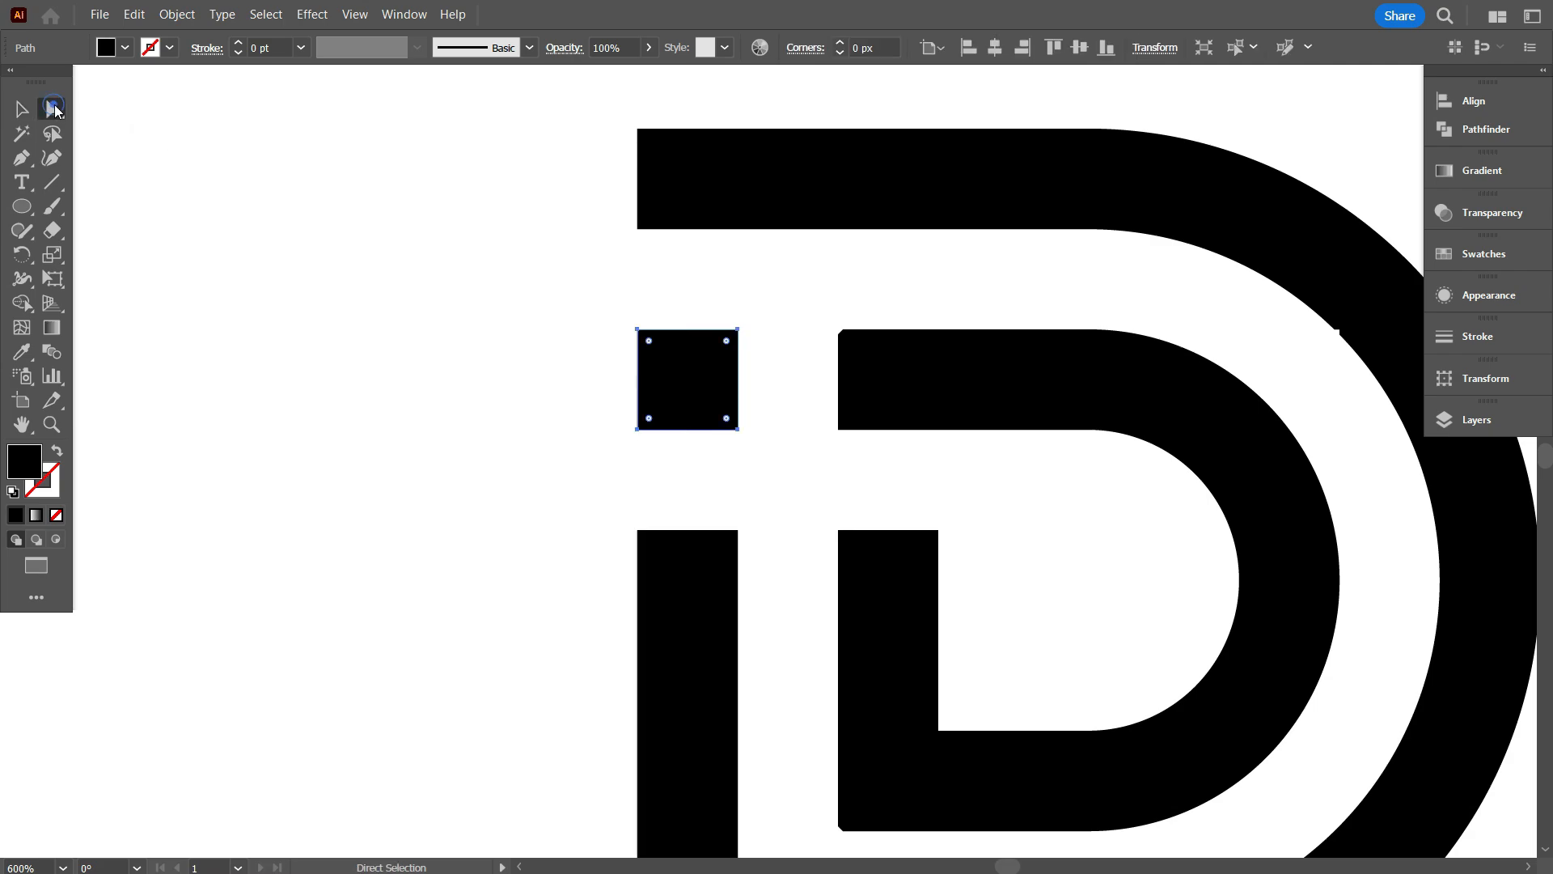
left_click_drag(650, 341, 684, 377)
left_click(579, 453)
scroll(712, 485, "down", 8)
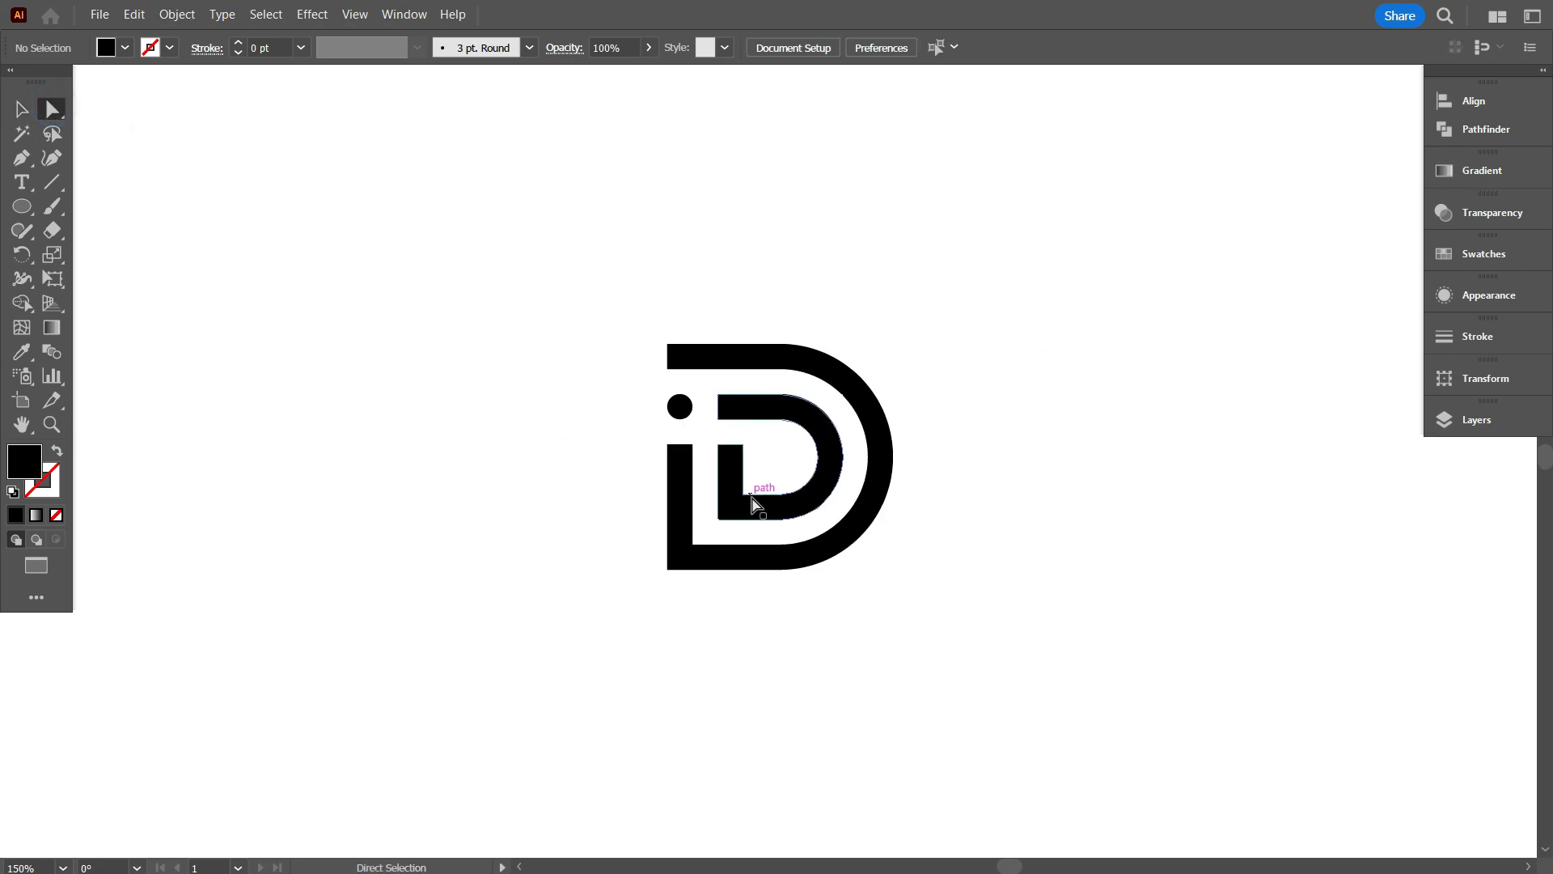
Select the whole finished iD mark and place it beside the two earlier logos at the artboard's upper left.
scroll(494, 470, "up", 1)
key("v")
scroll(669, 590, "down", 1)
left_click_drag(869, 611, 700, 441)
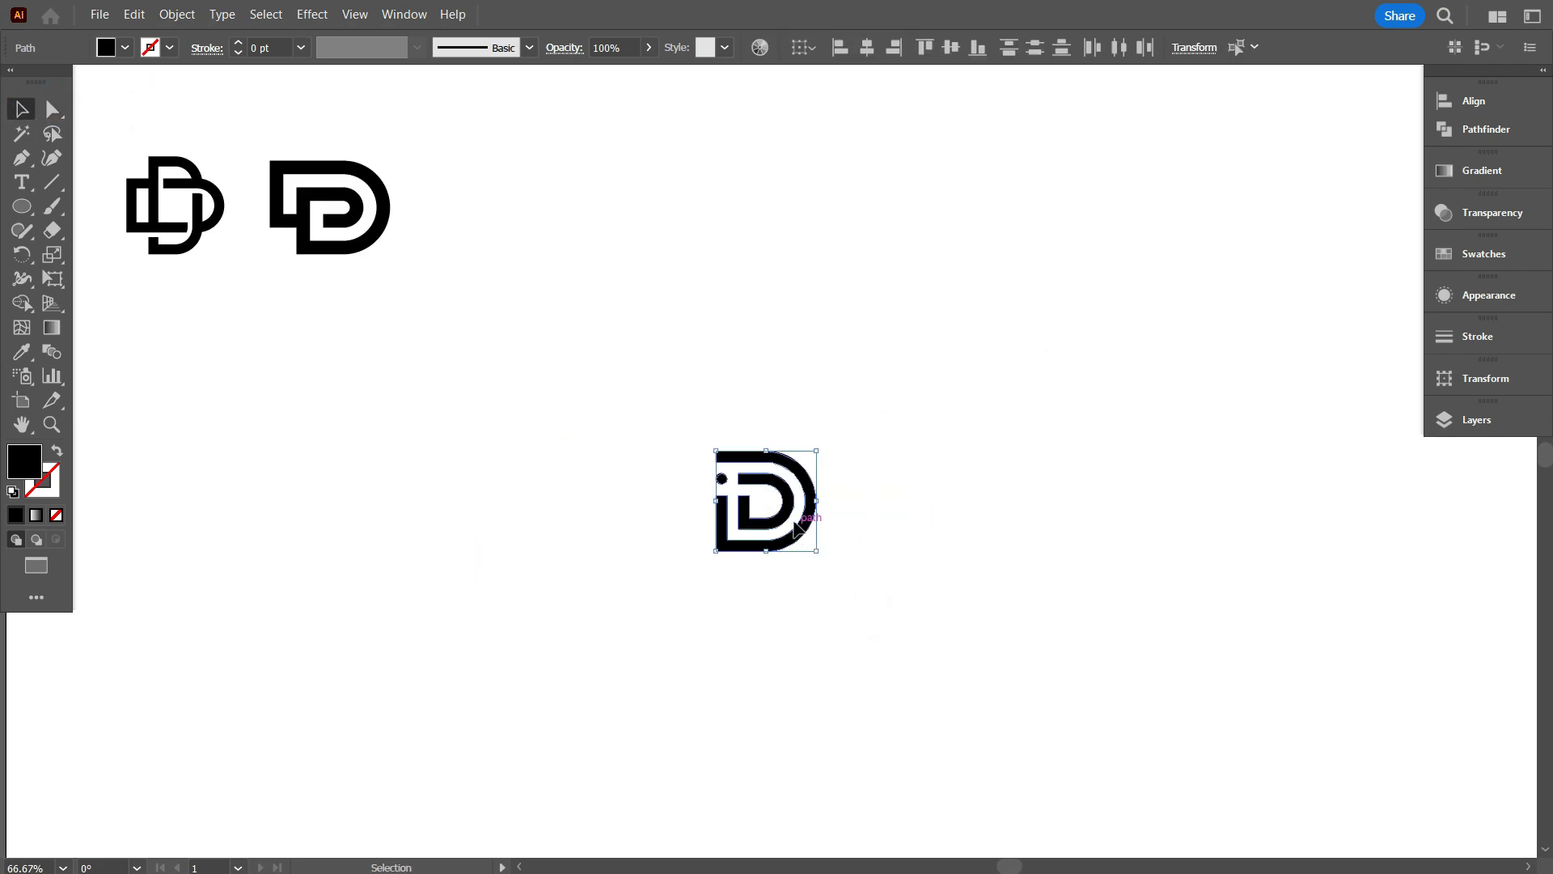
left_click_drag(784, 510, 486, 221)
left_click(551, 414)
scroll(430, 437, "down", 1)
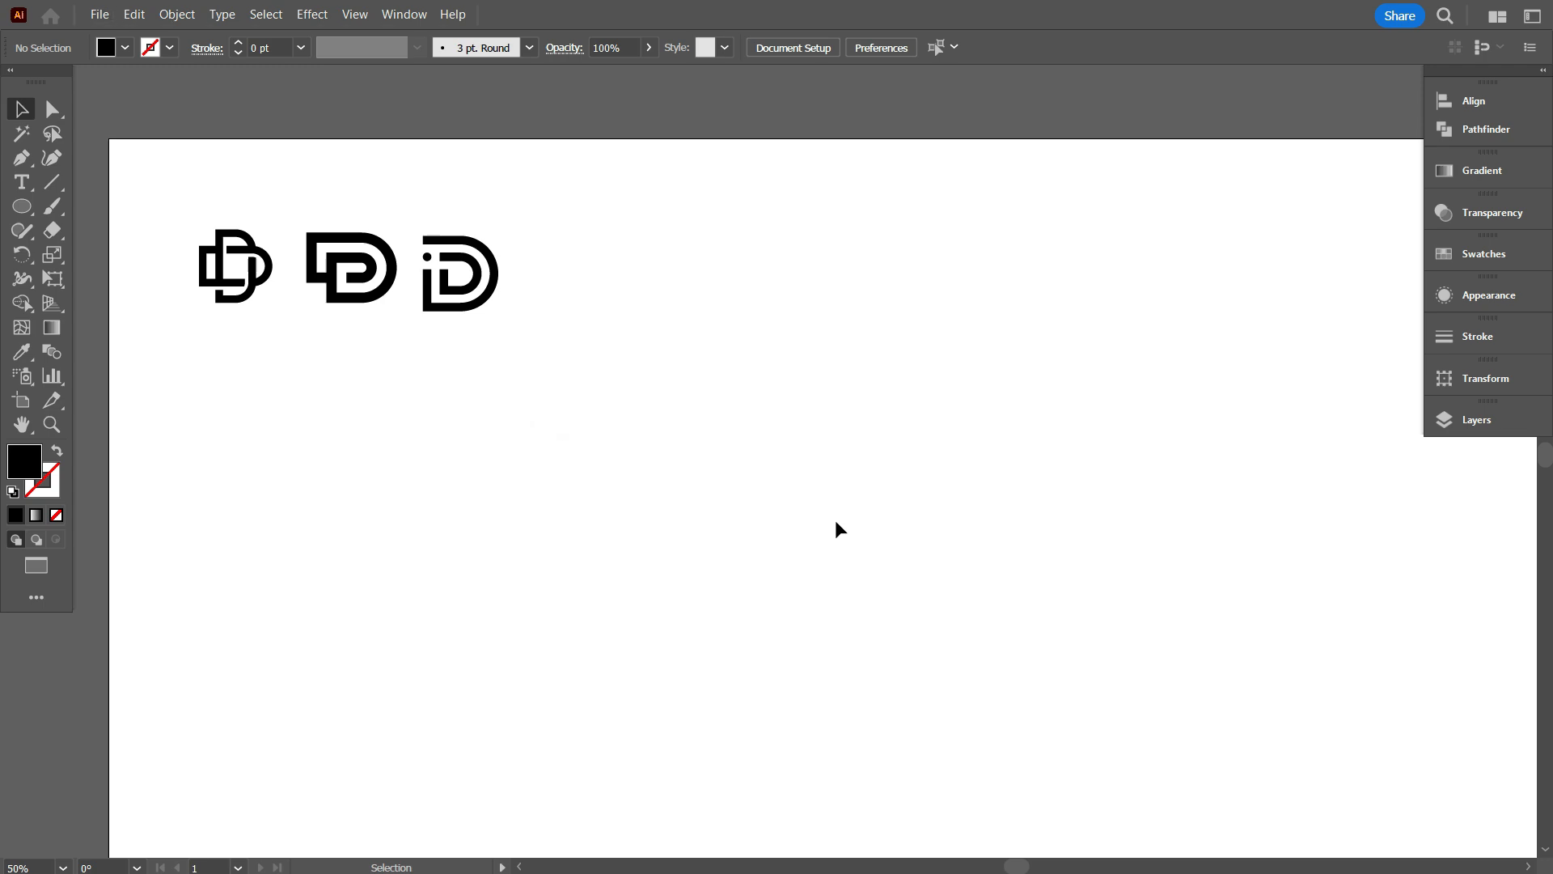
Draw a vertical straight line on an empty area for the next mark and give it a 1 pt black stroke.
scroll(846, 538, "up", 1)
scroll(846, 546, "up", 1)
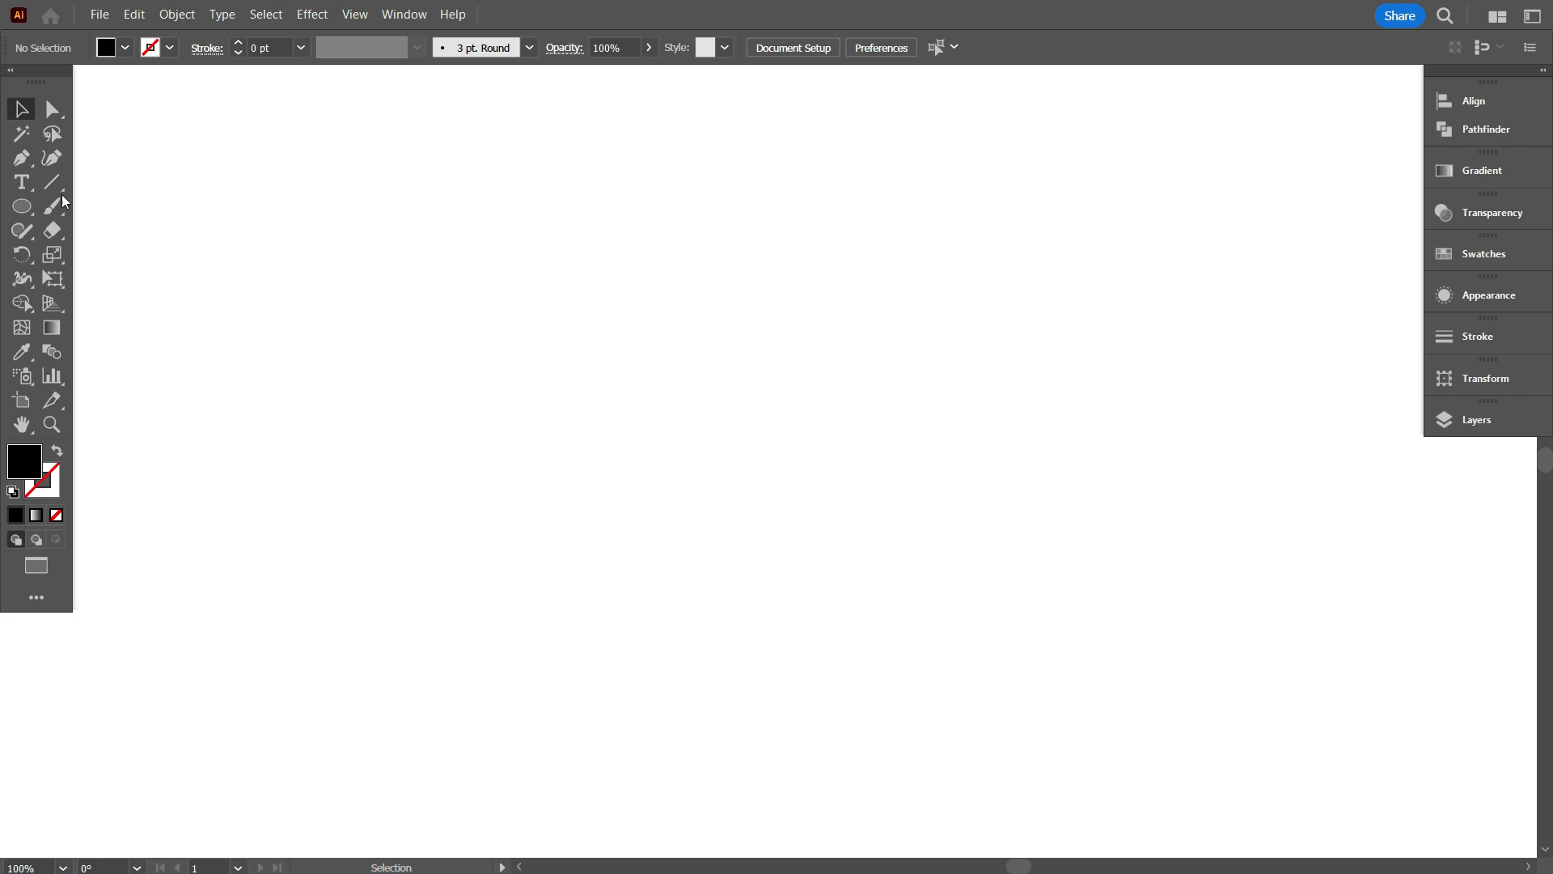
left_click_drag(637, 251, 652, 633)
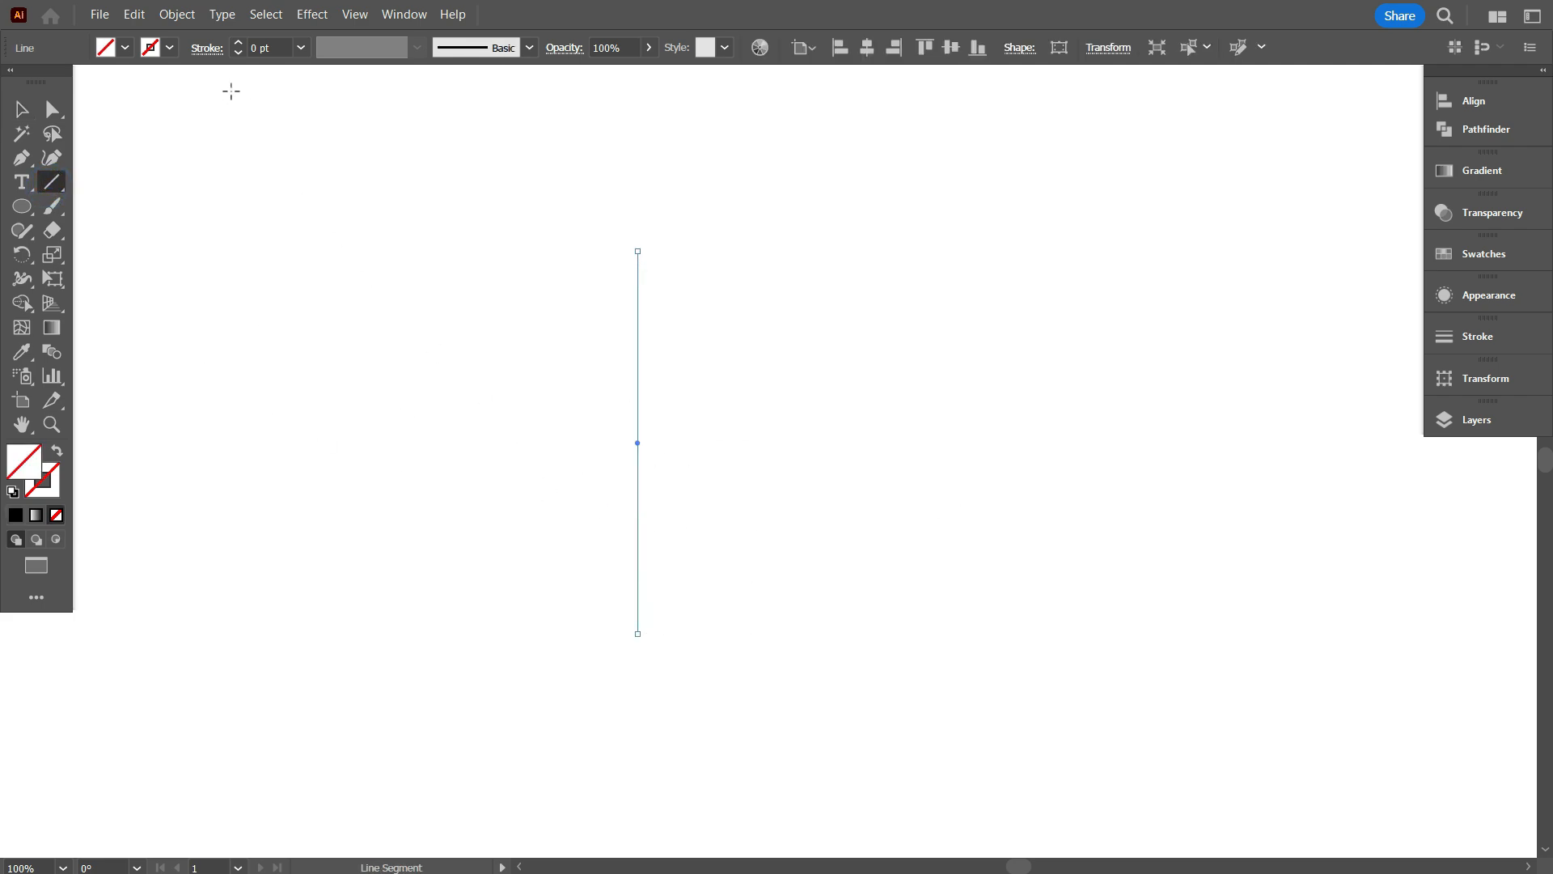
left_click(169, 47)
left_click(69, 85)
left_click(225, 275)
left_click(21, 109)
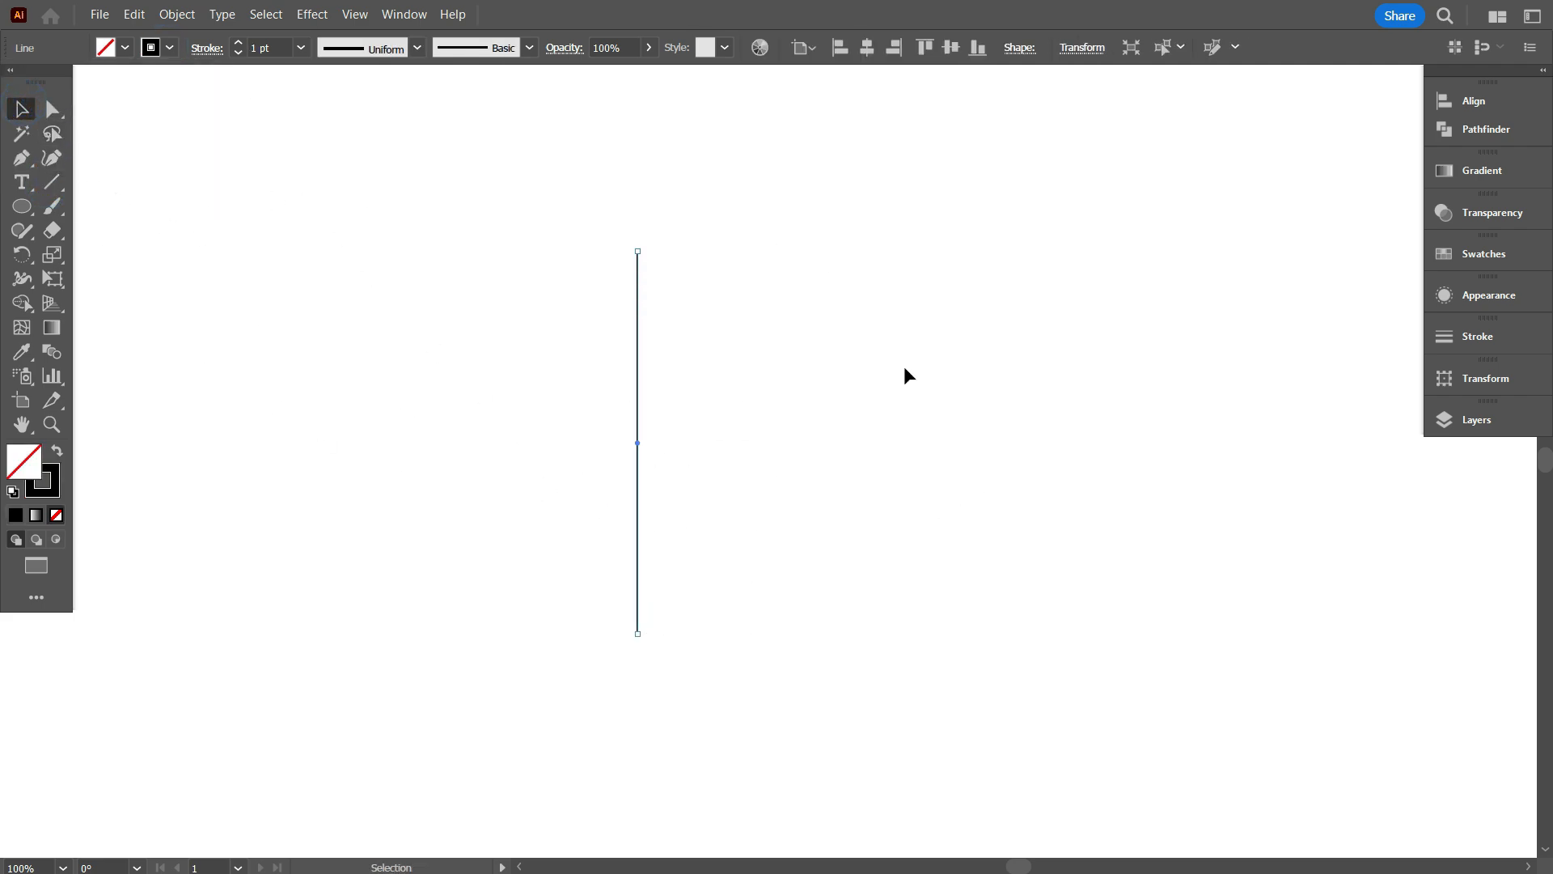
Duplicate the line sideways into five evenly spaced lines and rotate a copy of the set 90° to form a crossing grid.
left_click_drag(642, 382, 665, 377)
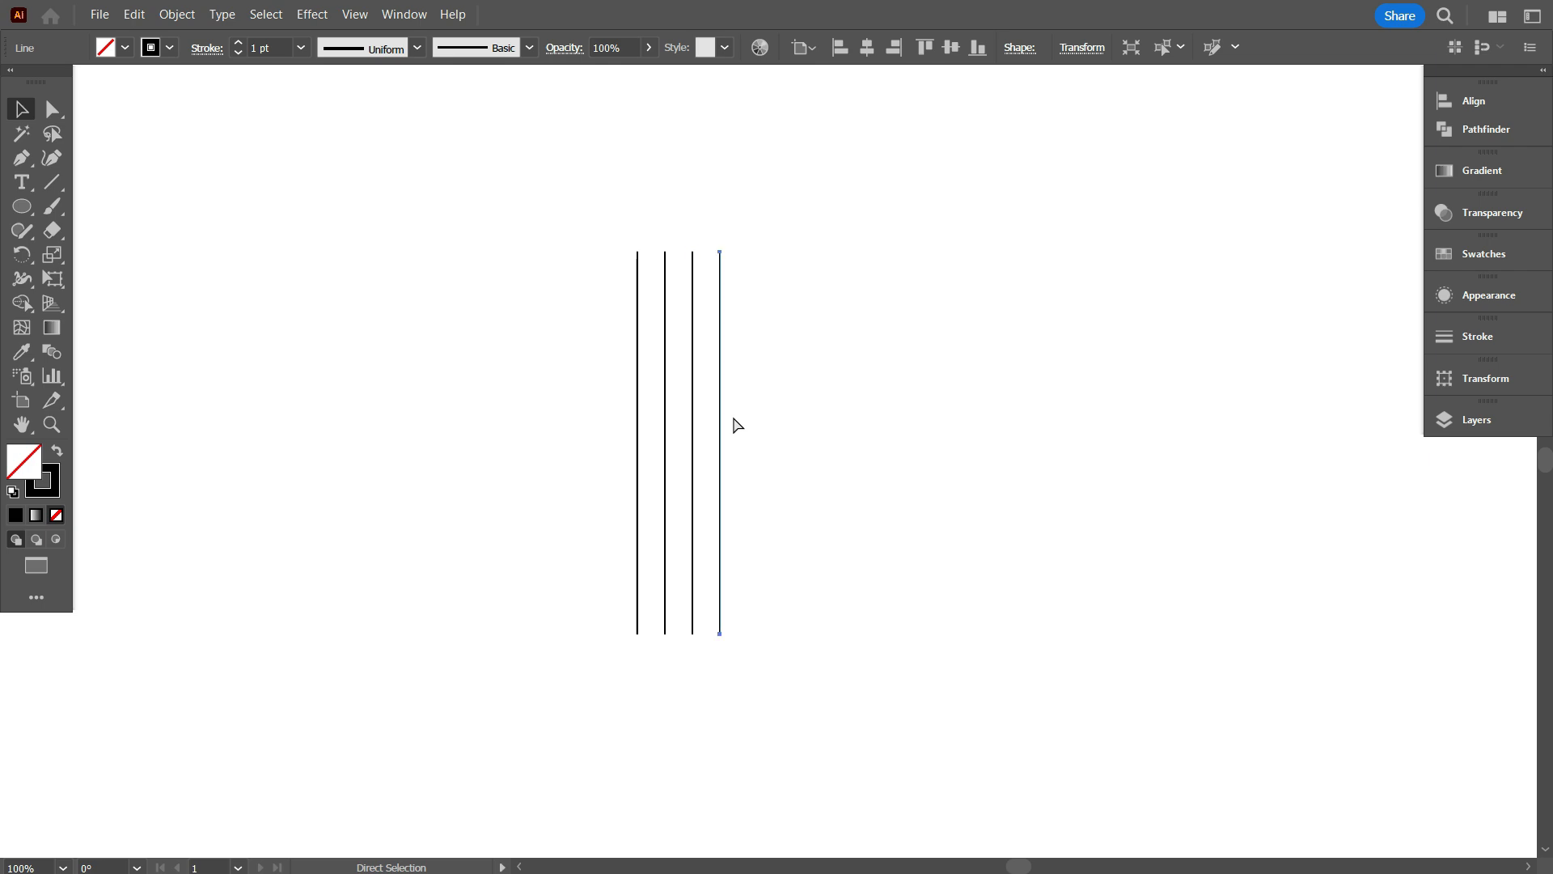
left_click_drag(454, 288, 963, 565)
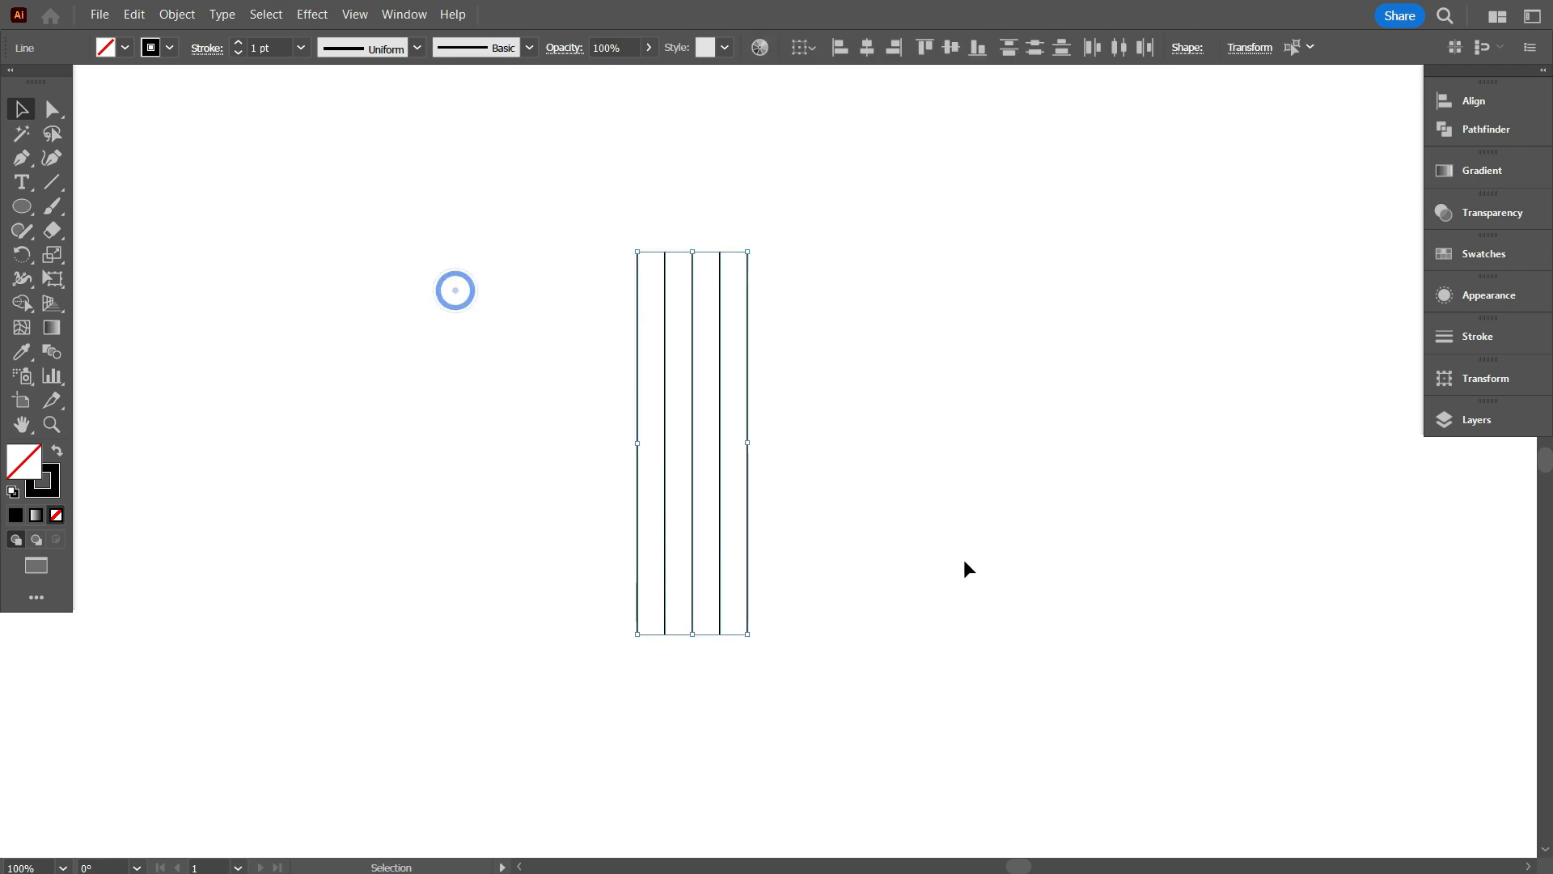
key("a")
key("v")
left_click_drag(755, 248, 887, 505)
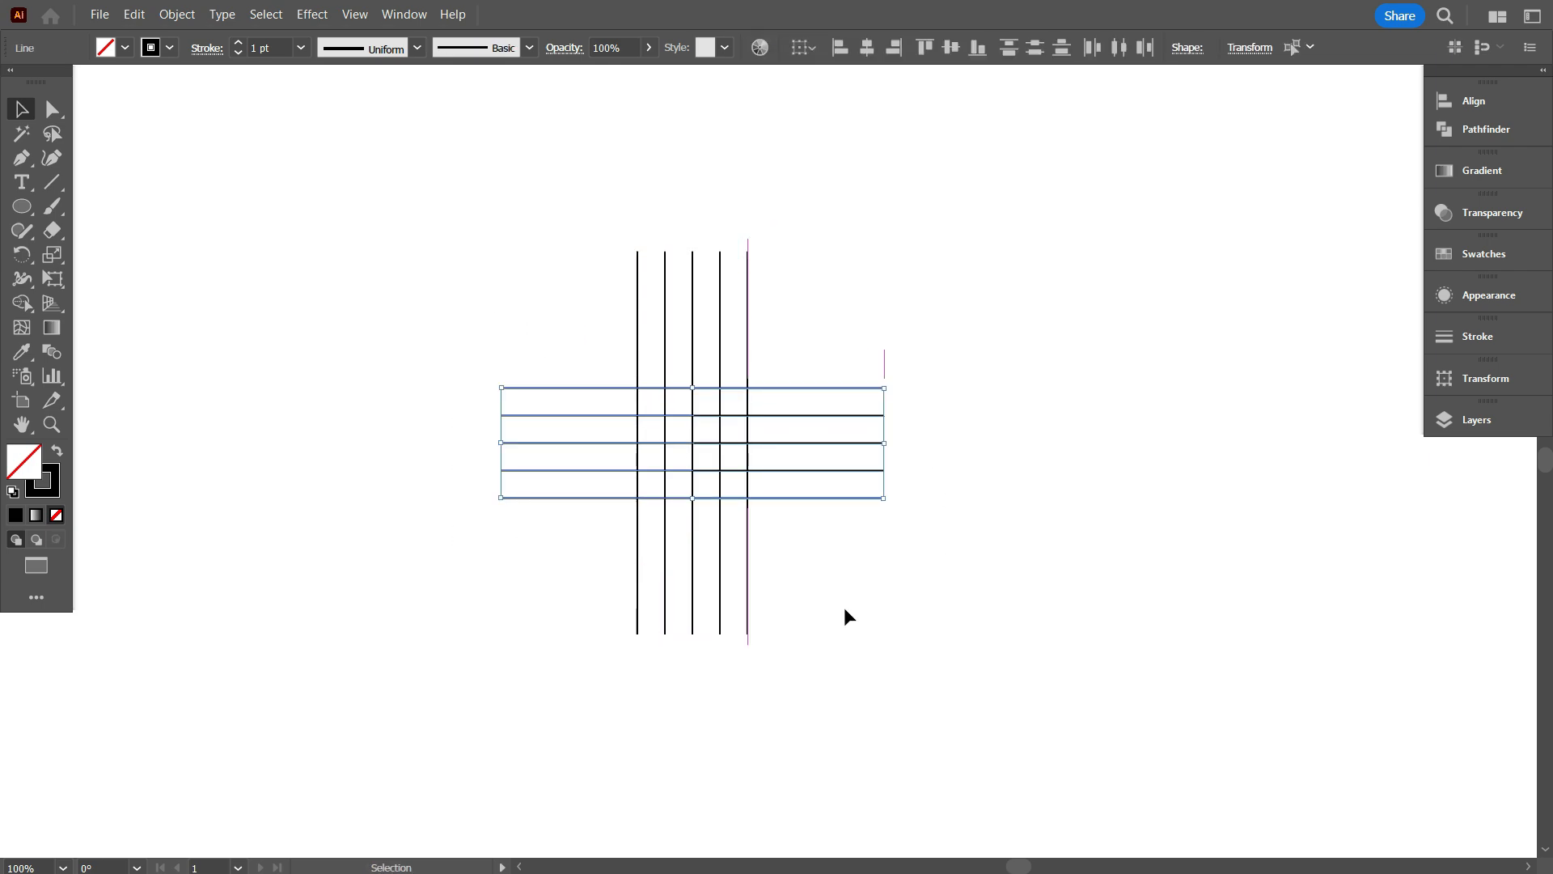
key("ctrl+=")
left_click(895, 607)
Draw two concentric circles centred on the five-line grid, four cells and two cells wide.
scroll(716, 508, "up", 2)
scroll(647, 478, "up", 1)
scroll(752, 398, "up", 1, "alt")
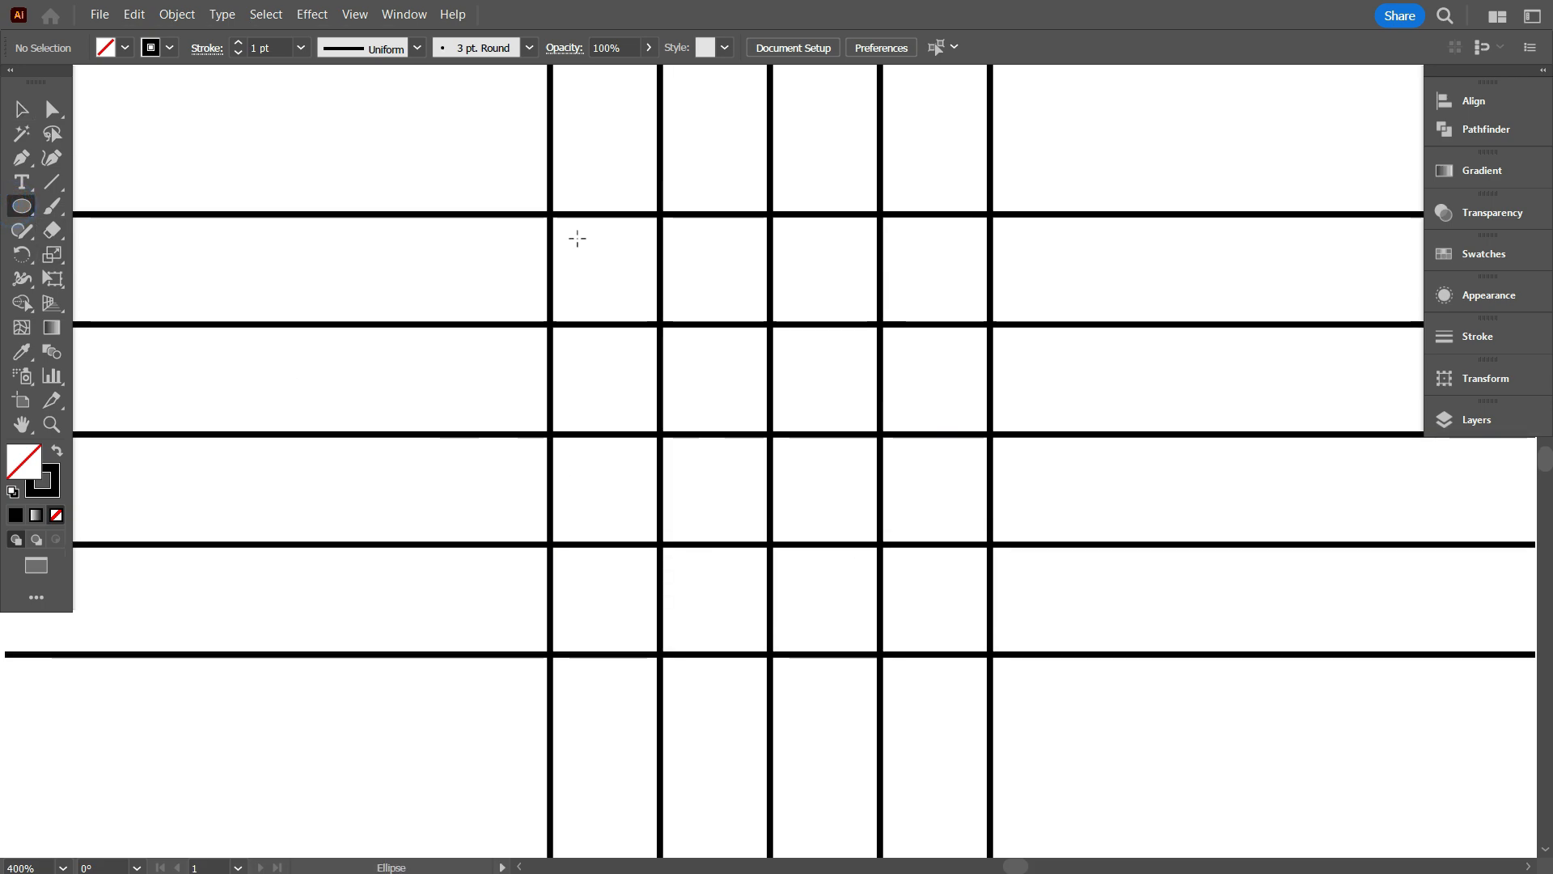
mouse_move(550, 212)
left_mouse_down()
mouse_move(582, 215)
mouse_move(807, 655)
left_mouse_up()
mouse_move(770, 435)
left_mouse_down()
mouse_move(777, 270)
mouse_move(778, 324)
left_mouse_up()
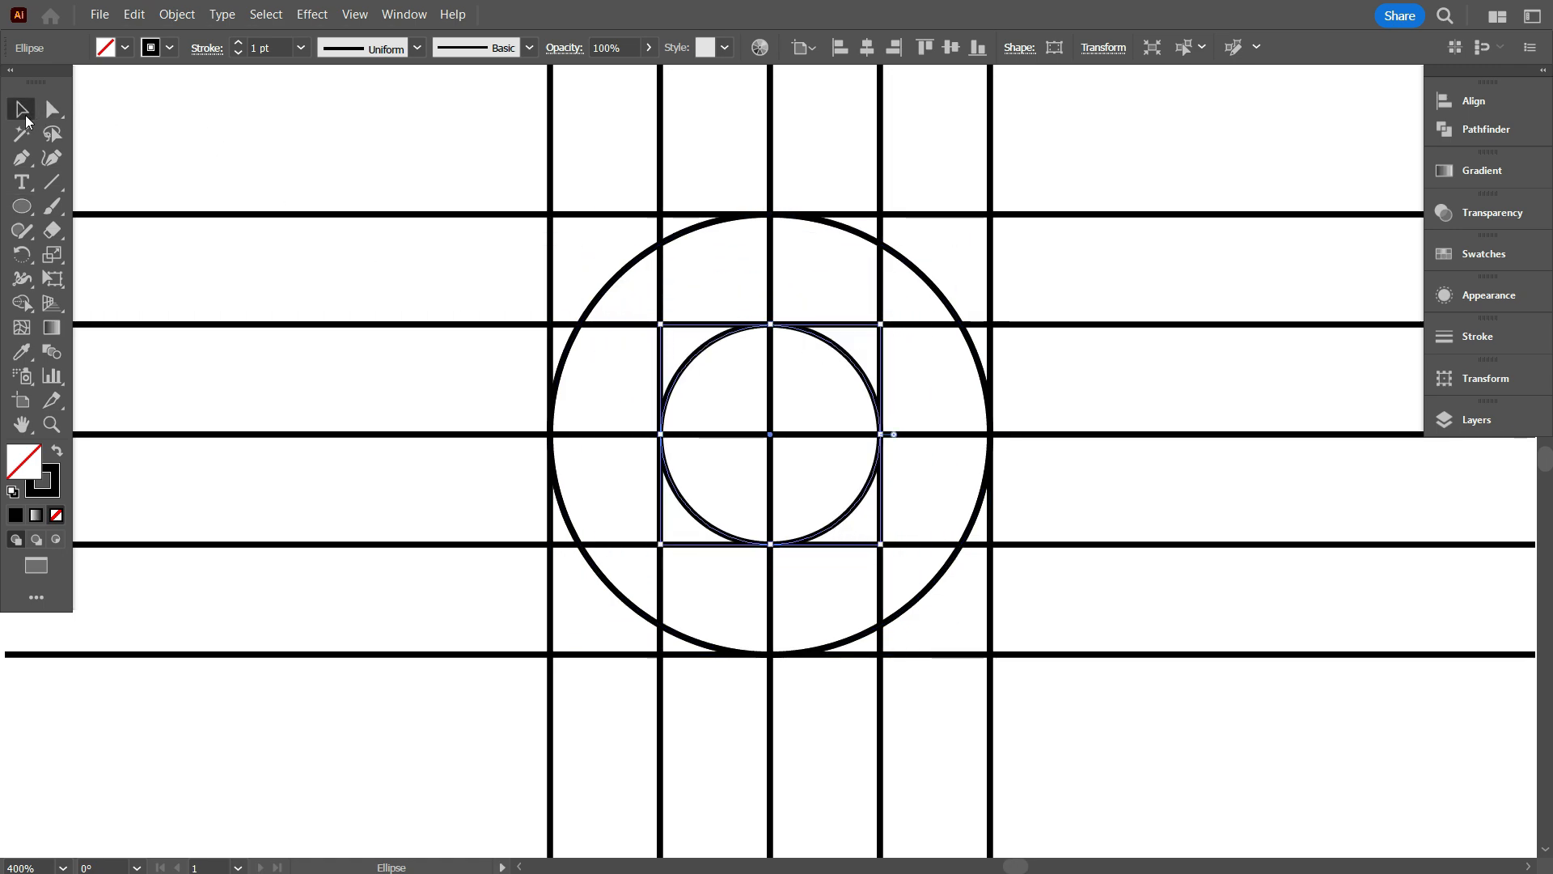
Select the grid and both circles and merge the regions between the circles into a solid black D with Shape Builder.
left_click(26, 116)
left_click(284, 135)
left_click_drag(461, 166, 1032, 684)
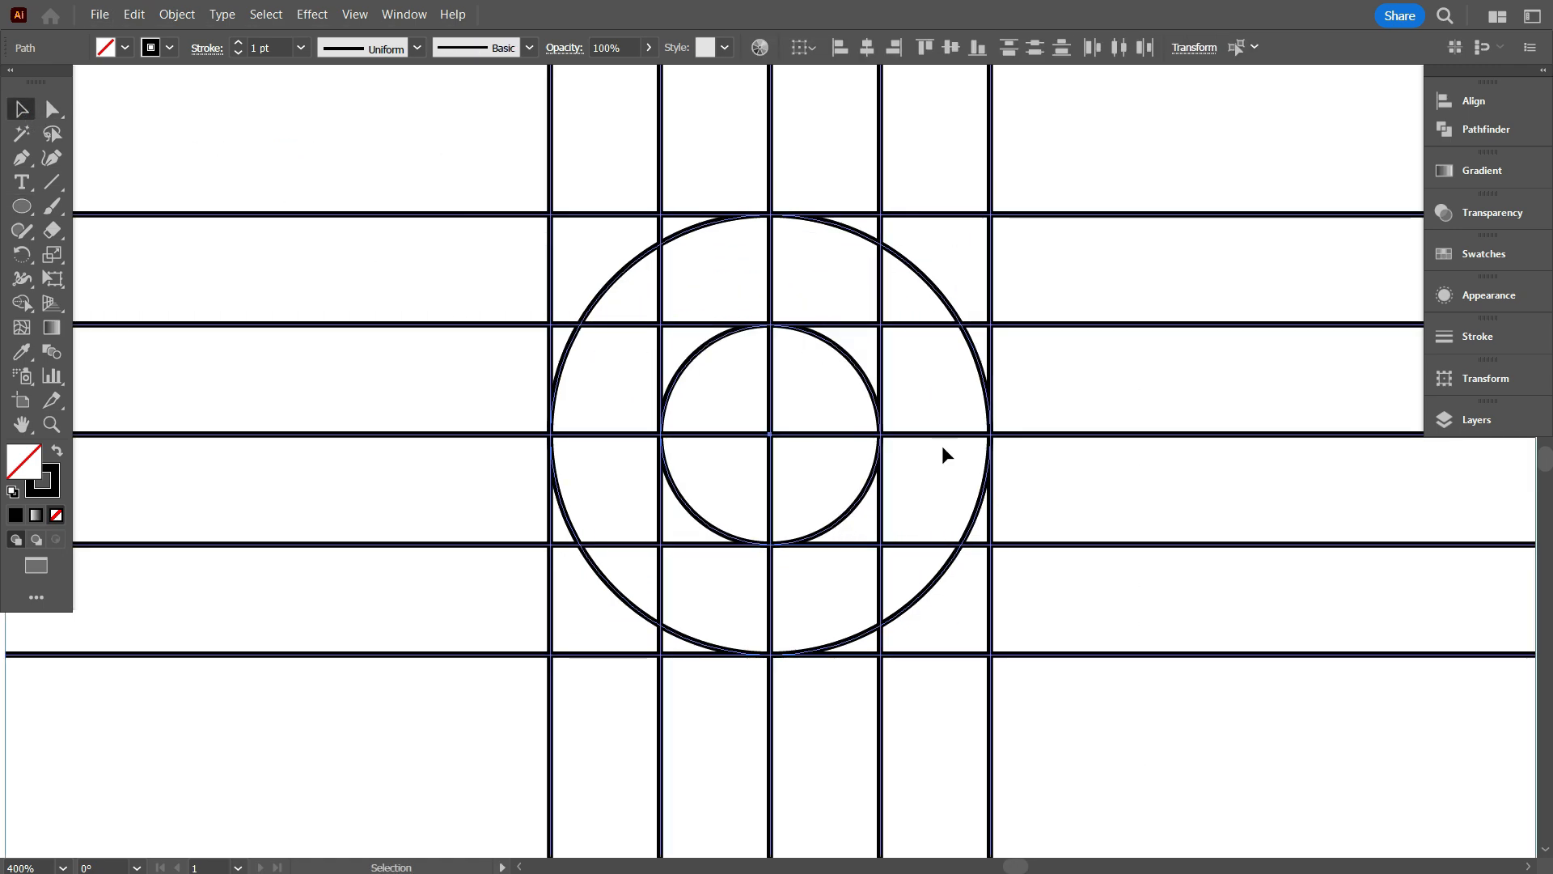
left_click(22, 304)
left_click(57, 455)
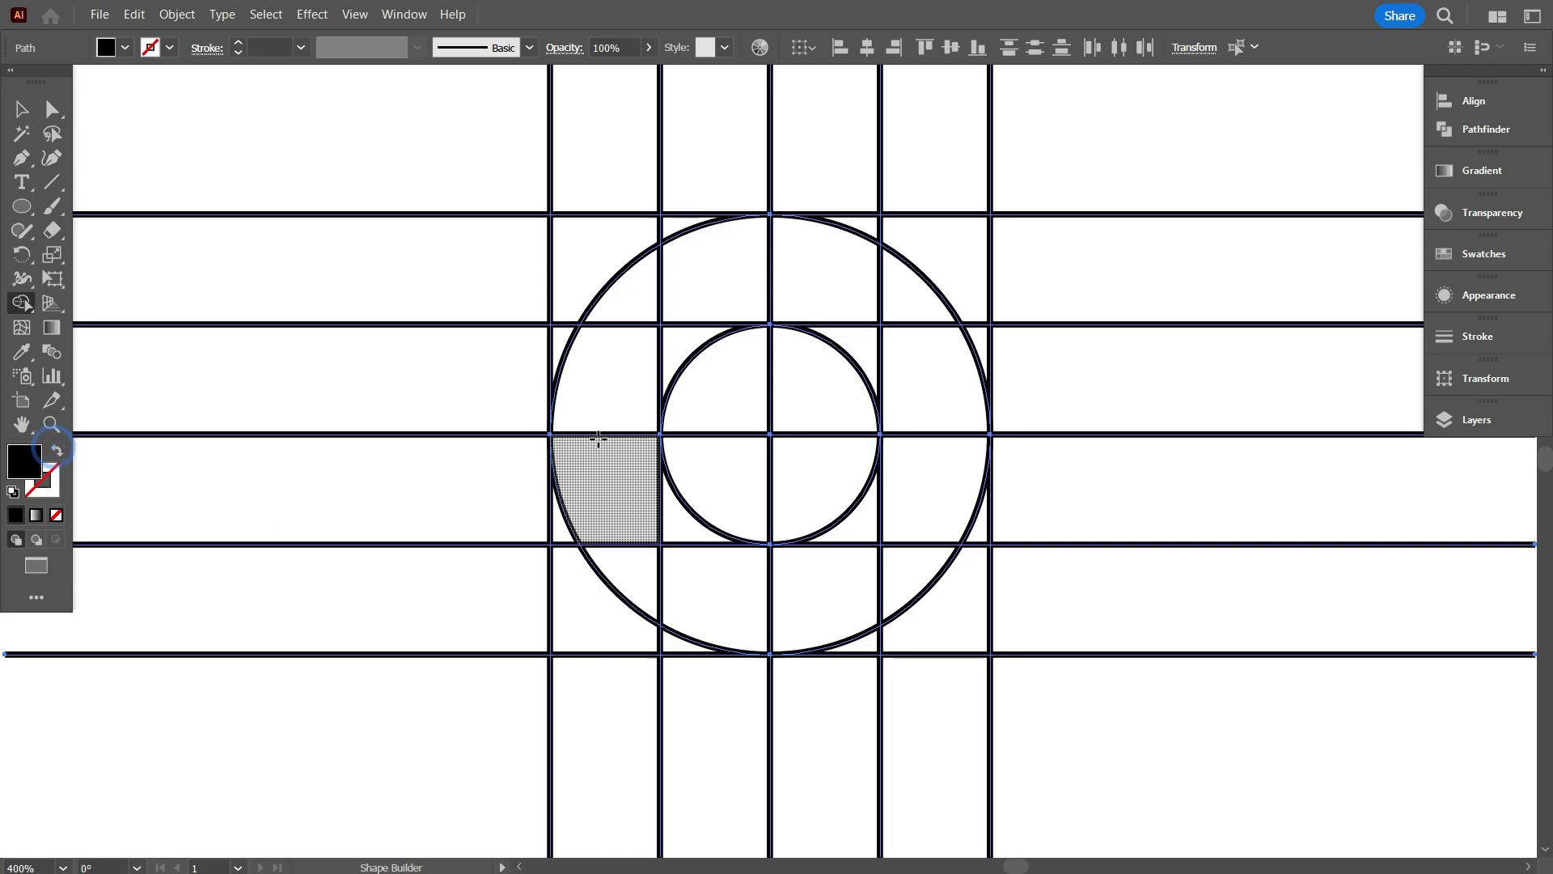
mouse_move(596, 444)
left_mouse_down()
mouse_move(596, 253)
mouse_move(606, 513)
left_mouse_up()
mouse_move(642, 282)
left_mouse_down()
mouse_move(880, 348)
mouse_move(786, 623)
mouse_move(647, 634)
left_mouse_up()
left_click_drag(822, 572, 885, 485)
mouse_move(913, 382)
left_mouse_down()
mouse_move(743, 233)
mouse_move(676, 227)
left_mouse_up()
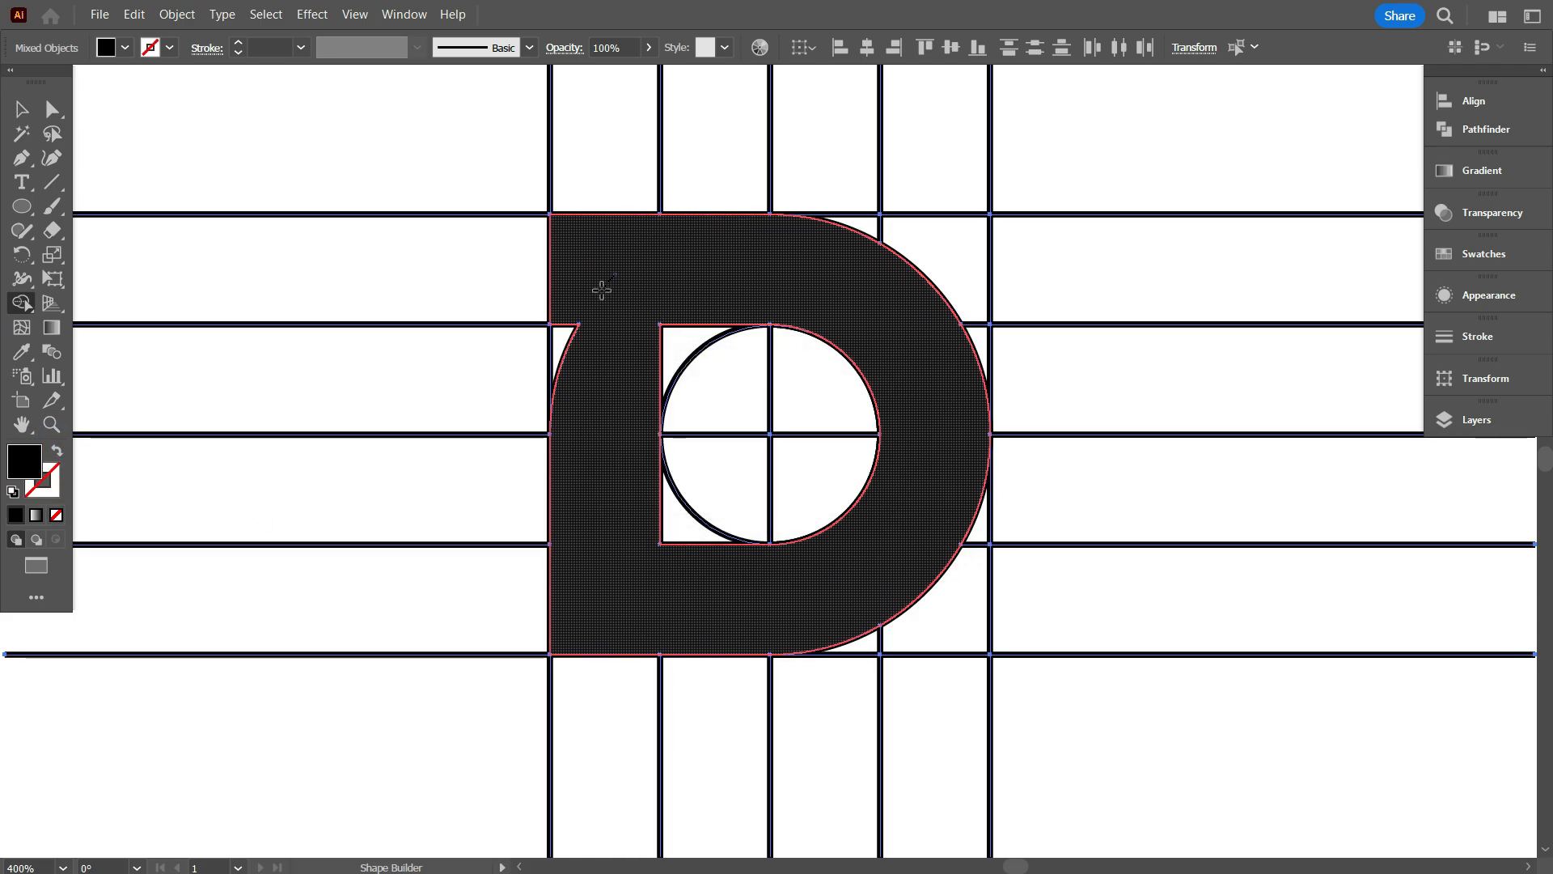
left_click_drag(614, 277, 568, 346)
Separate the black D from the construction grid and delete all leftover lines and circle pieces.
scroll(694, 442, "down", 2)
key("v")
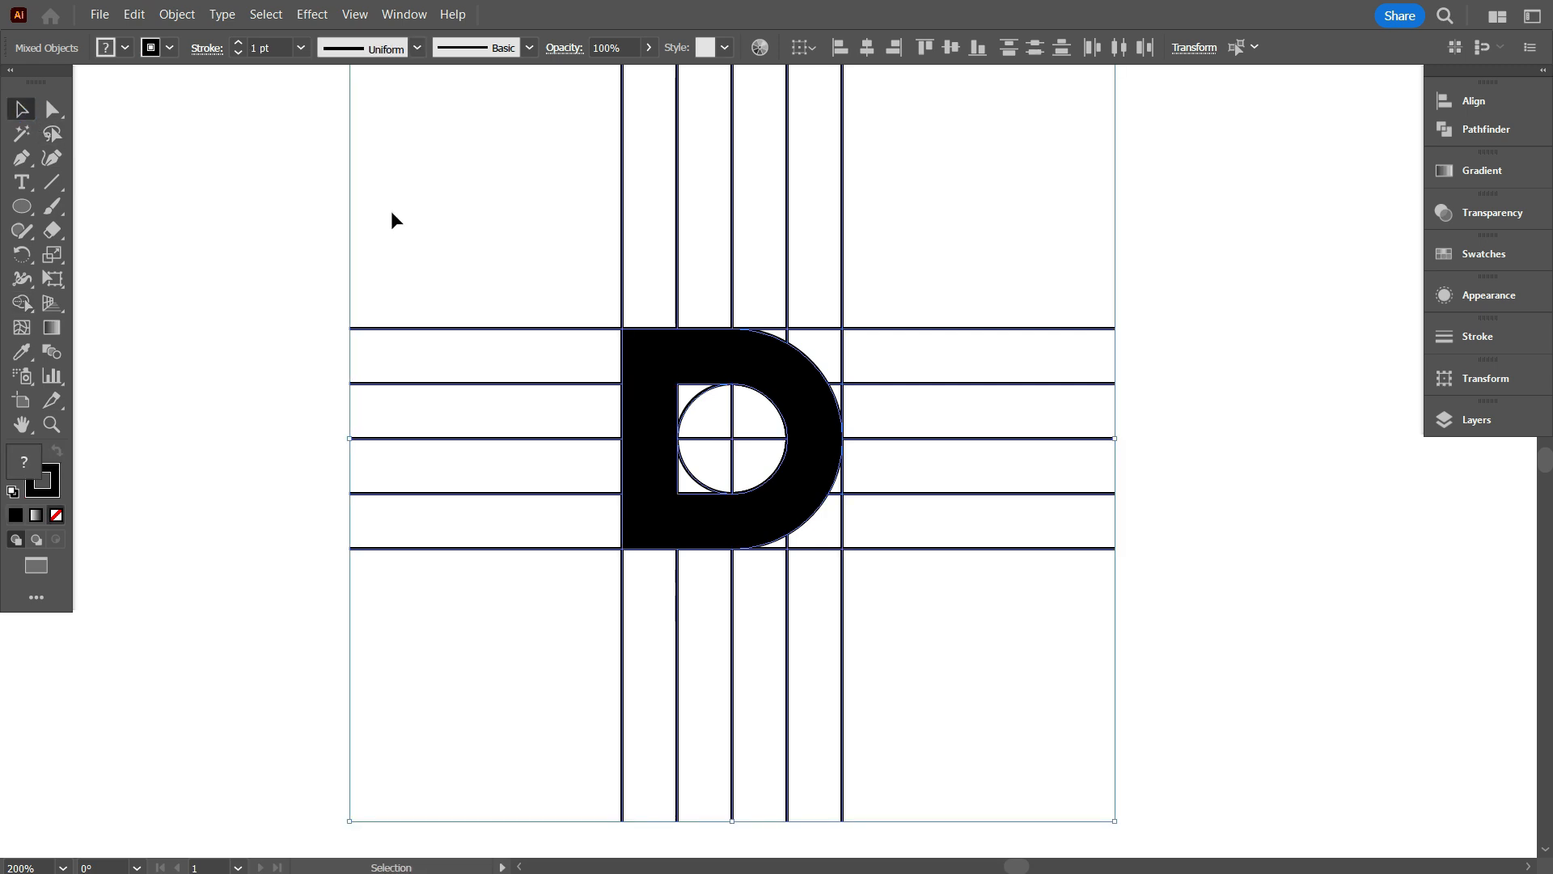
left_click(391, 219)
left_click_drag(658, 397, 1225, 392)
left_click_drag(547, 291, 904, 631)
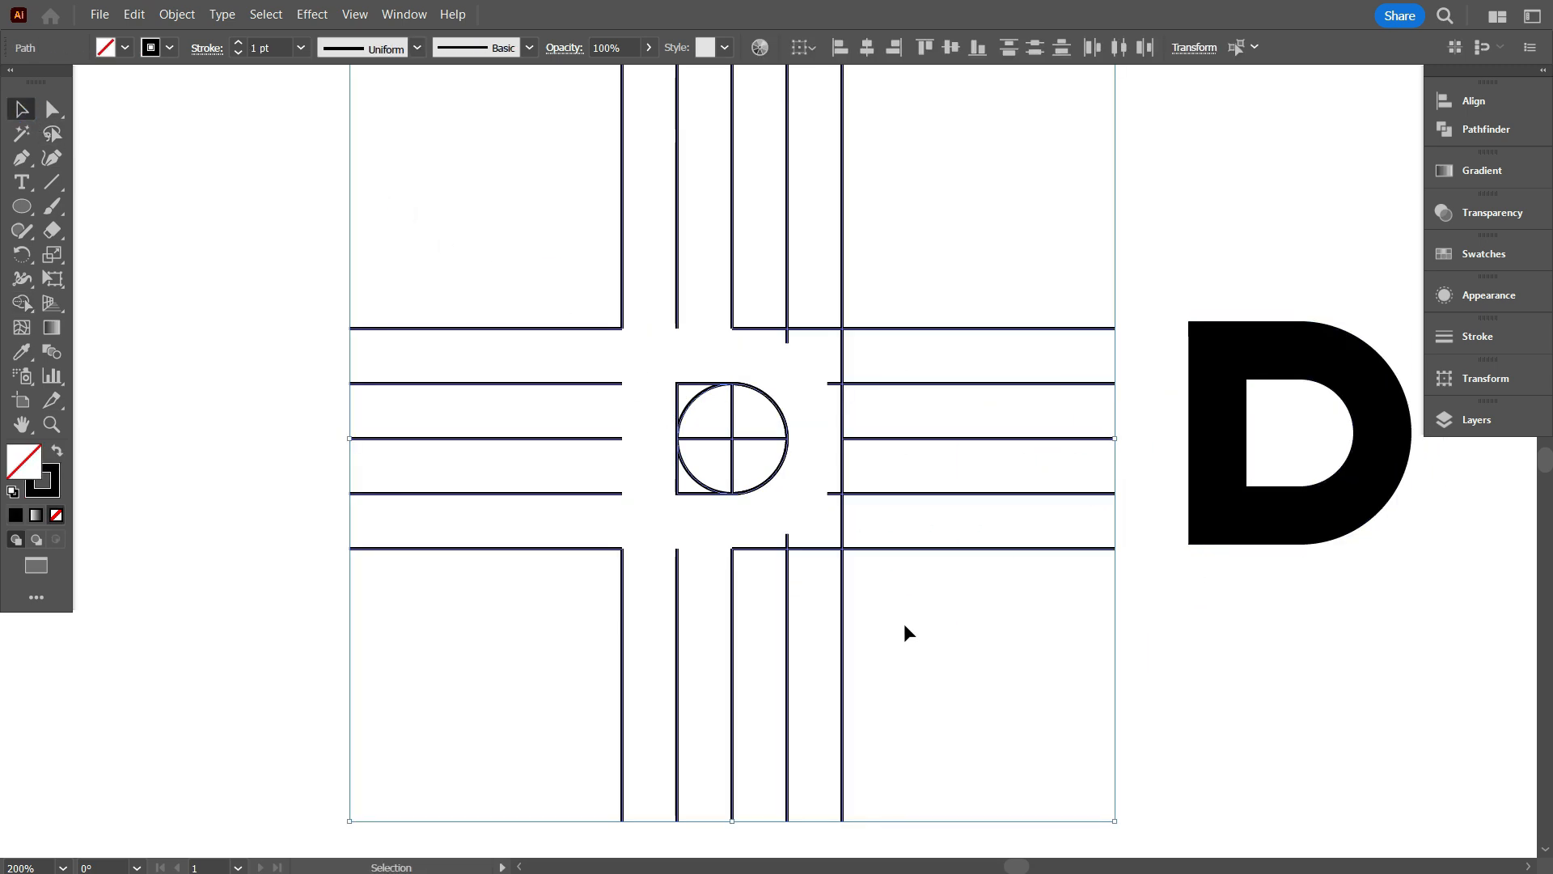
key("Delete")
Move the D back to the middle of the cleared area and remove its stroke.
left_click_drag(1213, 461, 666, 465)
left_click(170, 47)
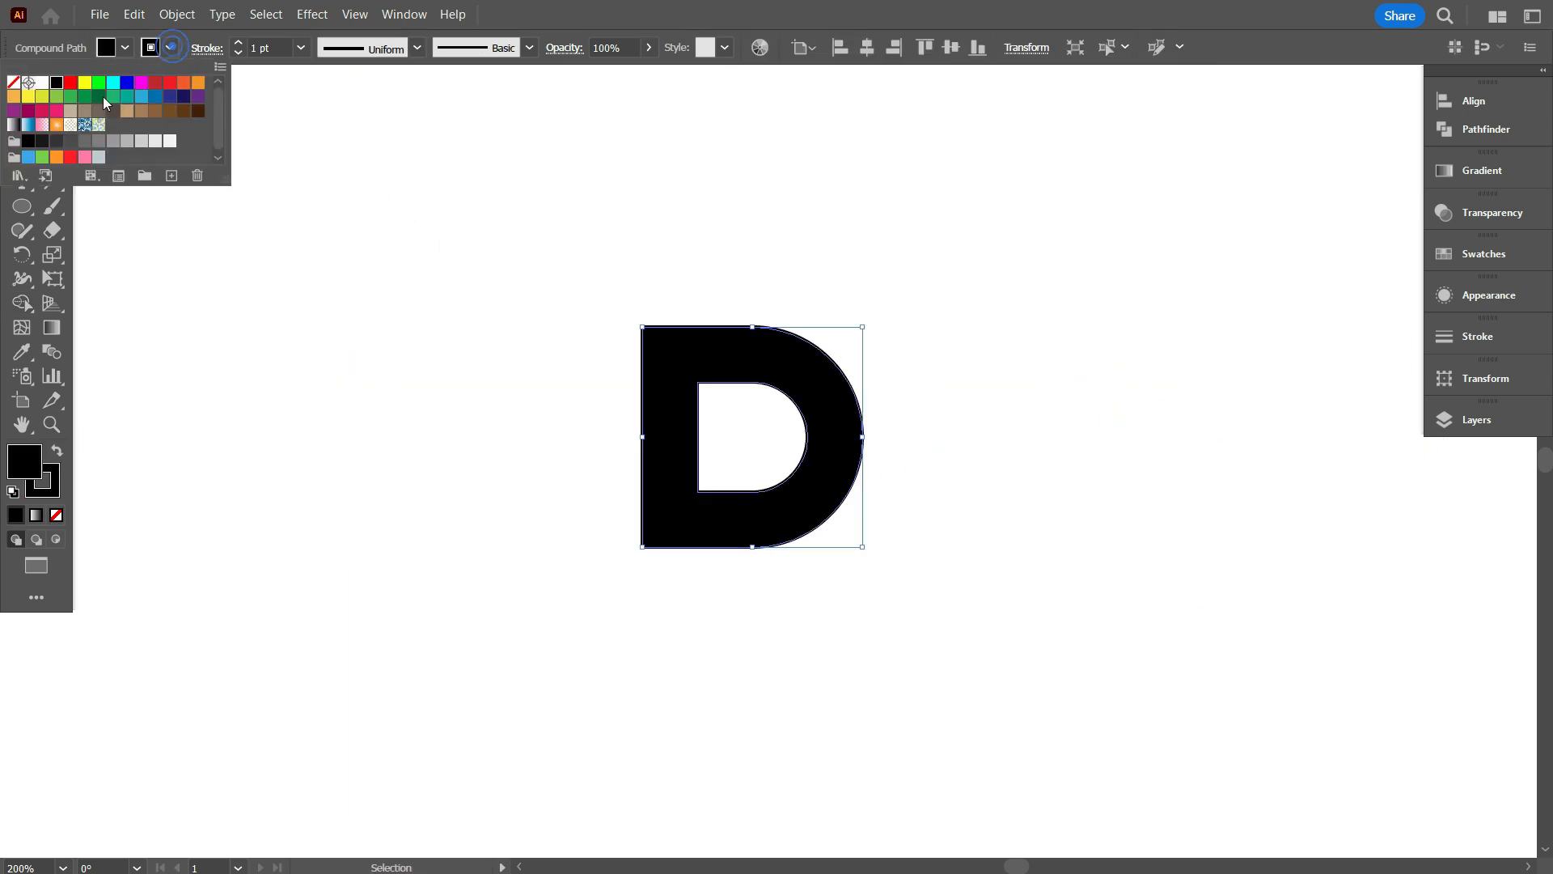
left_click(27, 92)
left_click(470, 465)
Duplicate the D and overlap the two letters diagonally, offset by one bar width across and one down.
left_click_drag(664, 388, 955, 402)
left_click(906, 612)
scroll(941, 436, "up", 2)
left_click_drag(966, 290, 499, 405)
scroll(356, 416, "left", 4)
left_click(356, 416)
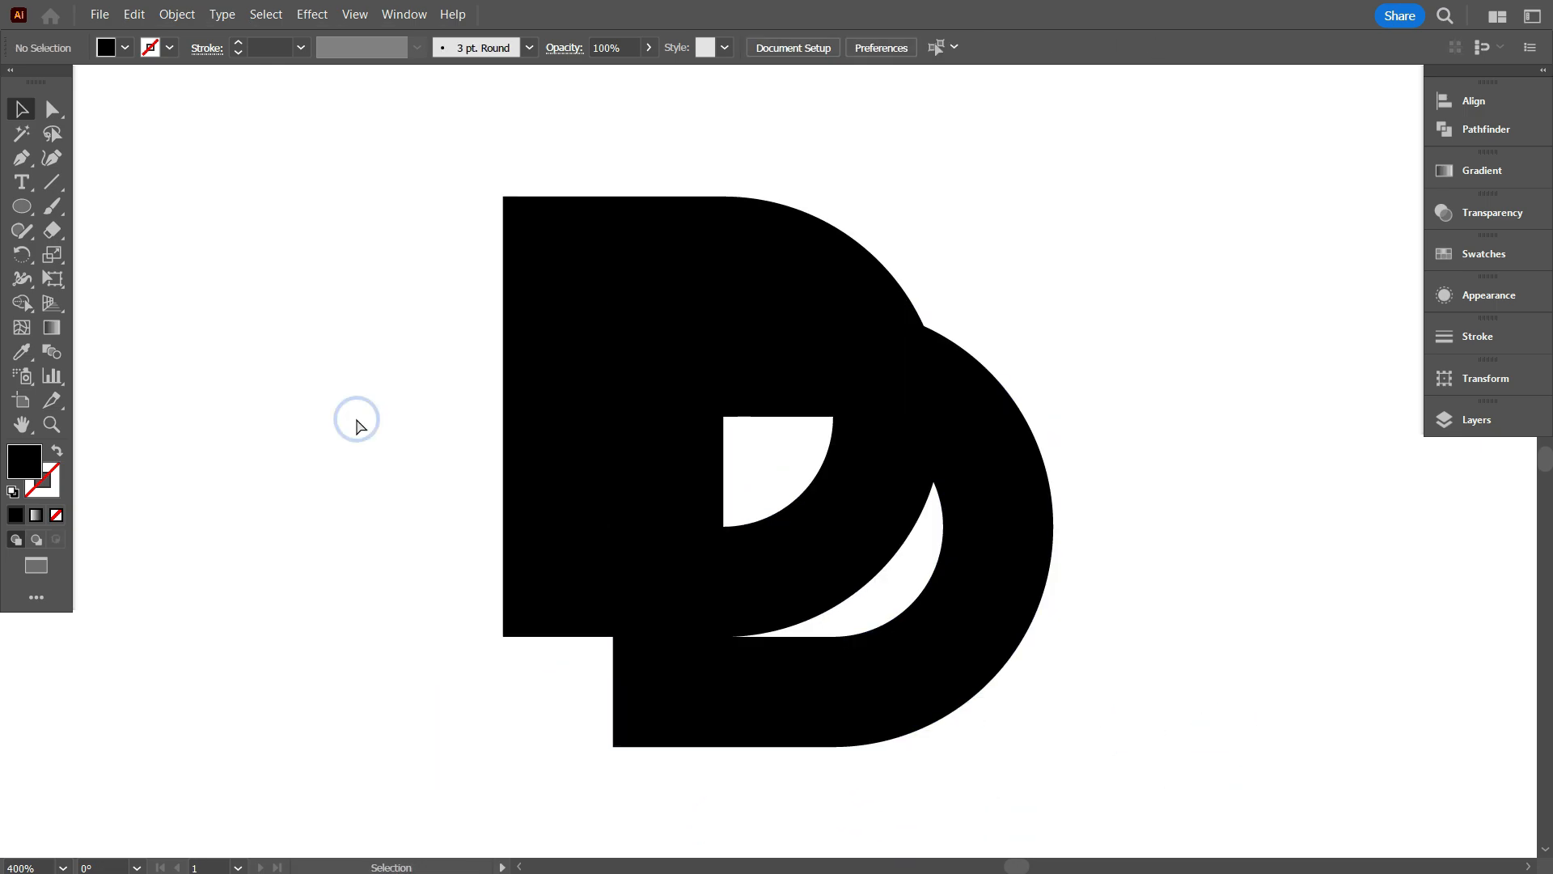
Check in outline view that the edges and corners of the two overlapping Ds line up.
key("ctrl+y")
scroll(616, 332, "up", 5)
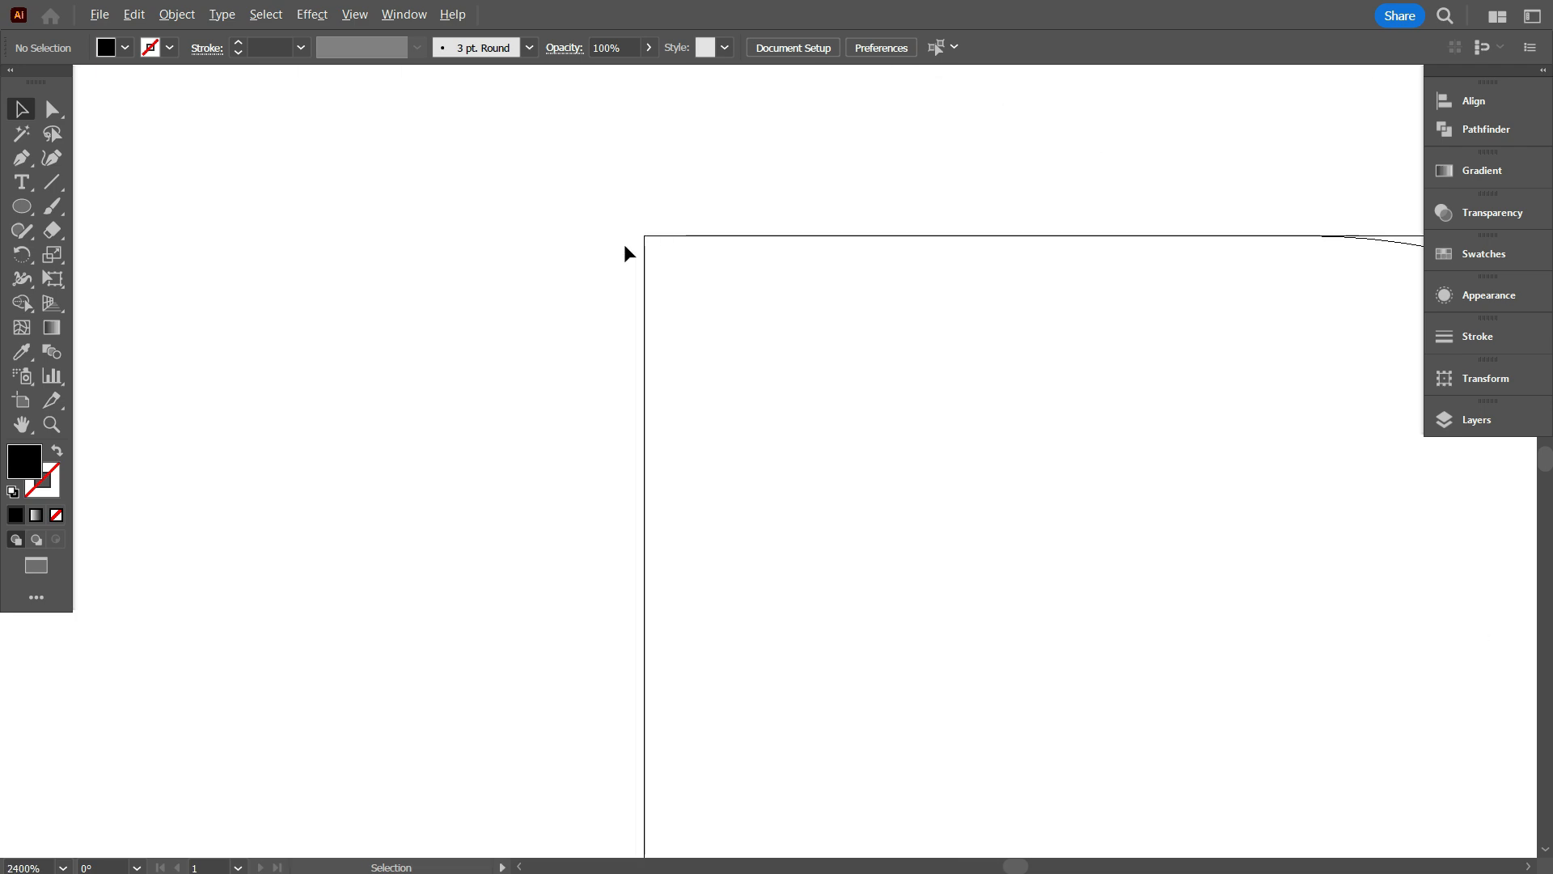
scroll(620, 262, "down", 5)
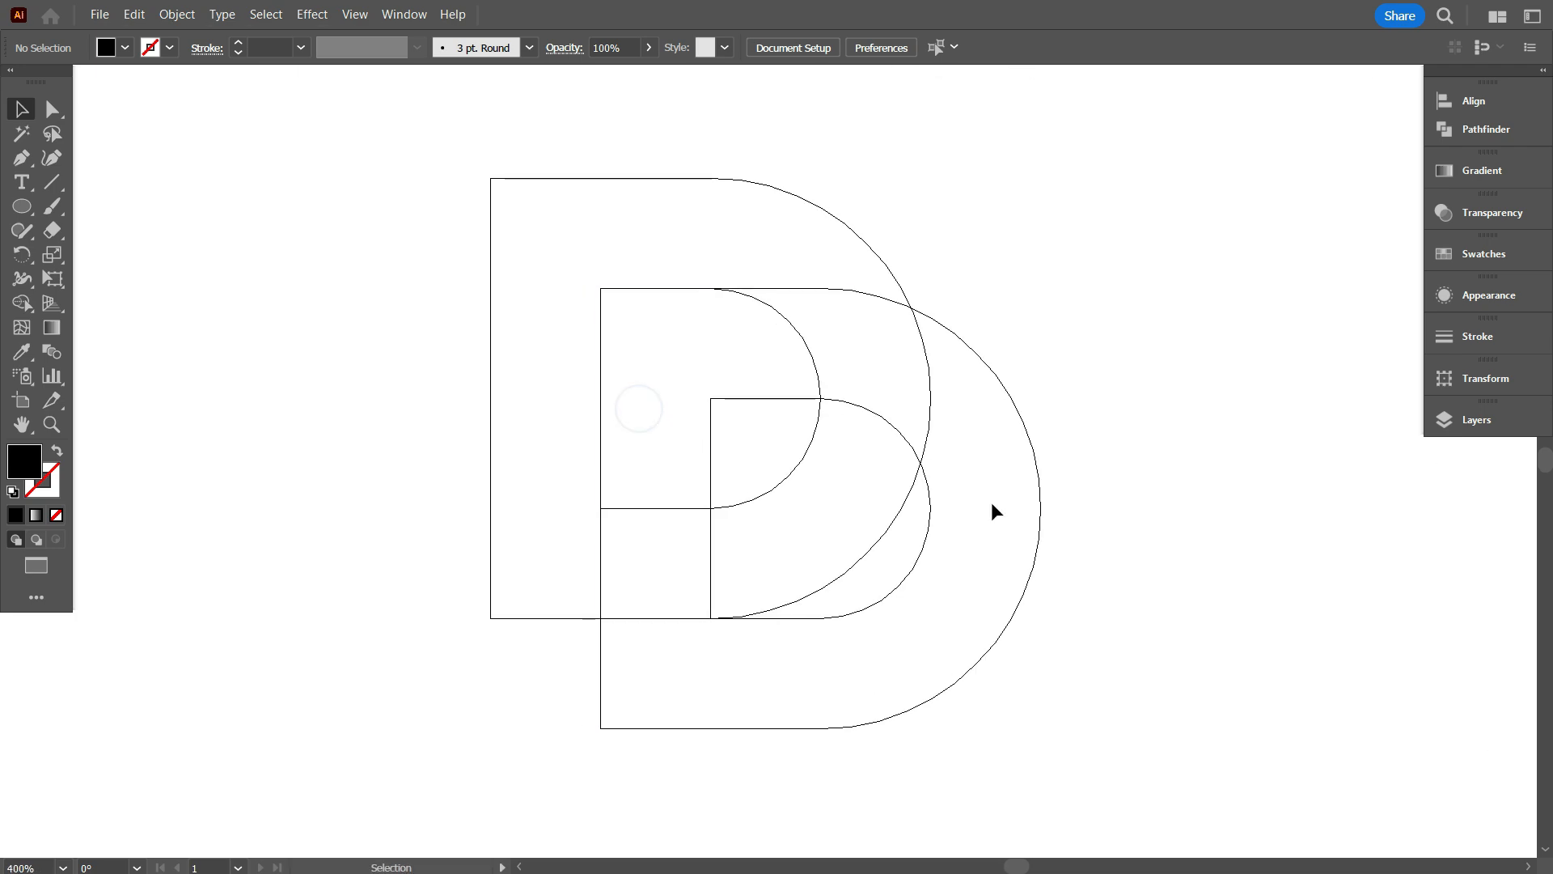
key("ctrl+y")
With Shape Builder, merge the white crescent into the lower D's band and delete the regions inside the upper D's outline.
left_click_drag(245, 269, 1143, 731)
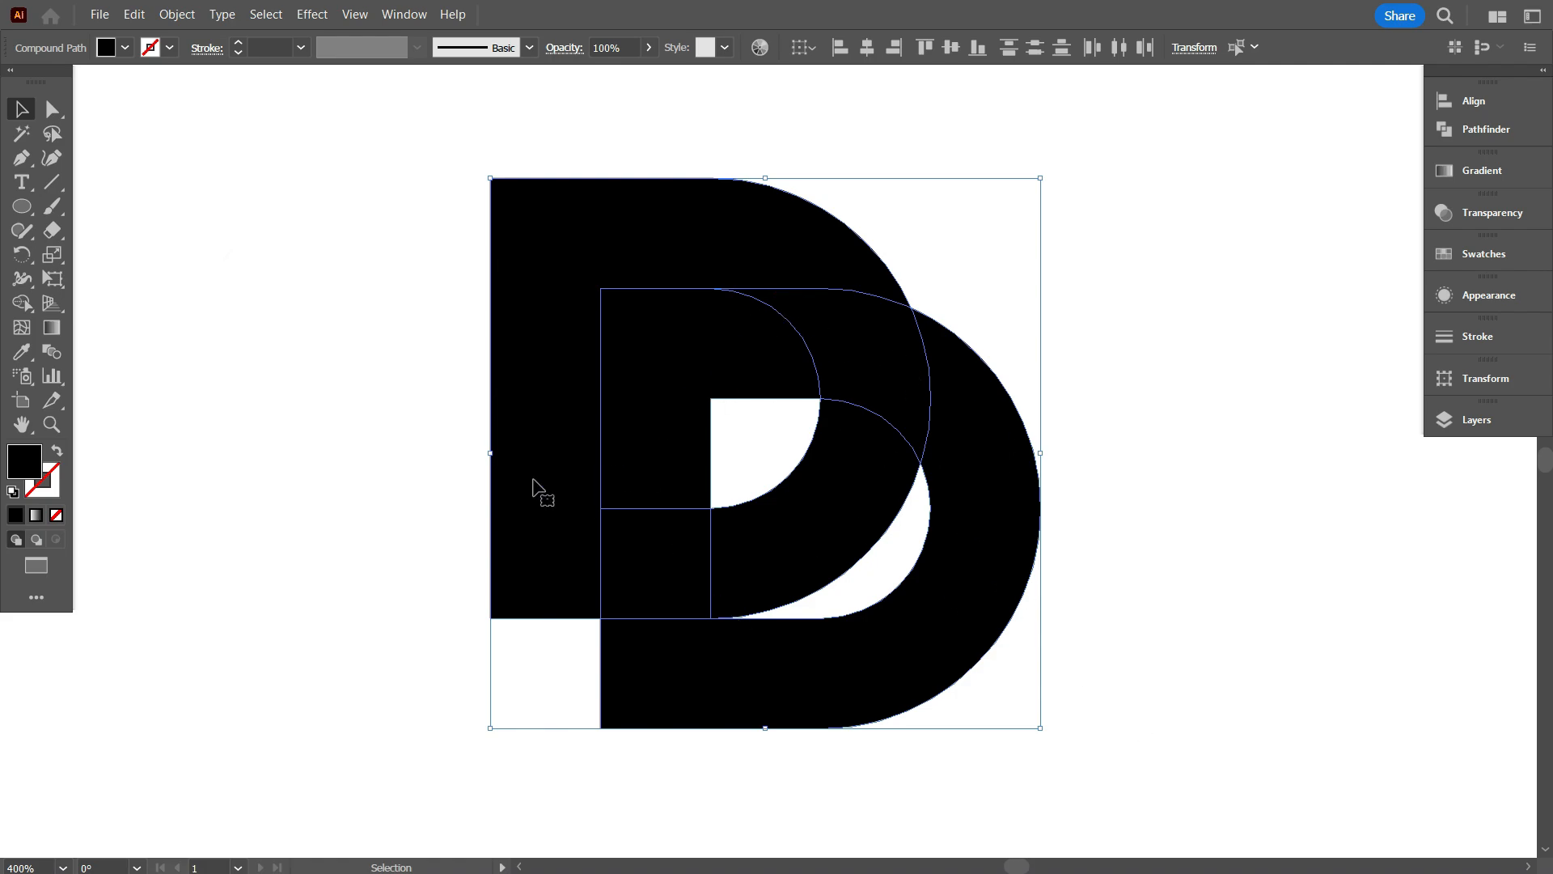
left_click(18, 304)
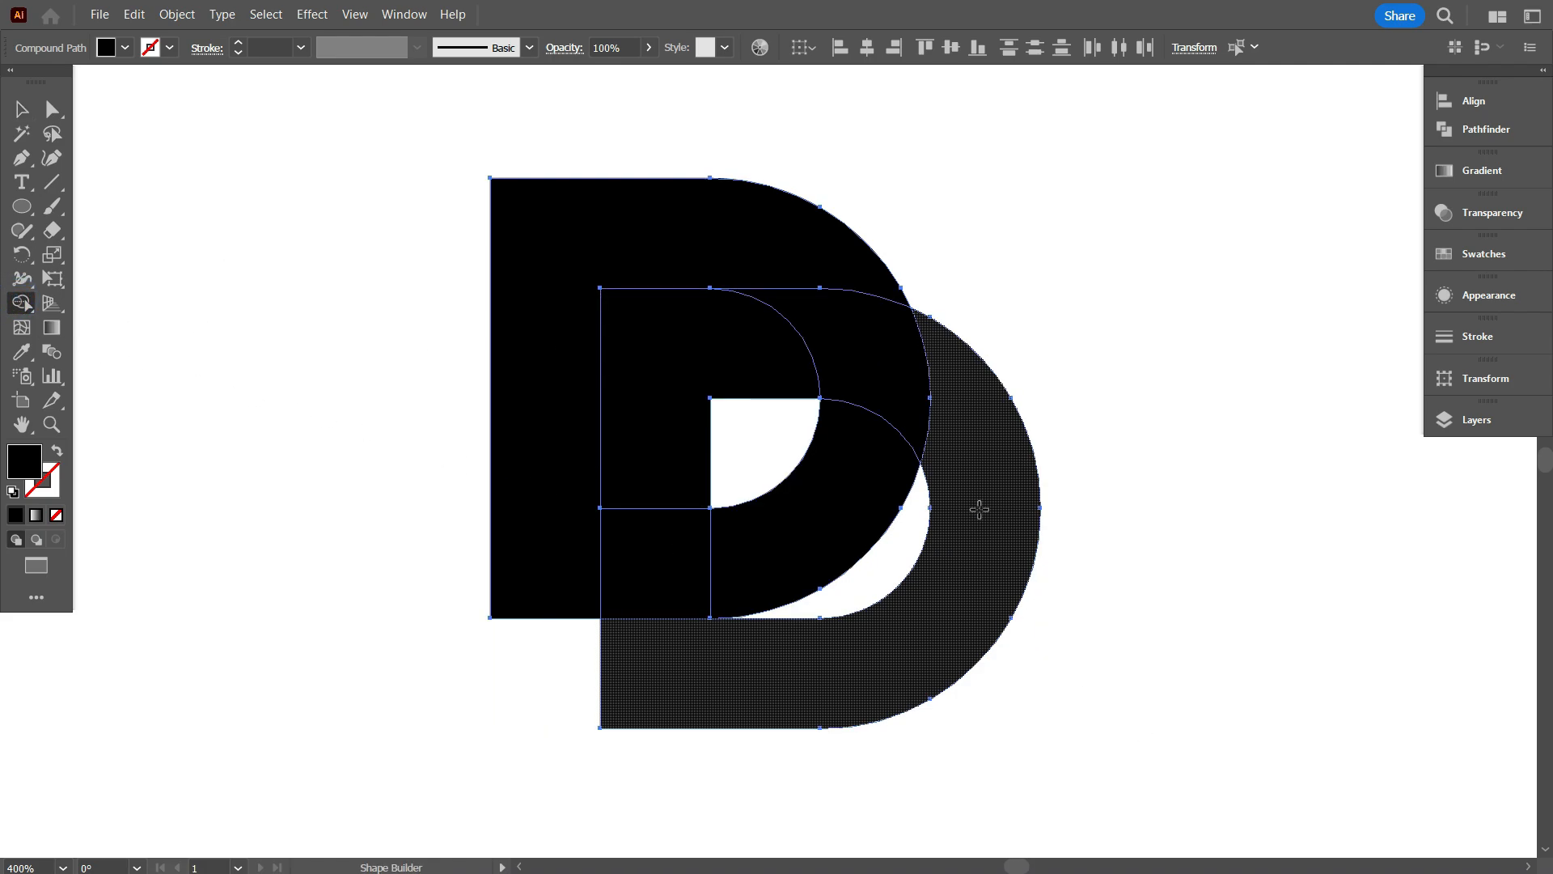
left_click_drag(977, 509, 878, 566)
key("ctrl+z")
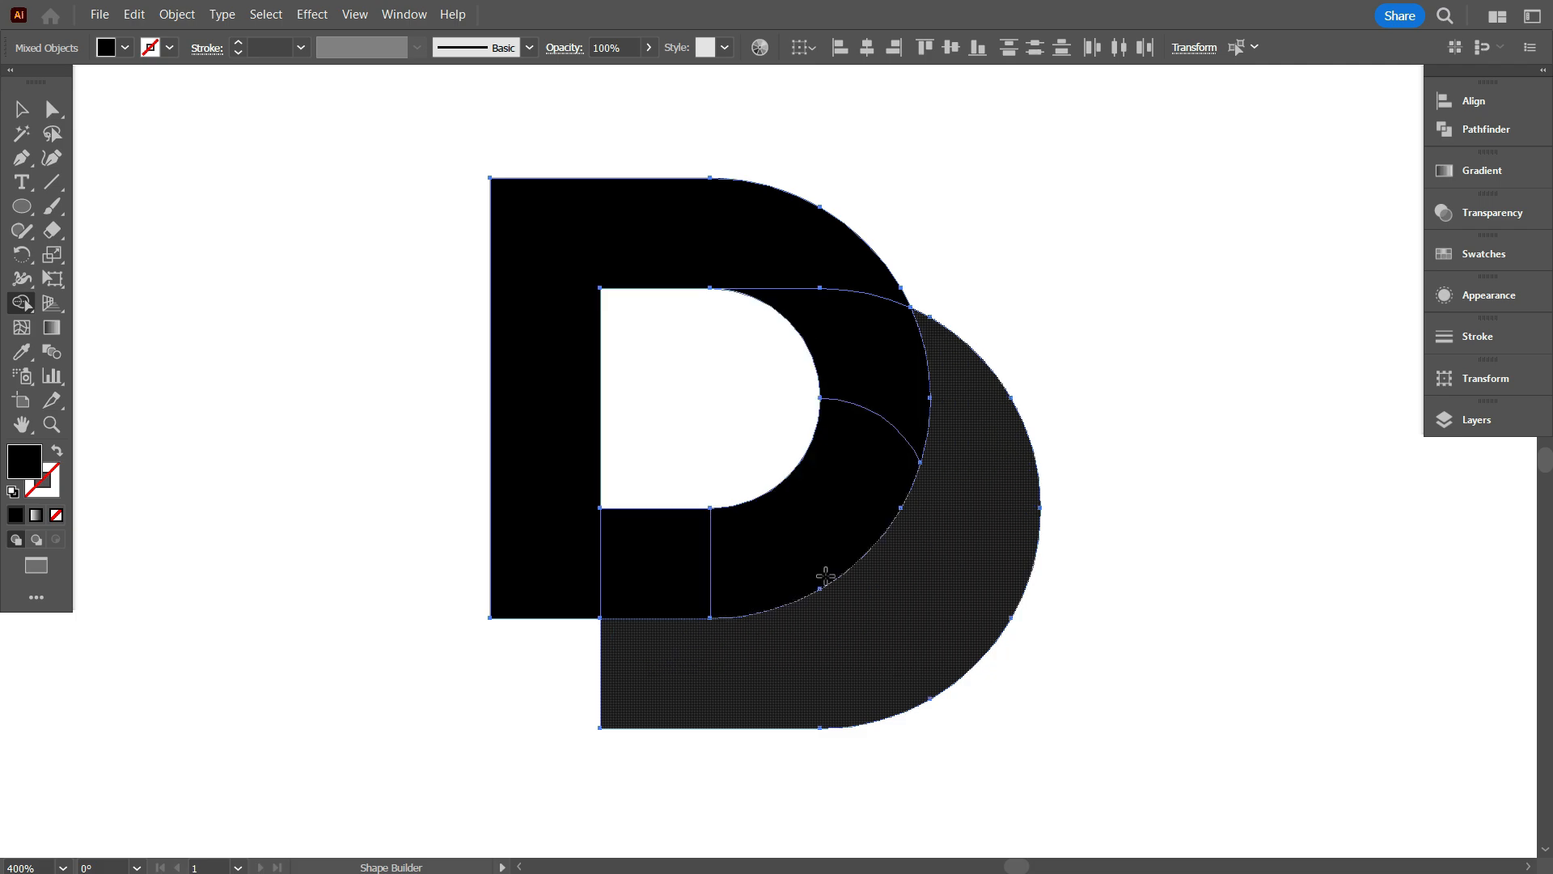
left_click(852, 478, "alt")
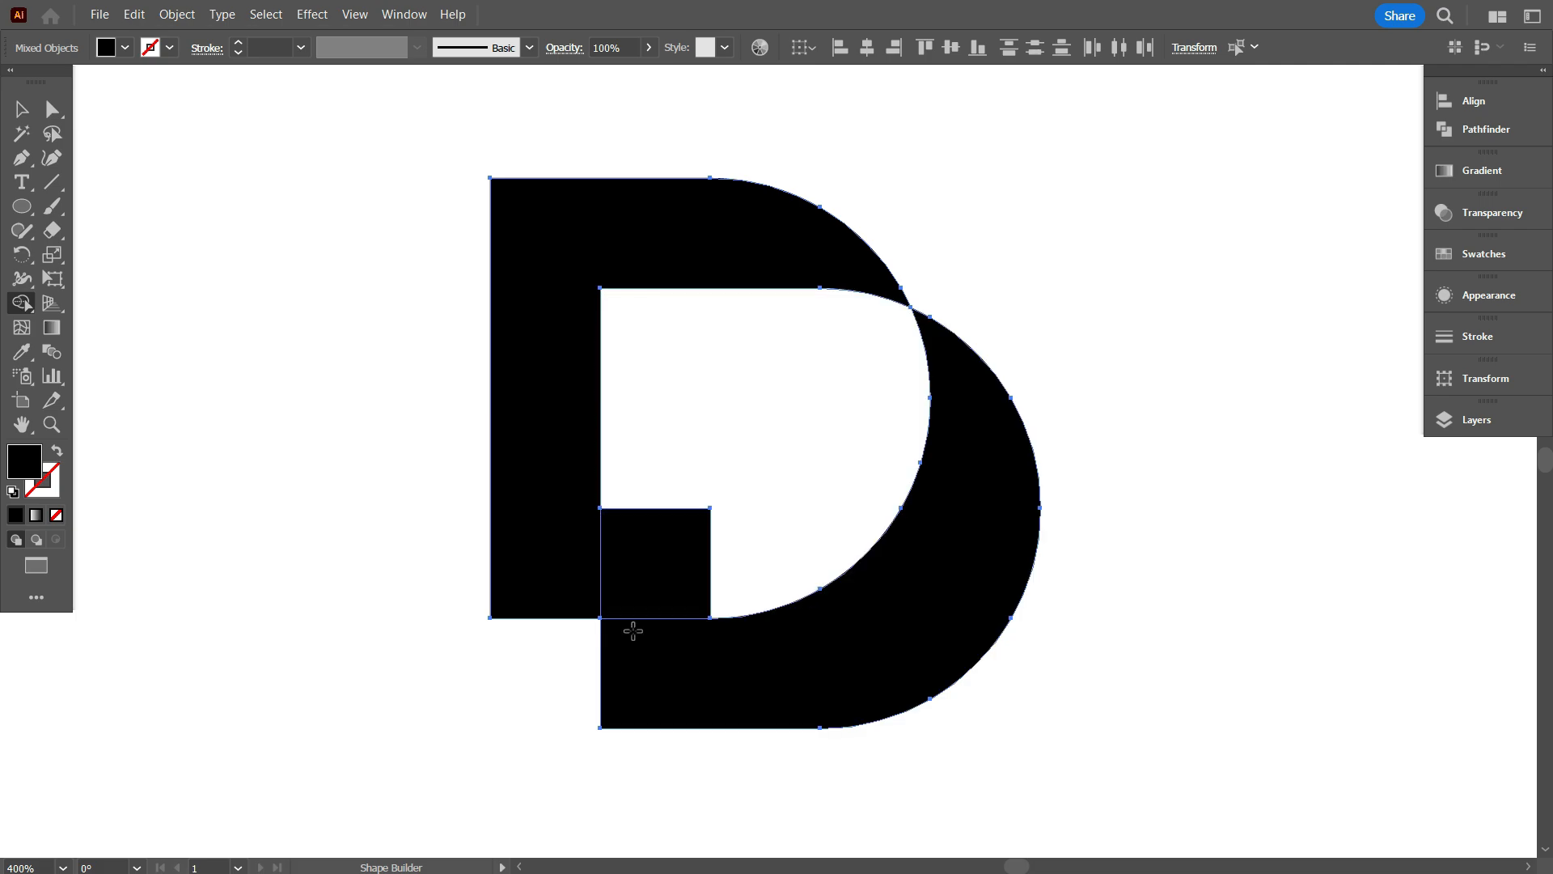
left_click(687, 572, "alt")
left_click(23, 110)
left_click(271, 306)
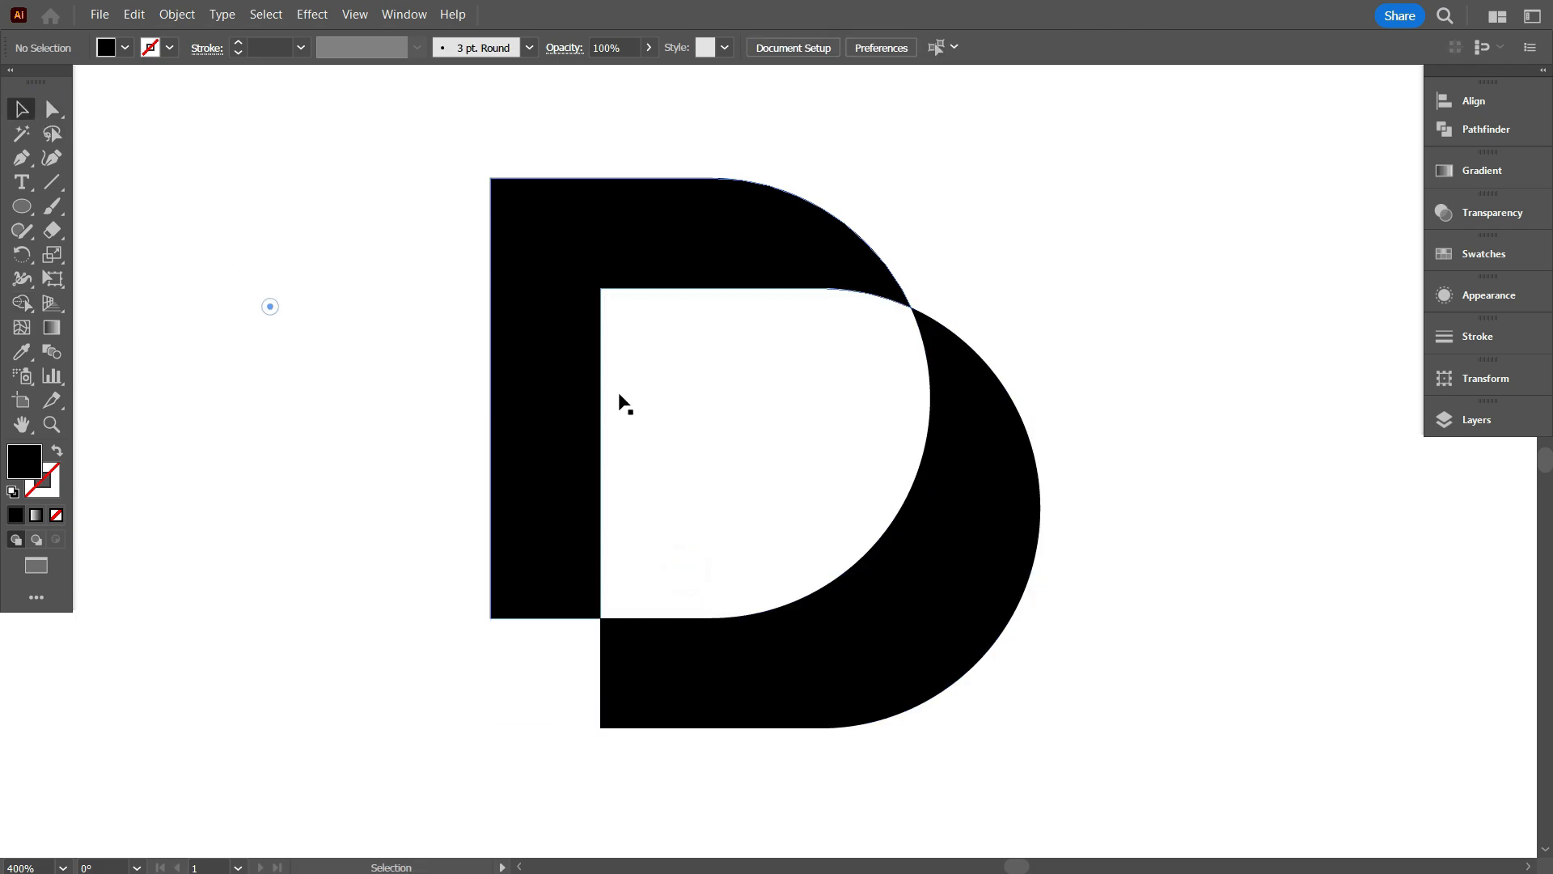
Select the whole finished negative-space D mark, scale it down and place it beside the three earlier logos.
scroll(657, 412, "down", 3)
left_click(914, 517)
left_click_drag(793, 597, 838, 605)
left_click_drag(950, 621, 571, 272)
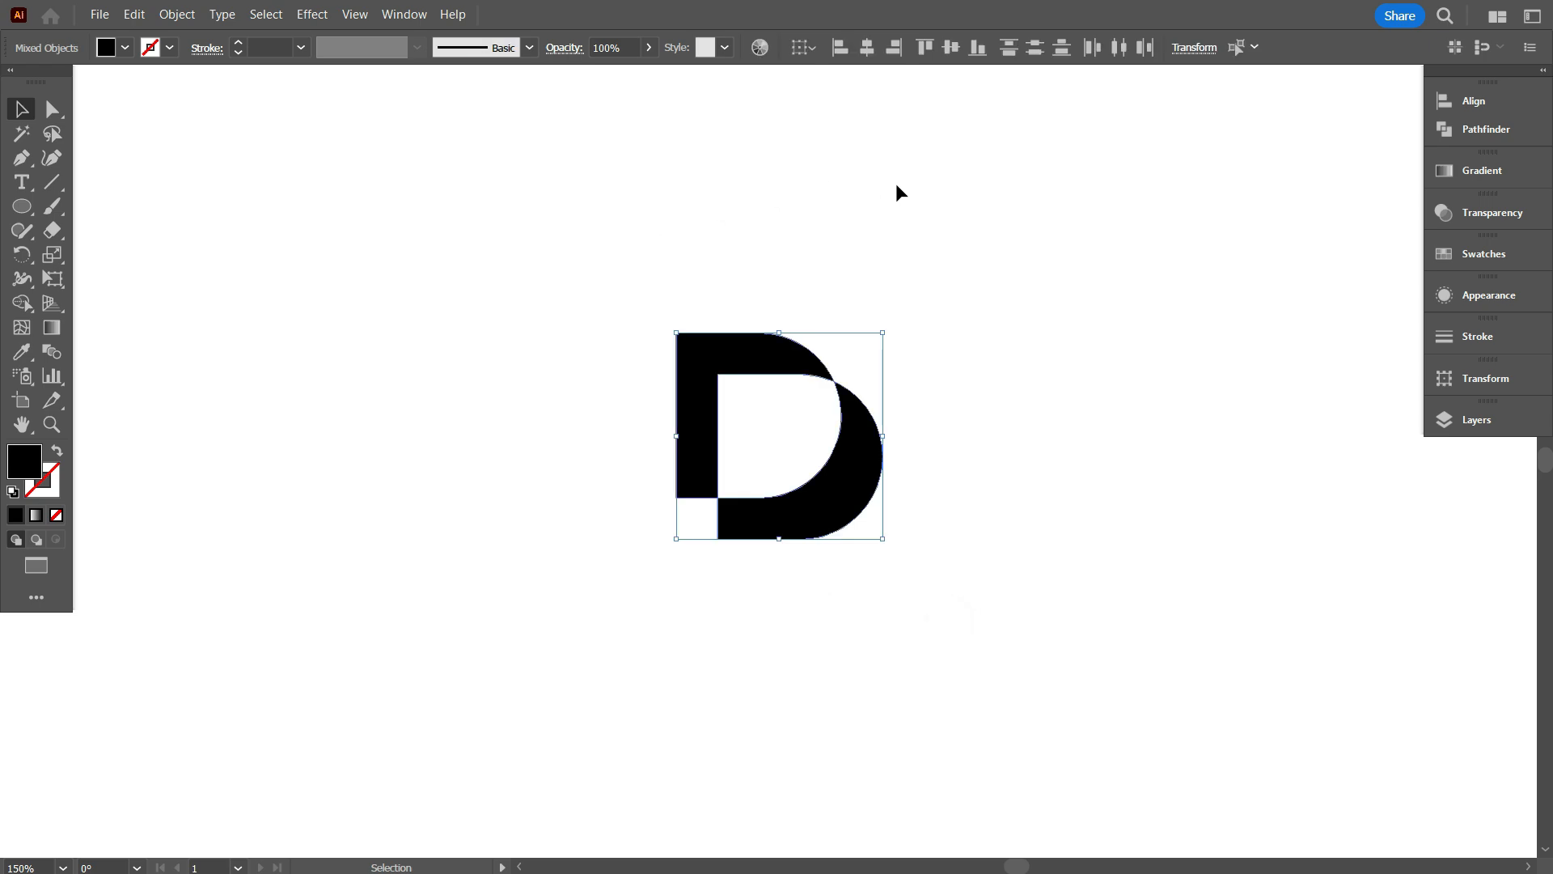
scroll(905, 383, "down", 2)
scroll(896, 450, "up", 3)
left_click_drag(888, 526, 617, 207)
scroll(636, 291, "up", 2)
left_click(662, 375)
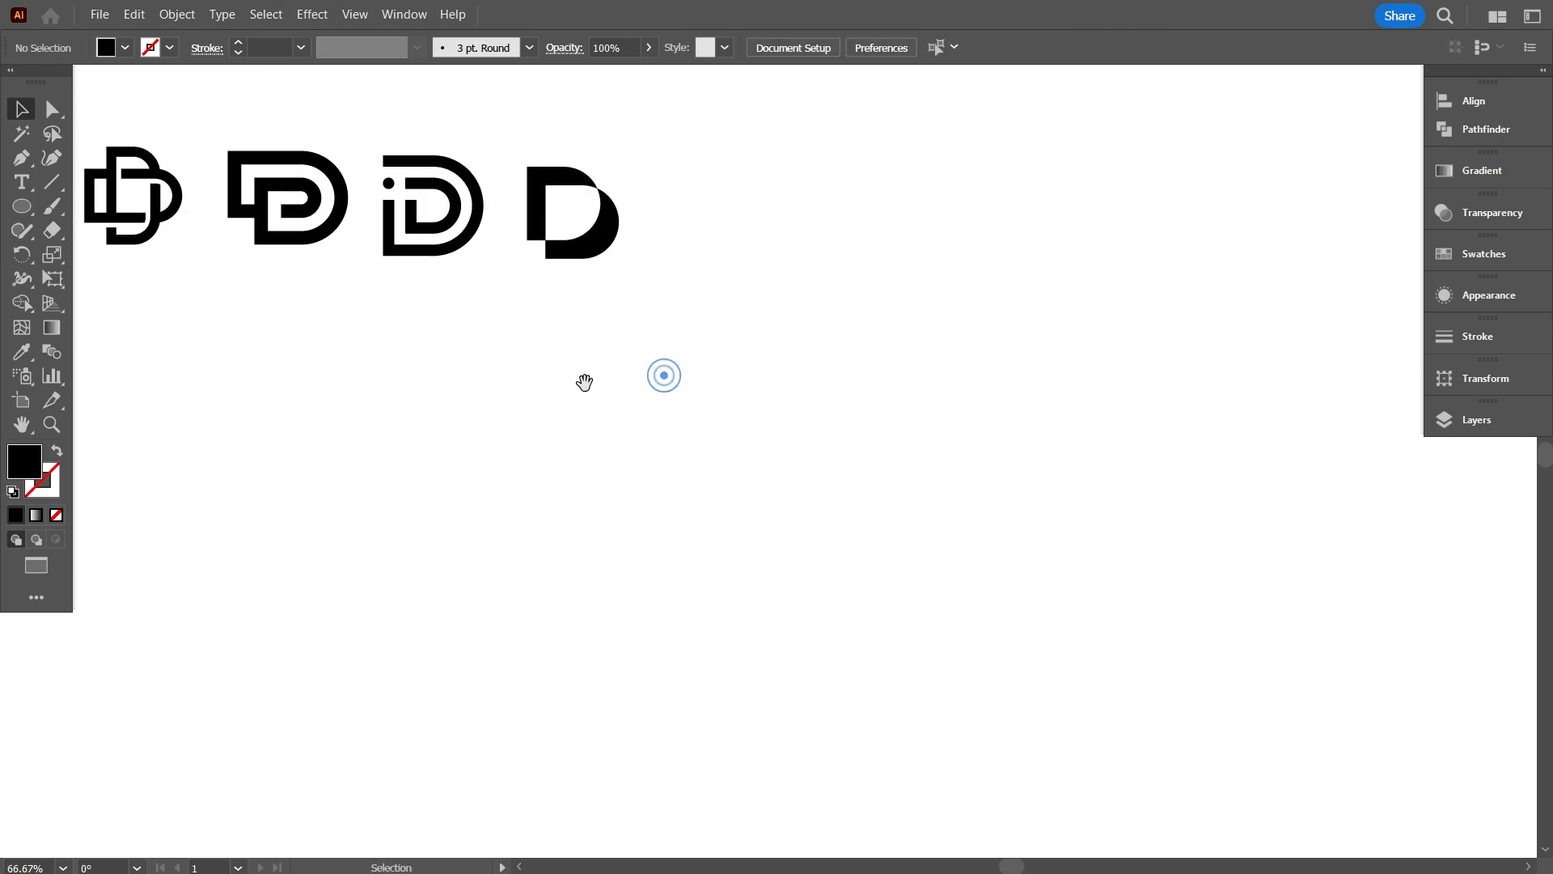
Try to align the bottom edges of all four logos.
left_click_drag(582, 380, 690, 364)
left_click_drag(815, 371, 208, 138)
left_click(979, 50)
left_click(923, 260)
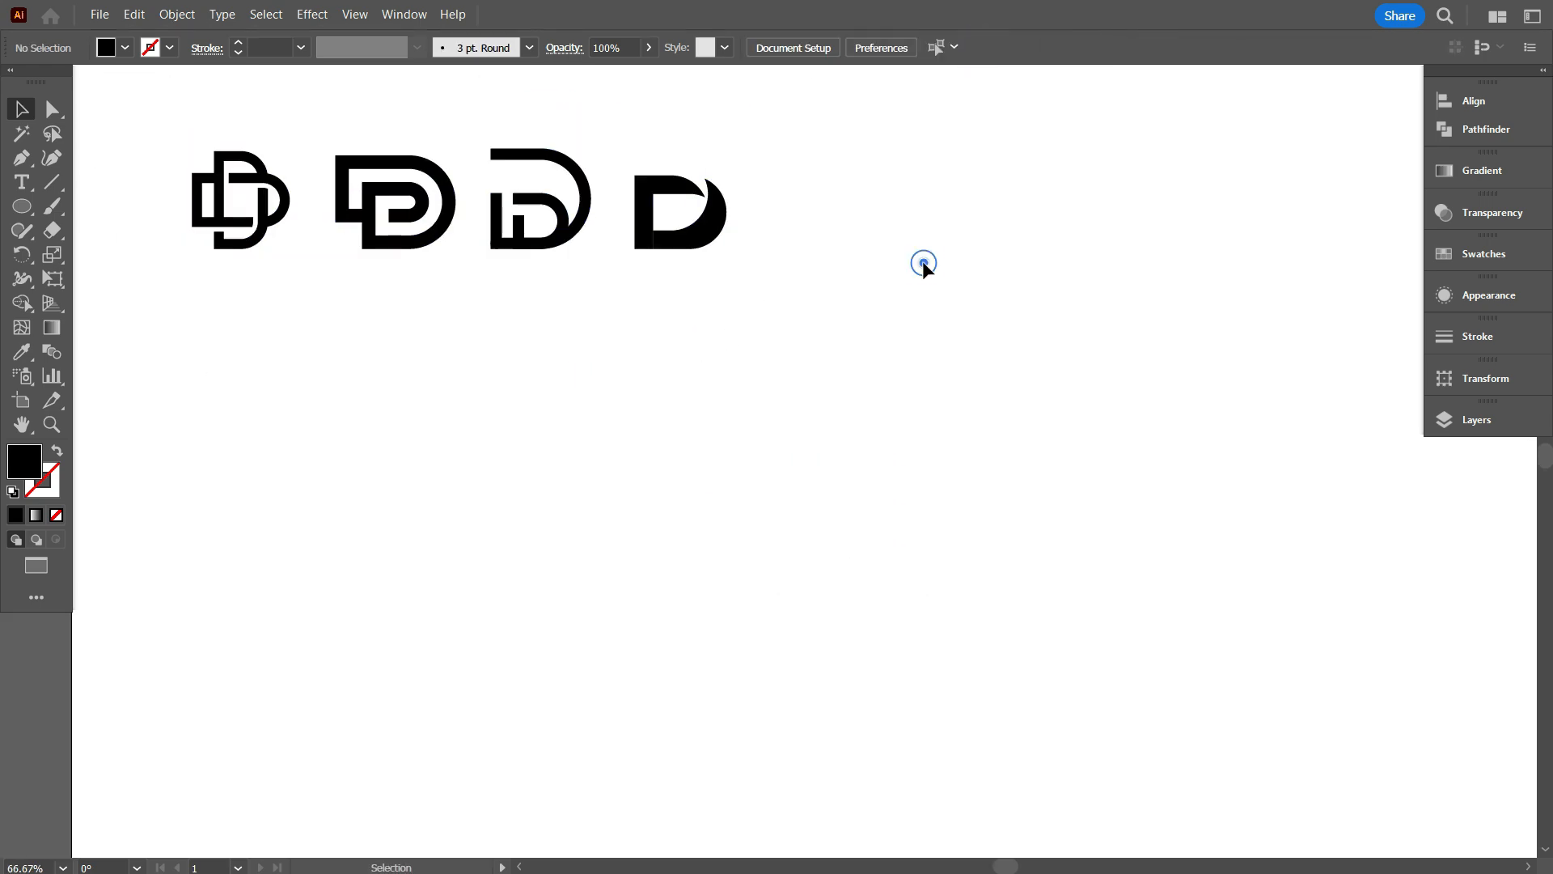
key("ctrl+z")
Enlarge the fourth logo slightly to match the height of the iD mark and line it up in the row.
left_click(838, 381)
scroll(838, 380, "up", 2)
scroll(599, 361, "down", 1)
left_click_drag(718, 312, 678, 184)
left_click(663, 351)
scroll(567, 380, "down", 1)
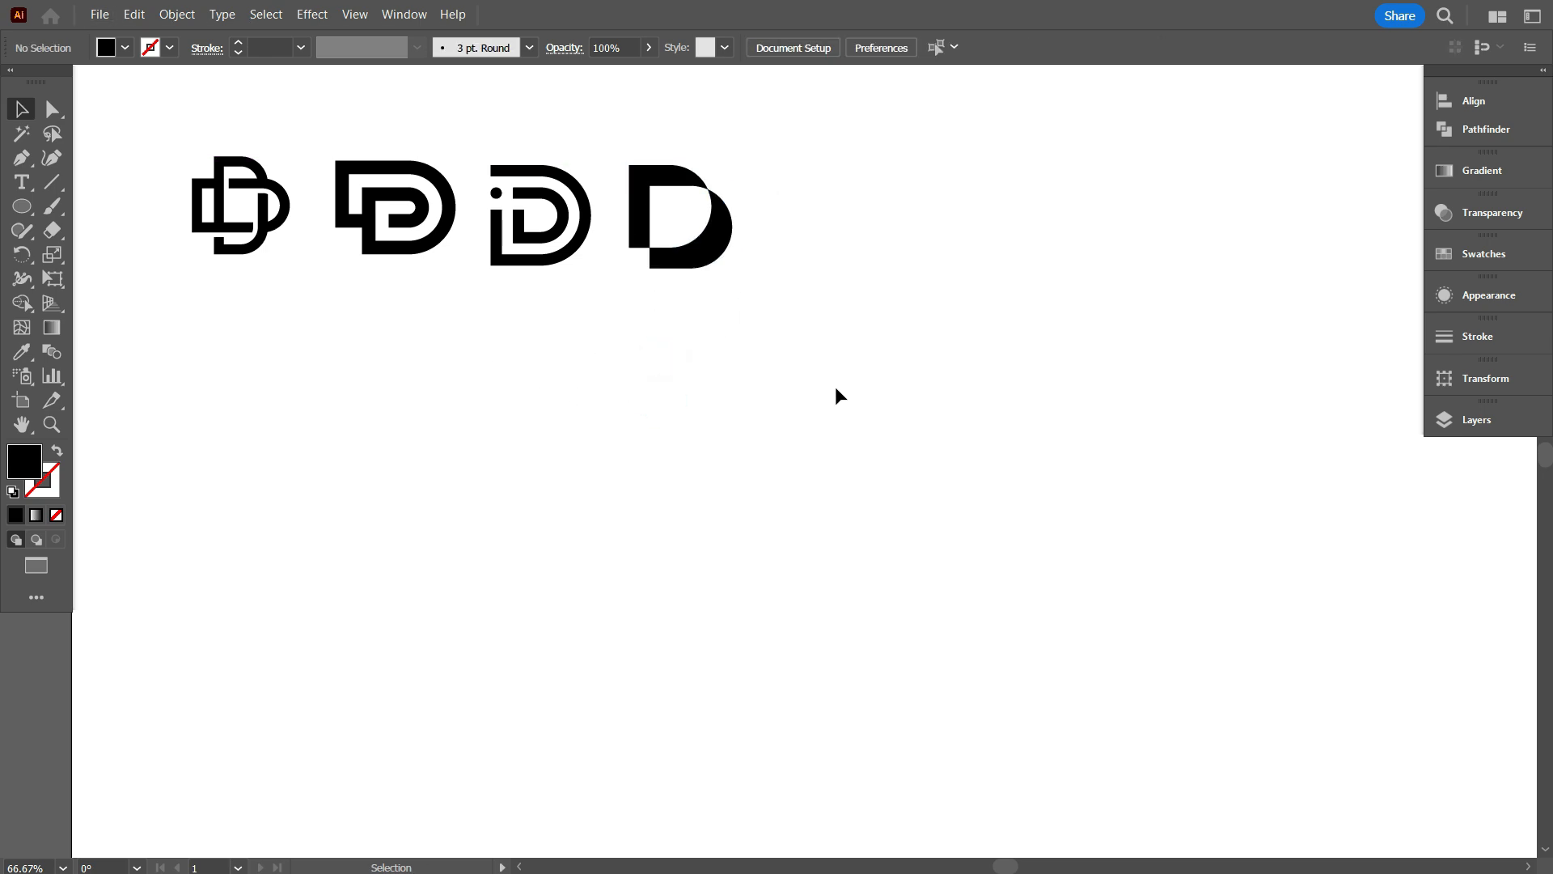
Draw a vertical straight line on an empty area for the fifth mark and give it a 1 pt black stroke.
scroll(838, 395, "down", 1)
scroll(965, 526, "up", 1)
scroll(845, 457, "down", 3)
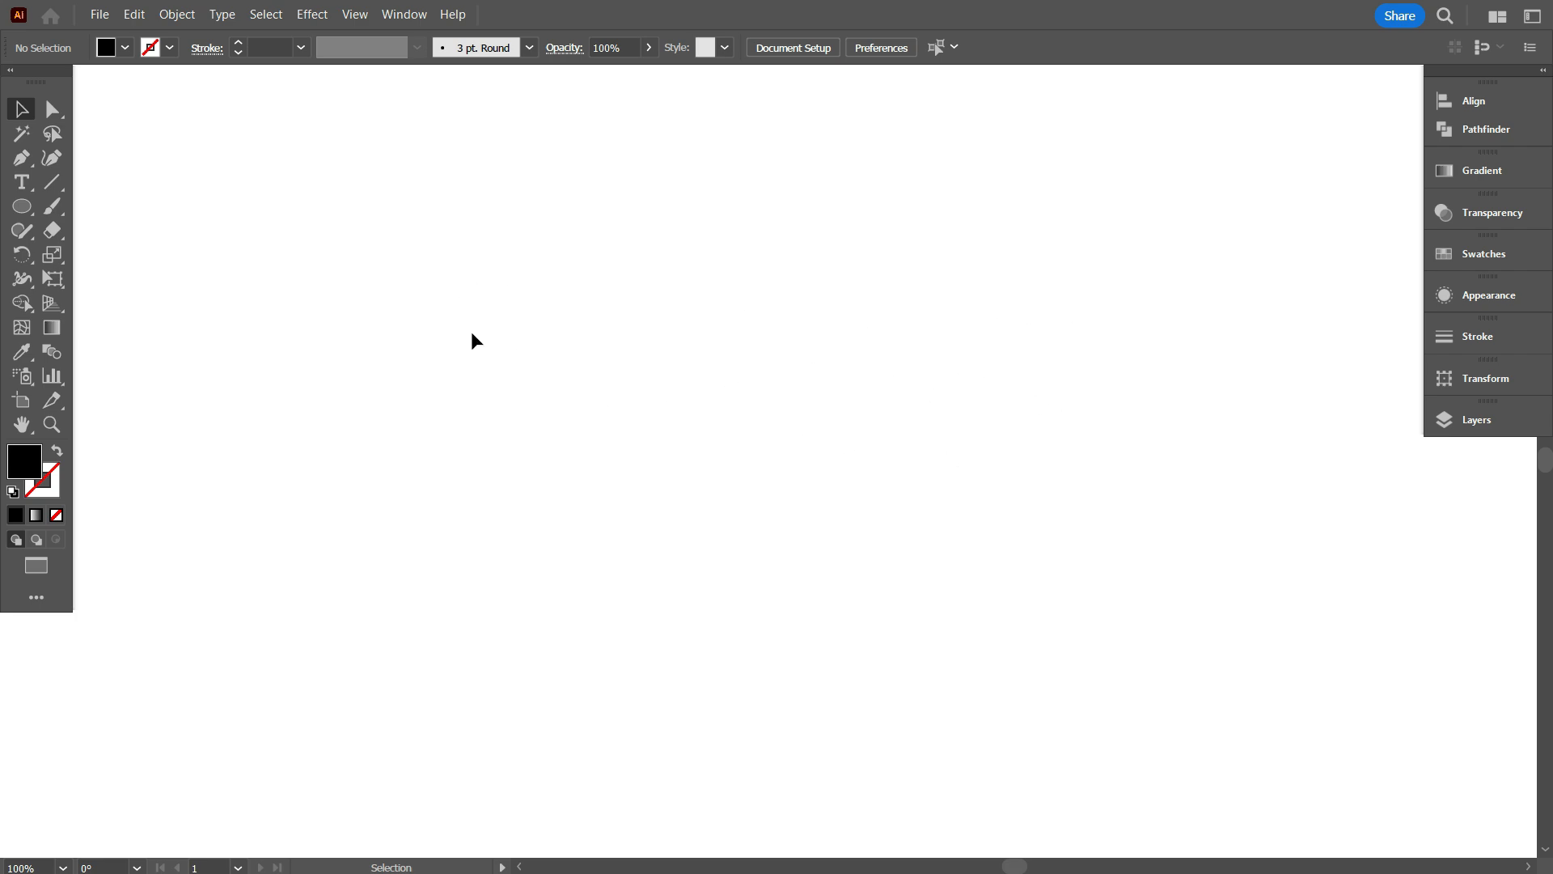
left_click_drag(590, 232, 590, 635)
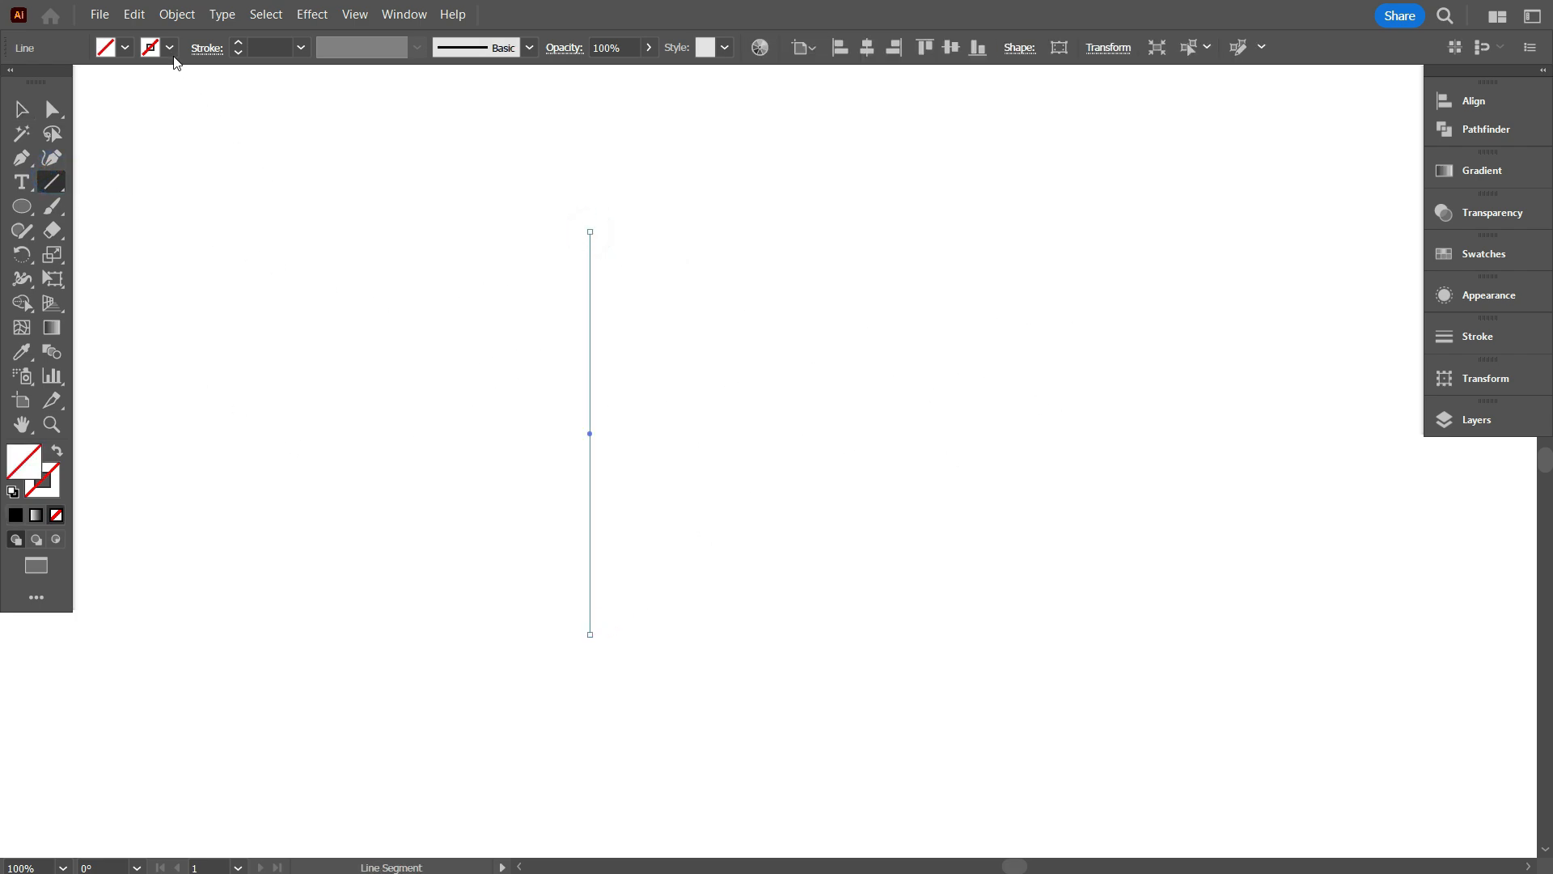
left_click(170, 49)
left_click(65, 85)
left_click(222, 298)
left_click(18, 109)
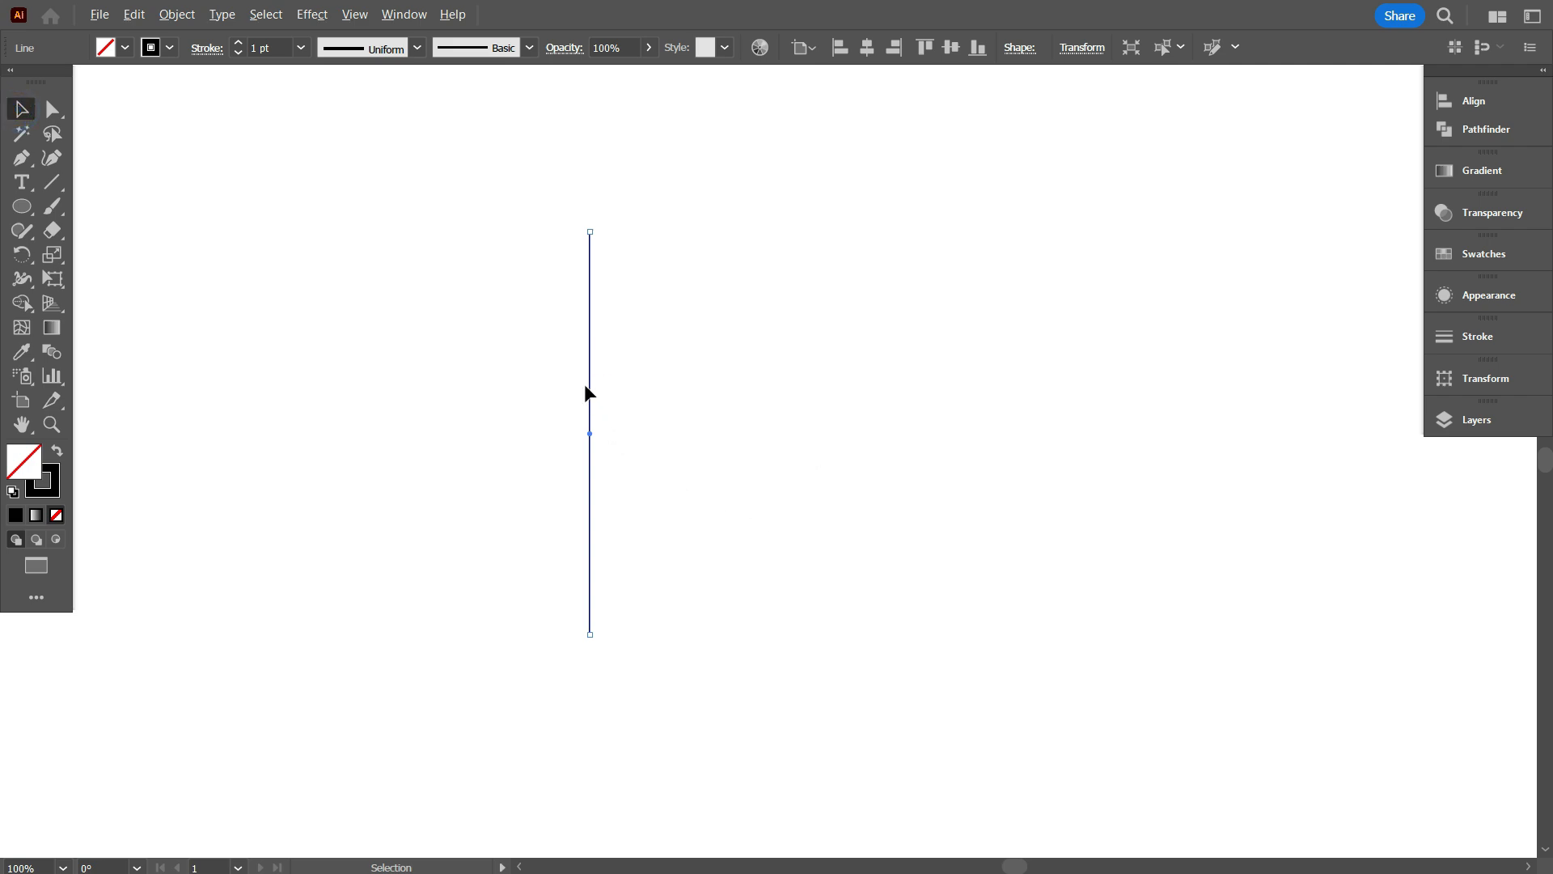
Copy the line sideways by a small gap and repeat the copy until there are thirteen evenly spaced vertical lines.
left_click_drag(586, 393, 613, 395)
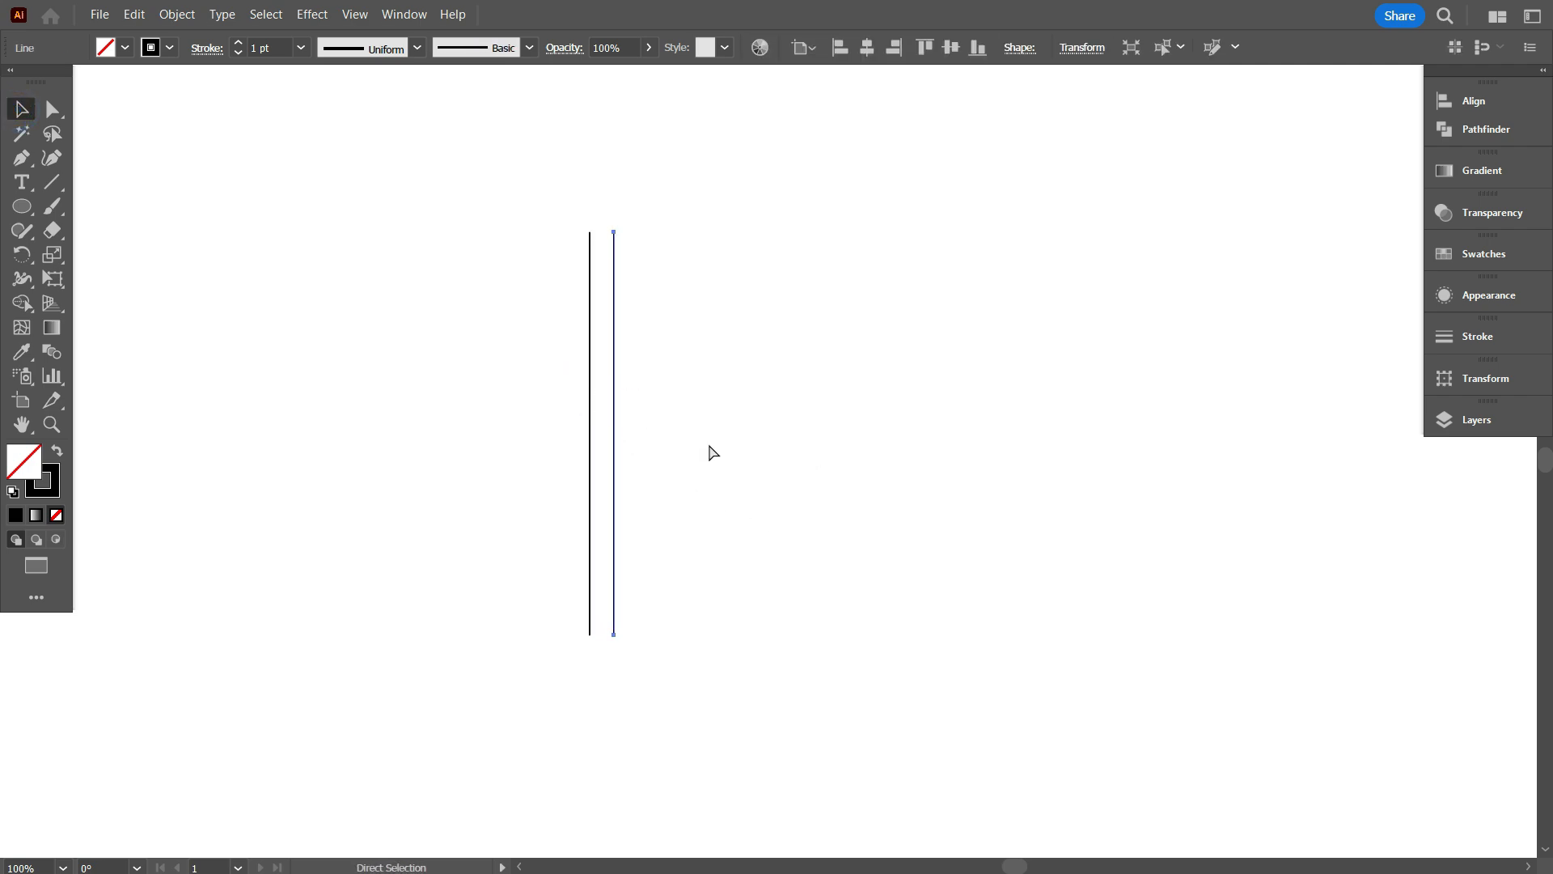
key("ctrl+d")
key("ctrl+d")
key("ctrl+d")
key("ctrl+d")
key("ctrl+d")
key("ctrl+d")
key("ctrl+d")
key("ctrl+d")
key("ctrl+d")
key("ctrl+d")
key("ctrl+d")
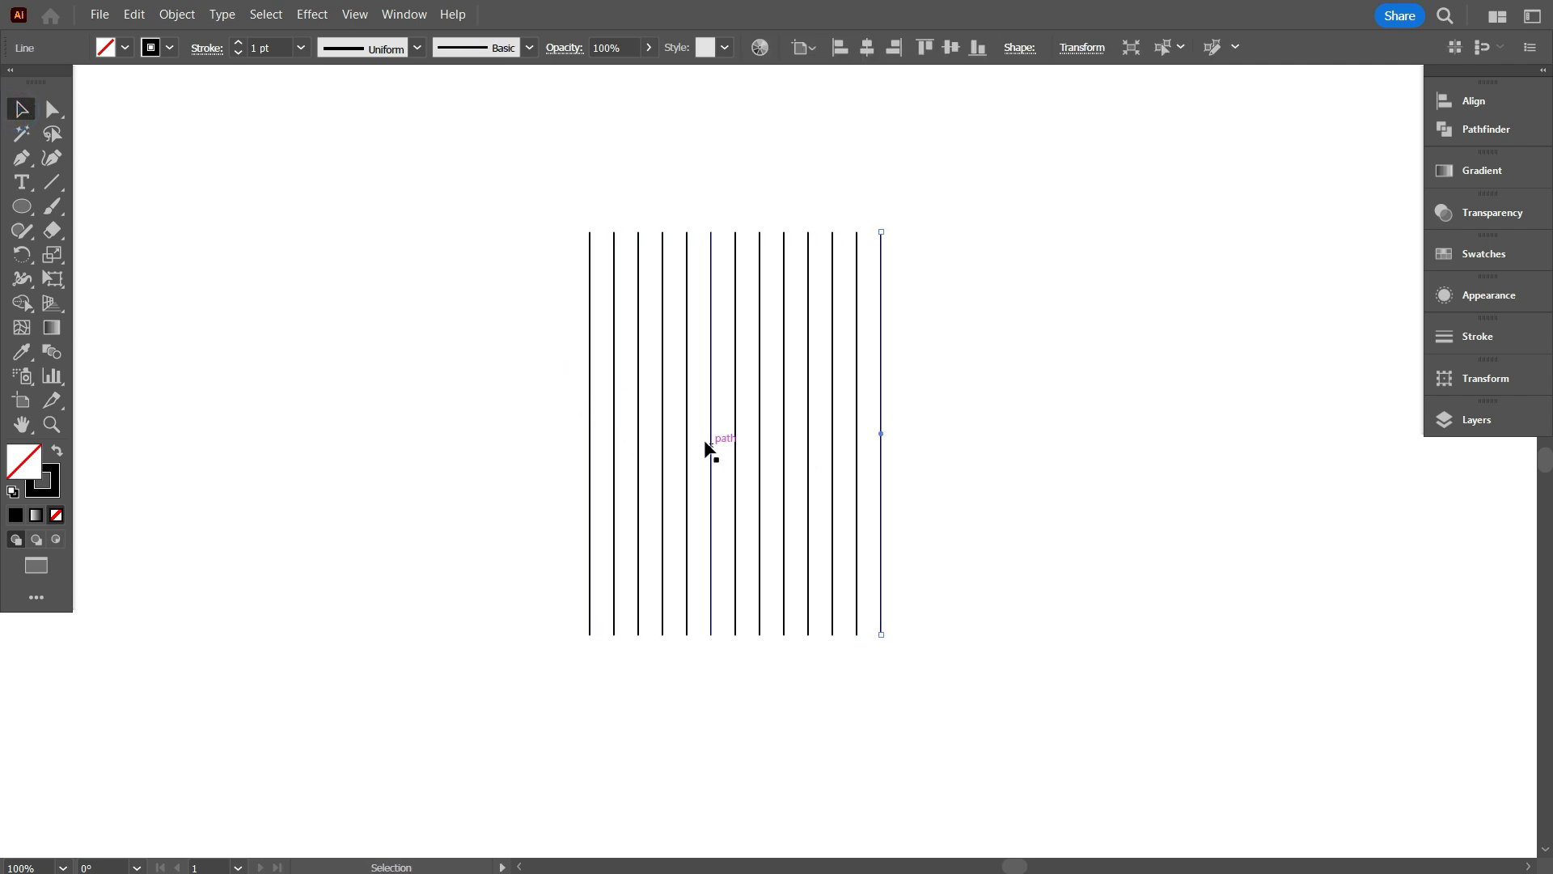
Select all thirteen lines and rotate a copy of the set 90° to form a square crossing grid.
left_click_drag(421, 219, 1077, 480)
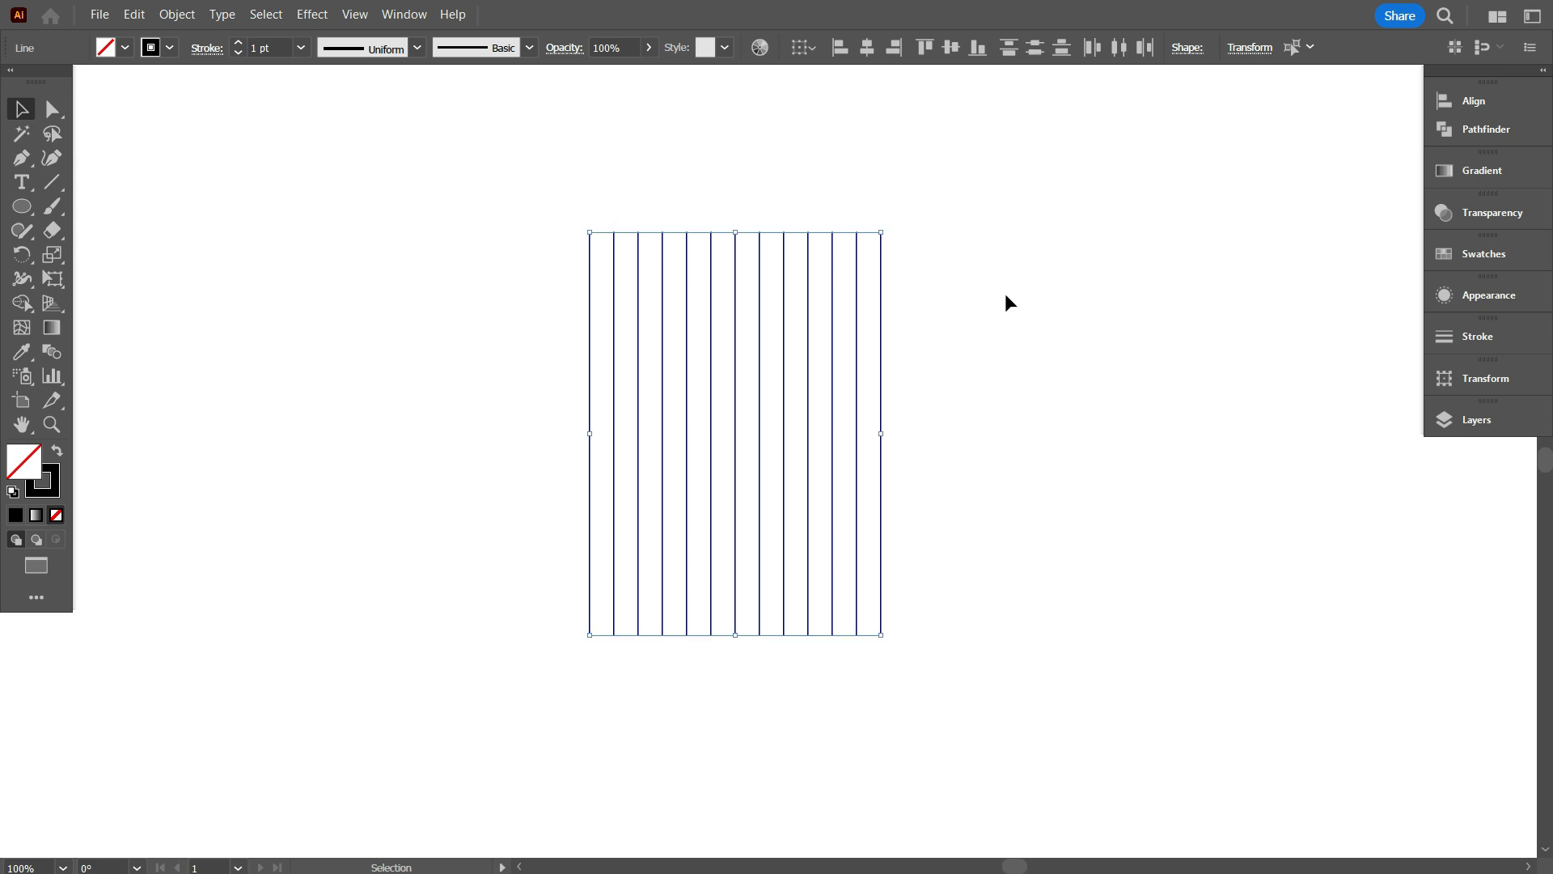
left_click_drag(916, 282, 1027, 619)
left_click(1028, 619)
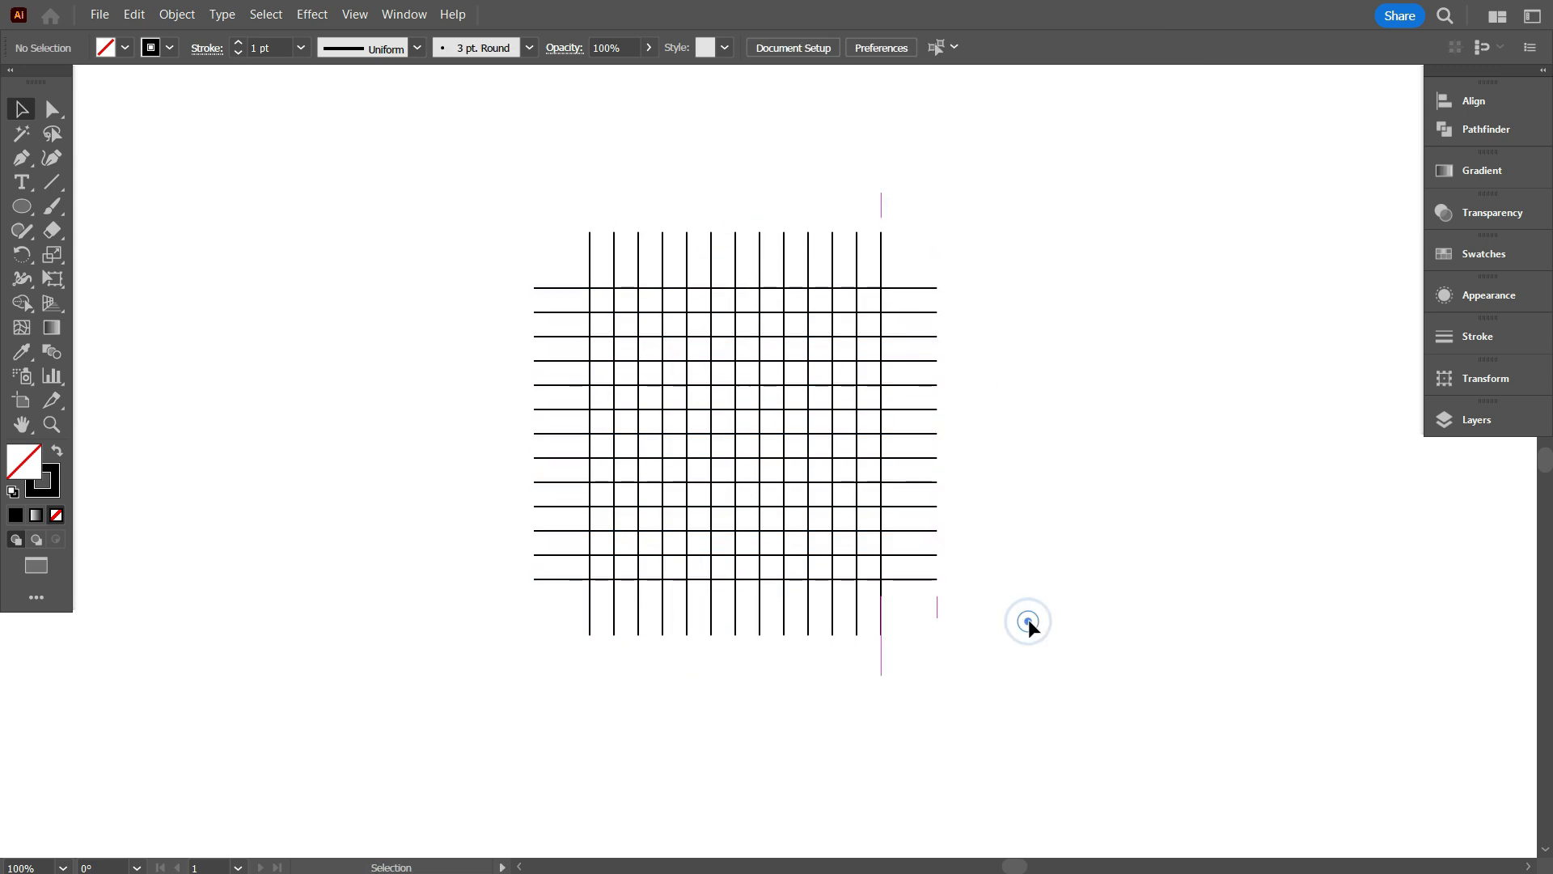
Draw six concentric circles centred on the grid, twelve, ten, eight, six, four and two cells wide.
scroll(690, 459, "up", 1)
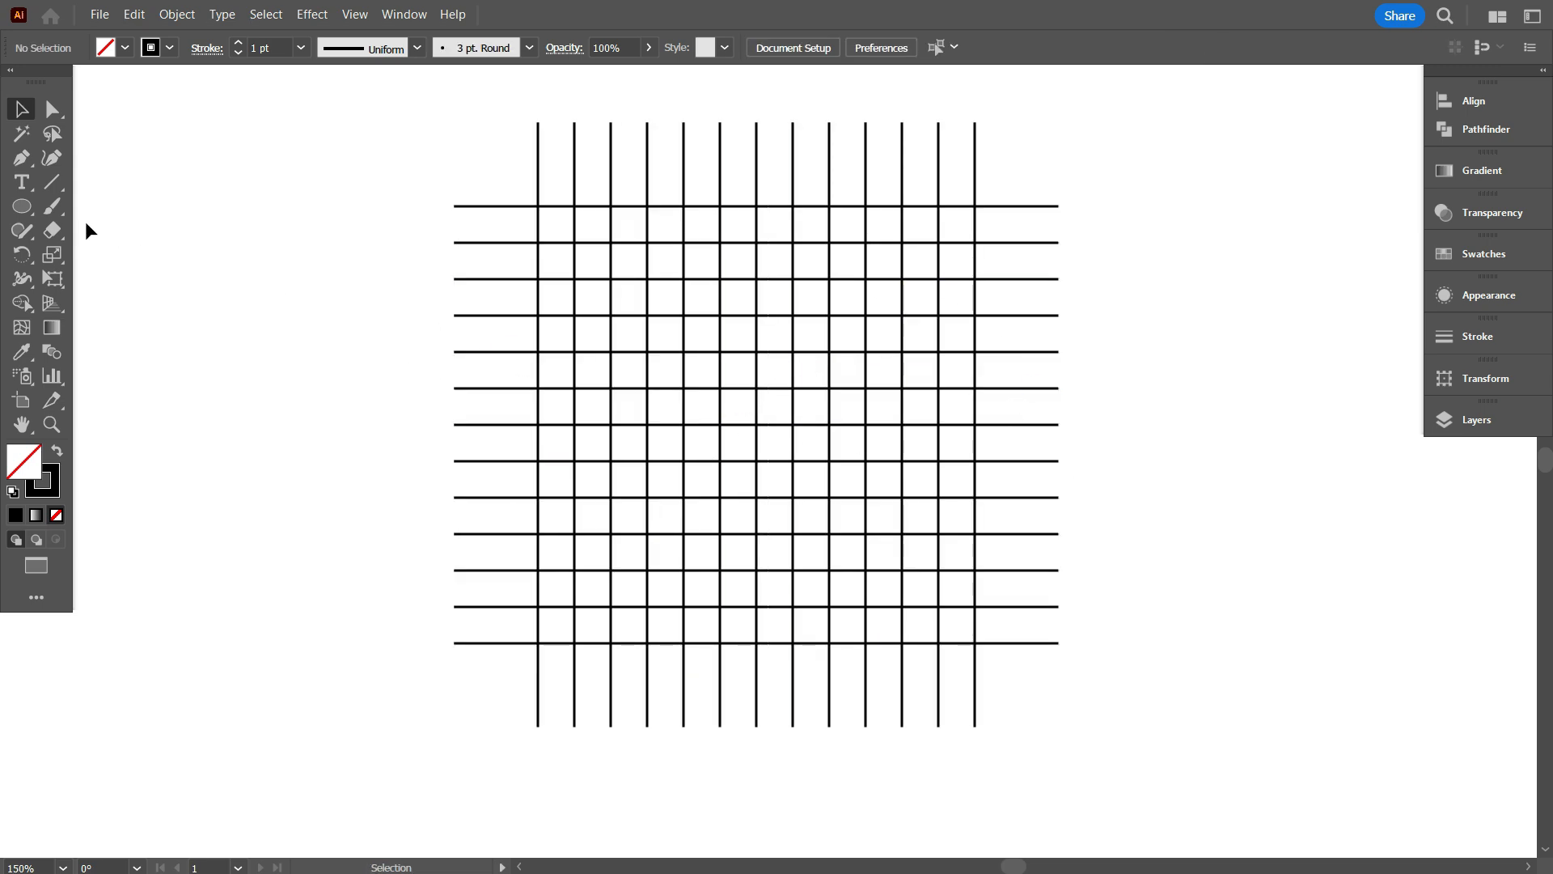
mouse_move(538, 206)
left_mouse_down()
mouse_move(627, 267)
mouse_move(975, 643)
left_mouse_up()
key("ctrl+c")
key("ctrl+f")
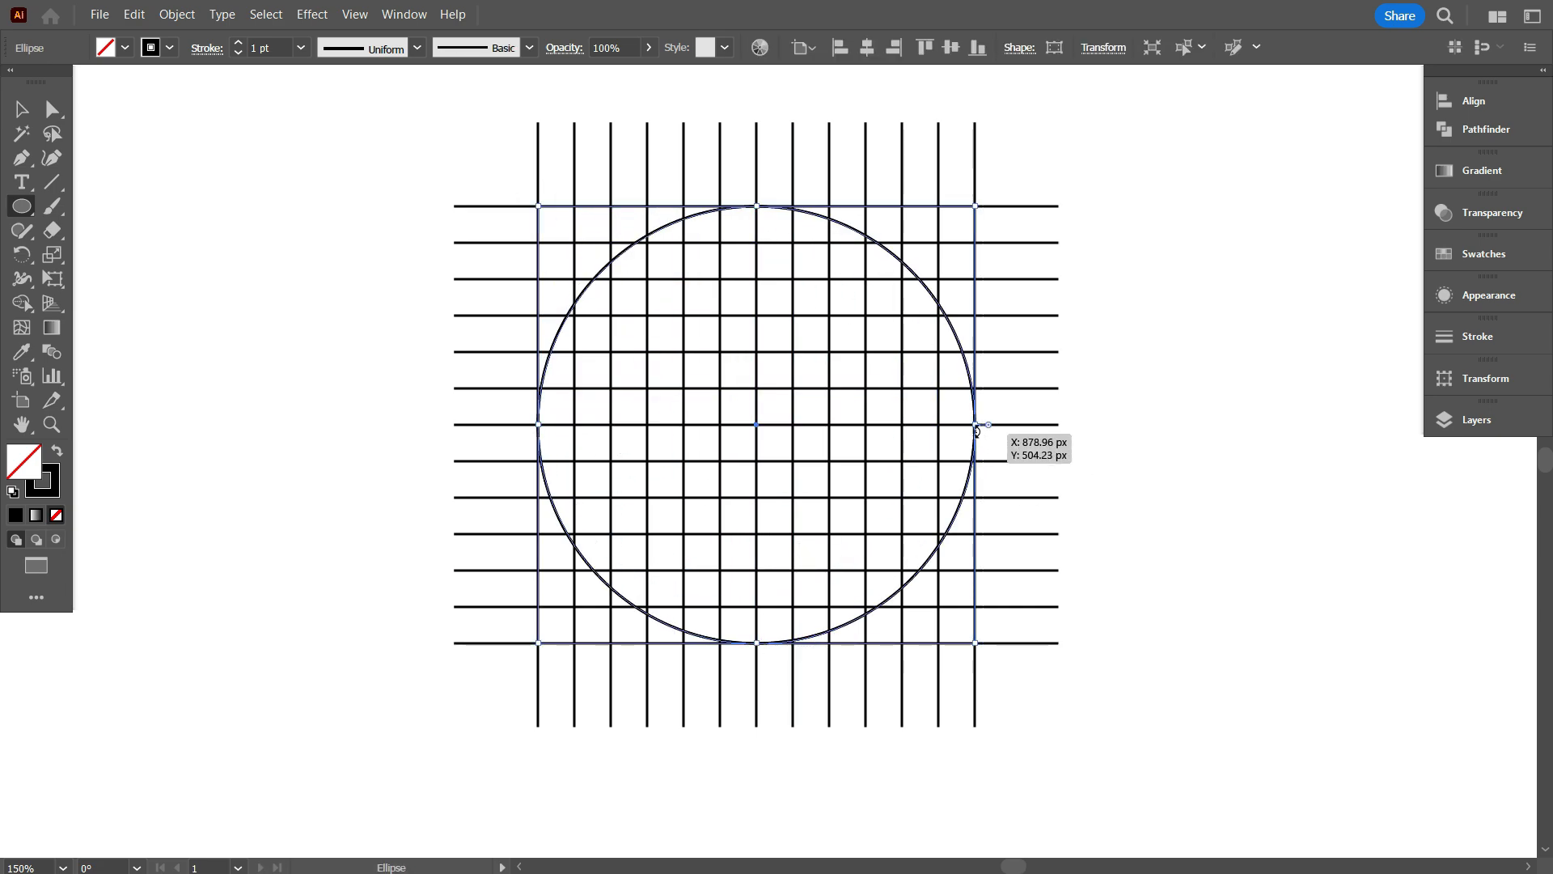
left_click_drag(975, 425, 938, 409)
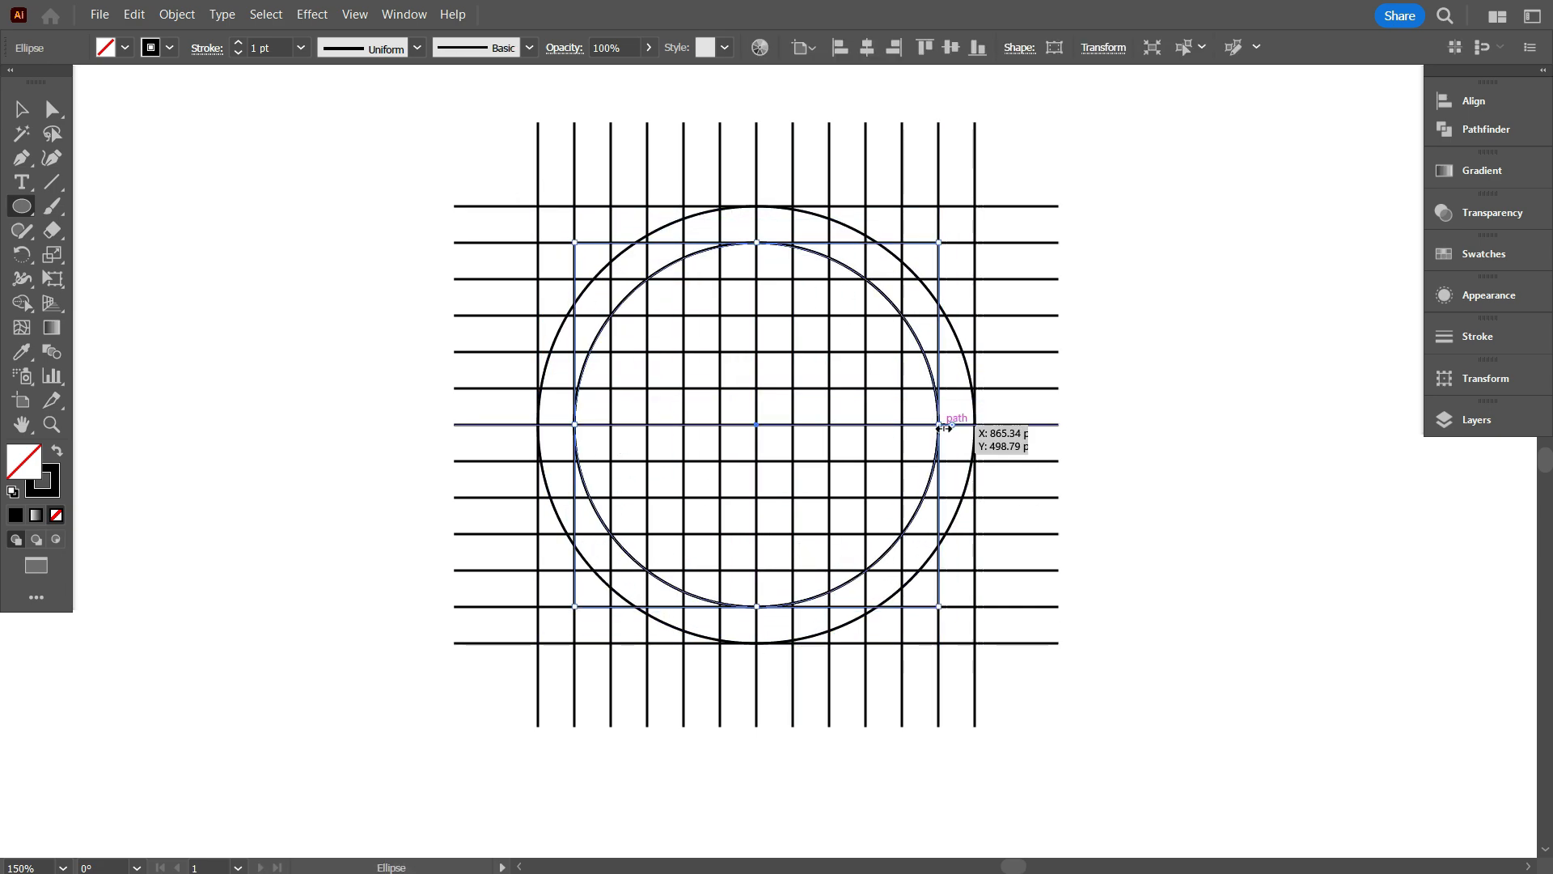
left_click_drag(756, 424, 903, 421)
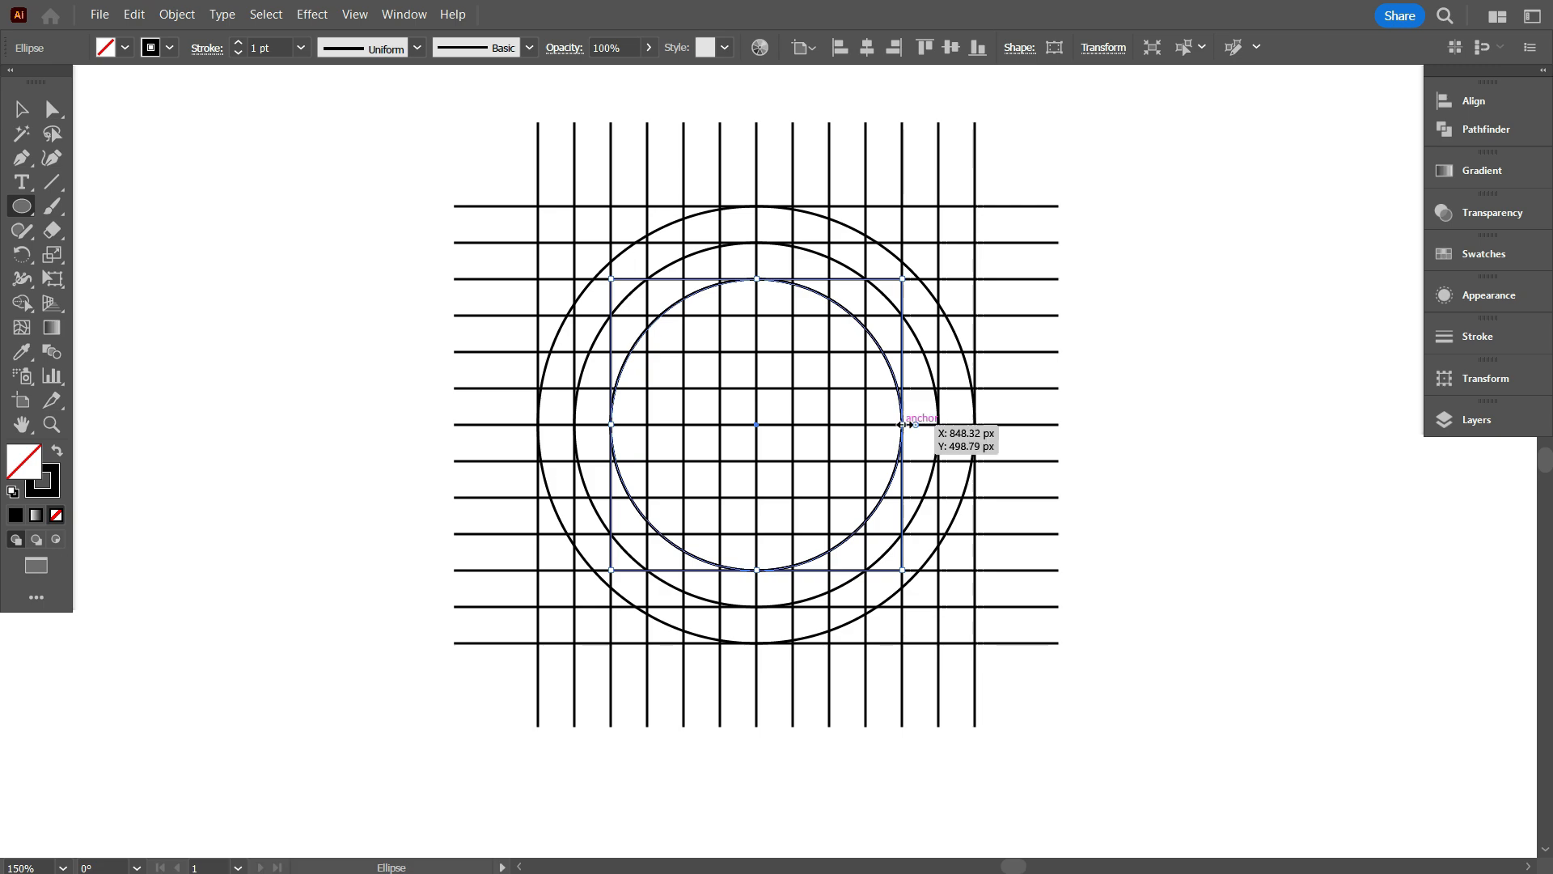
mouse_move(756, 424)
left_mouse_down()
mouse_move(884, 423)
mouse_move(866, 424)
left_mouse_up()
mouse_move(757, 424)
left_mouse_down()
mouse_move(832, 410)
mouse_move(805, 424)
left_mouse_up()
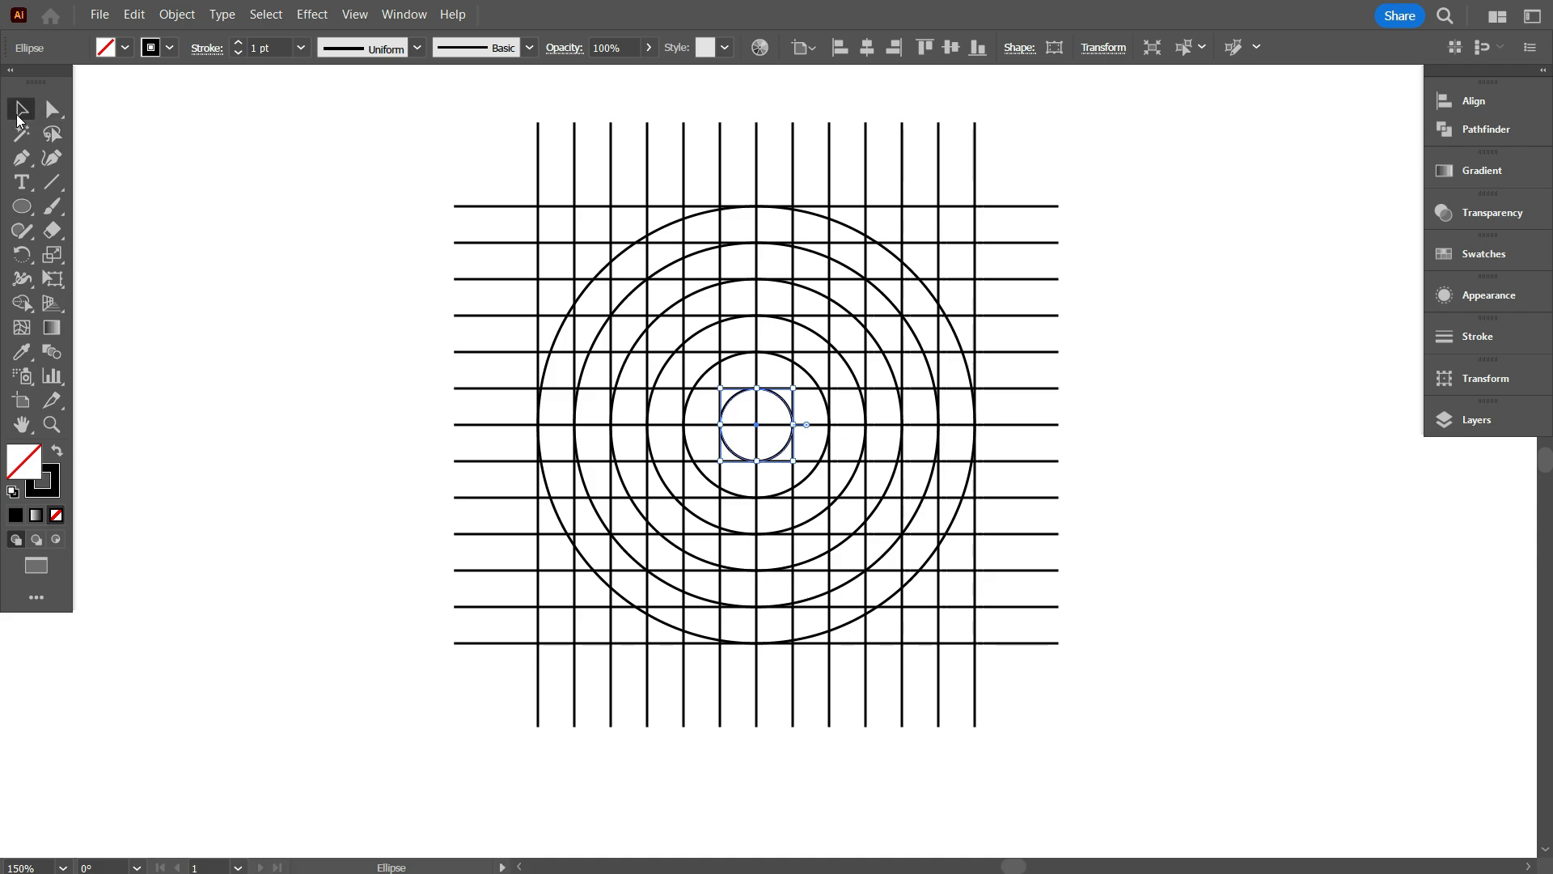
Select the whole grid with its circles and merge a black, one-cell-wide spiral D from the outer stem inwards with the Shape Builder tool.
left_click(18, 113)
left_click(241, 235)
left_click_drag(1068, 737, 1168, 738)
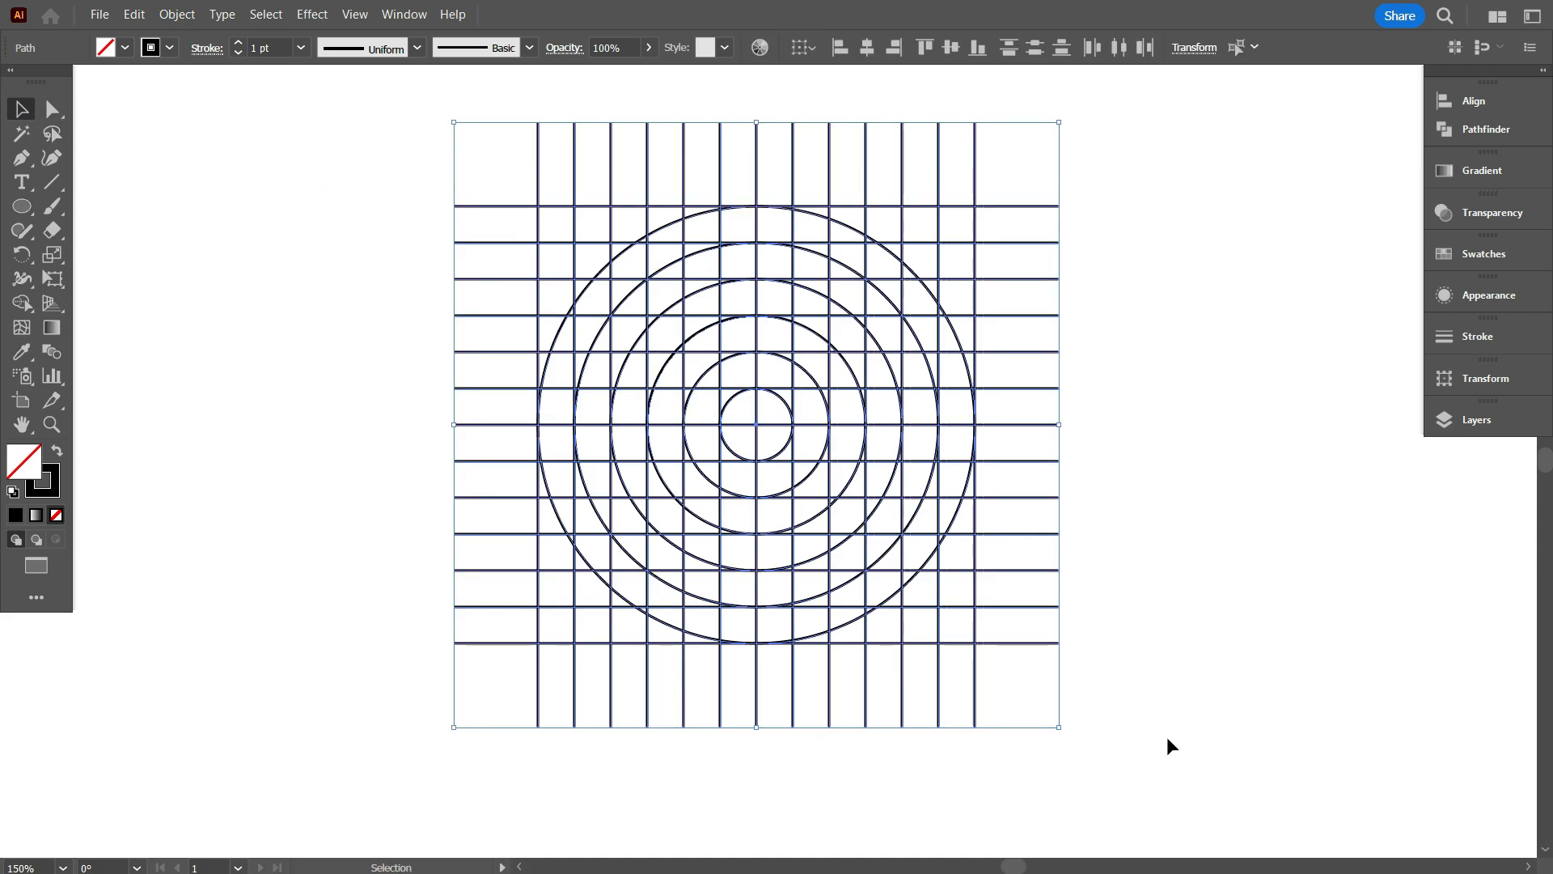
left_click(21, 304)
left_click(56, 450)
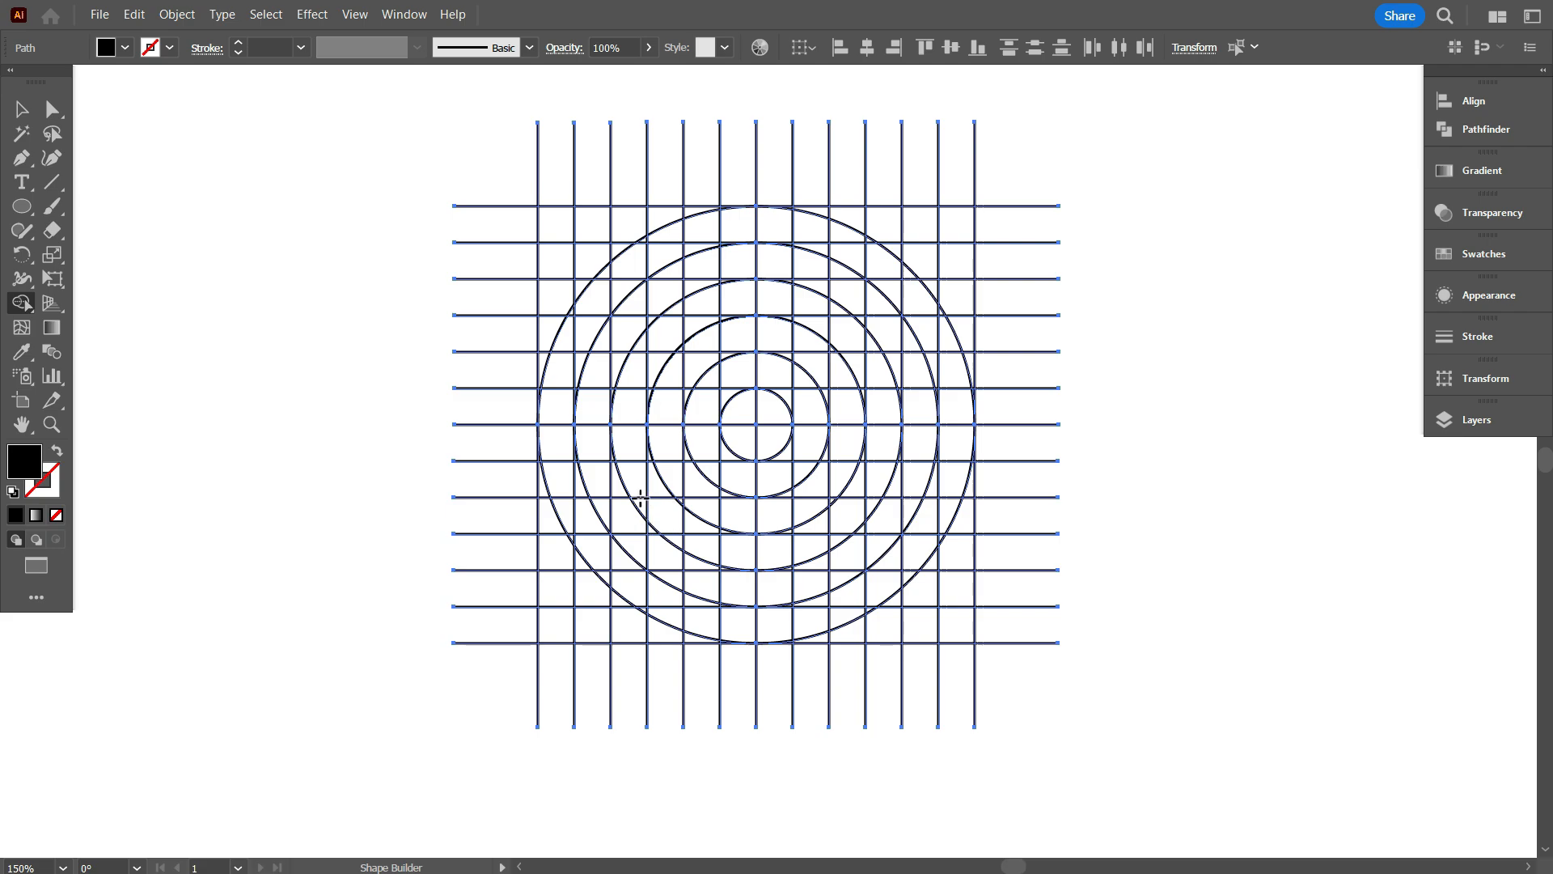
mouse_move(573, 617)
left_mouse_down()
mouse_move(568, 231)
mouse_move(689, 221)
mouse_move(803, 240)
mouse_move(896, 283)
mouse_move(951, 378)
mouse_move(955, 479)
mouse_move(890, 560)
mouse_move(817, 609)
mouse_move(640, 625)
mouse_move(640, 301)
mouse_move(807, 319)
mouse_move(862, 356)
left_mouse_up()
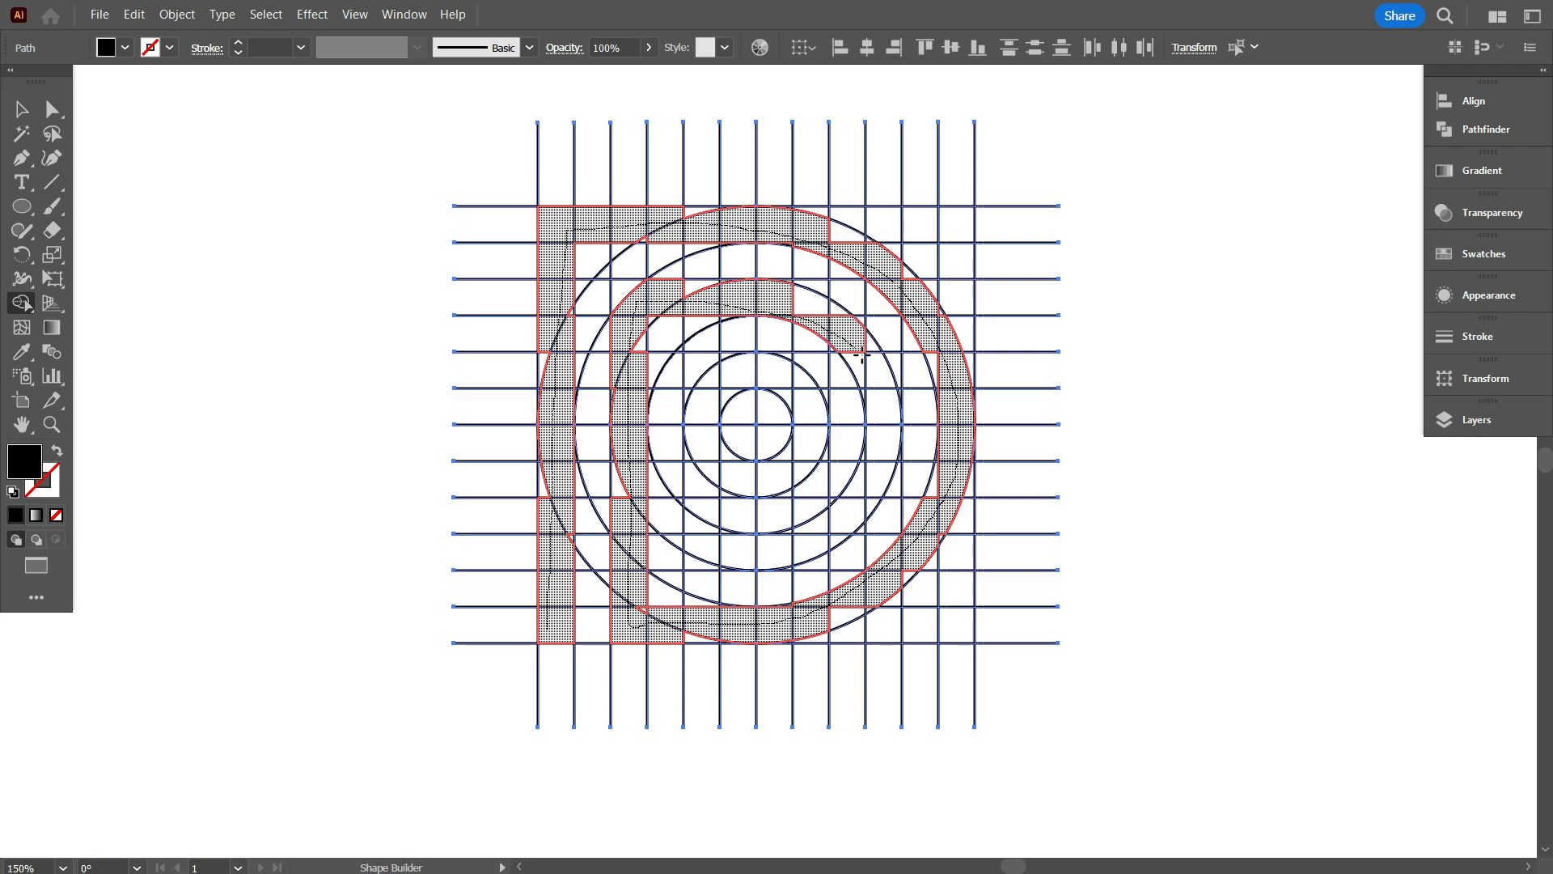
mouse_move(861, 502)
left_mouse_down()
mouse_move(812, 540)
mouse_move(732, 552)
left_mouse_up()
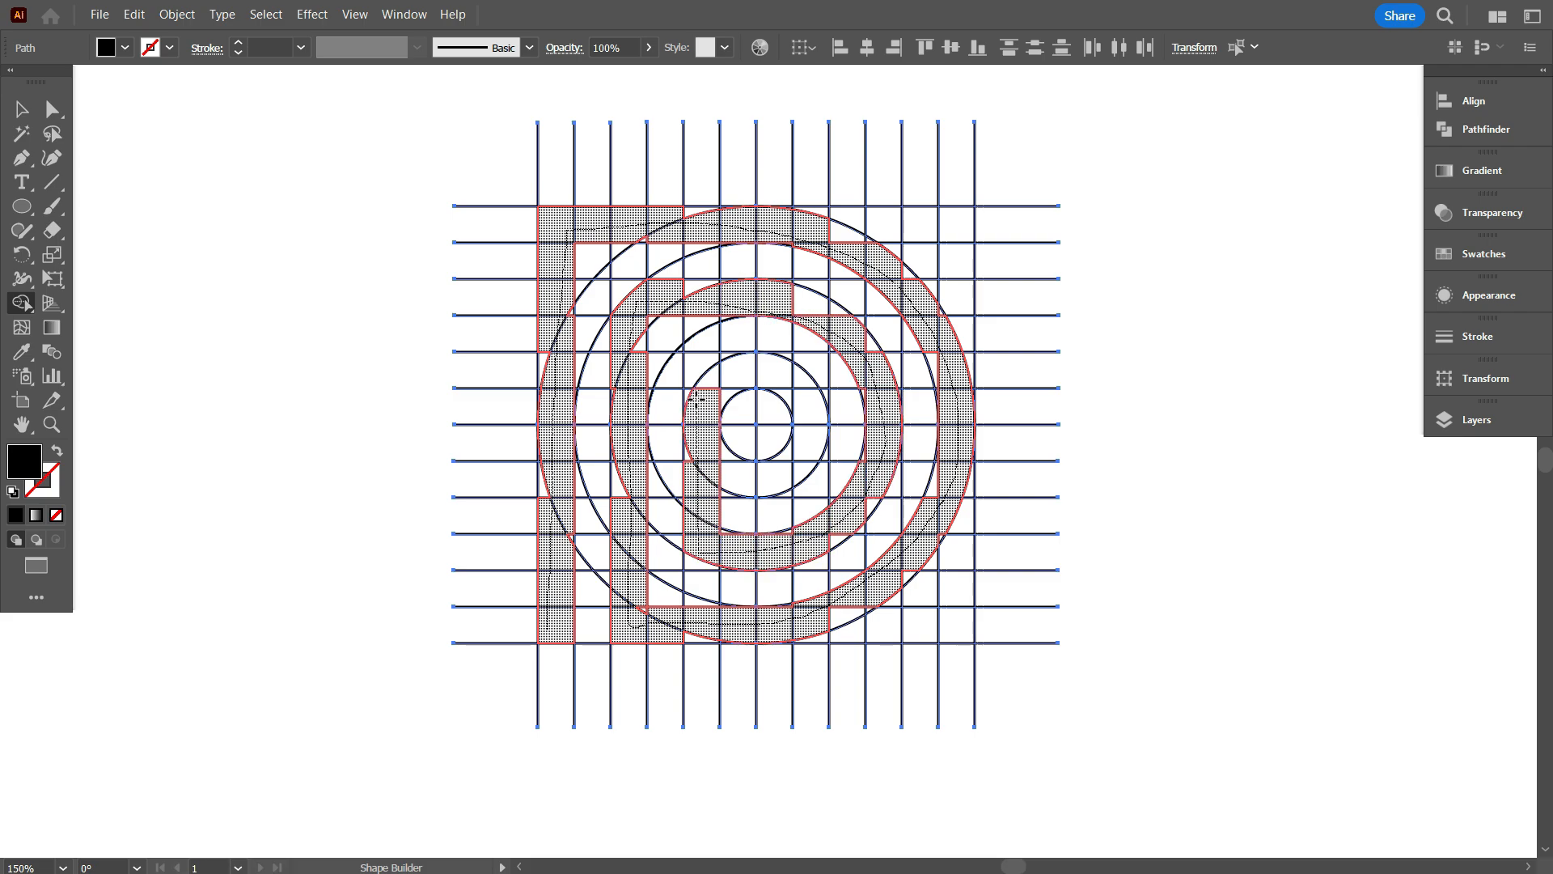
left_click_drag(701, 373, 702, 370)
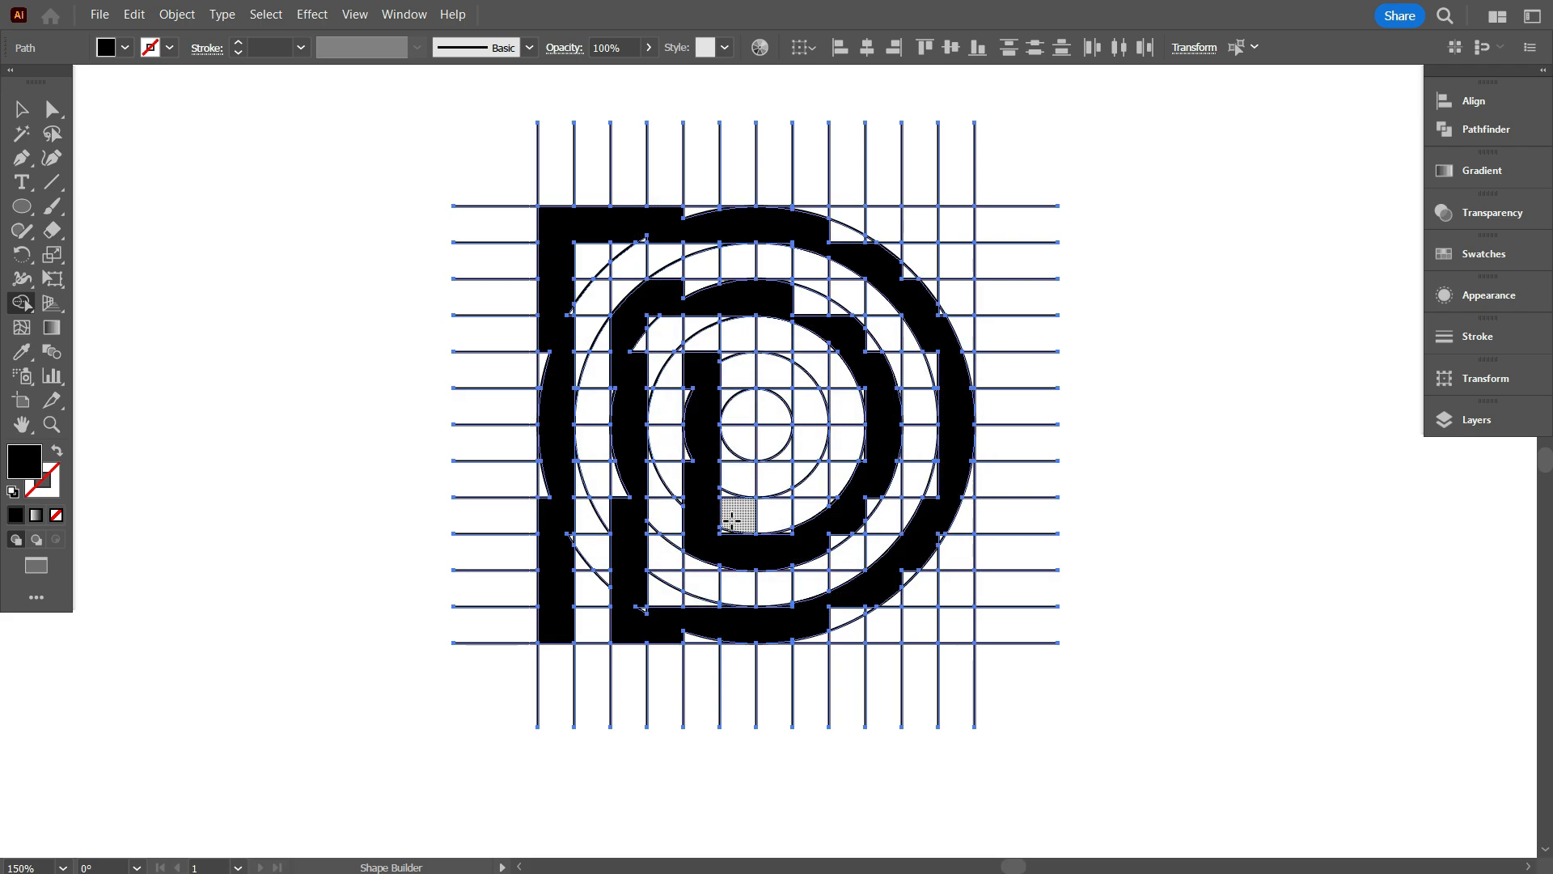
Merge the notches and wedges along the lower bars and lower arcs into the black spiral, including the wedge inside the innermost corner.
scroll(676, 661, "up", 2)
left_click_drag(663, 593, 757, 606)
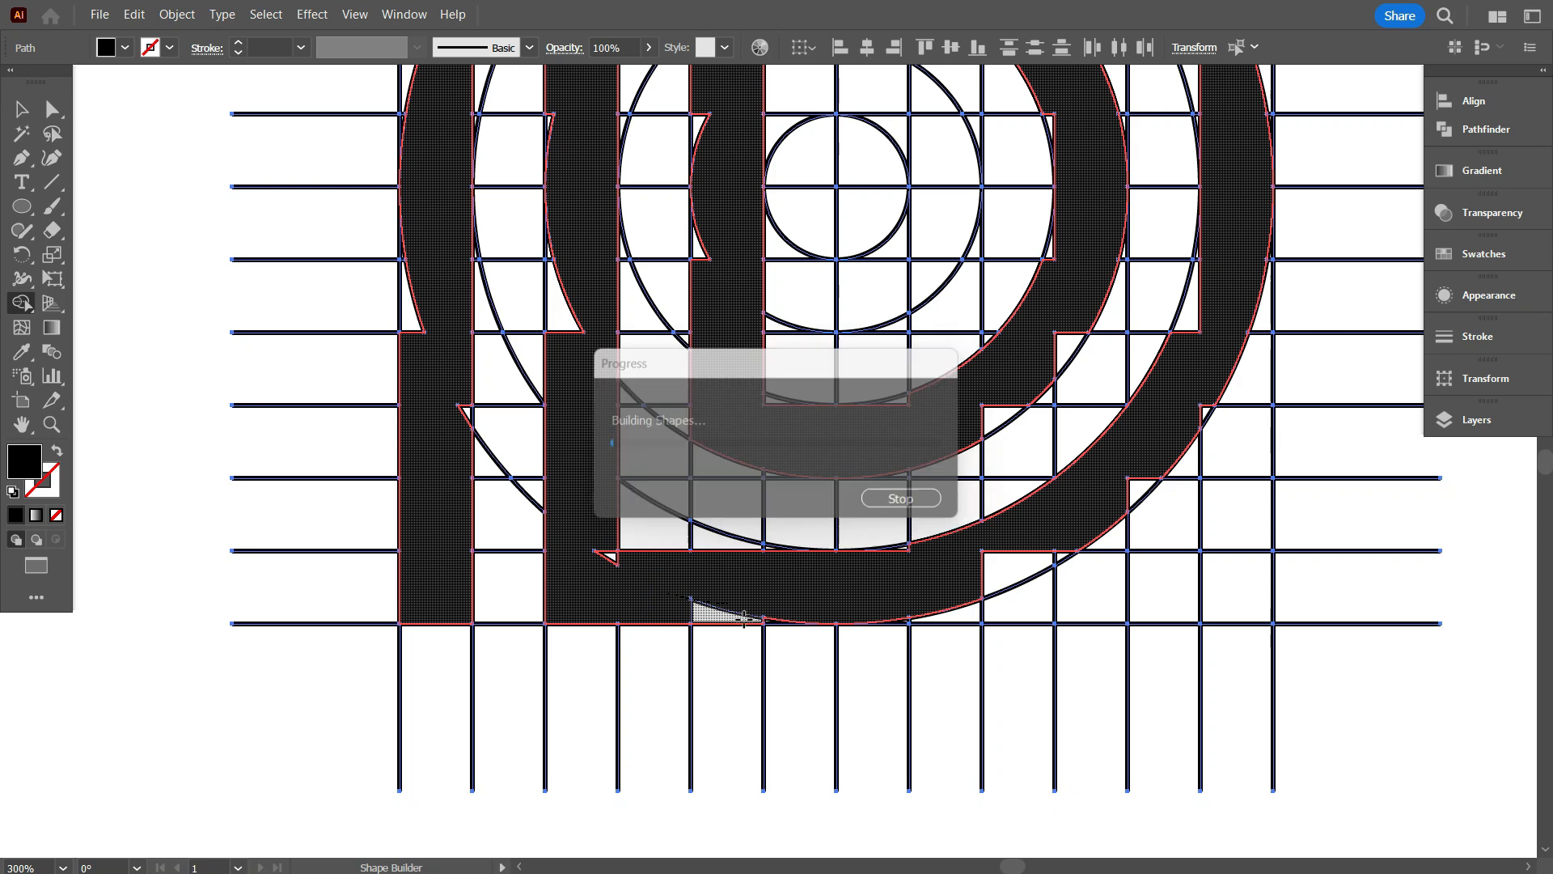
scroll(744, 621, "up", 2)
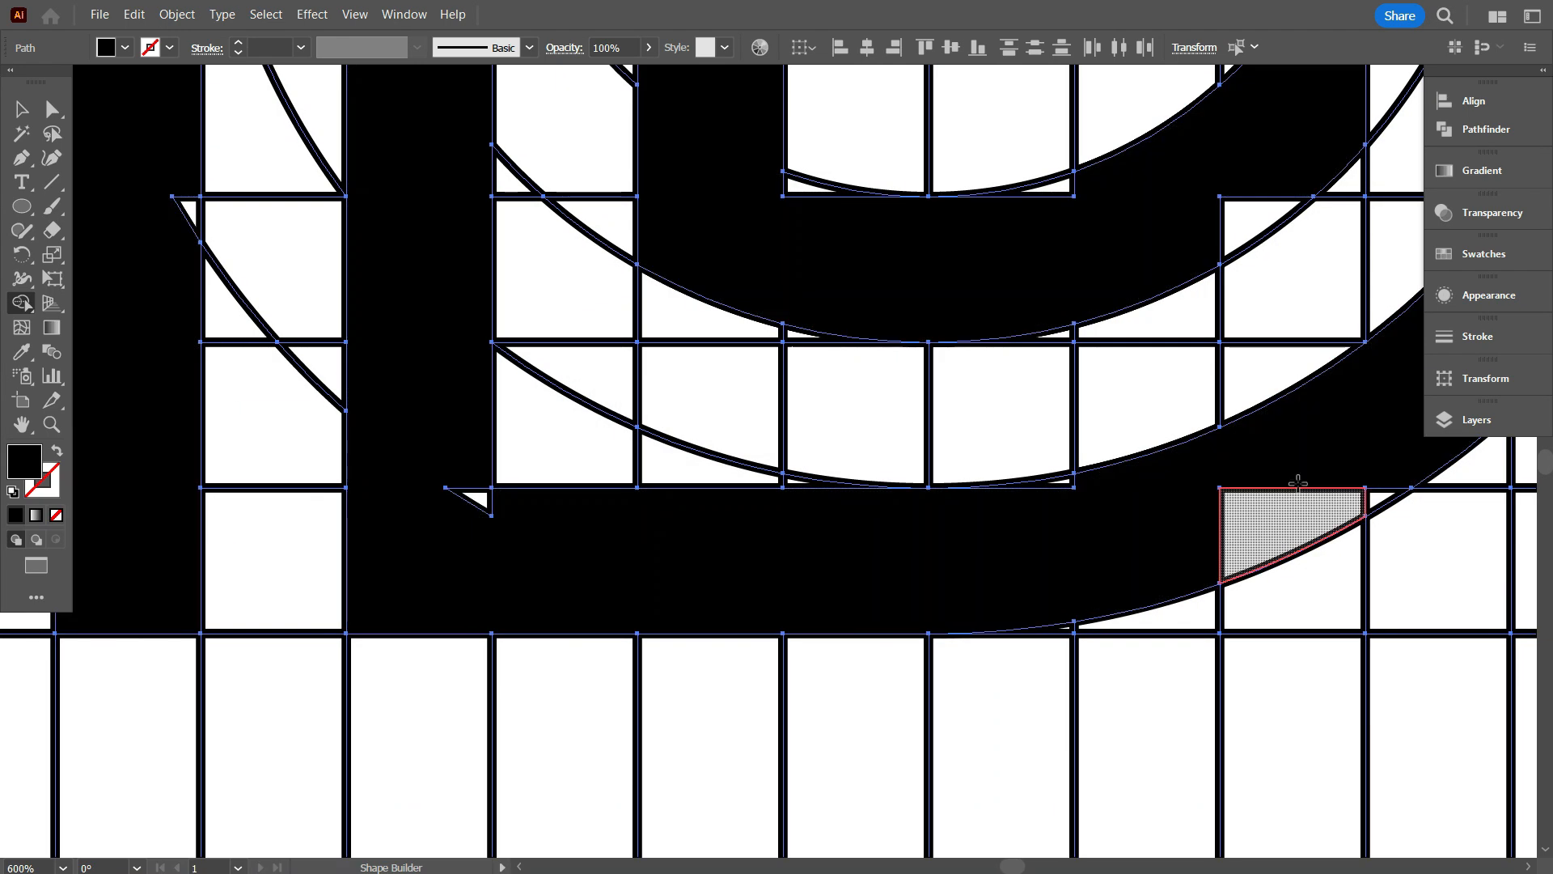
left_click_drag(1210, 525, 1373, 486)
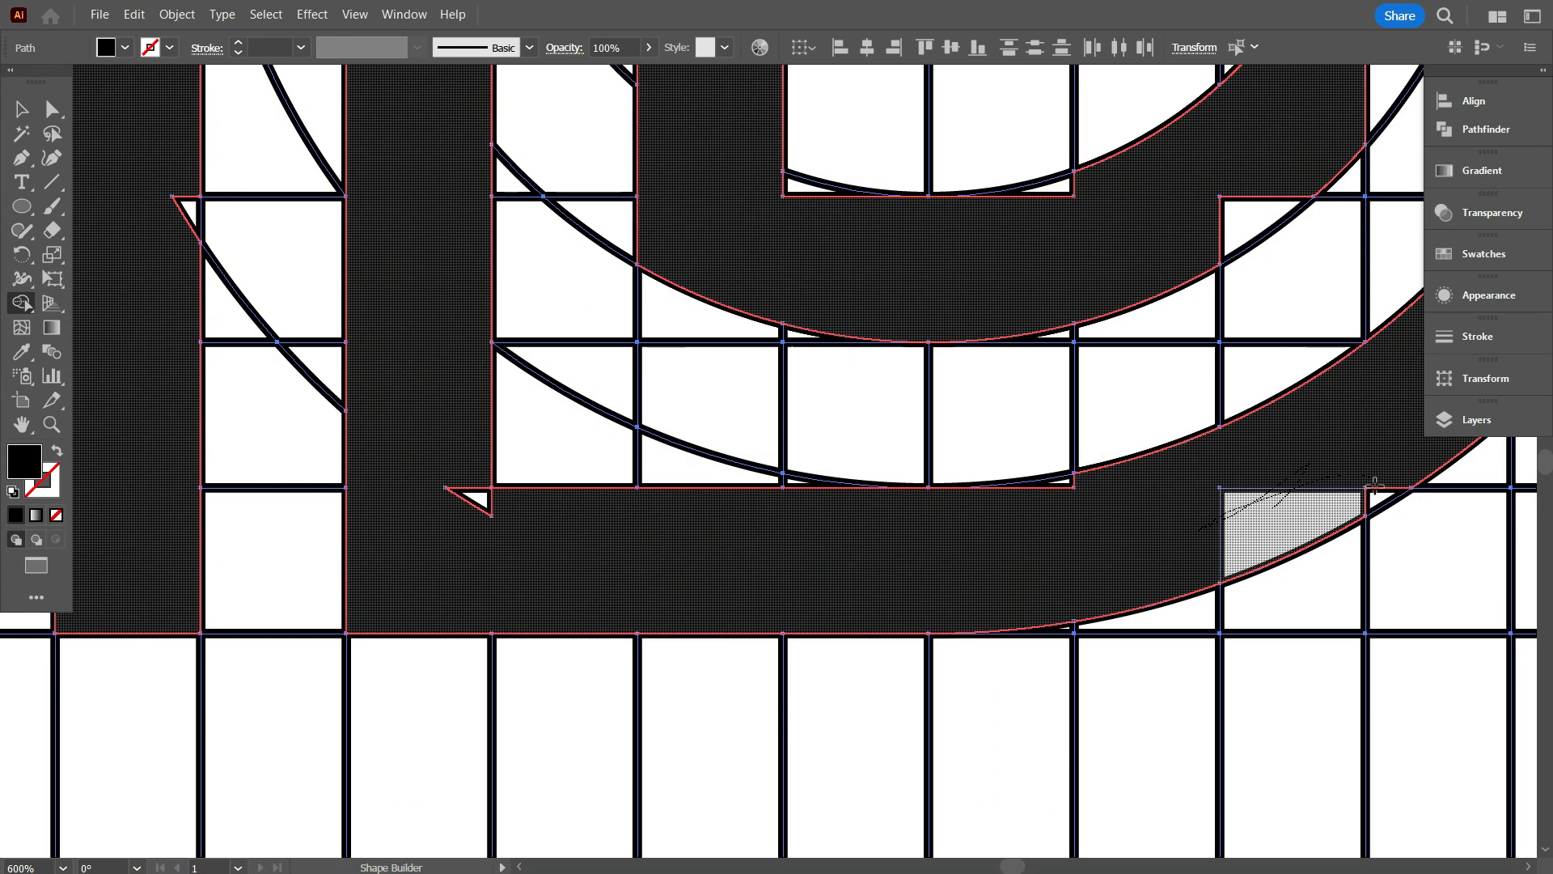
mouse_move(1085, 485)
left_mouse_down()
mouse_move(617, 527)
mouse_move(470, 500)
left_mouse_up()
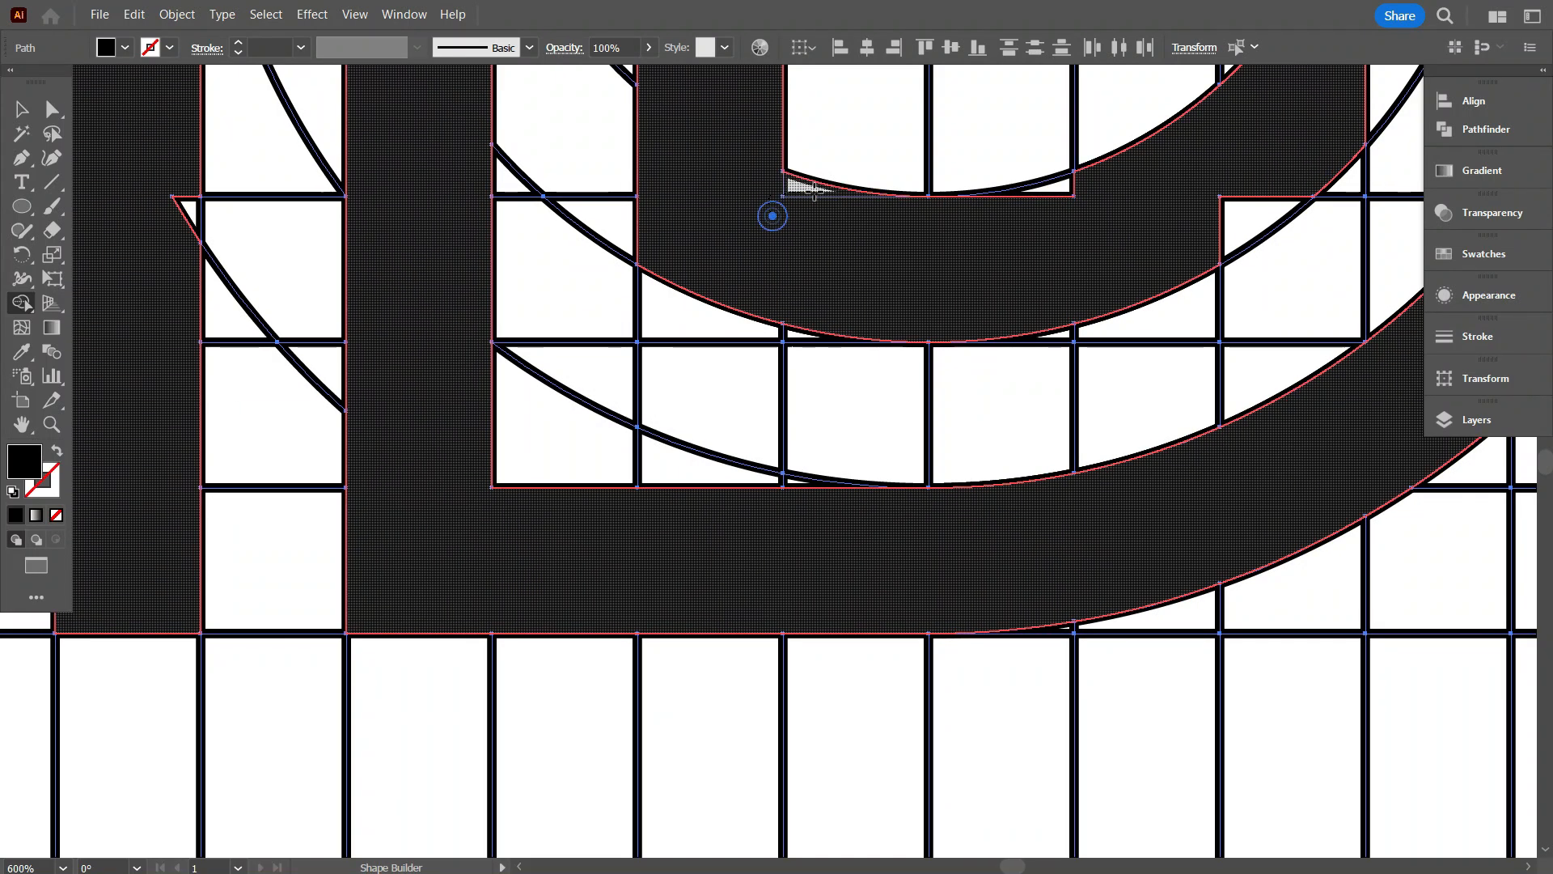
left_click(1094, 189)
Merge the leftover slivers beside the vertical stems into the black shape so their edges run straight.
scroll(912, 413, "down", 2)
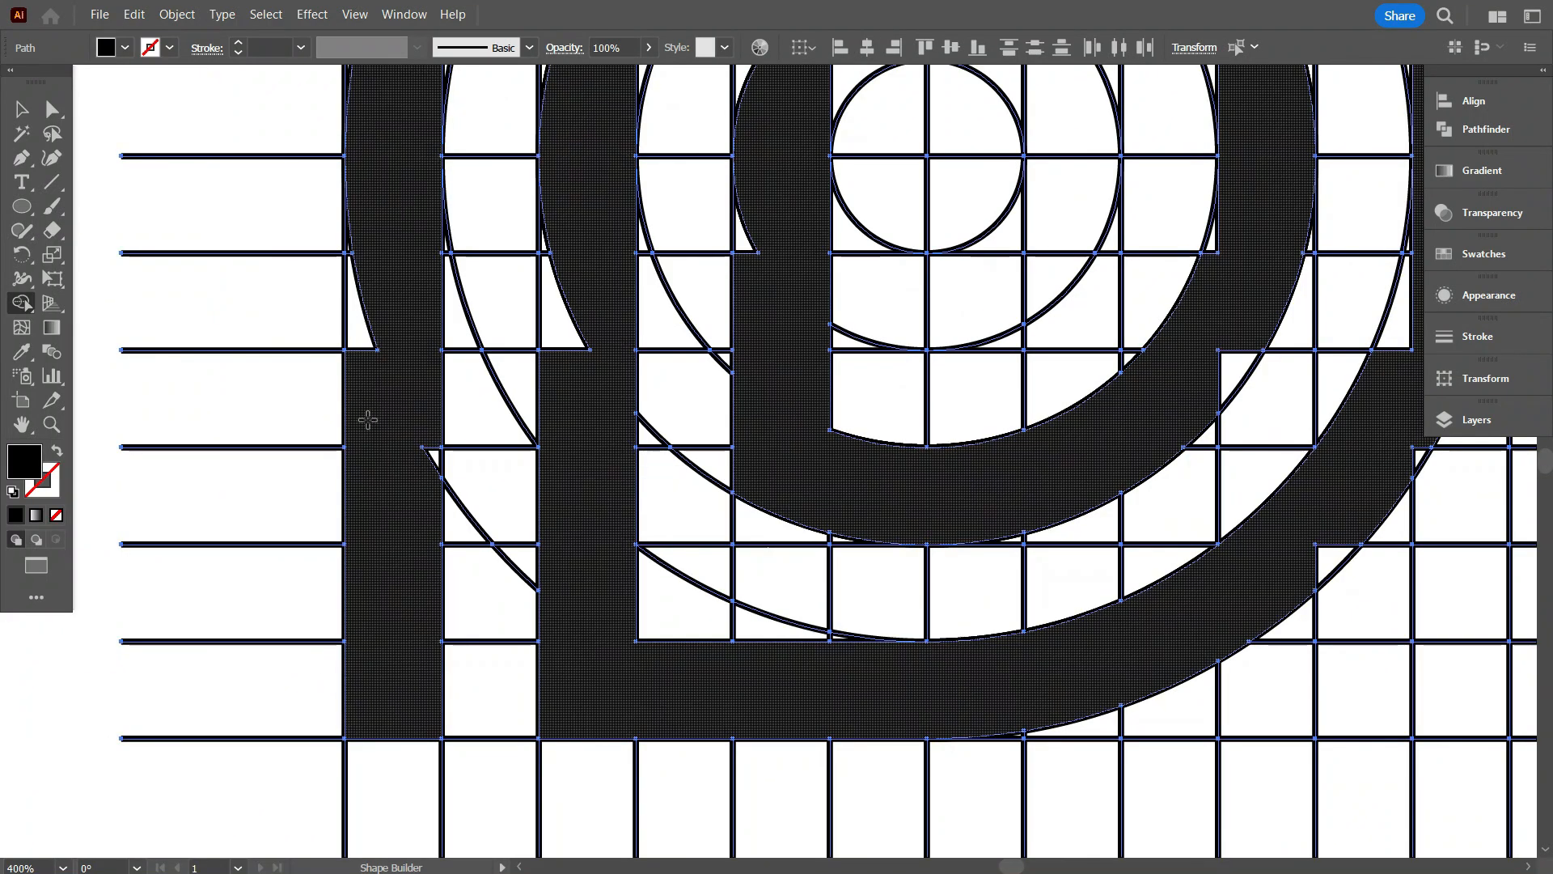
left_click(357, 257)
scroll(560, 355, "up", 2)
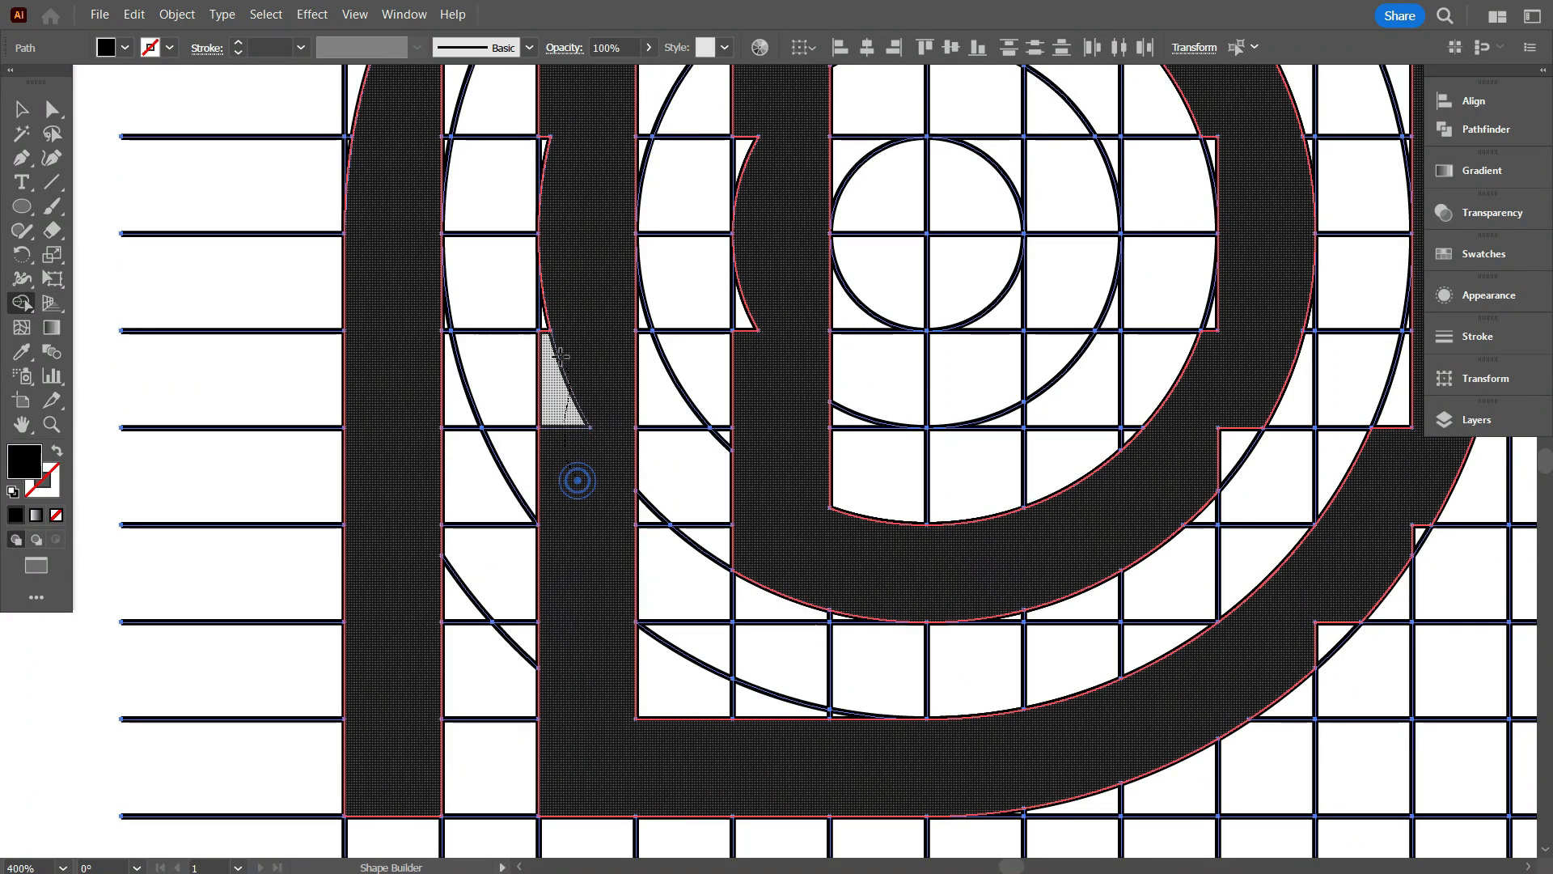
left_click(545, 320)
scroll(545, 319, "up", 5)
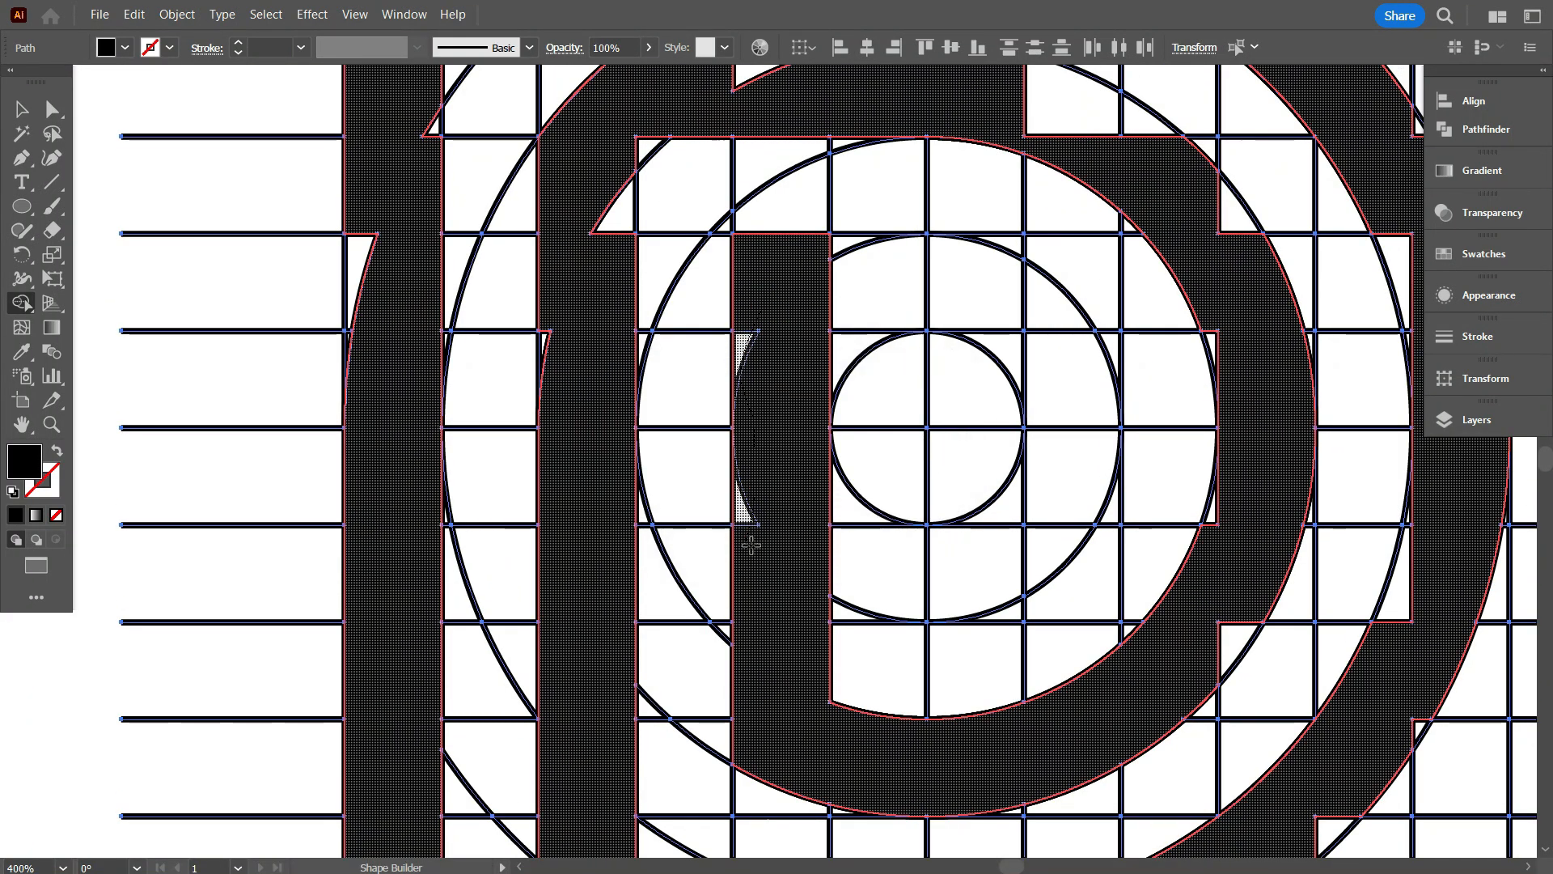
Merge the gaps and stepped notches along the upper bars and upper arcs of both D bands.
scroll(751, 545, "up", 4)
mouse_move(596, 309)
left_mouse_down()
mouse_move(610, 414)
mouse_move(547, 484)
mouse_move(585, 375)
mouse_move(568, 245)
mouse_move(427, 305)
mouse_move(842, 181)
mouse_move(1216, 274)
mouse_move(1410, 441)
mouse_move(1412, 679)
left_mouse_up()
scroll(595, 251, "up", 5)
mouse_move(699, 399)
left_mouse_down()
mouse_move(843, 378)
mouse_move(989, 405)
mouse_move(1129, 461)
mouse_move(1217, 529)
mouse_move(1283, 639)
left_mouse_up()
scroll(1246, 639, "down", 1)
left_click_drag(1220, 595, 881, 372)
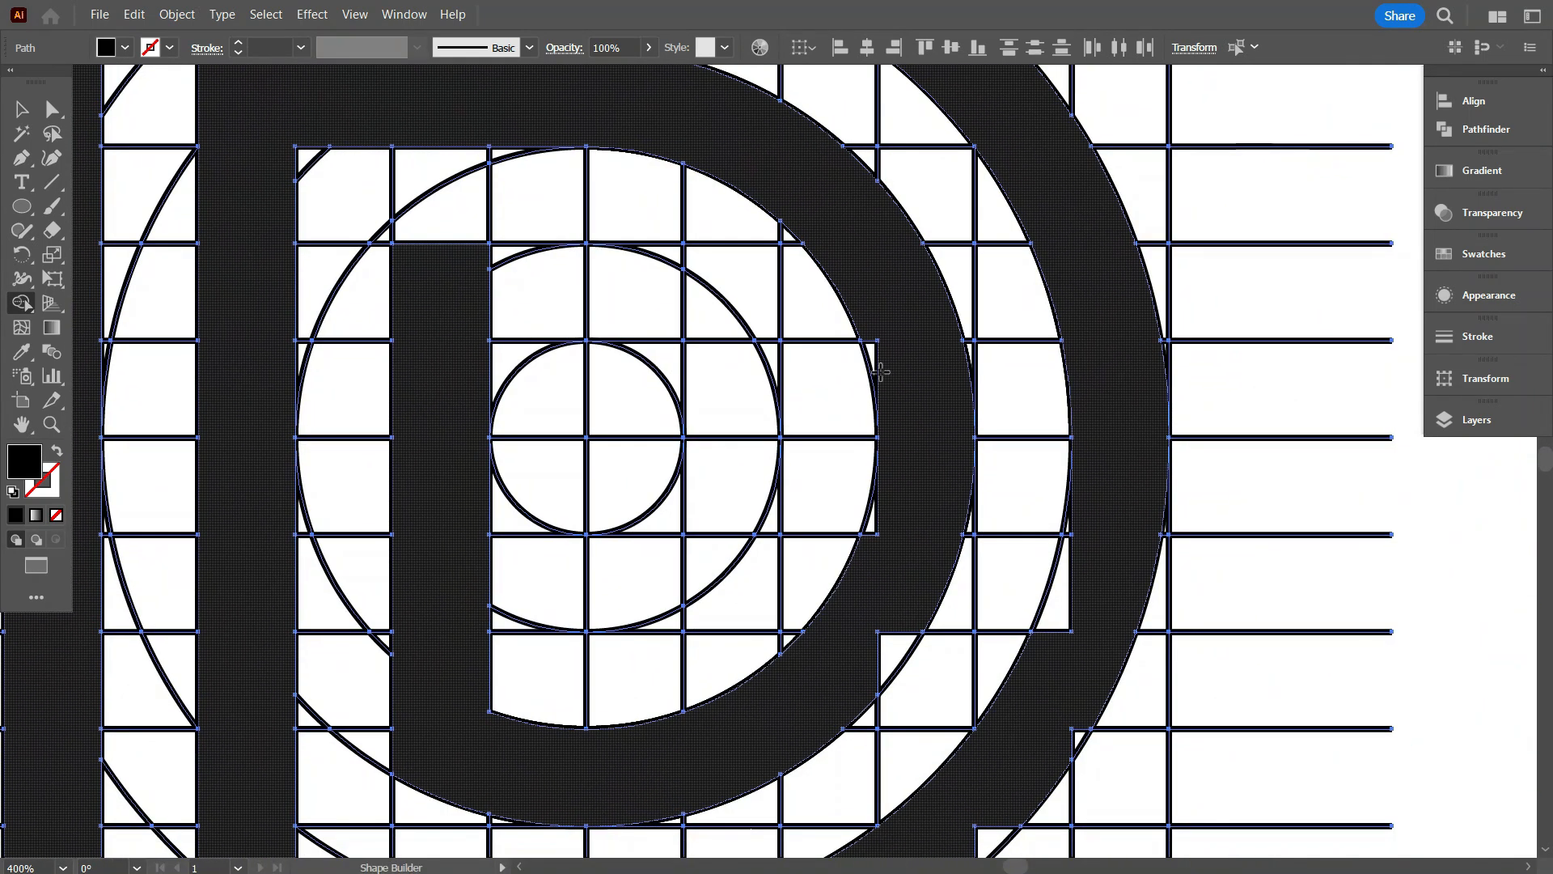
Clean the inner band's curved right edge and merge the notch on its lower arc.
scroll(881, 364, "up", 2)
mouse_move(875, 300)
left_mouse_down()
mouse_move(900, 632)
mouse_move(860, 703)
left_mouse_up()
scroll(841, 562, "down", 1)
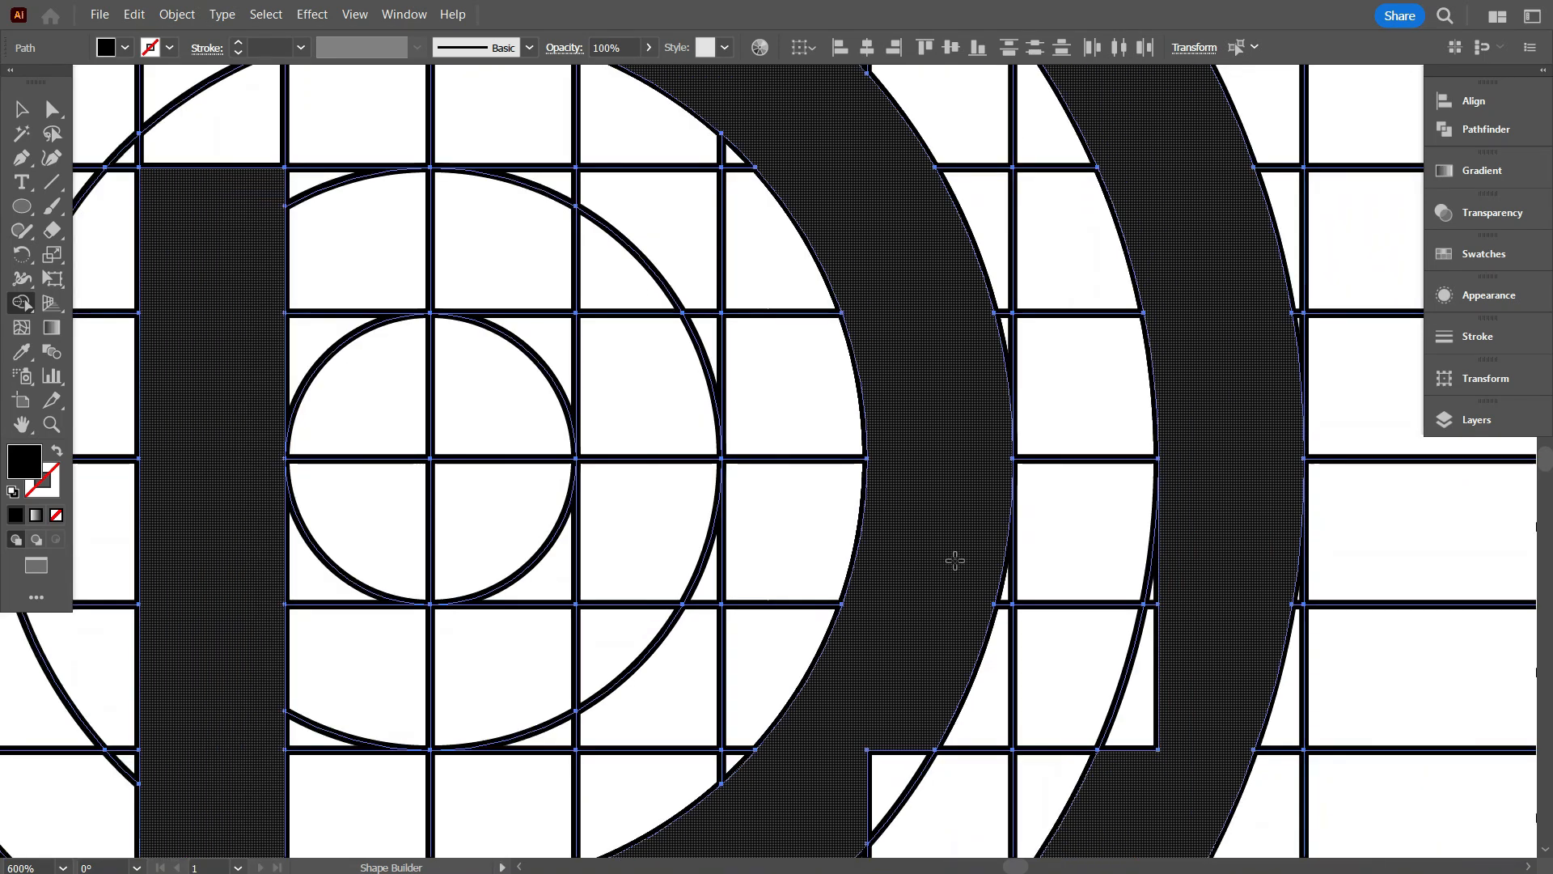
scroll(955, 560, "down", 3)
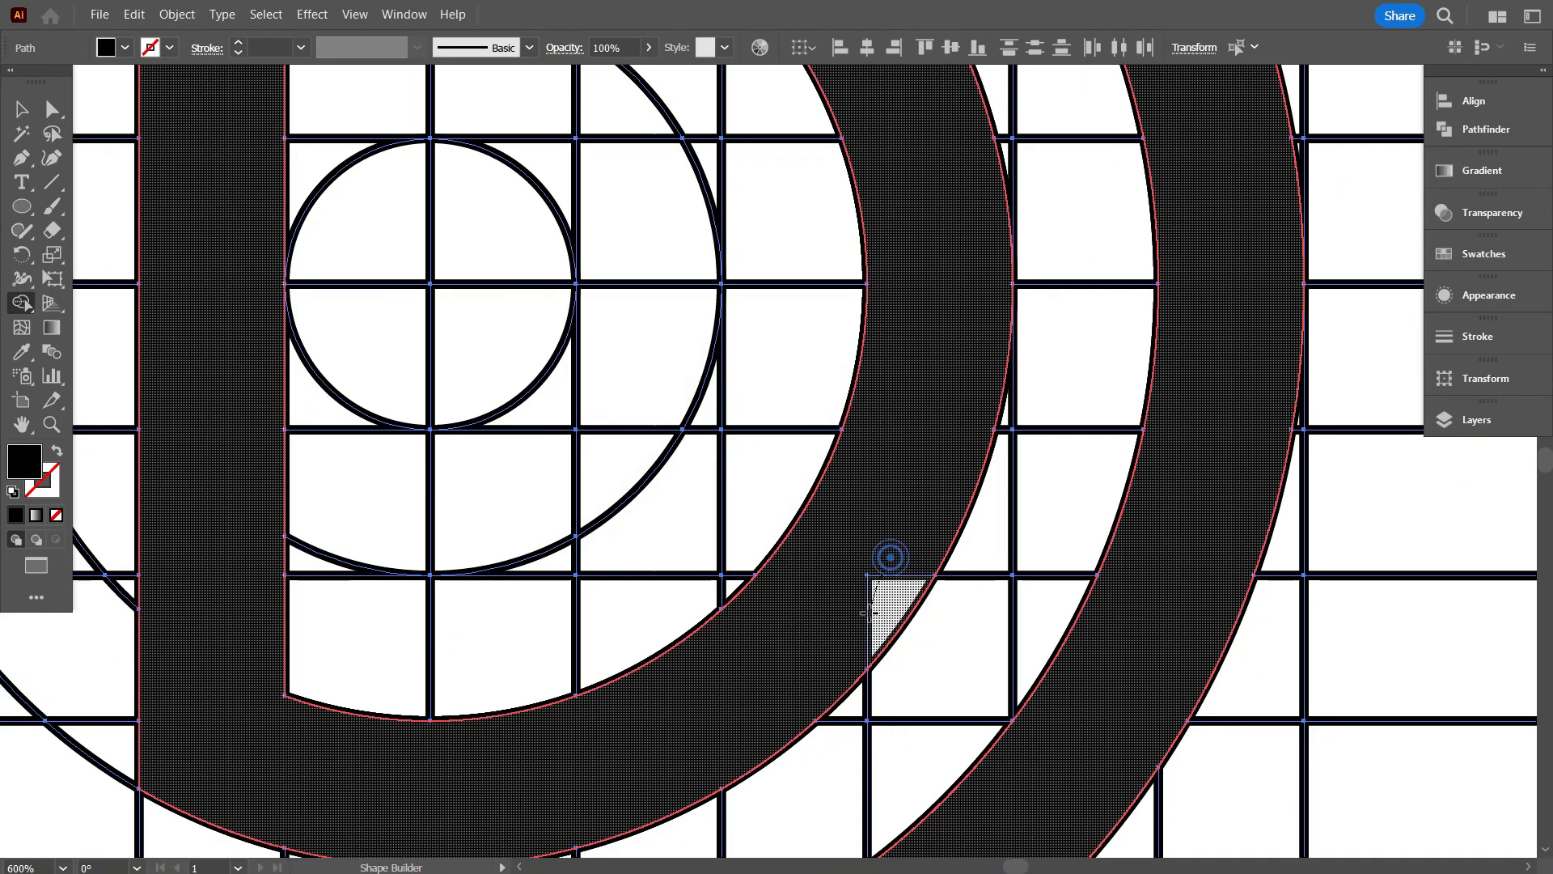
Smooth the outer band's lower right curve and fill the outer lower corner of the innermost stem.
scroll(1035, 555, "down", 4)
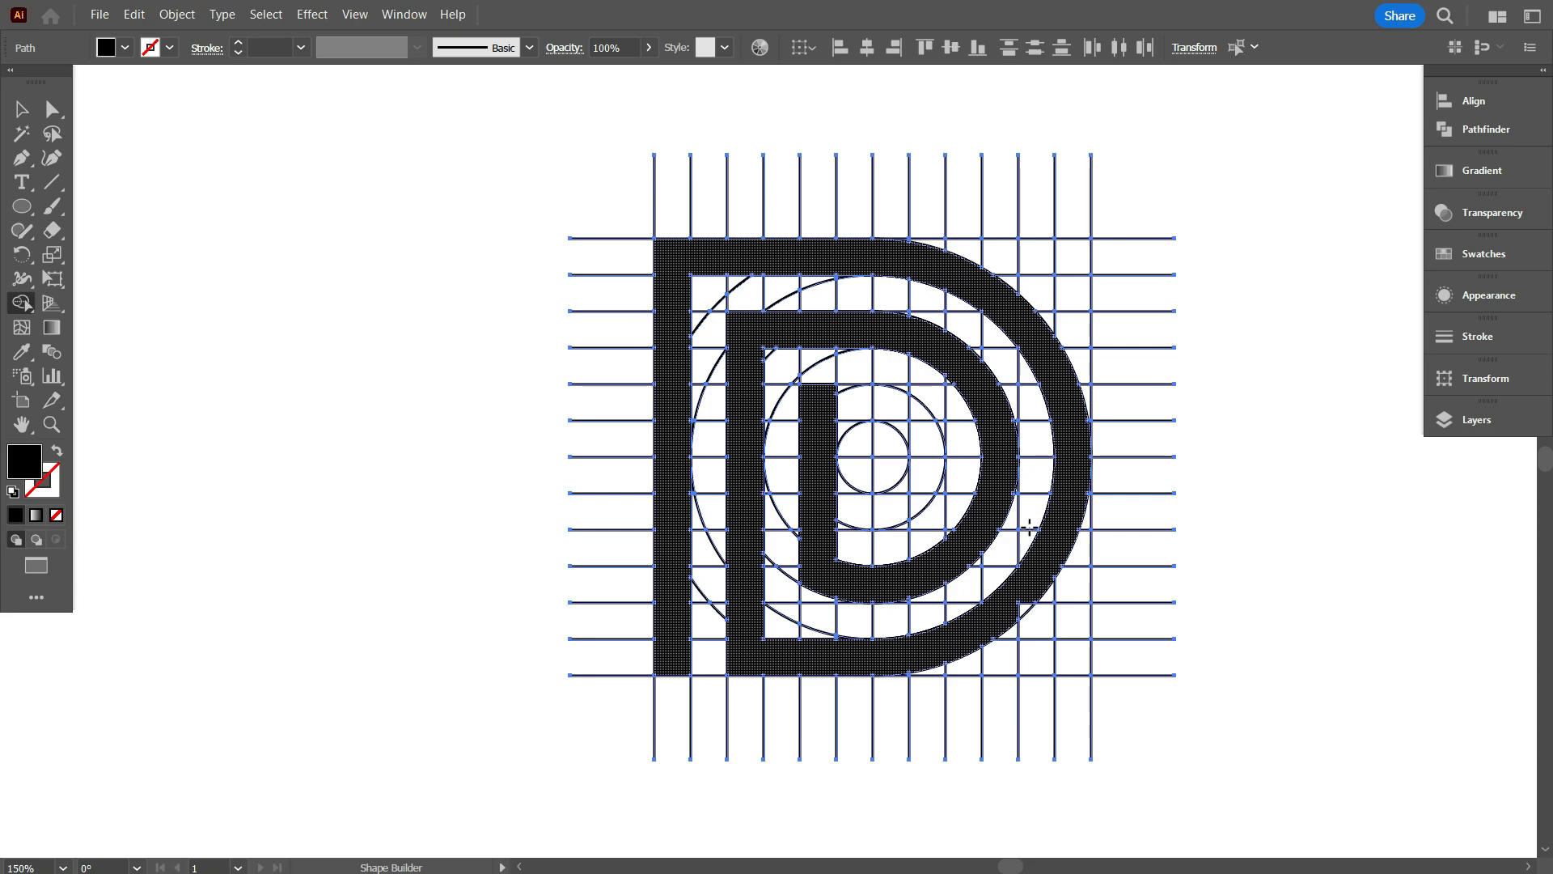
scroll(1029, 527, "down", 1)
scroll(1028, 551, "up", 3)
left_click_drag(1022, 549, 1017, 502)
scroll(911, 533, "down", 3)
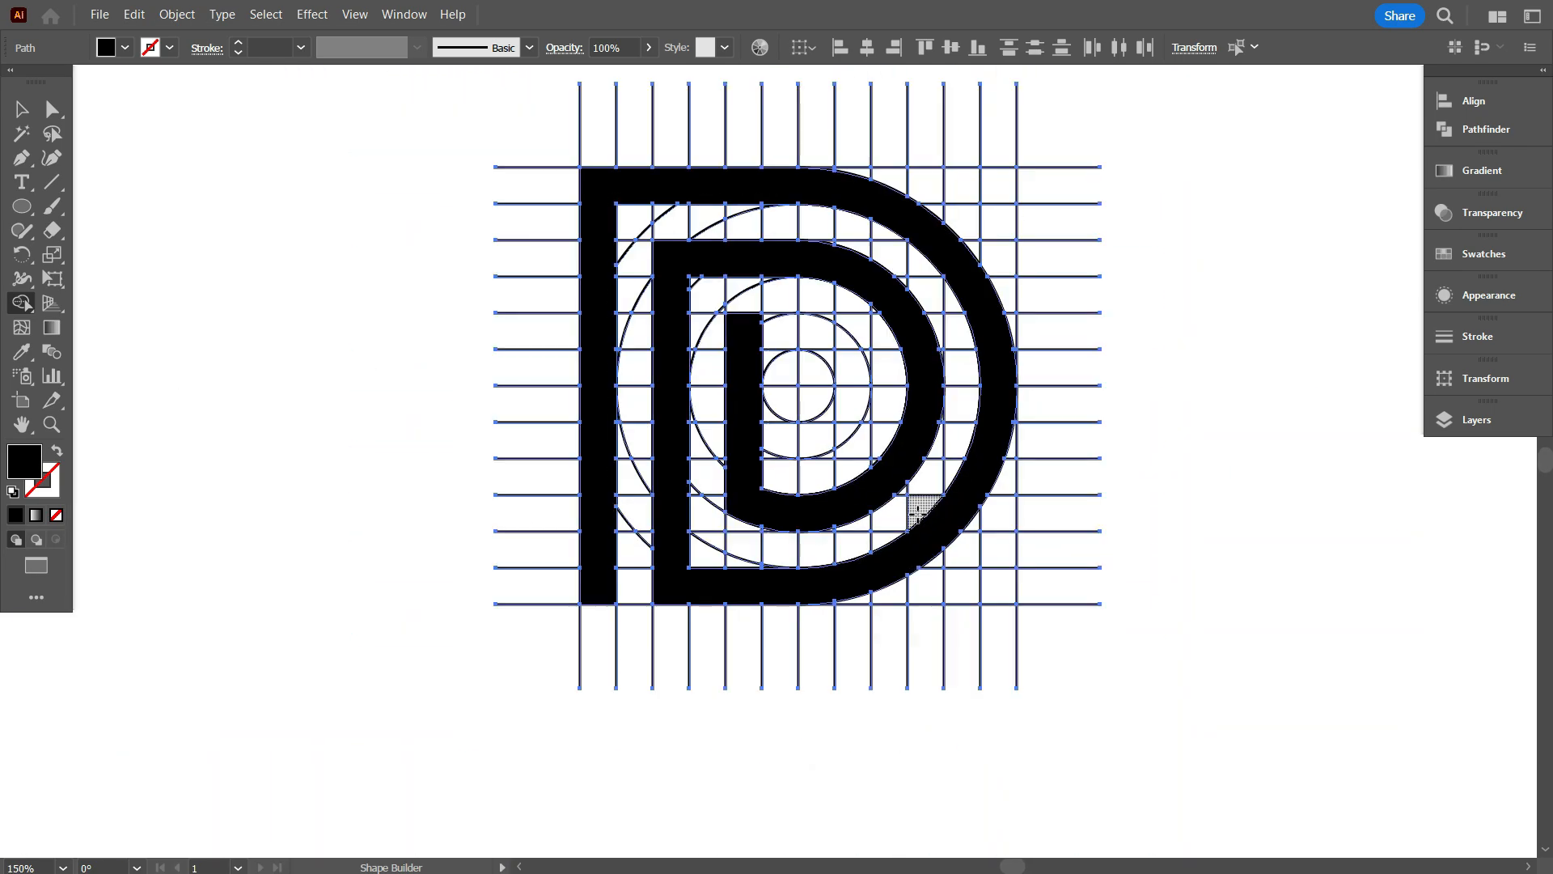
scroll(721, 465, "up", 2)
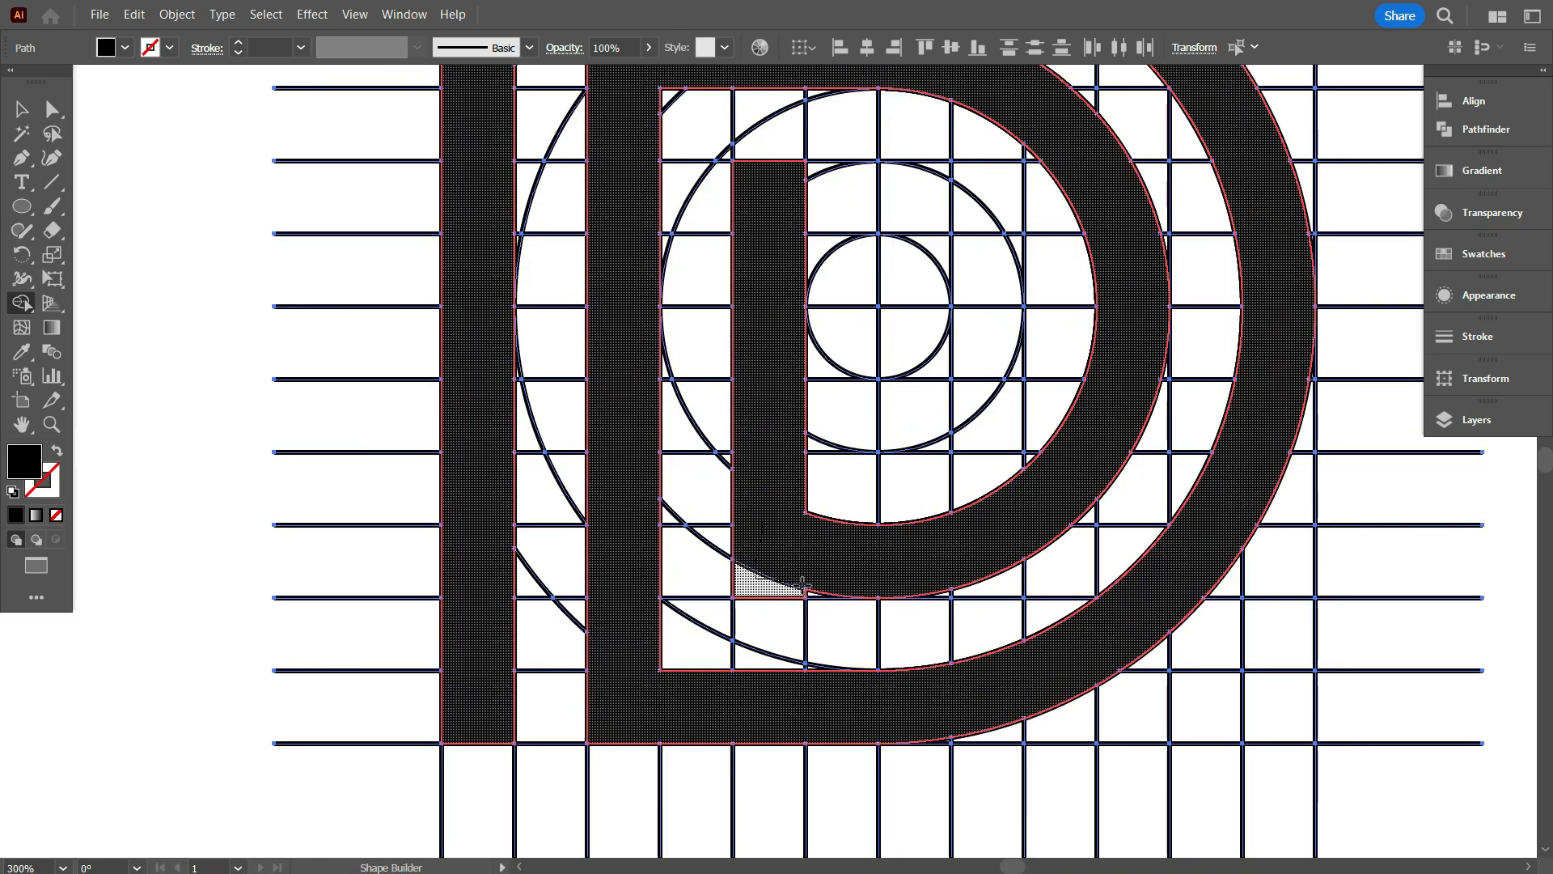
Move the merged spiral D clear of its grid and delete the leftover construction lines and circles.
scroll(817, 571, "down", 2)
scroll(811, 488, "down", 1)
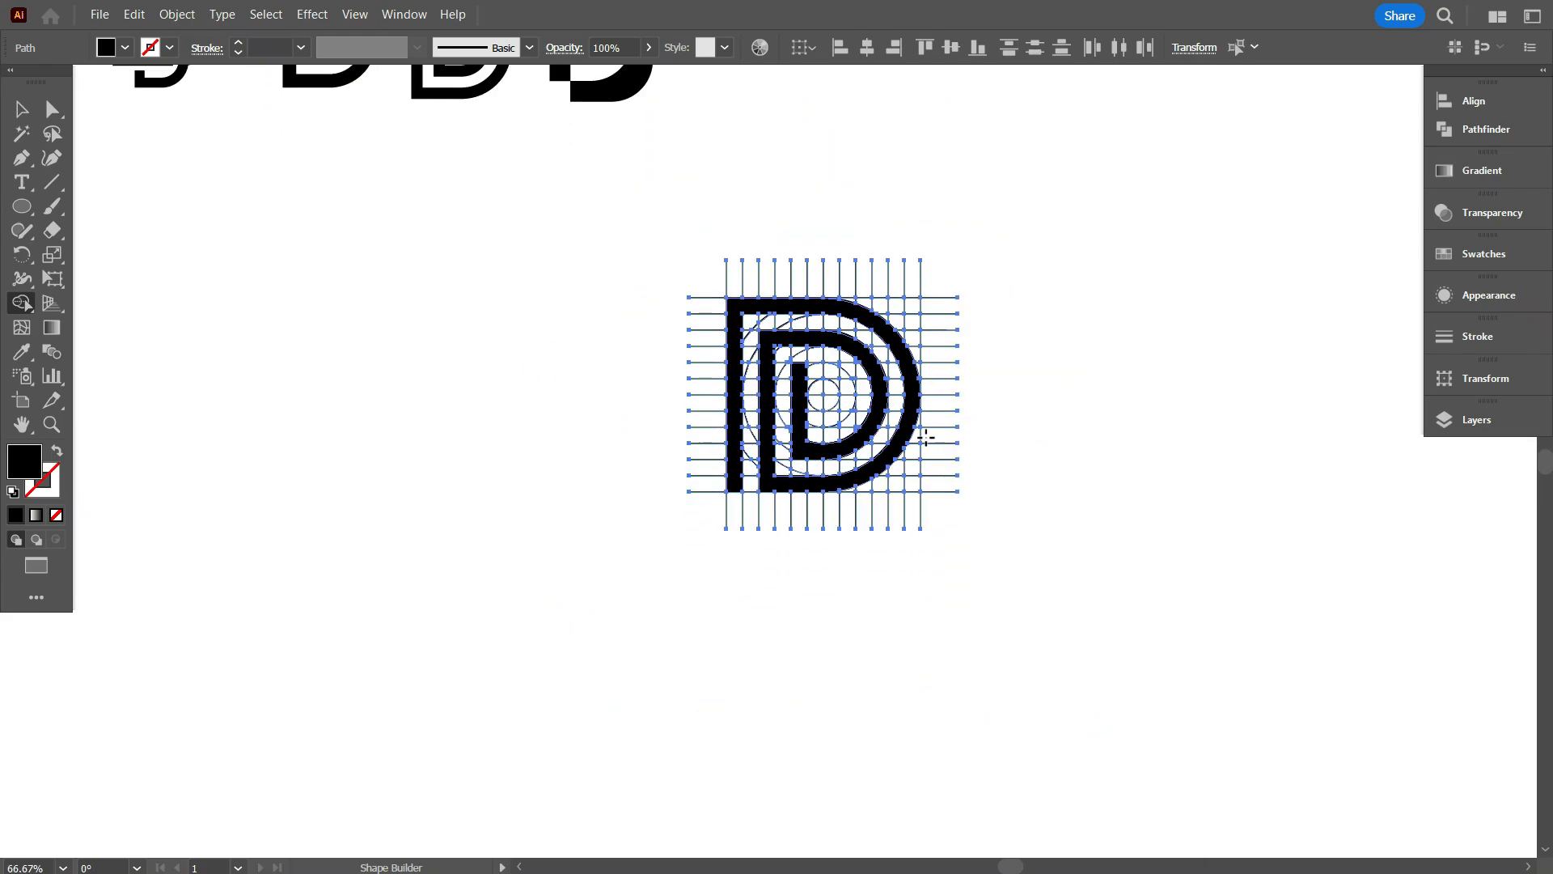
left_click(22, 109)
left_click(208, 249)
left_click_drag(760, 425, 1147, 447)
left_click(1116, 660)
left_click_drag(485, 208, 988, 701)
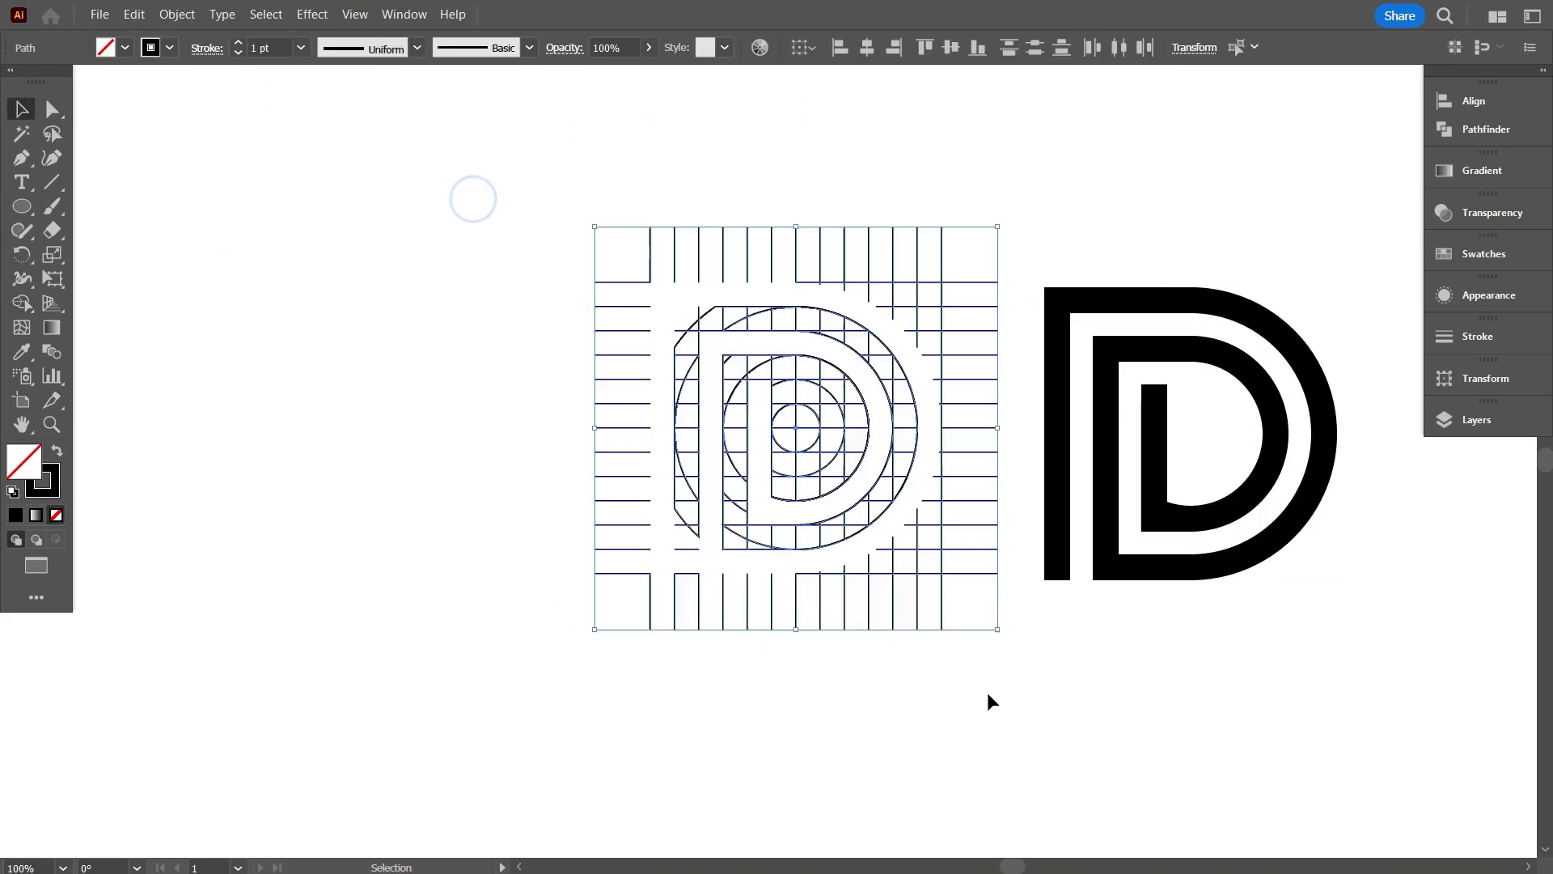
key("Delete")
Undo the grid deletion, the move and the notch merges, back to the roughly traced spiral on its grid.
scroll(745, 507, "up", 1)
scroll(721, 440, "down", 1)
scroll(1005, 510, "up", 2)
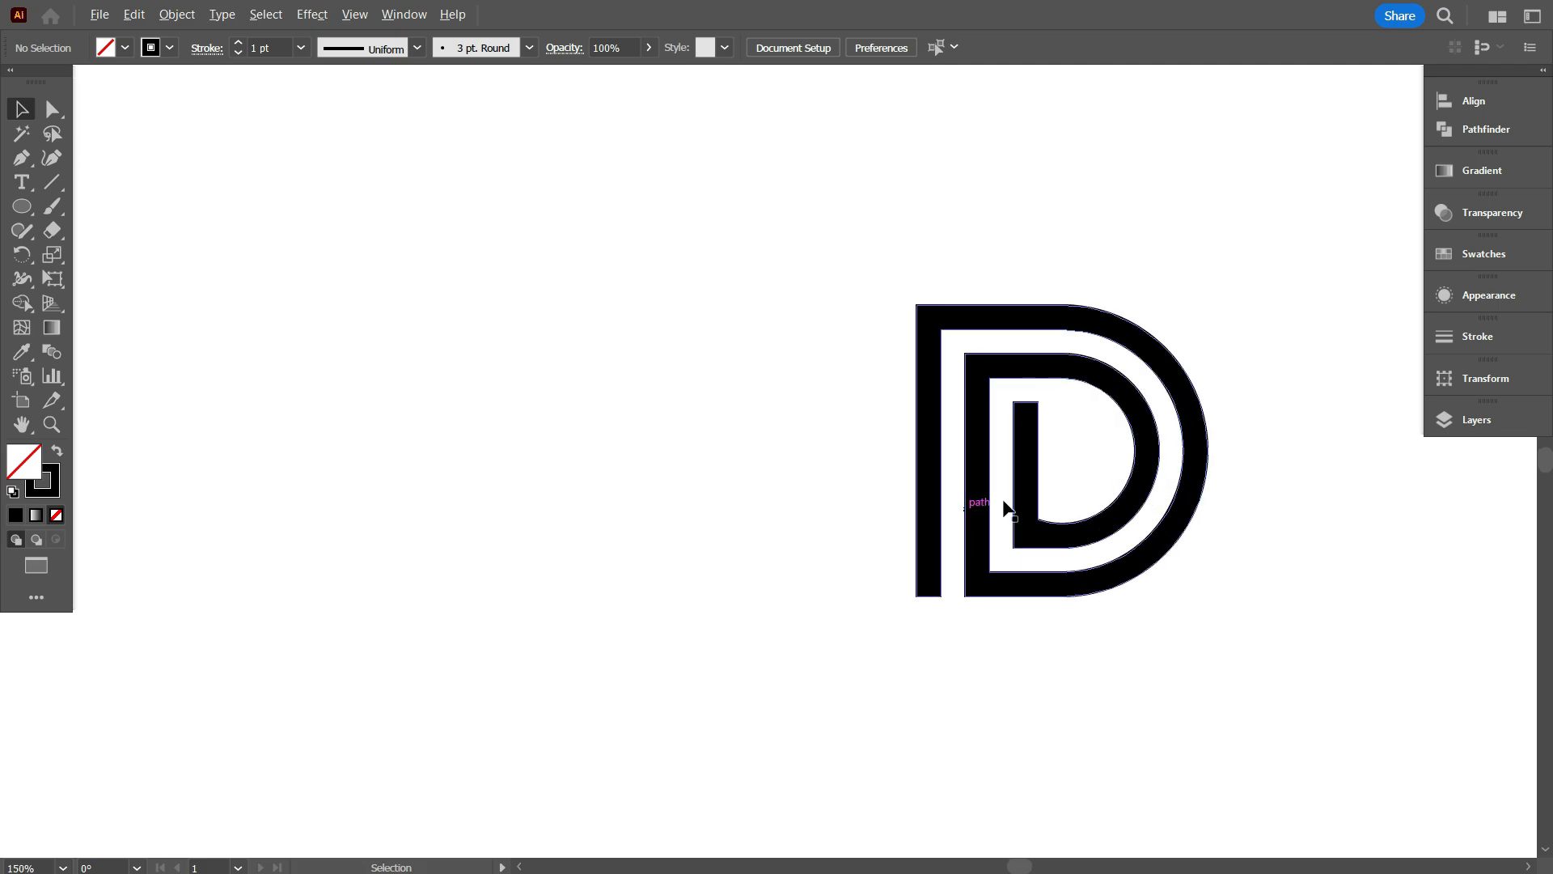
scroll(1138, 552, "down", 1)
scroll(930, 527, "right", 4)
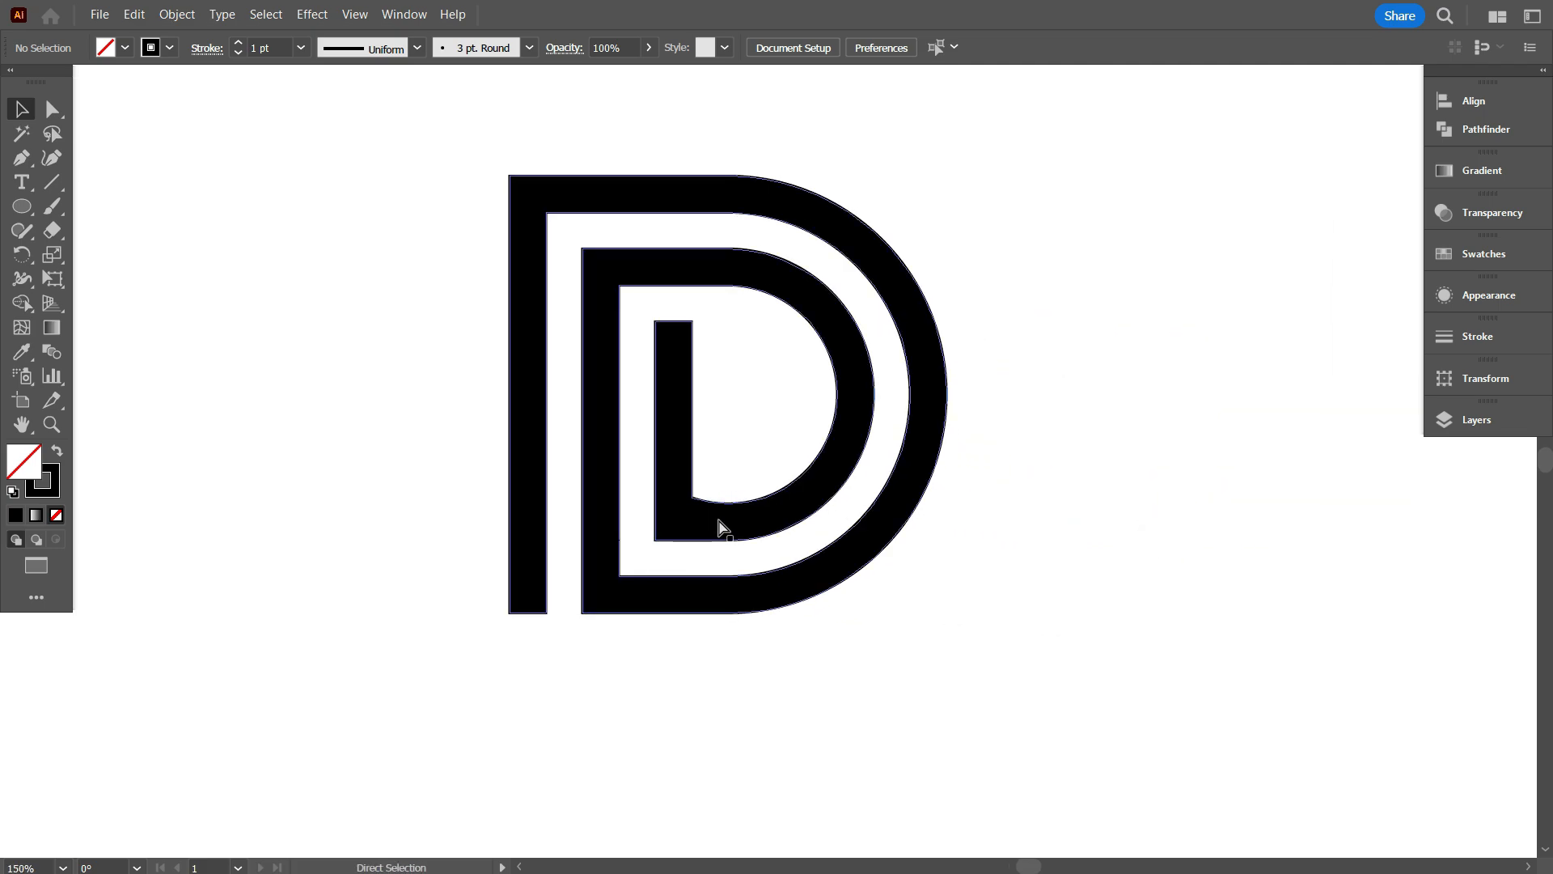
key("ctrl+z")
key("ctrl+z")
scroll(816, 560, "down", 1)
left_click_drag(440, 613, 617, 590)
scroll(520, 510, "up", 2)
key("ctrl+z")
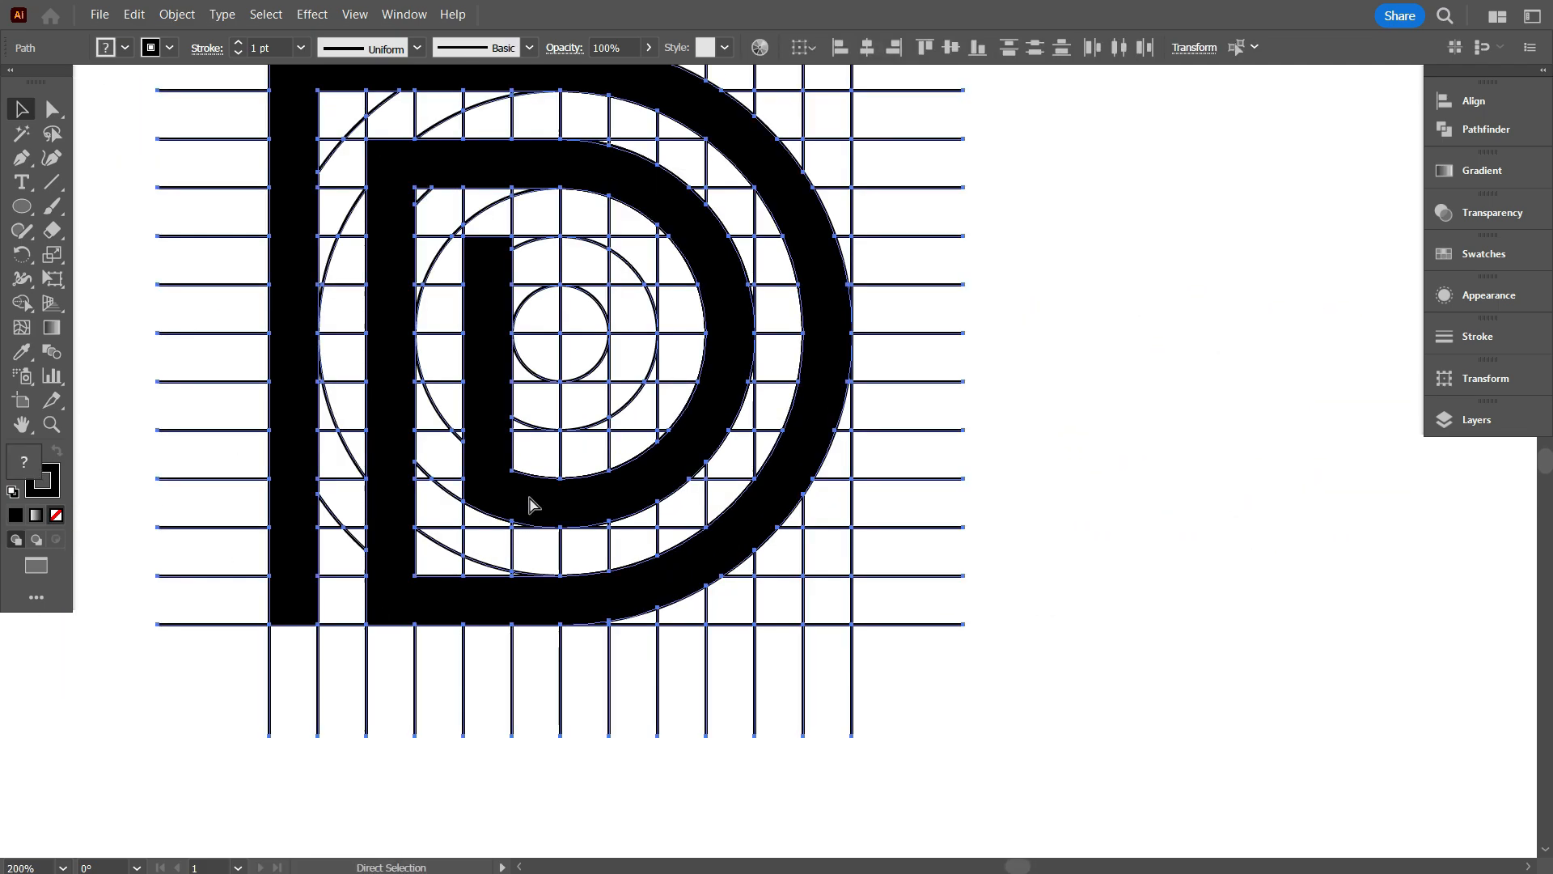
Merge the notches on the lower arcs with Shape Builder and square the innermost stem's outer lower corner, leaving its inside wedge unfilled.
scroll(1182, 527, "left", 2)
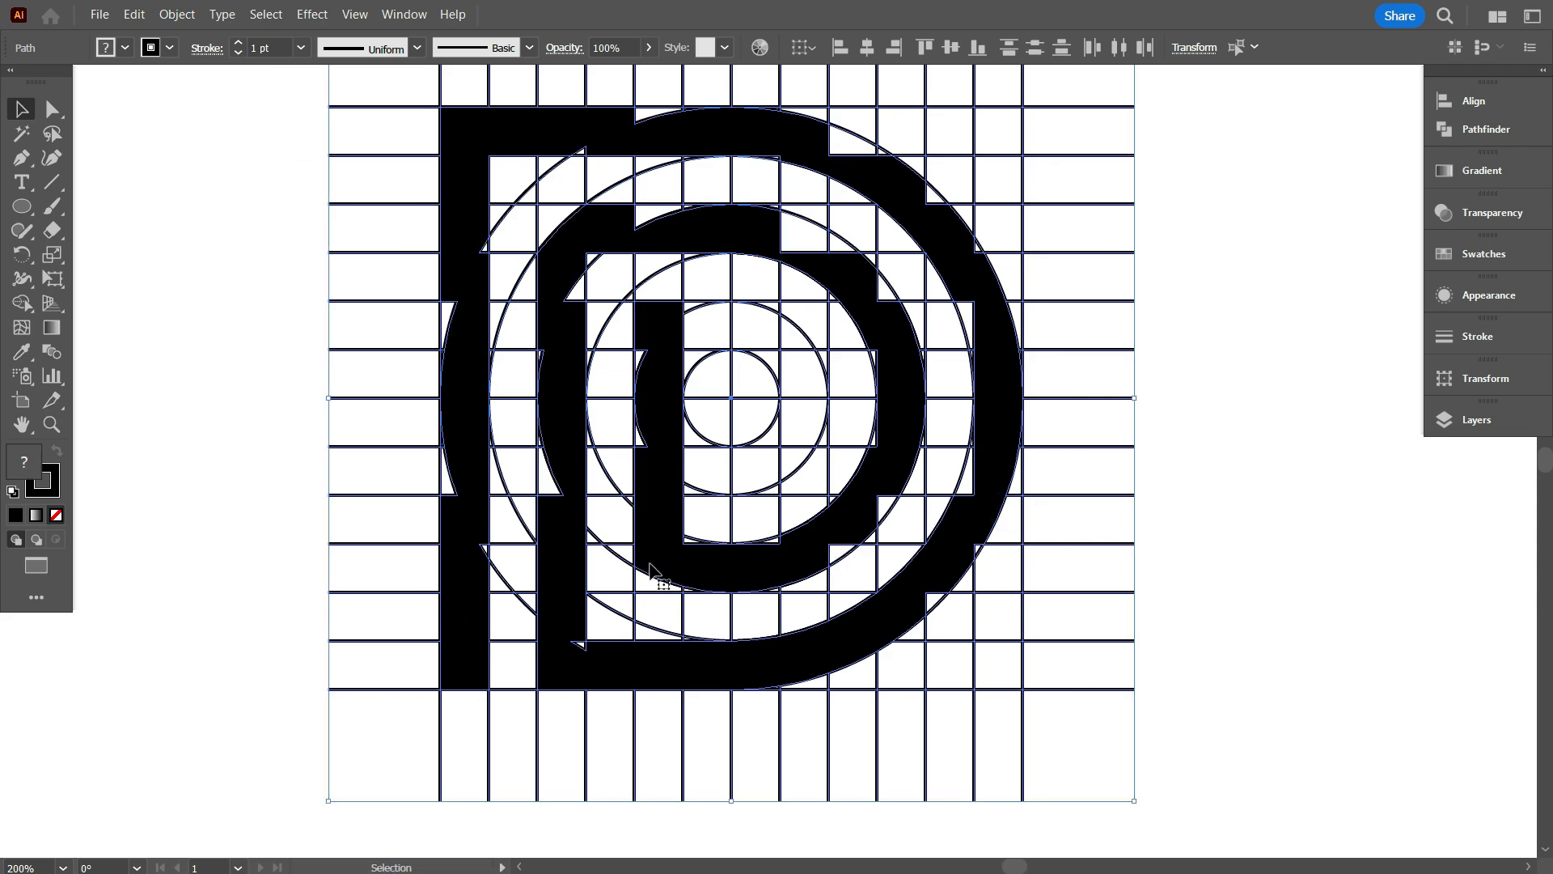
scroll(658, 572, "up", 1)
left_click(22, 304)
scroll(684, 633, "up", 3)
left_click_drag(601, 504, 711, 560)
left_click_drag(930, 502, 963, 409)
mouse_move(1029, 455)
left_mouse_down()
mouse_move(1205, 360)
mouse_move(1250, 109)
left_mouse_up()
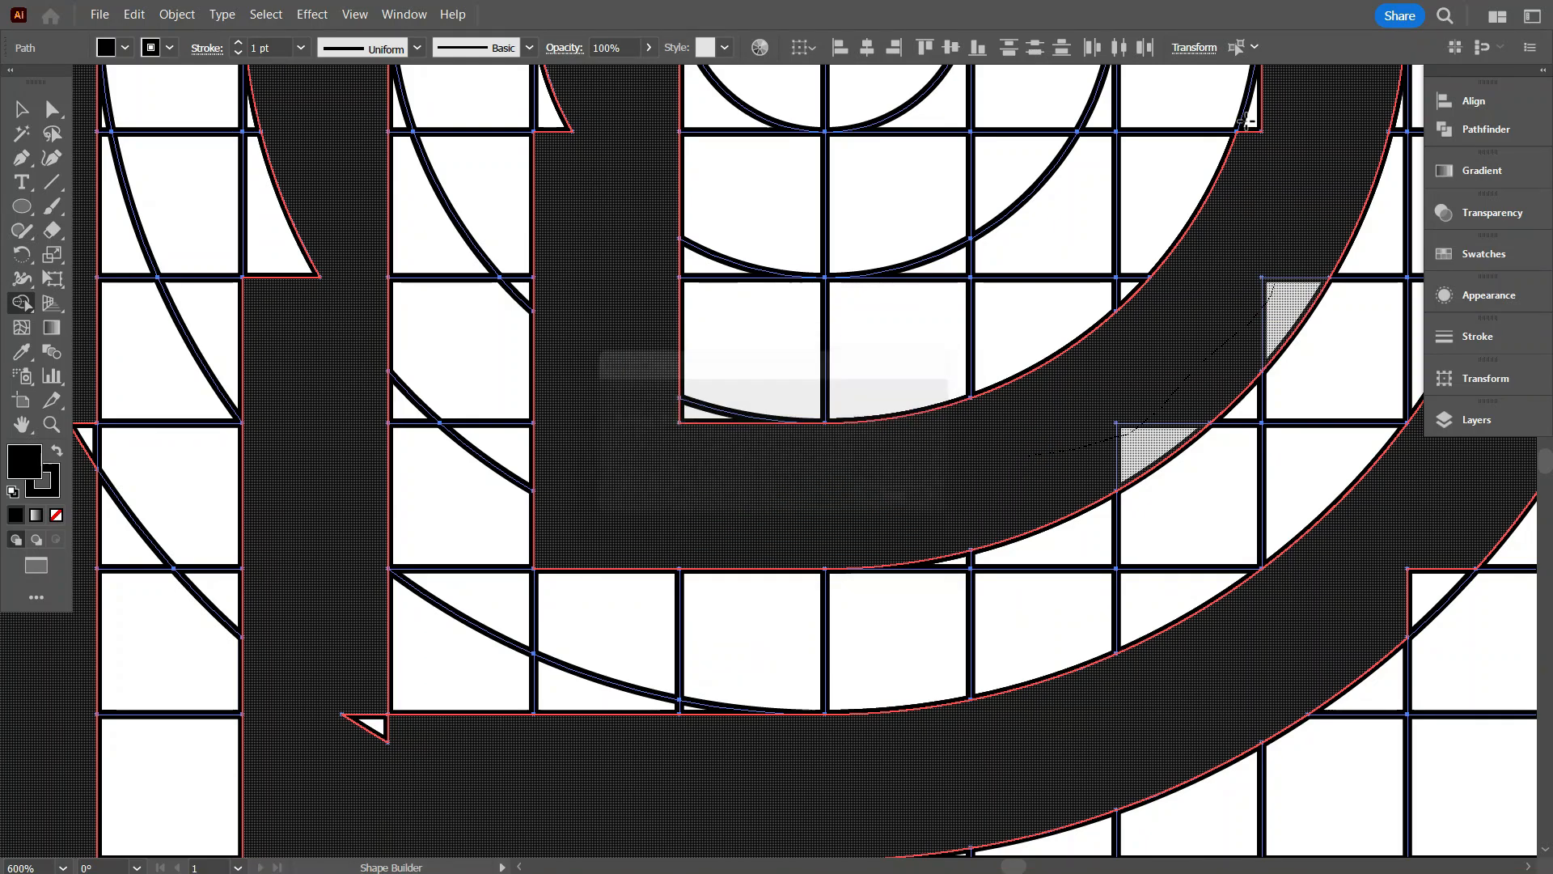
left_click_drag(1335, 624, 1435, 590)
mouse_move(328, 696)
left_mouse_down()
mouse_move(348, 608)
mouse_move(402, 714)
left_mouse_up()
Merge the slivers along the outer, middle and innermost stems into the black shape so all three have straight edges.
scroll(403, 714, "down", 1)
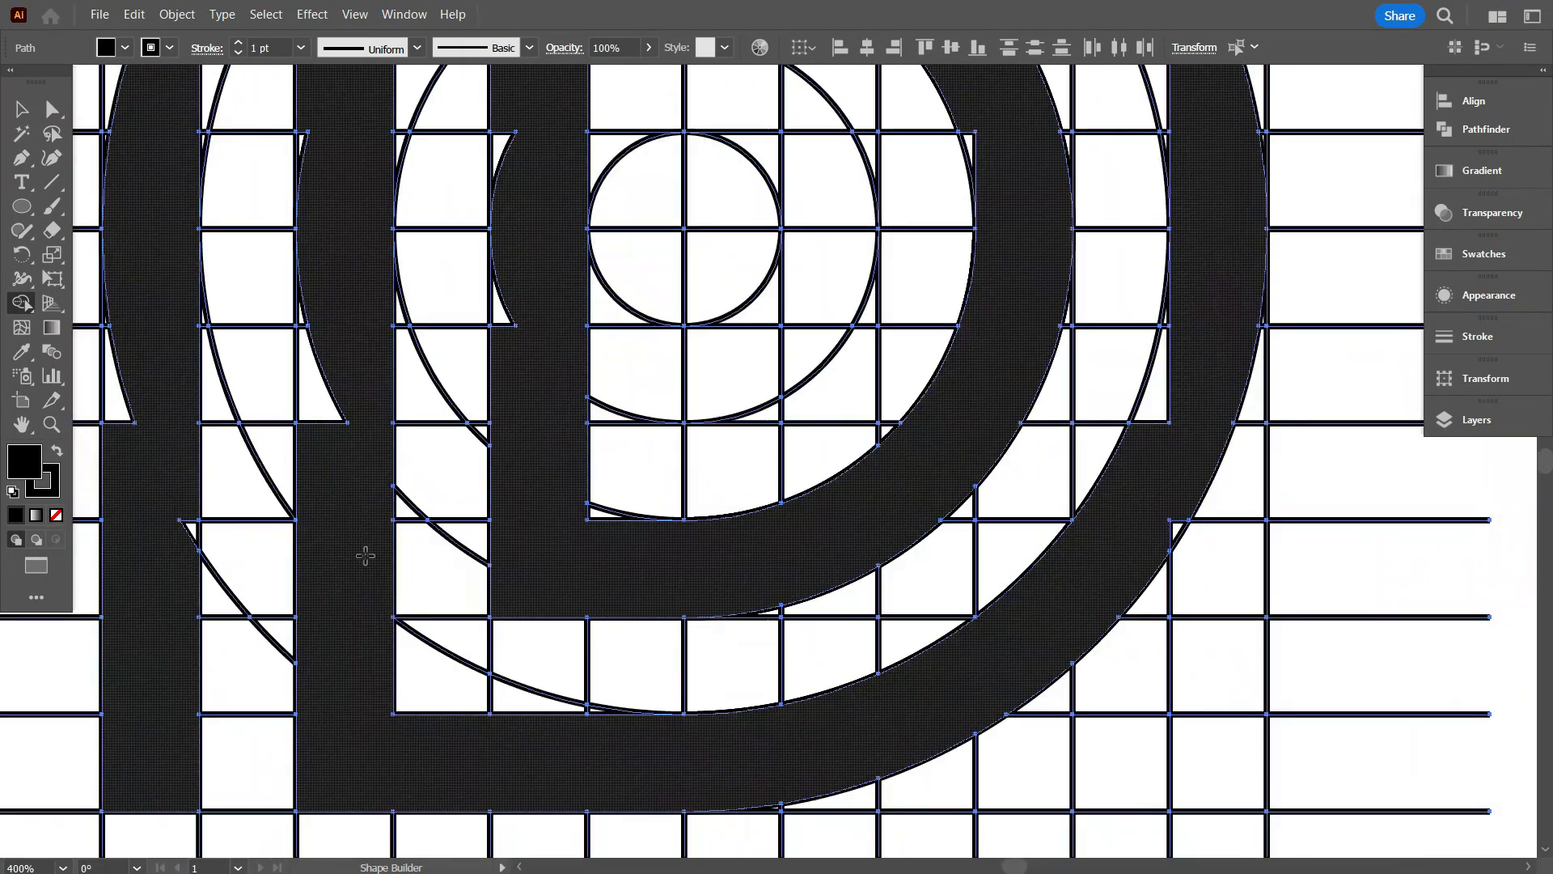
left_click_drag(356, 522, 299, 255)
scroll(338, 215, "up", 1)
left_click_drag(154, 554, 186, 581)
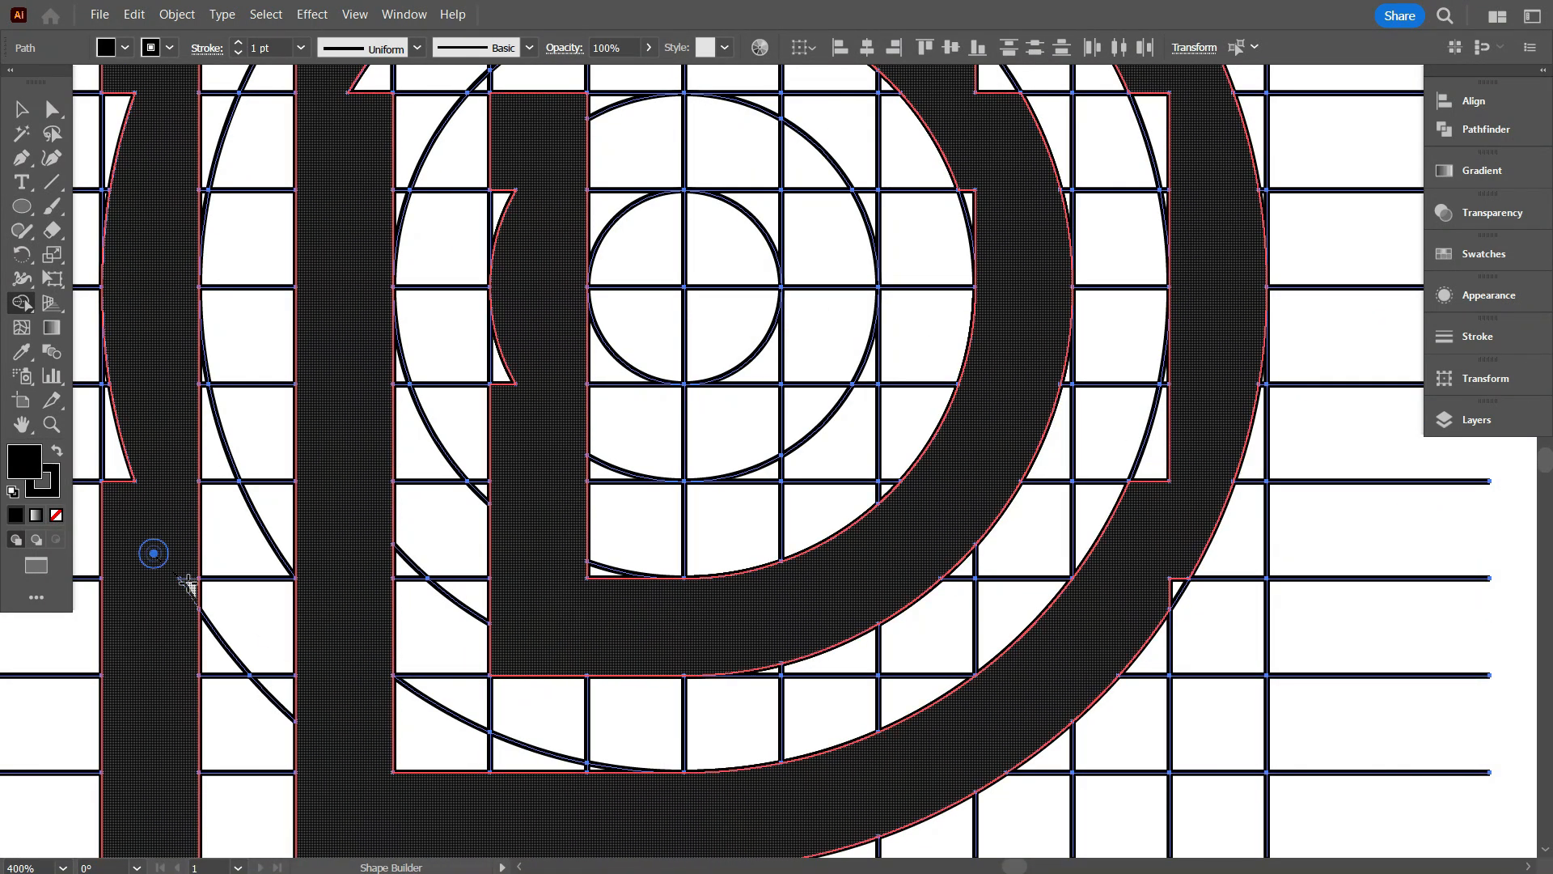
left_click_drag(117, 389, 119, 387)
scroll(277, 468, "up", 3)
scroll(277, 468, "left", 2)
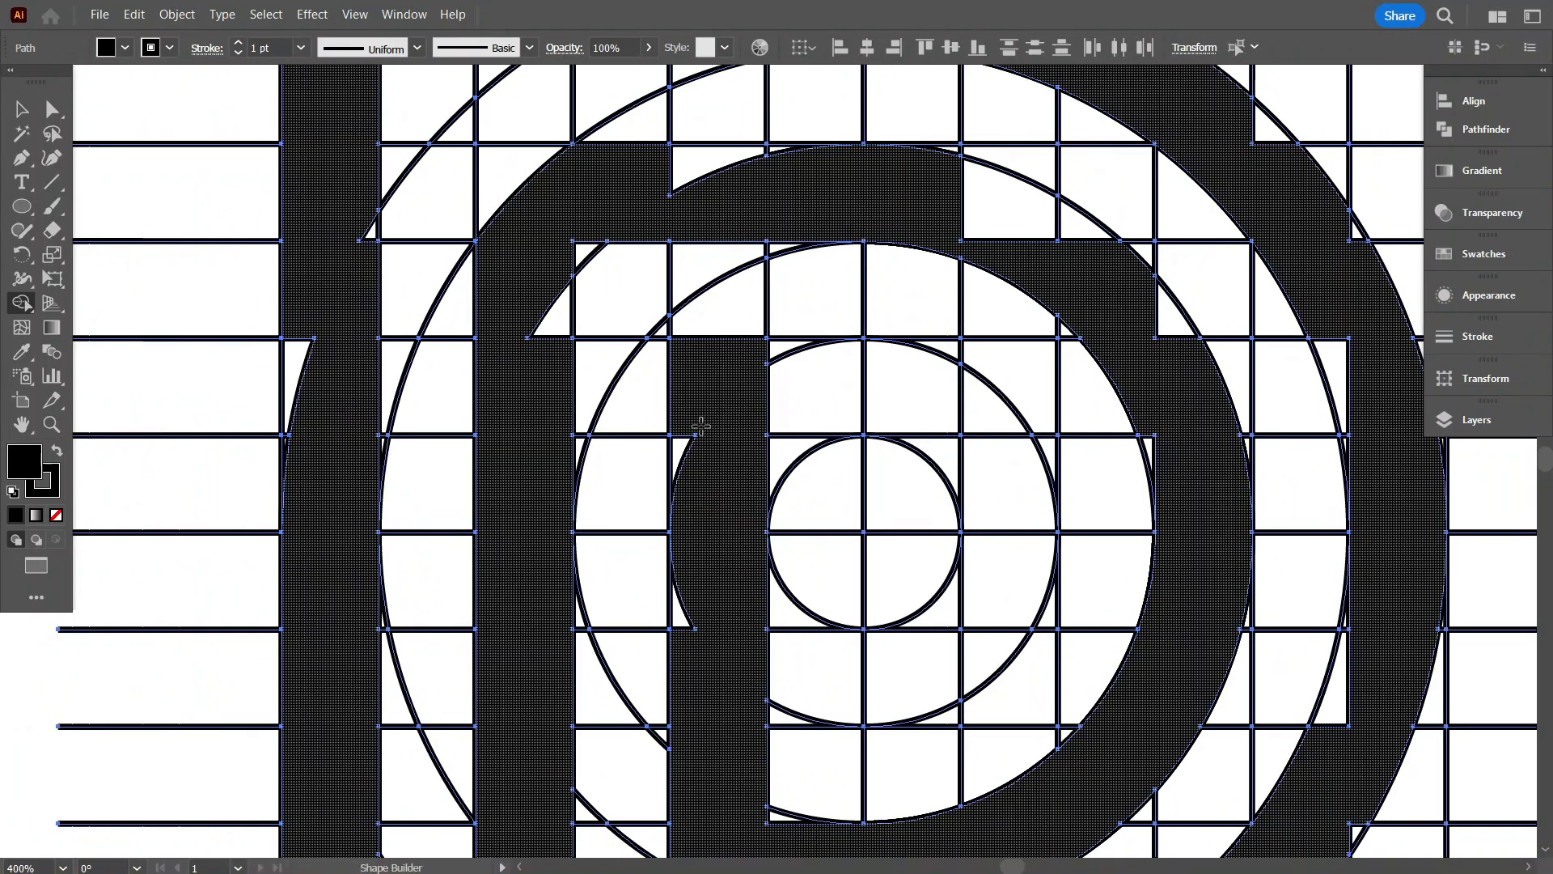
left_click_drag(695, 434, 681, 627)
mouse_move(315, 313)
left_mouse_down()
mouse_move(295, 432)
mouse_move(360, 372)
left_mouse_up()
Merge the gaps along the upper bars and upper arcs of both bands, squaring the middle stem's upper corner.
scroll(294, 432, "up", 2)
left_click_drag(537, 149, 653, 126)
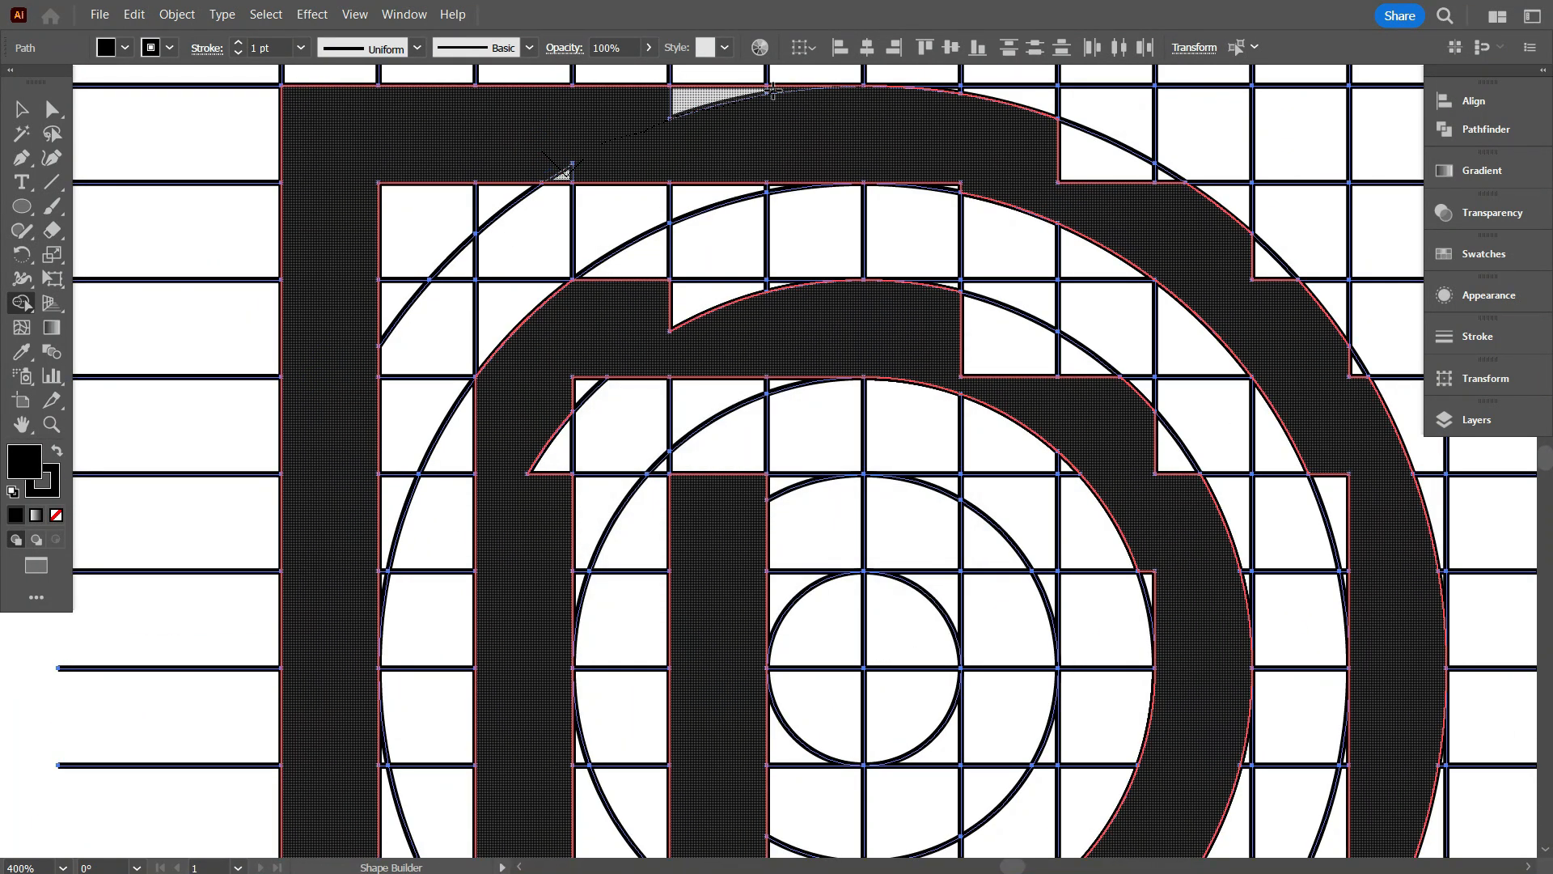
left_click_drag(957, 184, 1154, 173)
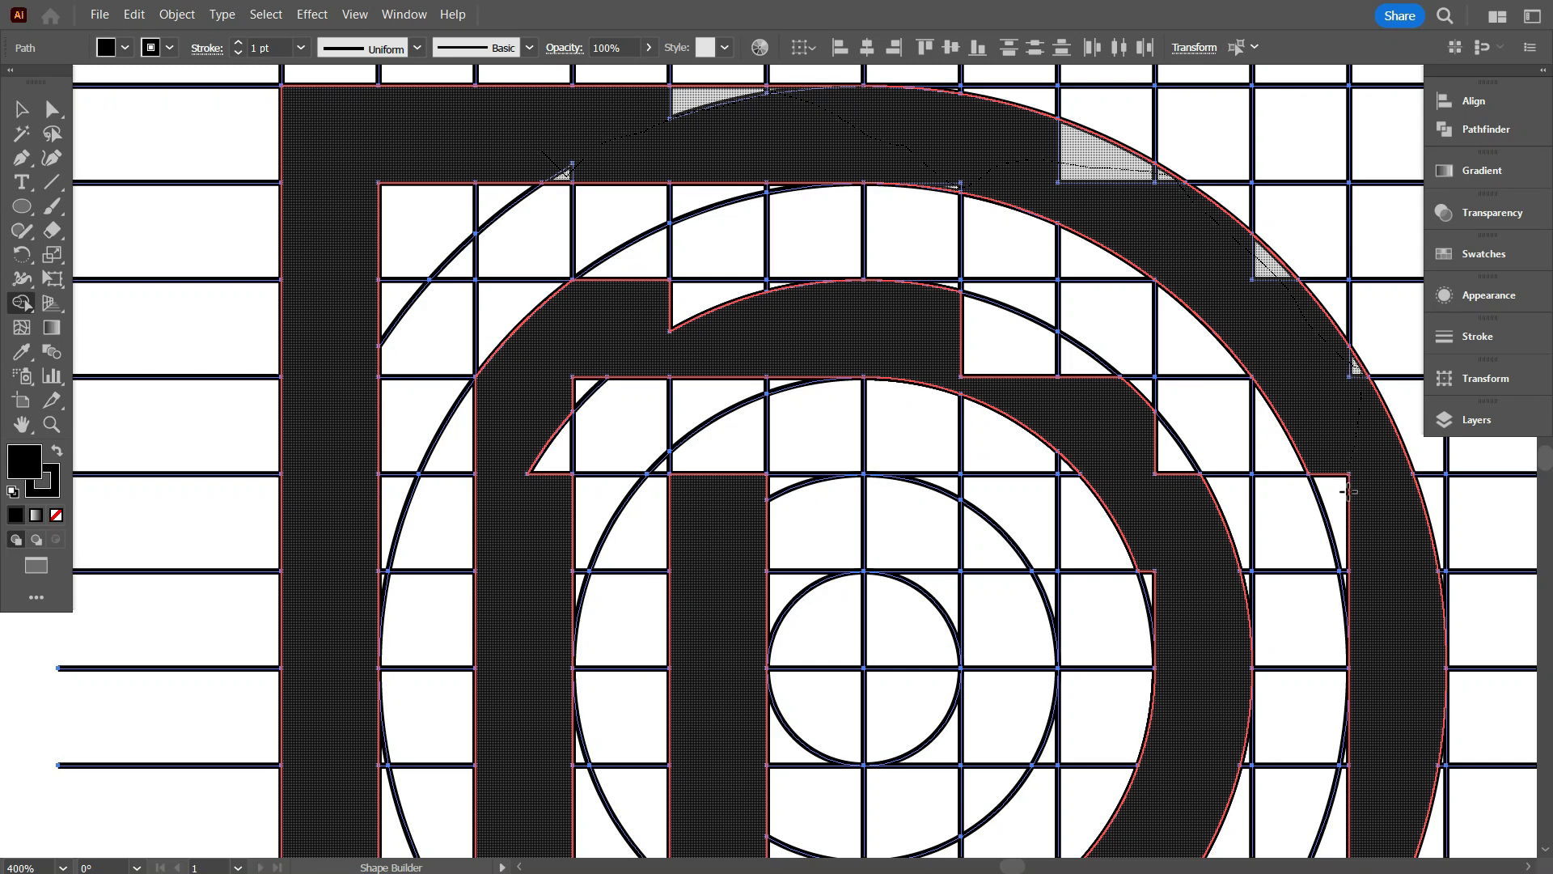
left_click_drag(1346, 576, 1346, 576)
mouse_move(1168, 461)
left_mouse_down()
mouse_move(894, 305)
mouse_move(606, 304)
left_mouse_up()
left_click_drag(503, 303, 557, 490)
Merge the remaining notches on the right-hand curves so both bands follow smooth arcs.
scroll(567, 485, "down", 3)
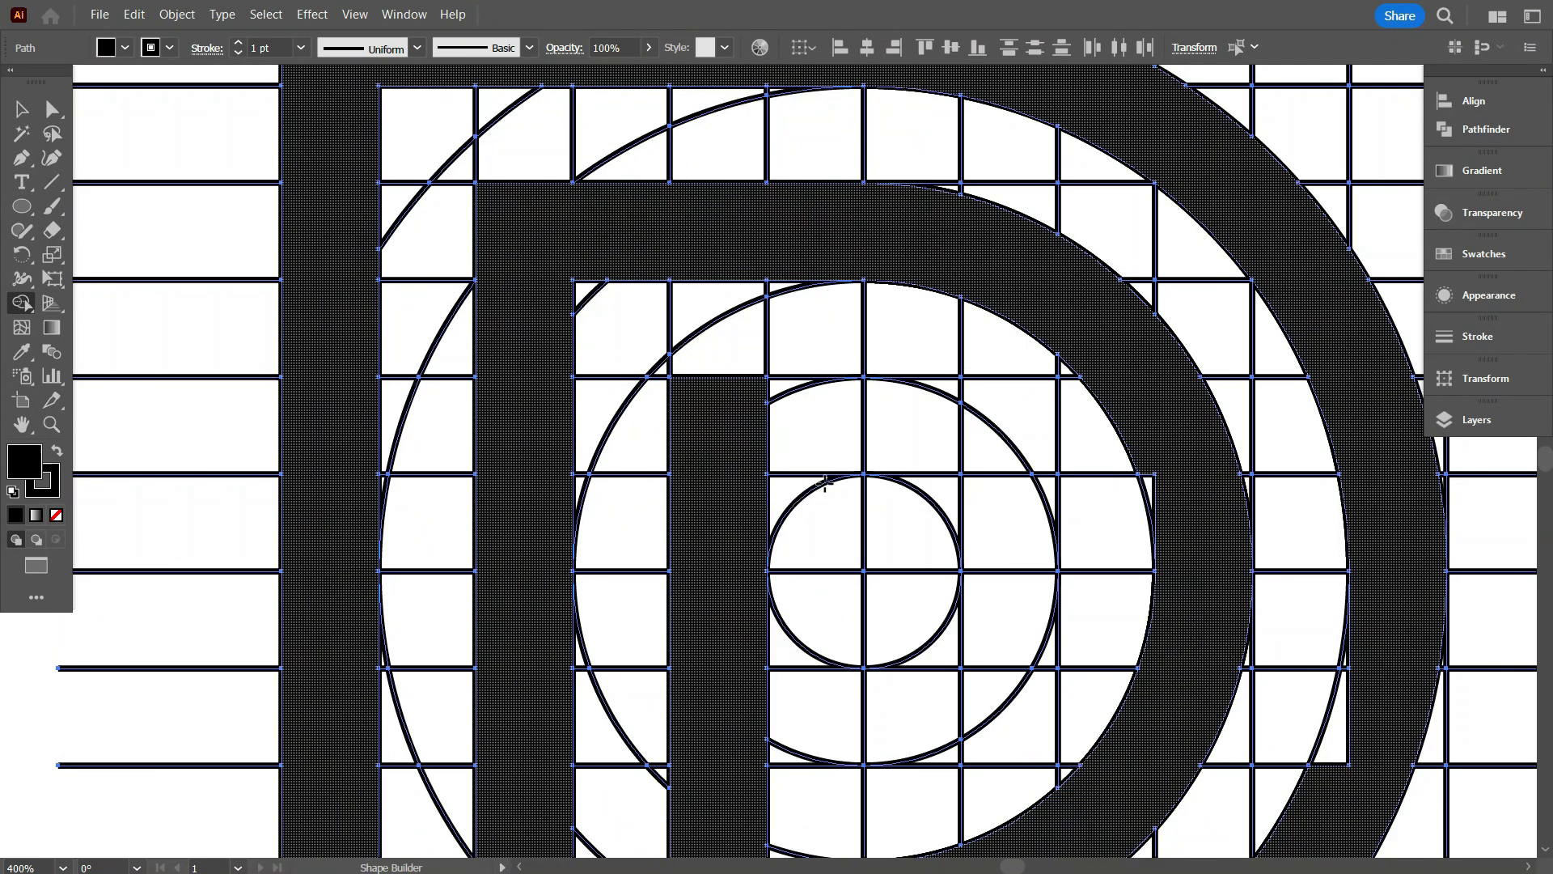
scroll(1175, 440, "down", 2)
scroll(1176, 440, "up", 4)
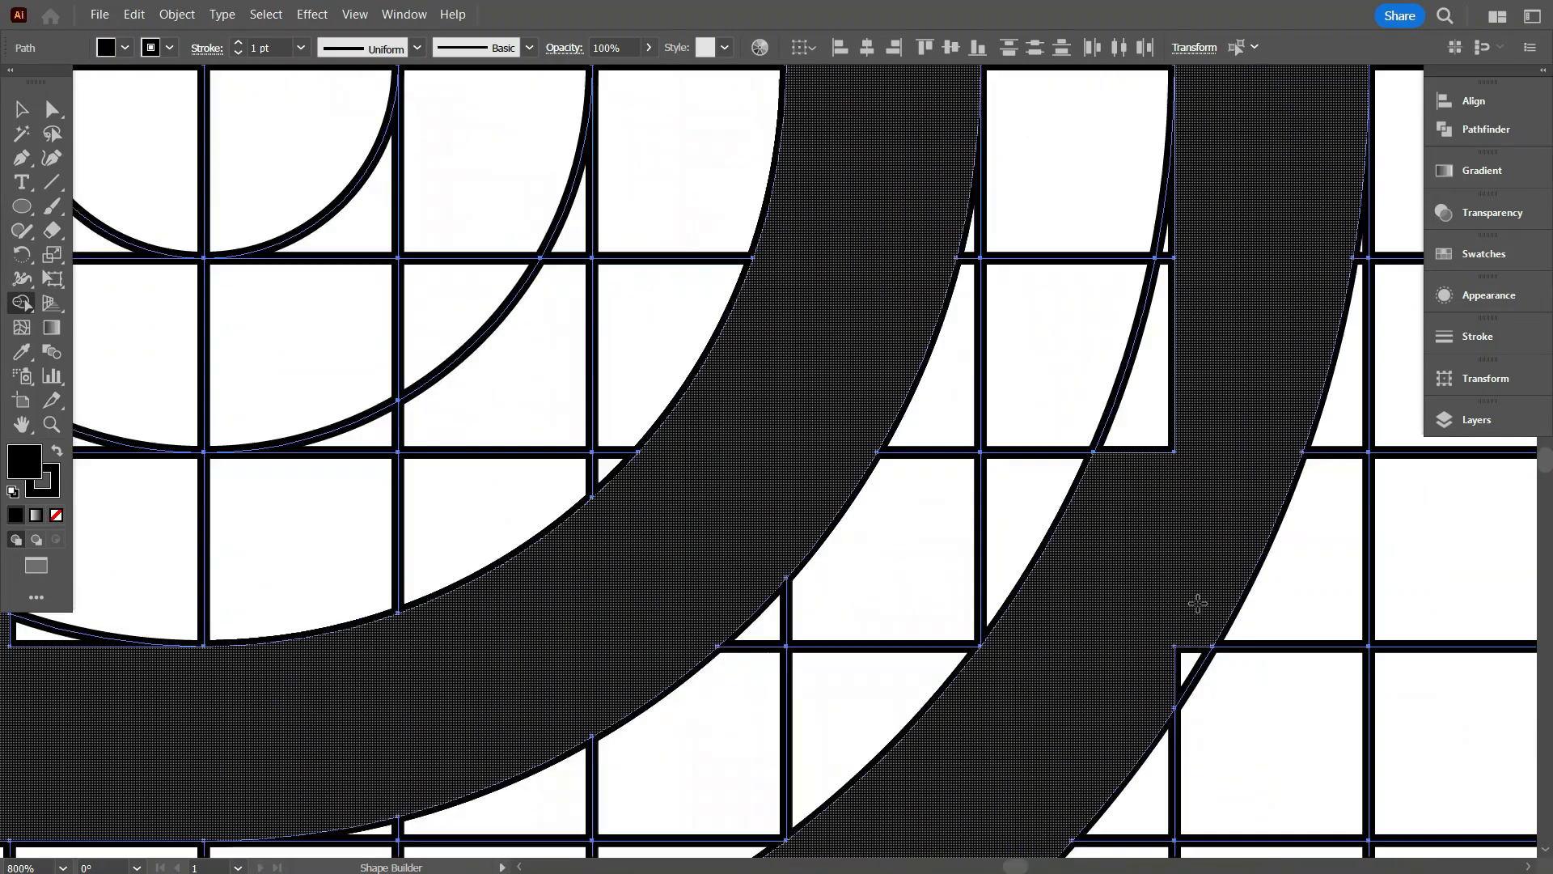
left_click_drag(1193, 599, 1191, 670)
scroll(973, 616, "down", 5)
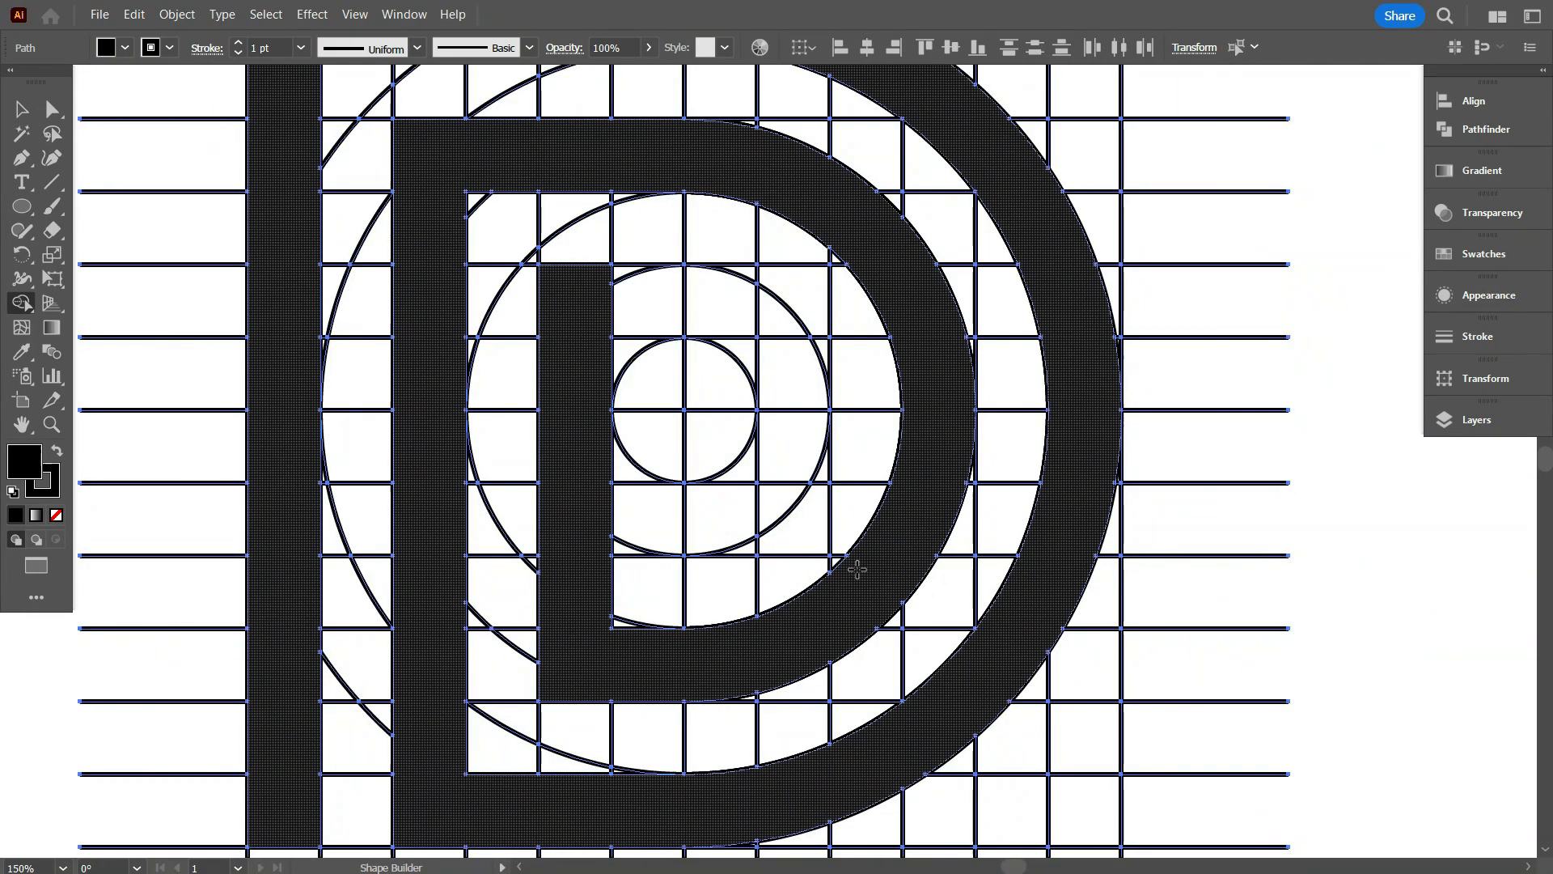
Move the finished spiral D off its construction grid and delete the leftover lines and circles.
key("v")
left_click(128, 226)
key("ctrl+1")
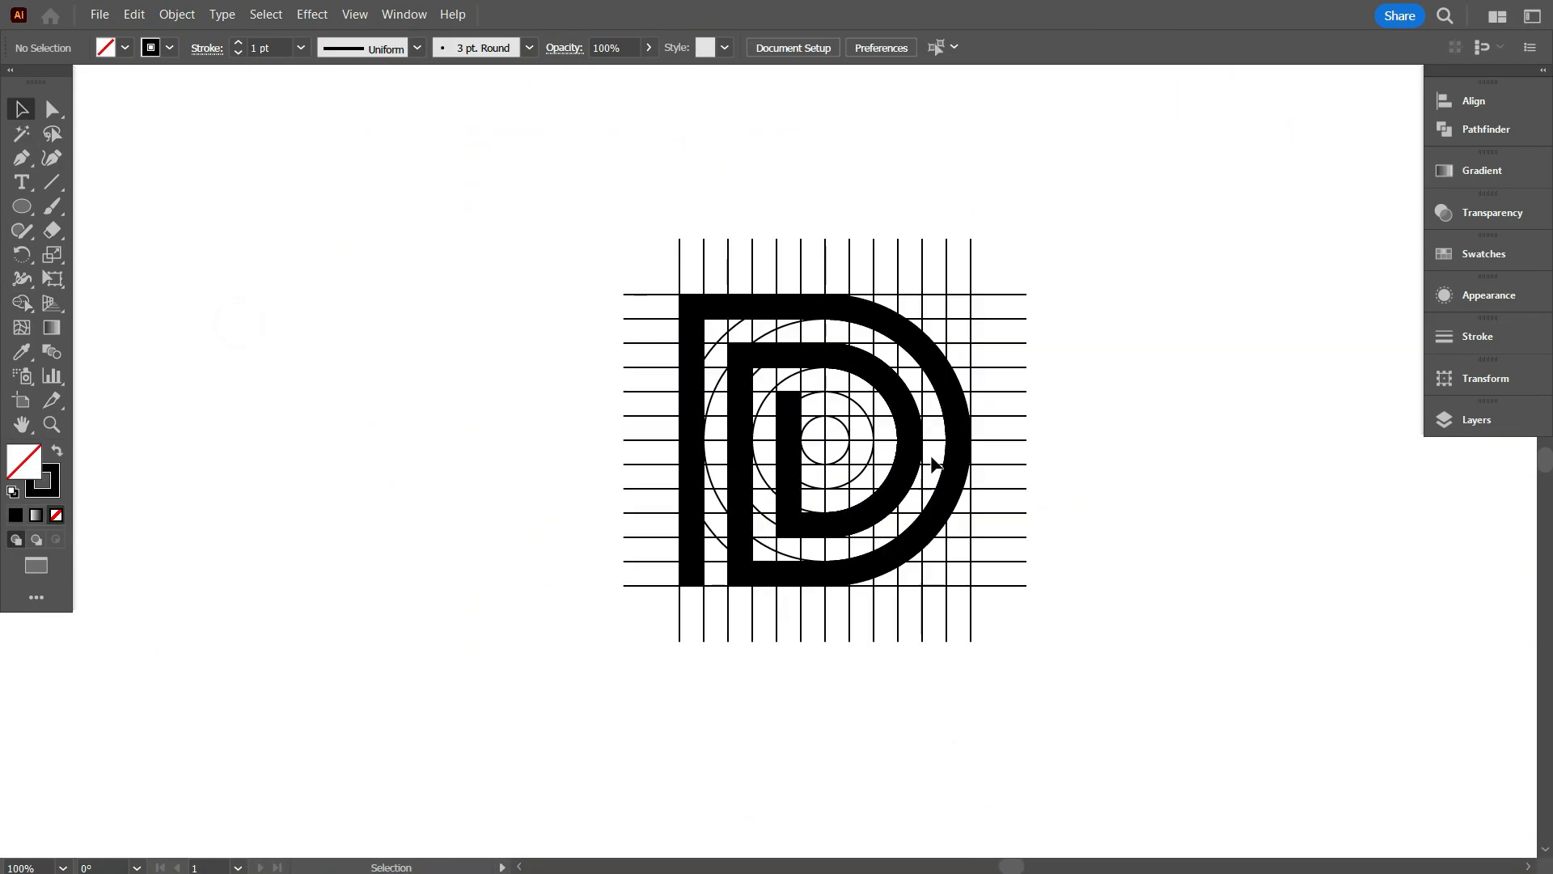
left_click_drag(781, 483, 386, 467)
left_click_drag(1137, 693, 689, 342)
key("Delete")
scroll(987, 473, "up", 1)
scroll(987, 474, "down", 1)
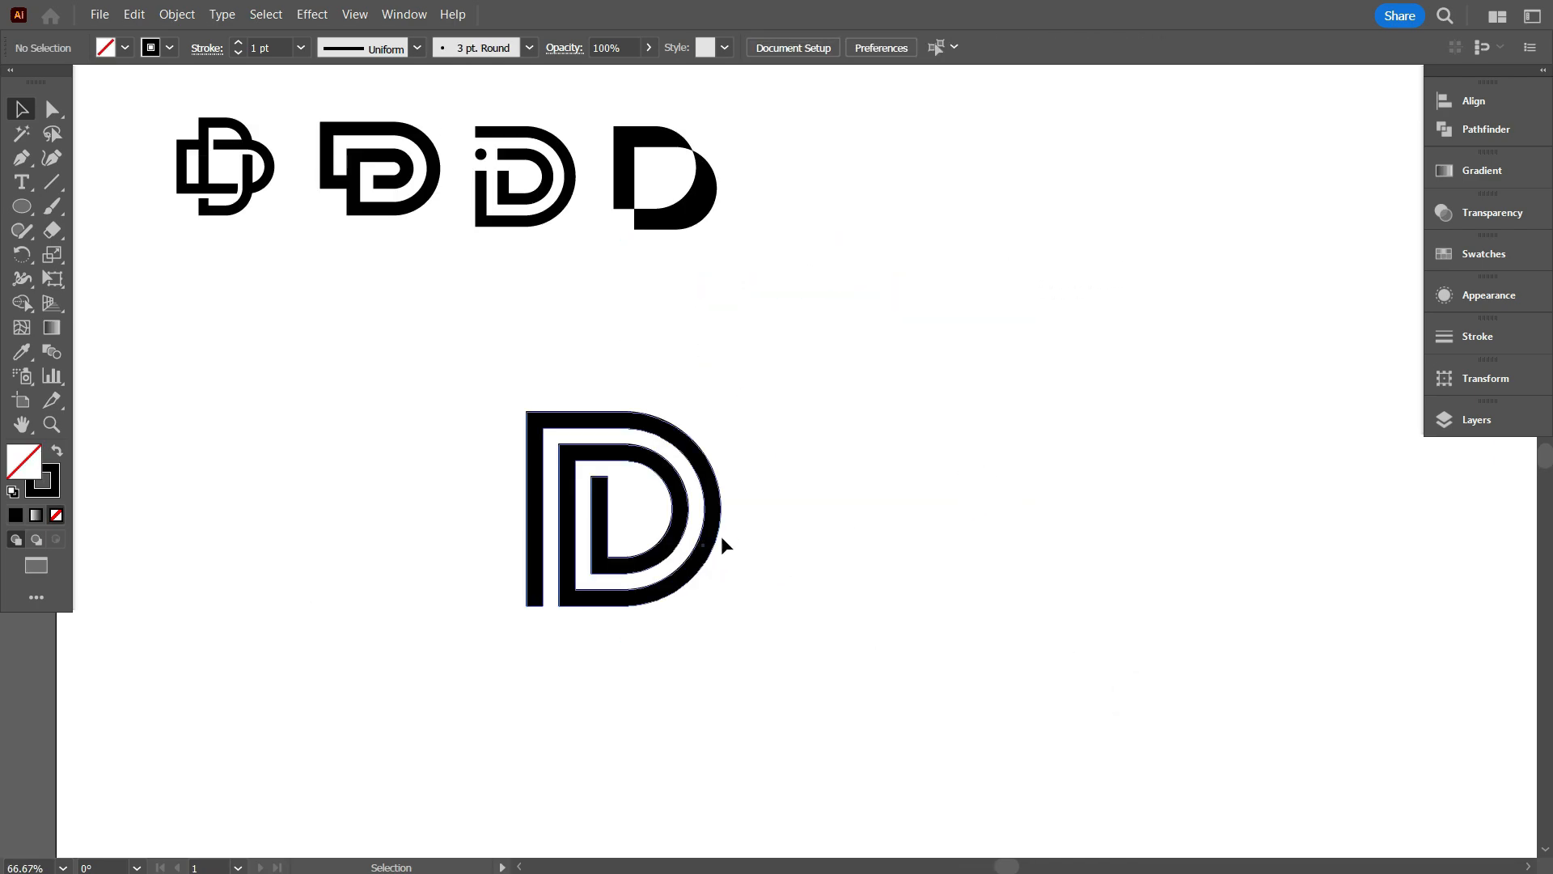
Scale the spiral D down to match the other logos and place it at the end of the row.
left_click_drag(721, 536, 959, 251)
left_click_drag(868, 318, 863, 229)
left_click_drag(863, 212, 787, 211)
left_click(771, 337)
scroll(614, 477, "up", 1)
scroll(615, 486, "down", 2)
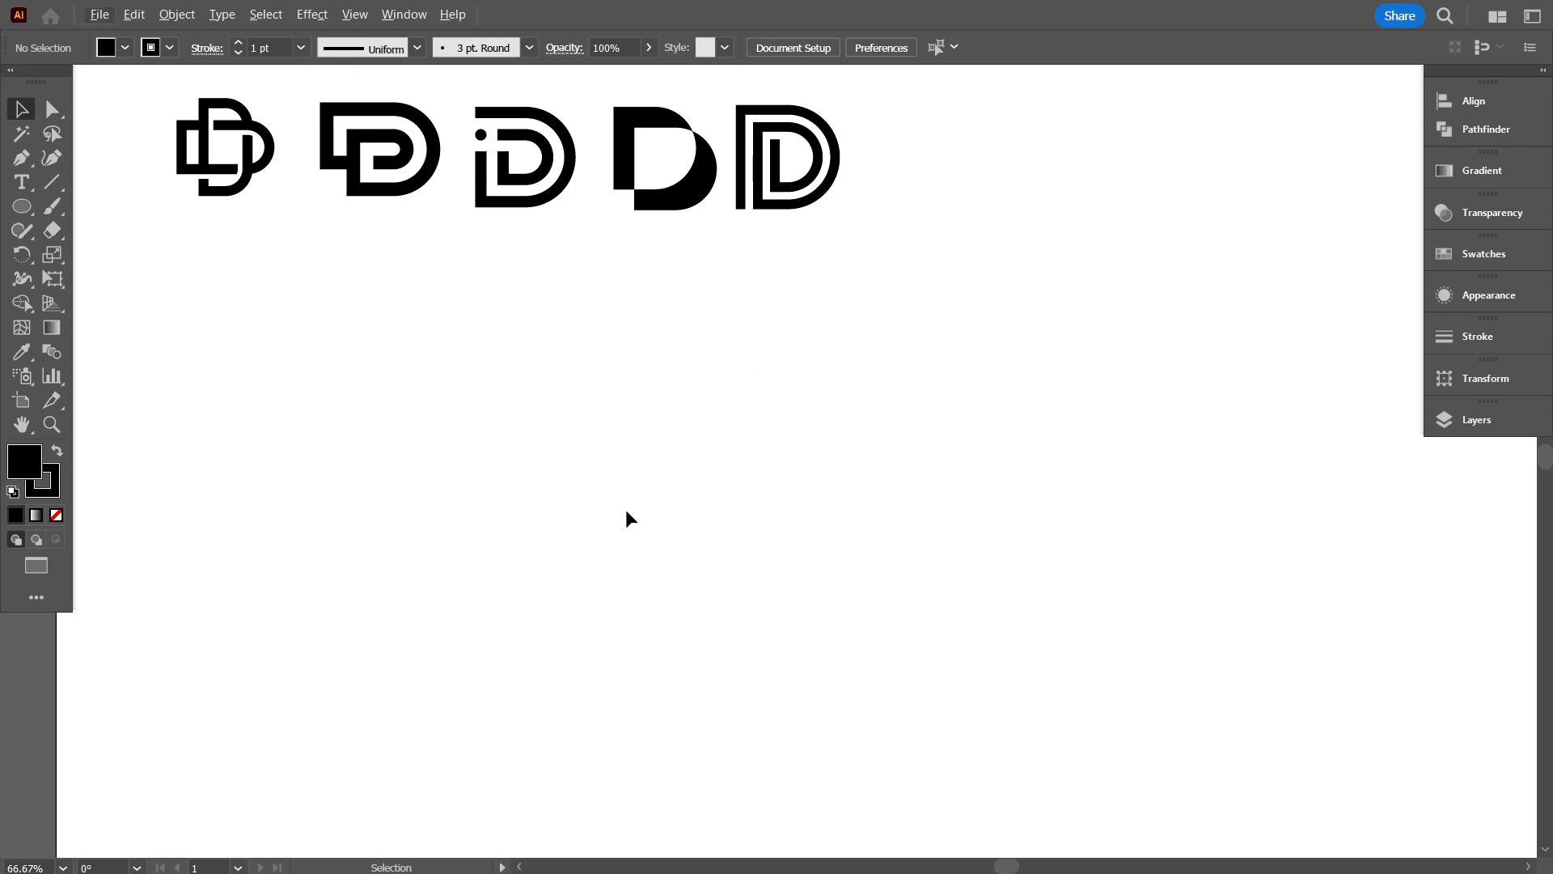
scroll(960, 580, "up", 1)
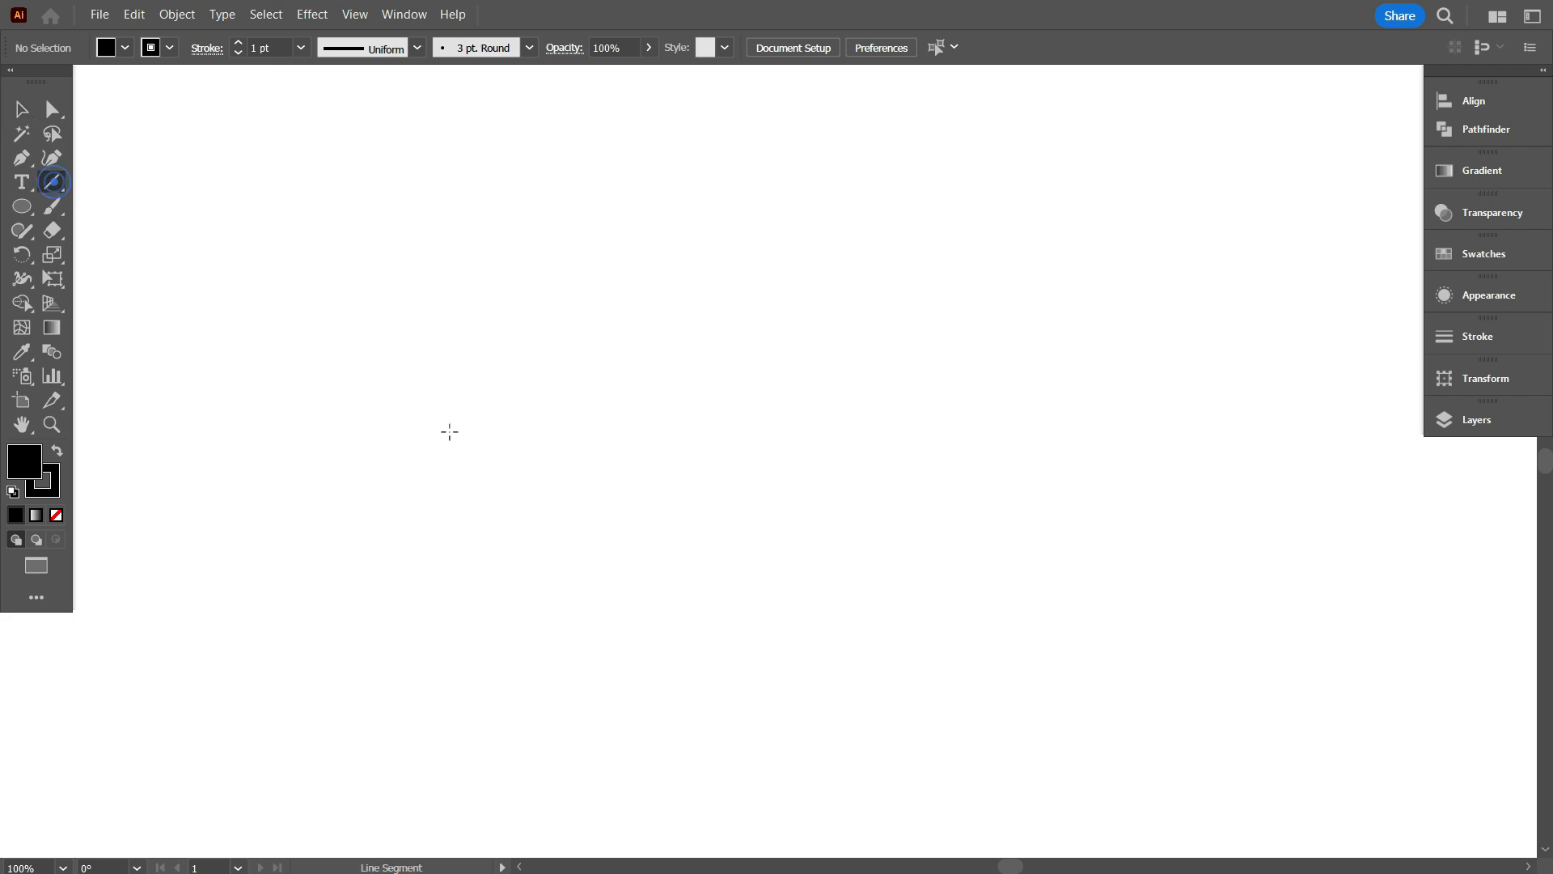
Draw a vertical line below the logos and repeat evenly spaced copies of it to make seven parallel lines.
left_click_drag(665, 235, 665, 651)
left_click(24, 114)
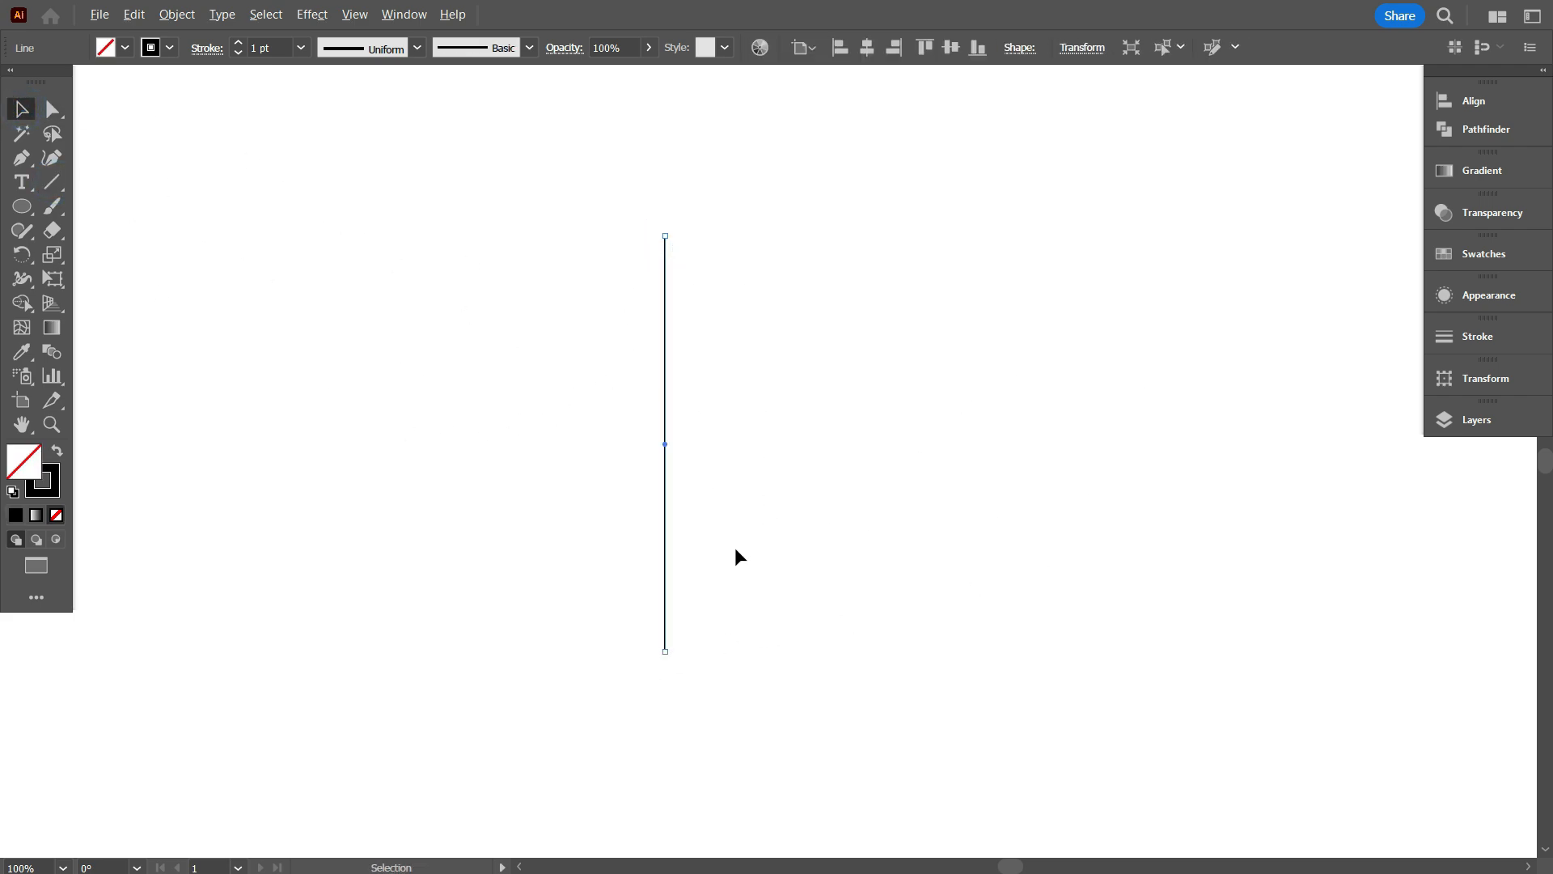
left_click_drag(664, 501, 697, 500)
key("ctrl+d")
key("ctrl+d")
key("ctrl+d")
key("ctrl+d")
key("ctrl+d")
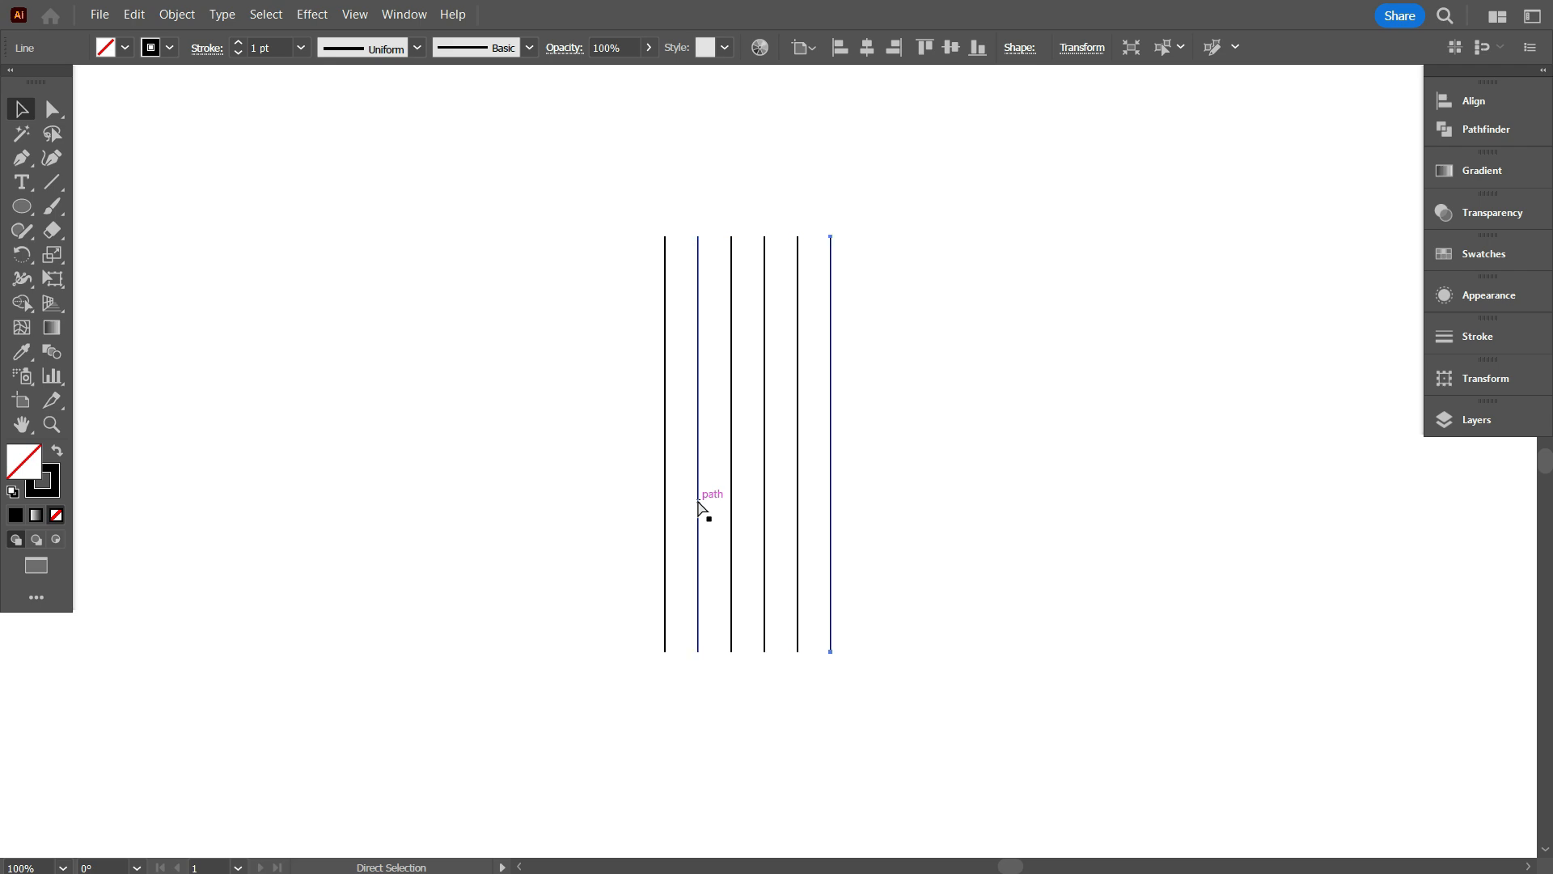
Add a copy of all seven lines rotated 90 degrees to form a centred six-by-six grid.
left_click_drag(482, 302, 1064, 569)
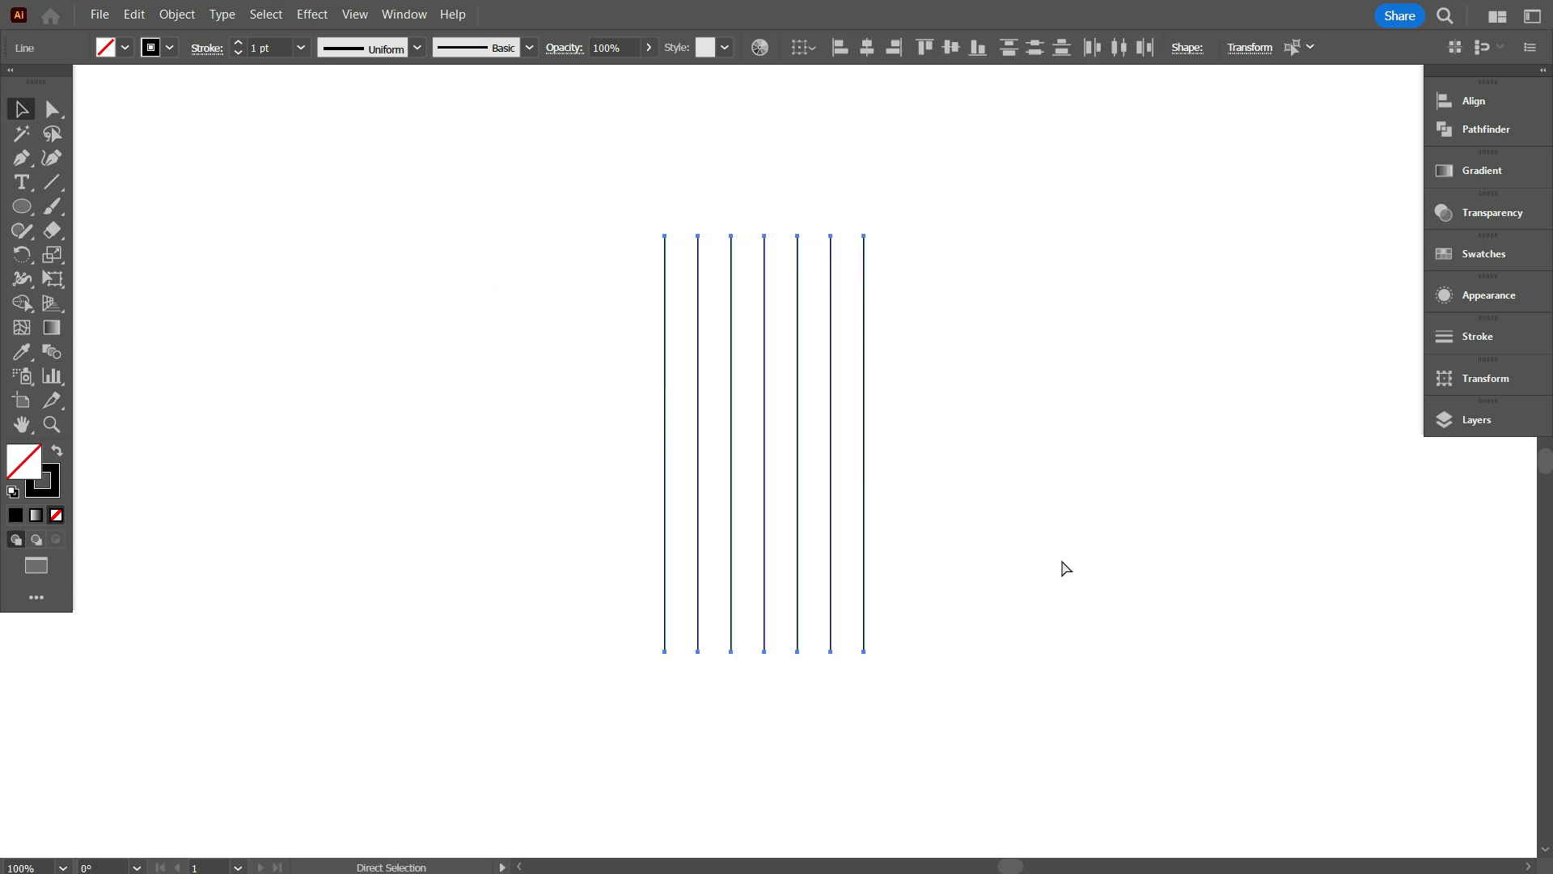
left_click_drag(888, 247, 960, 586)
scroll(846, 576, "up", 1)
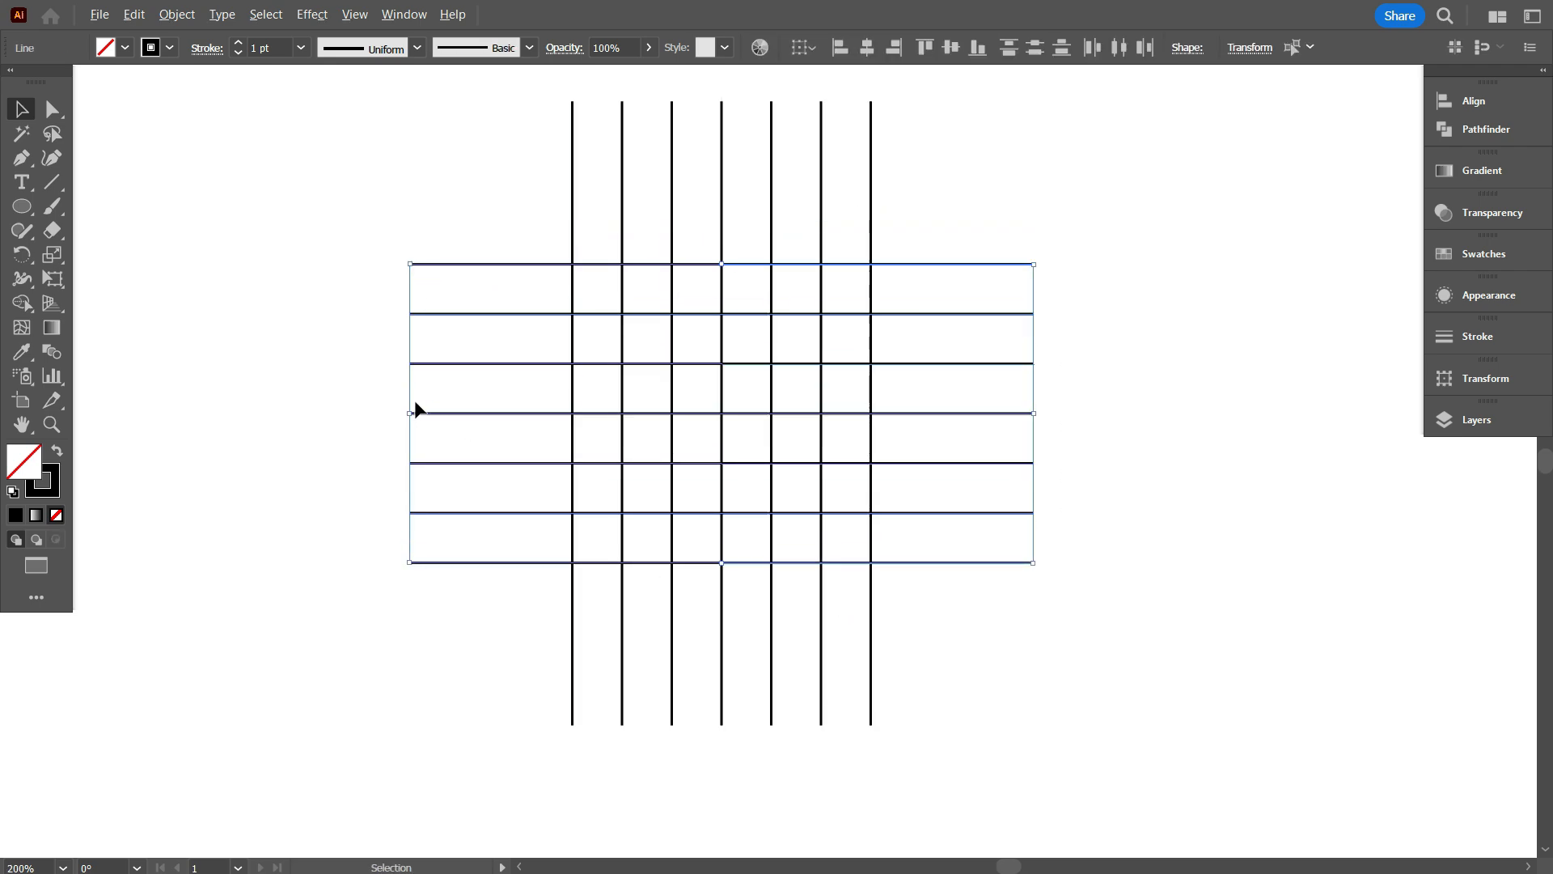
scroll(416, 405, "up", 1)
left_click(217, 255)
Draw three concentric circles centred on the grid, spanning six, four and two cells.
left_click(20, 206)
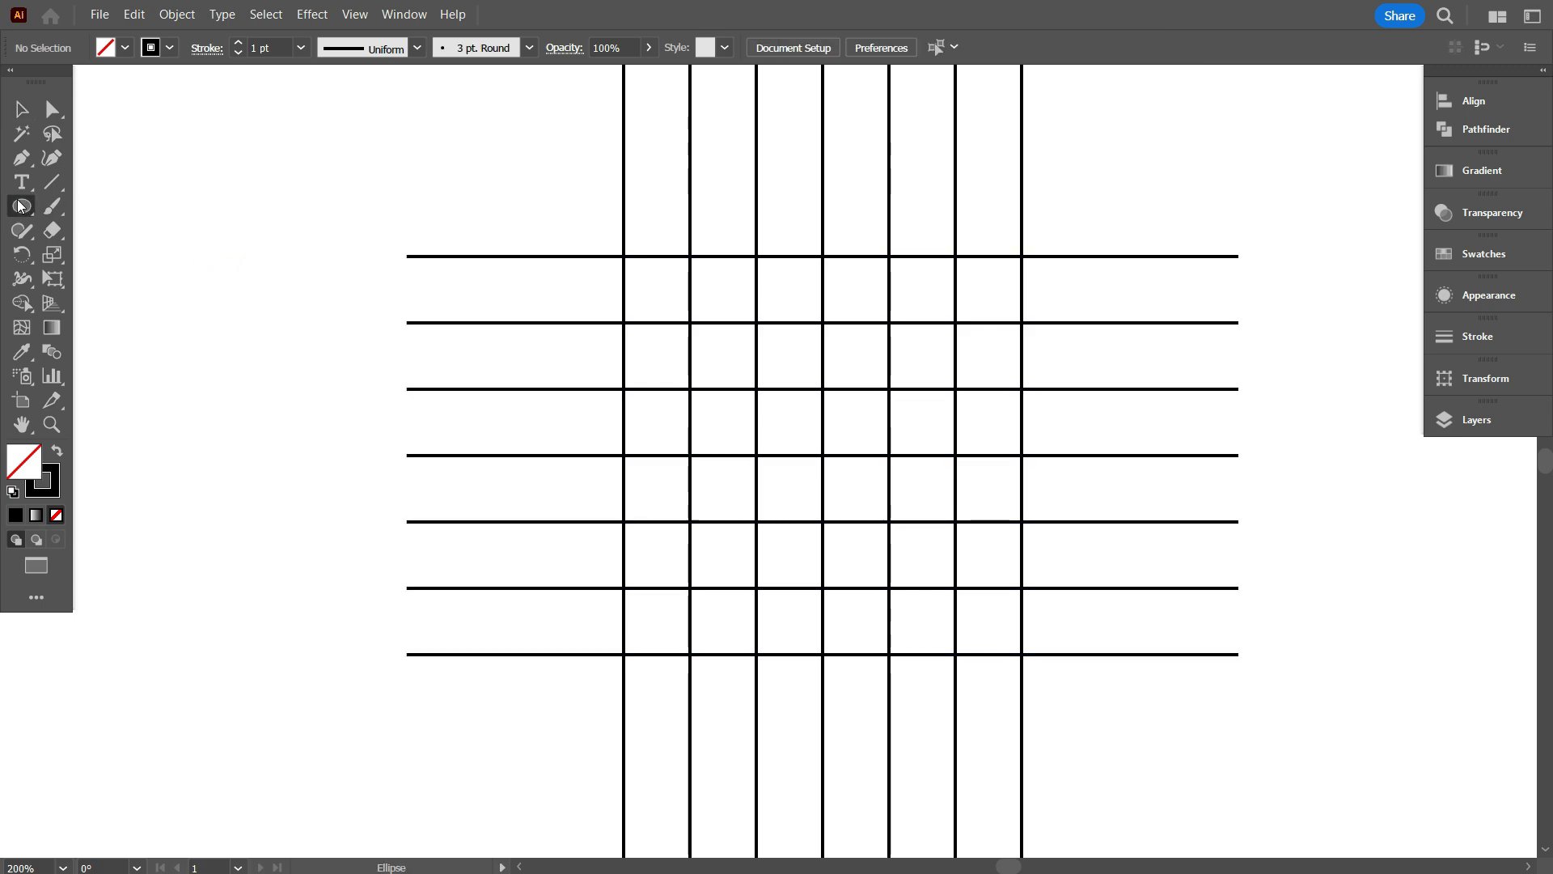
left_click_drag(631, 270, 827, 657)
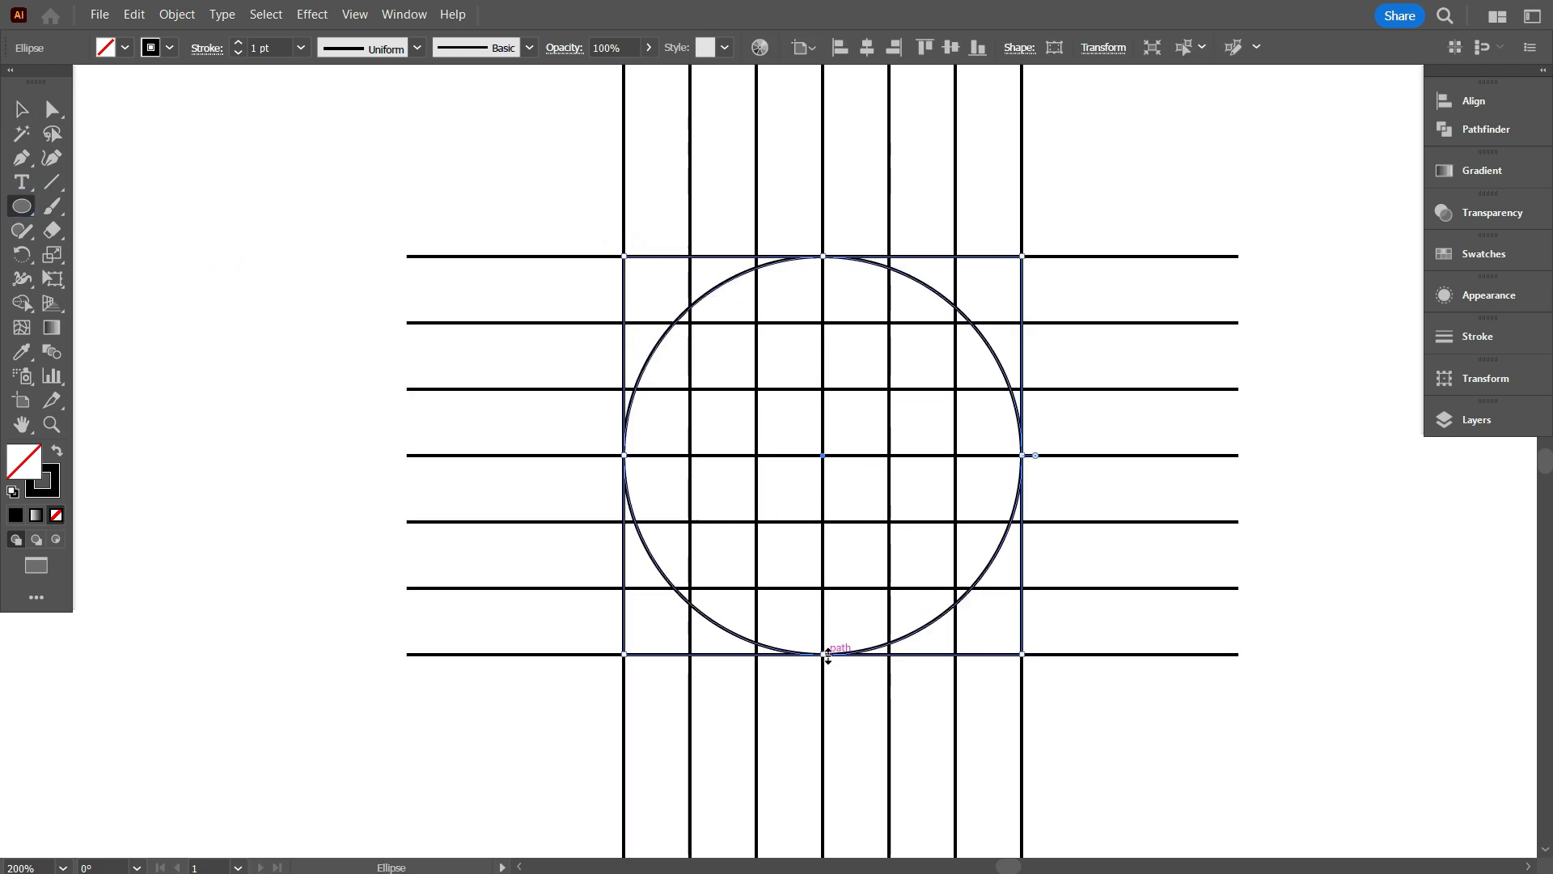
left_click_drag(825, 264, 824, 389)
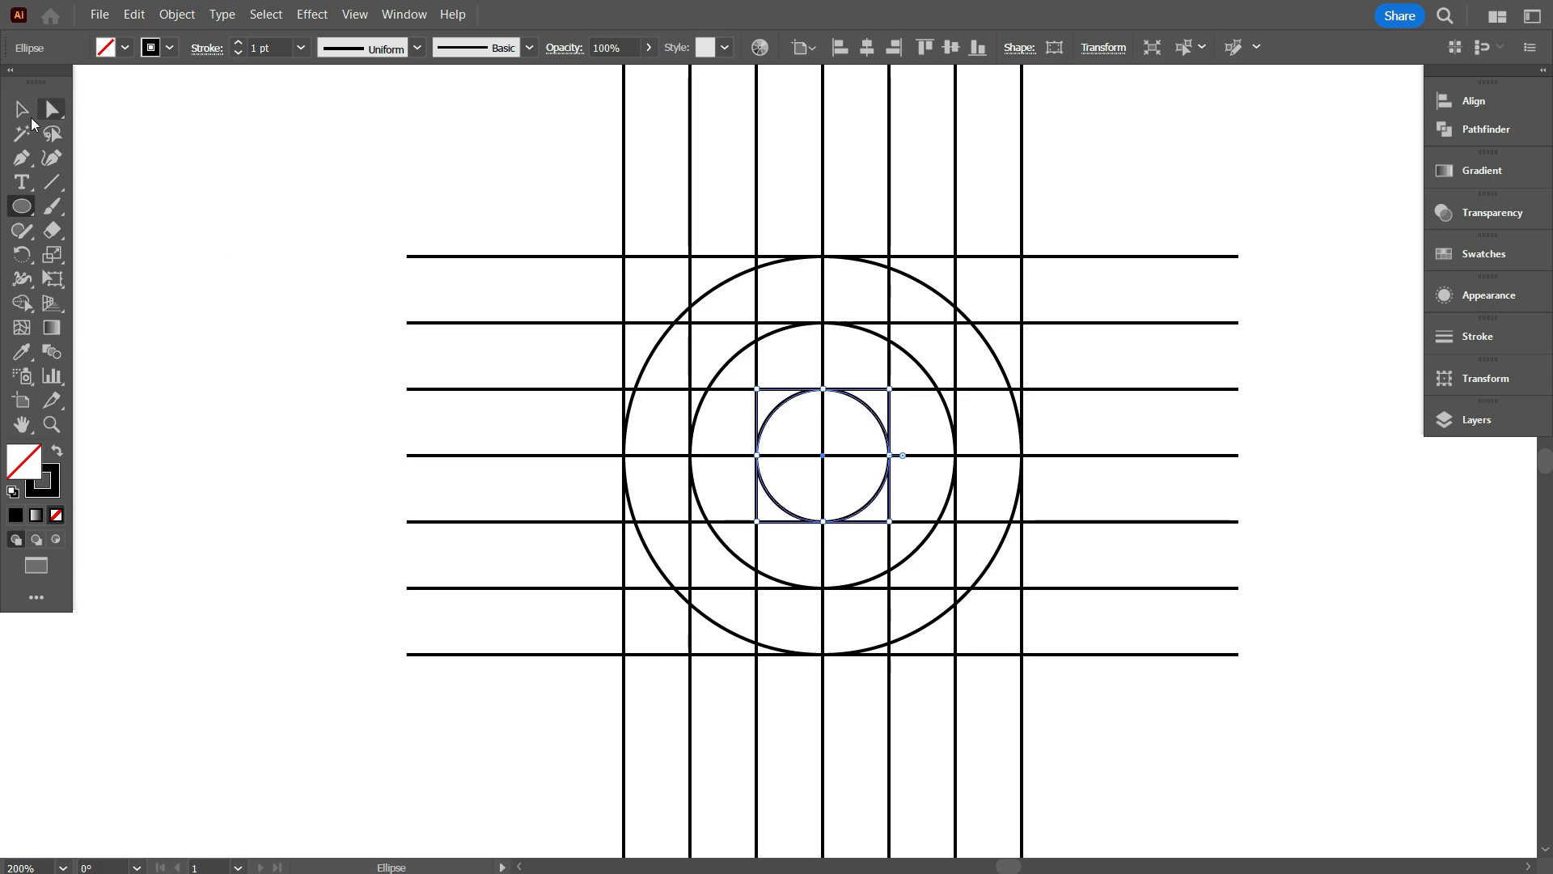
Select the whole grid, swap its fill and stroke, and merge the first column into a black stem with Shape Builder.
left_click(22, 110)
left_click(280, 188)
left_click_drag(467, 181, 1103, 744)
scroll(886, 580, "up", 2)
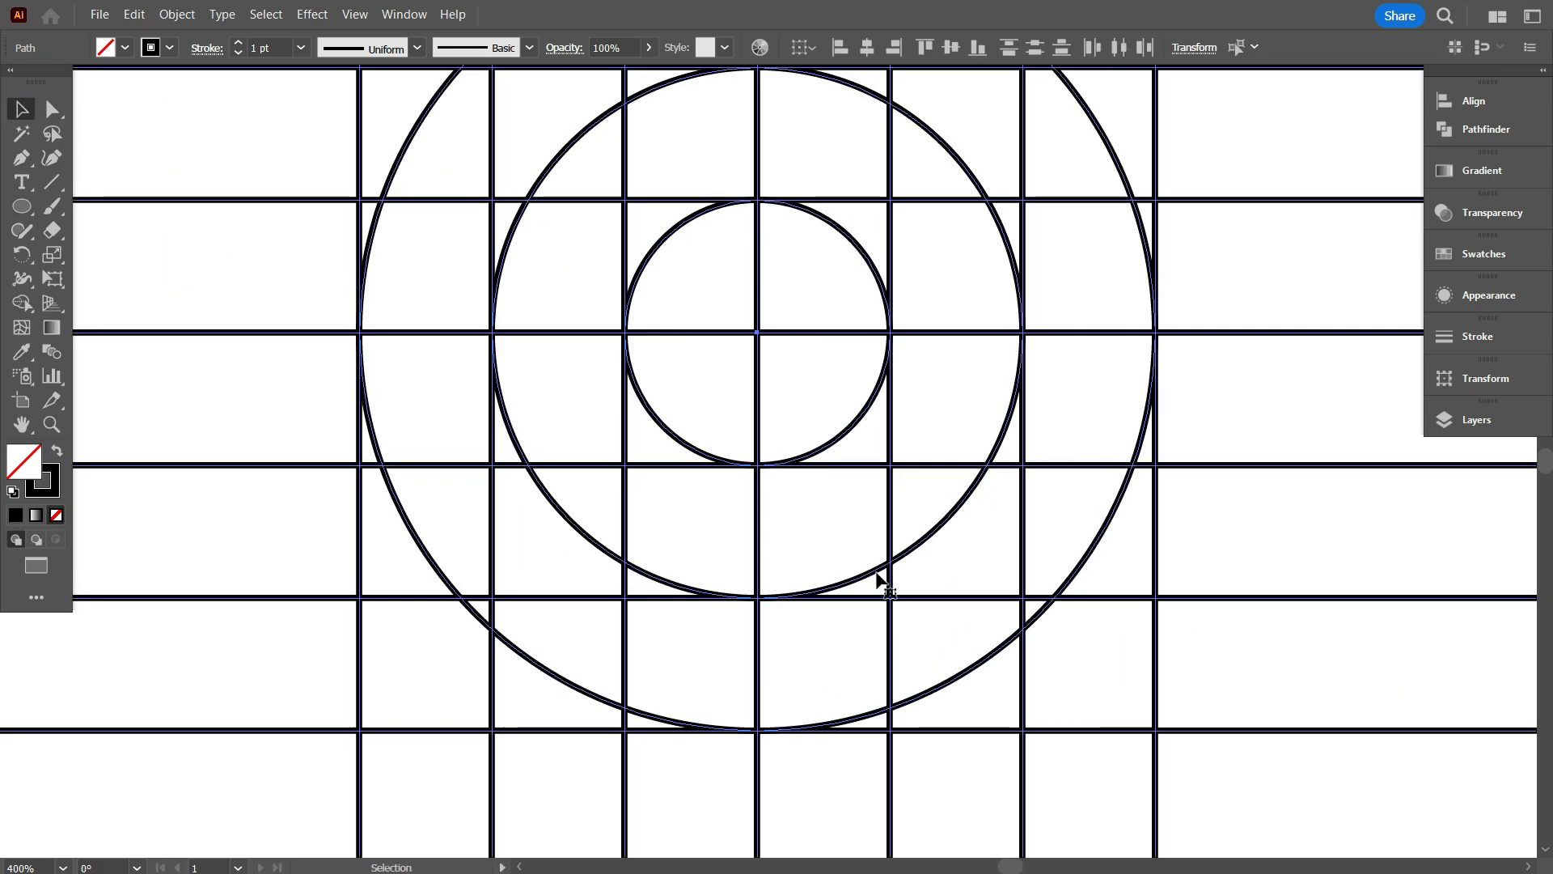
left_click(56, 449)
scroll(489, 582, "up", 2)
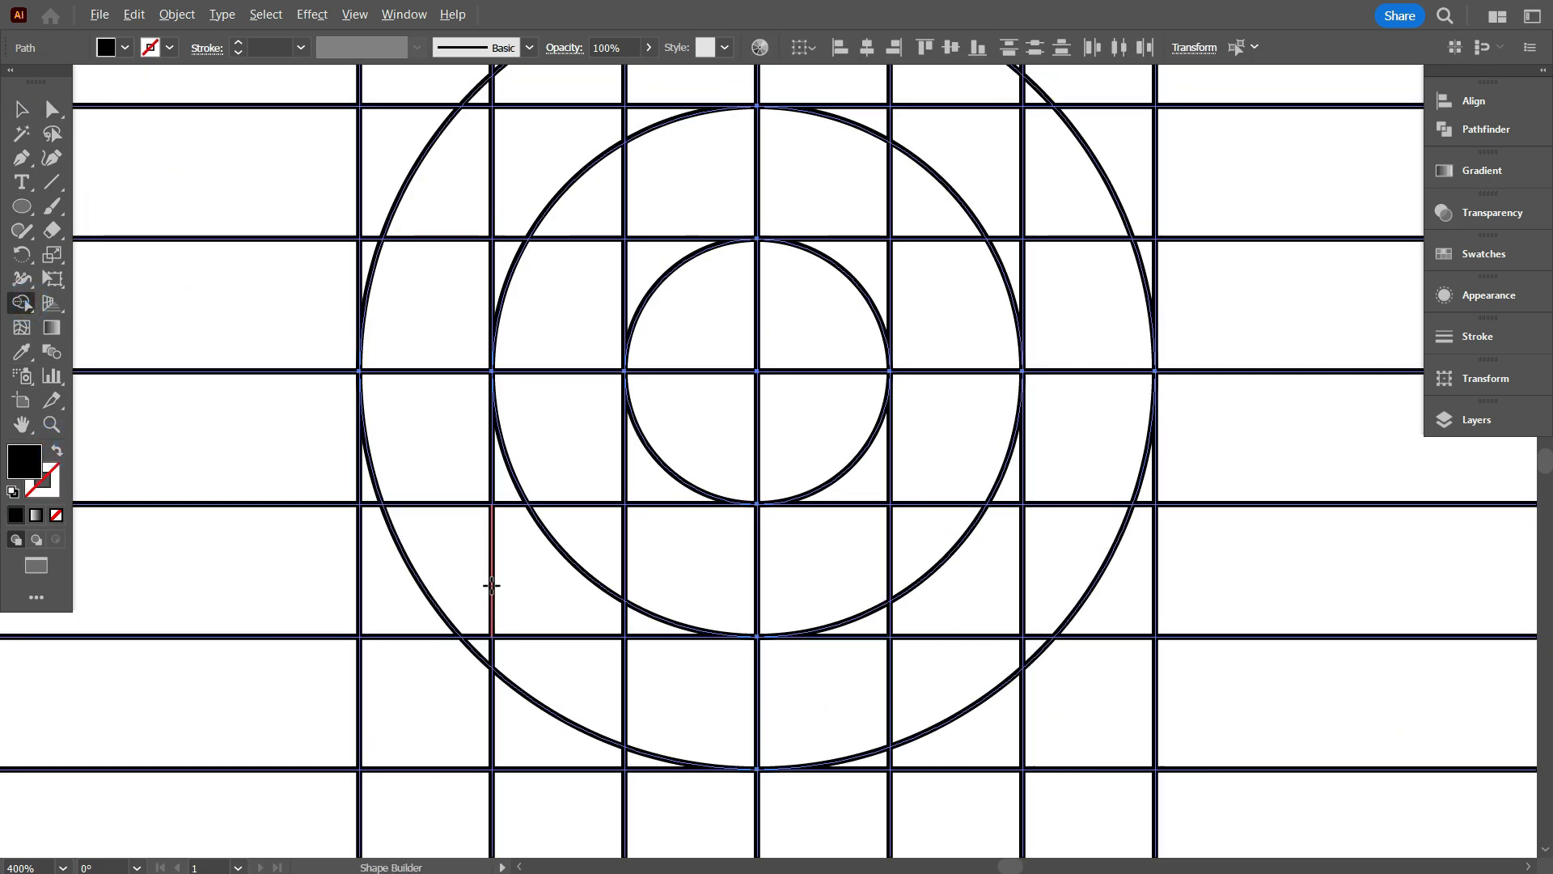
scroll(489, 582, "down", 1)
mouse_move(434, 175)
left_mouse_down()
mouse_move(452, 650)
mouse_move(429, 652)
left_mouse_up()
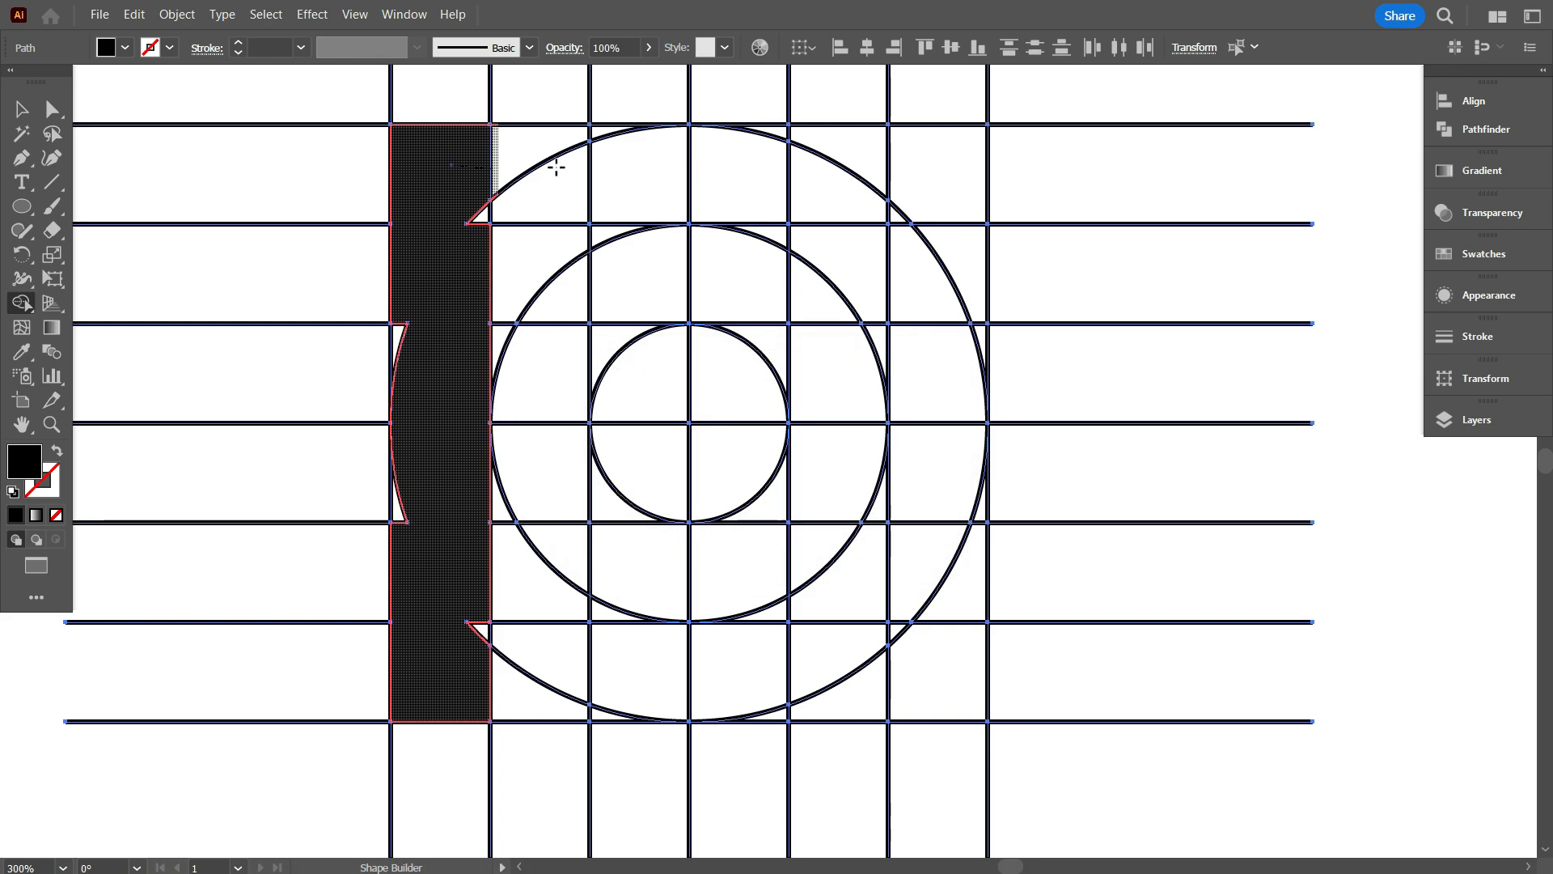
Merge the outer ring, both horizontal bars and the leftover slivers with the stem into a thick outer D.
mouse_move(555, 160)
left_mouse_down()
mouse_move(879, 256)
mouse_move(888, 545)
mouse_move(583, 657)
mouse_move(468, 664)
left_mouse_up()
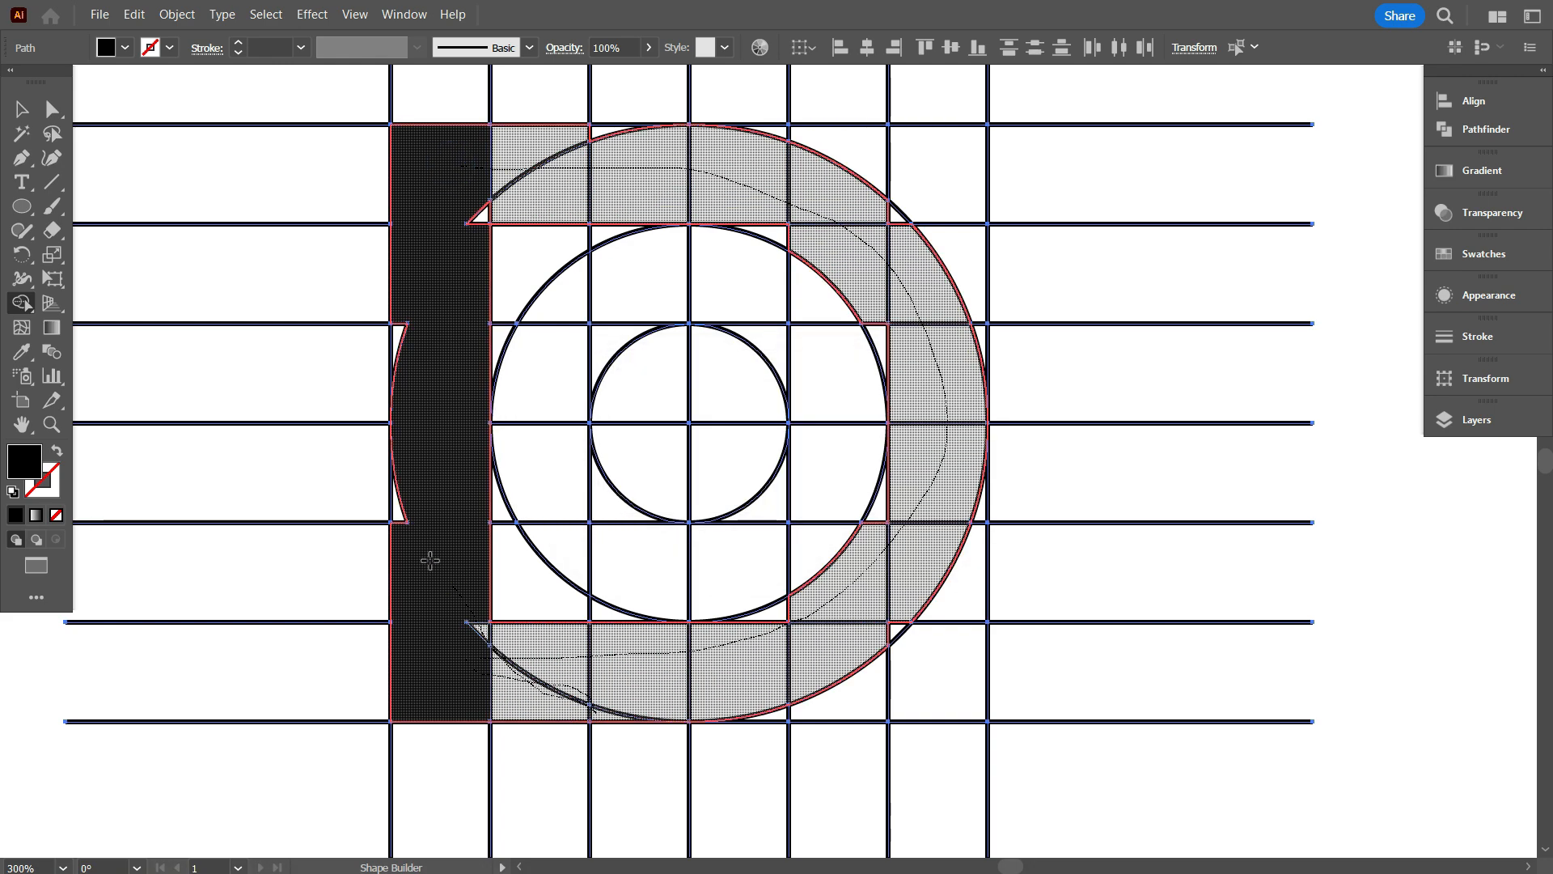
left_click_drag(413, 336, 456, 198)
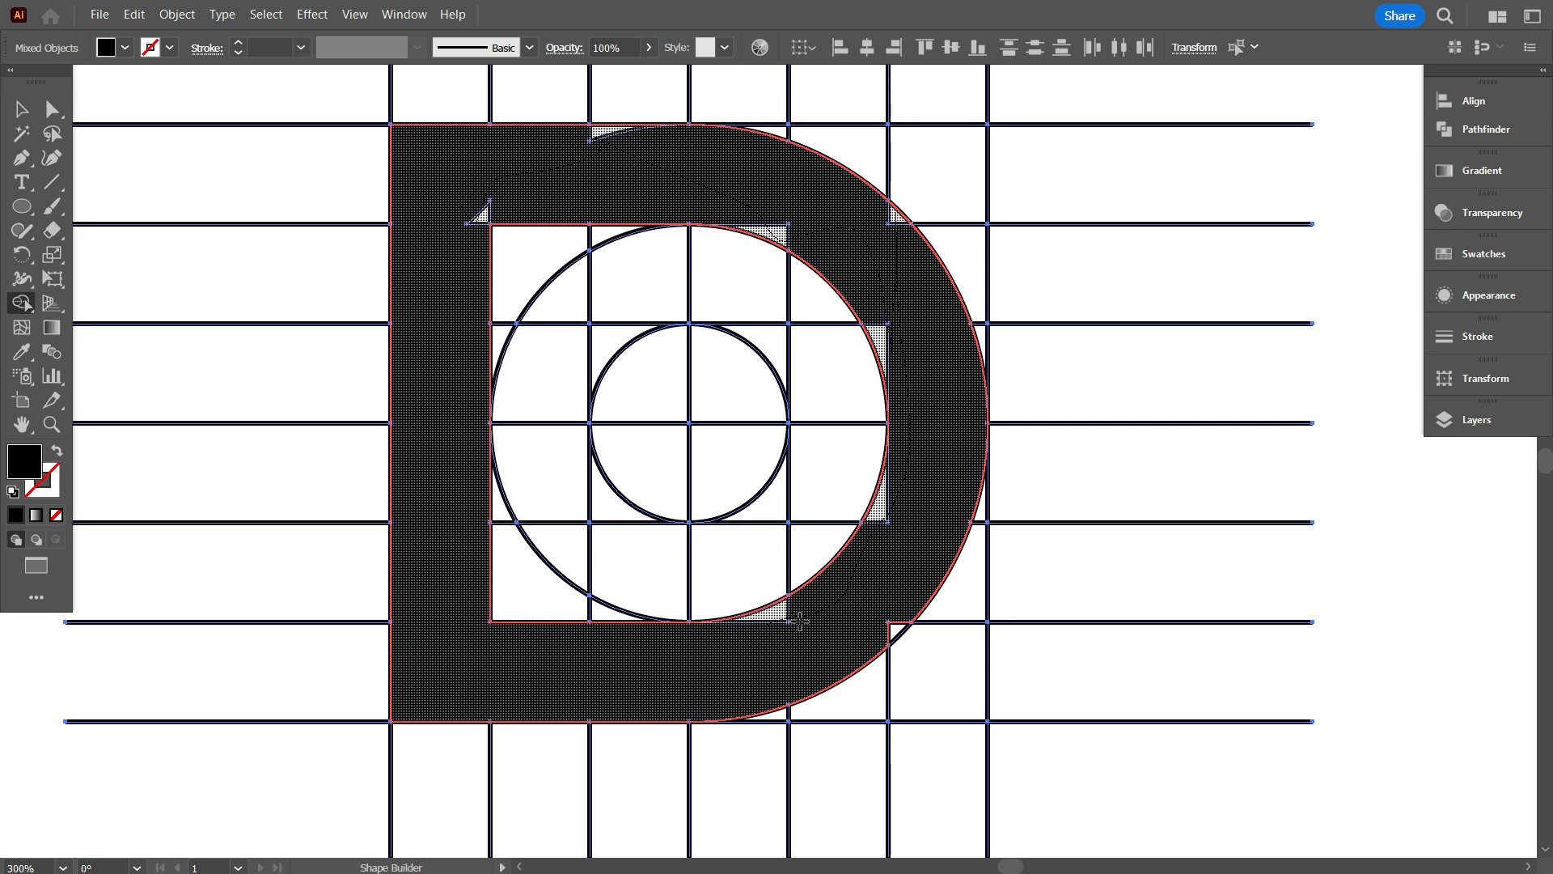
left_click_drag(893, 611, 890, 605)
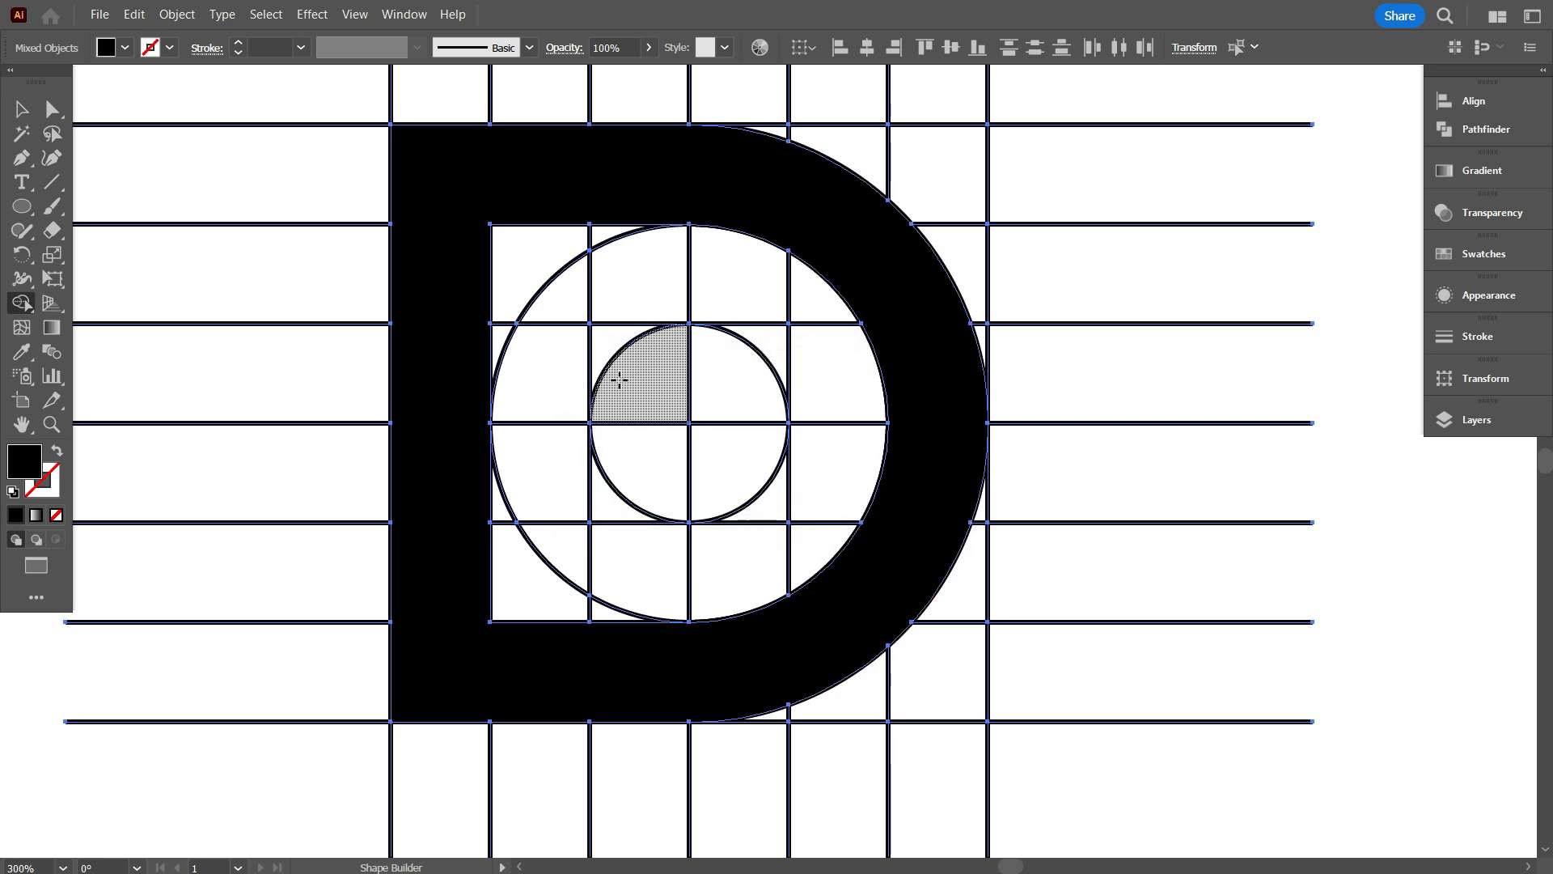
Merge the centre cells and the innermost circle's curved half into a small solid D inside the outer one.
mouse_move(619, 381)
left_mouse_down()
mouse_move(613, 339)
mouse_move(749, 389)
left_mouse_up()
key("ctrl+minus")
key("ctrl+minus")
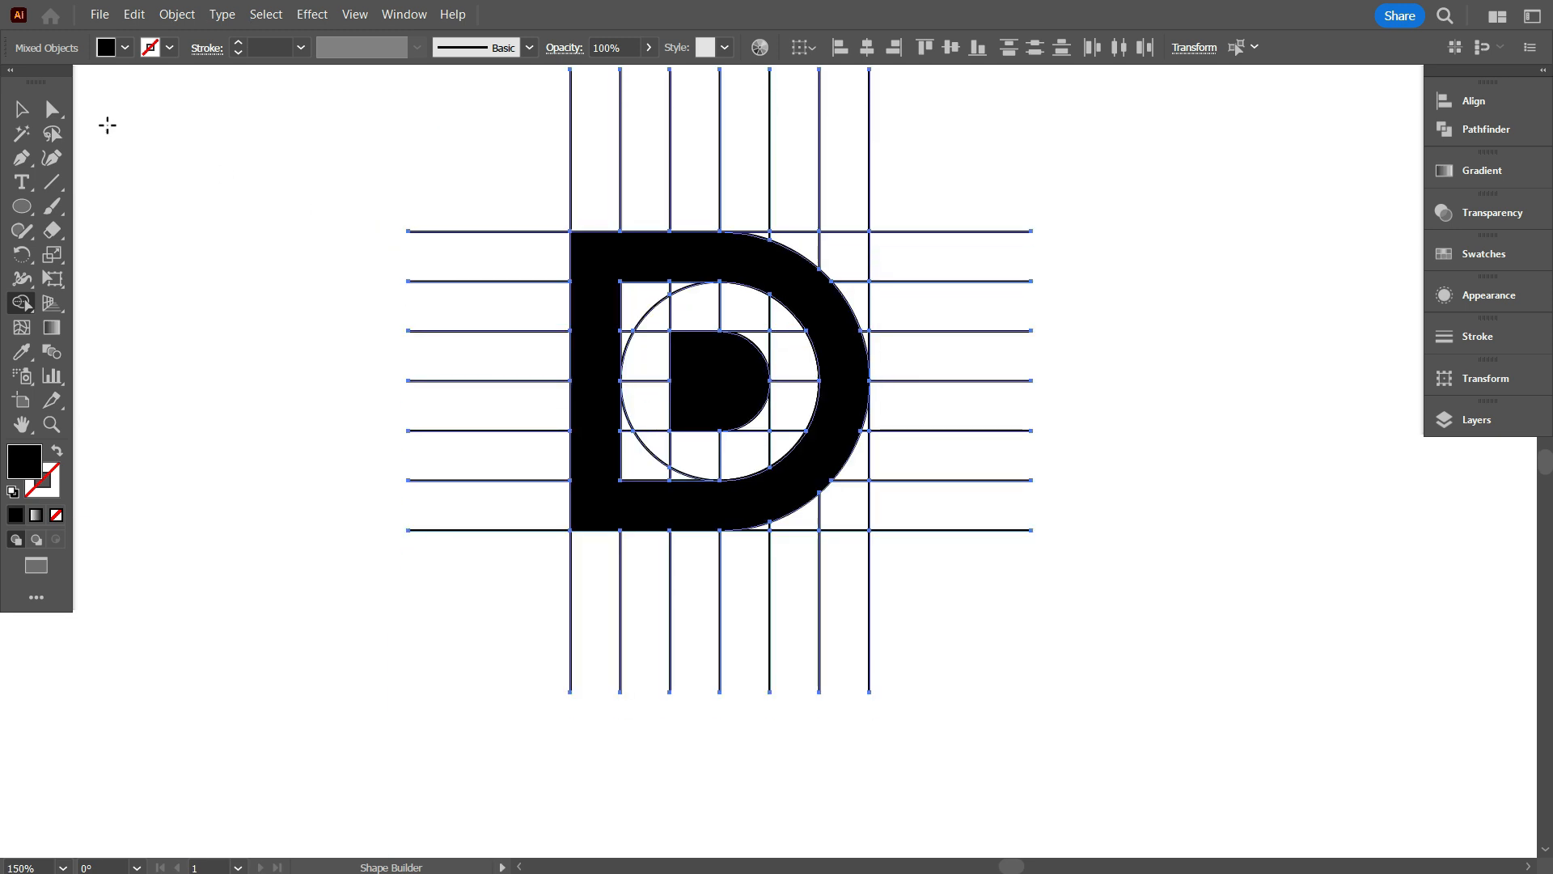
Move the outer and inner D shapes off the construction grid and delete the leftover lines and circle.
left_click(22, 108)
left_click(206, 311)
left_click(710, 375)
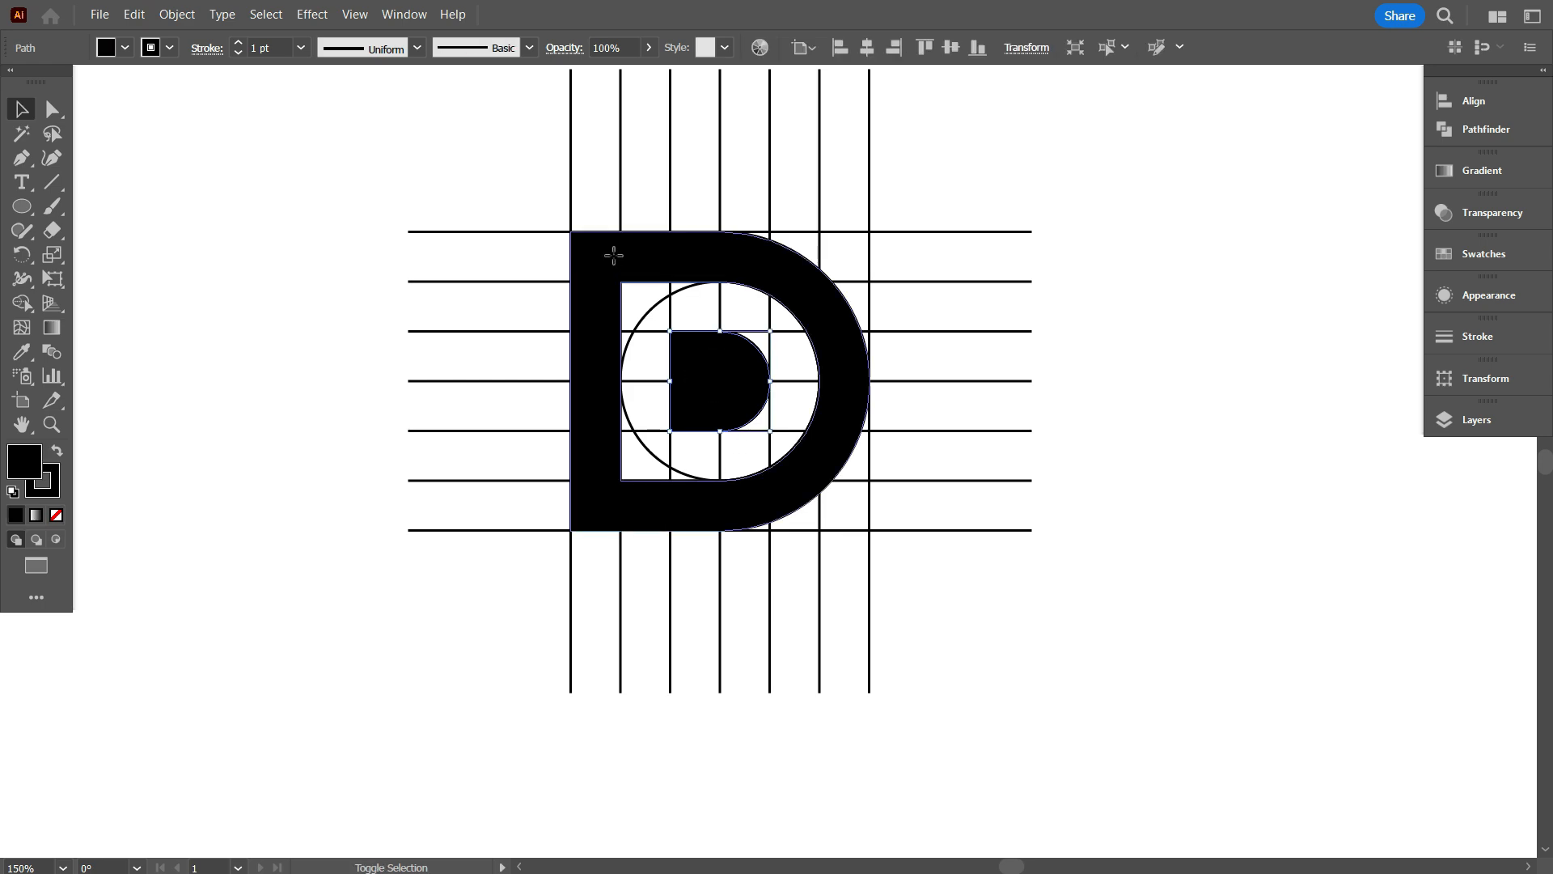
left_click(614, 254, "shift")
key("ctrl+minus")
left_click_drag(676, 405, 1057, 400)
left_click(1057, 558)
left_click_drag(409, 222, 842, 598)
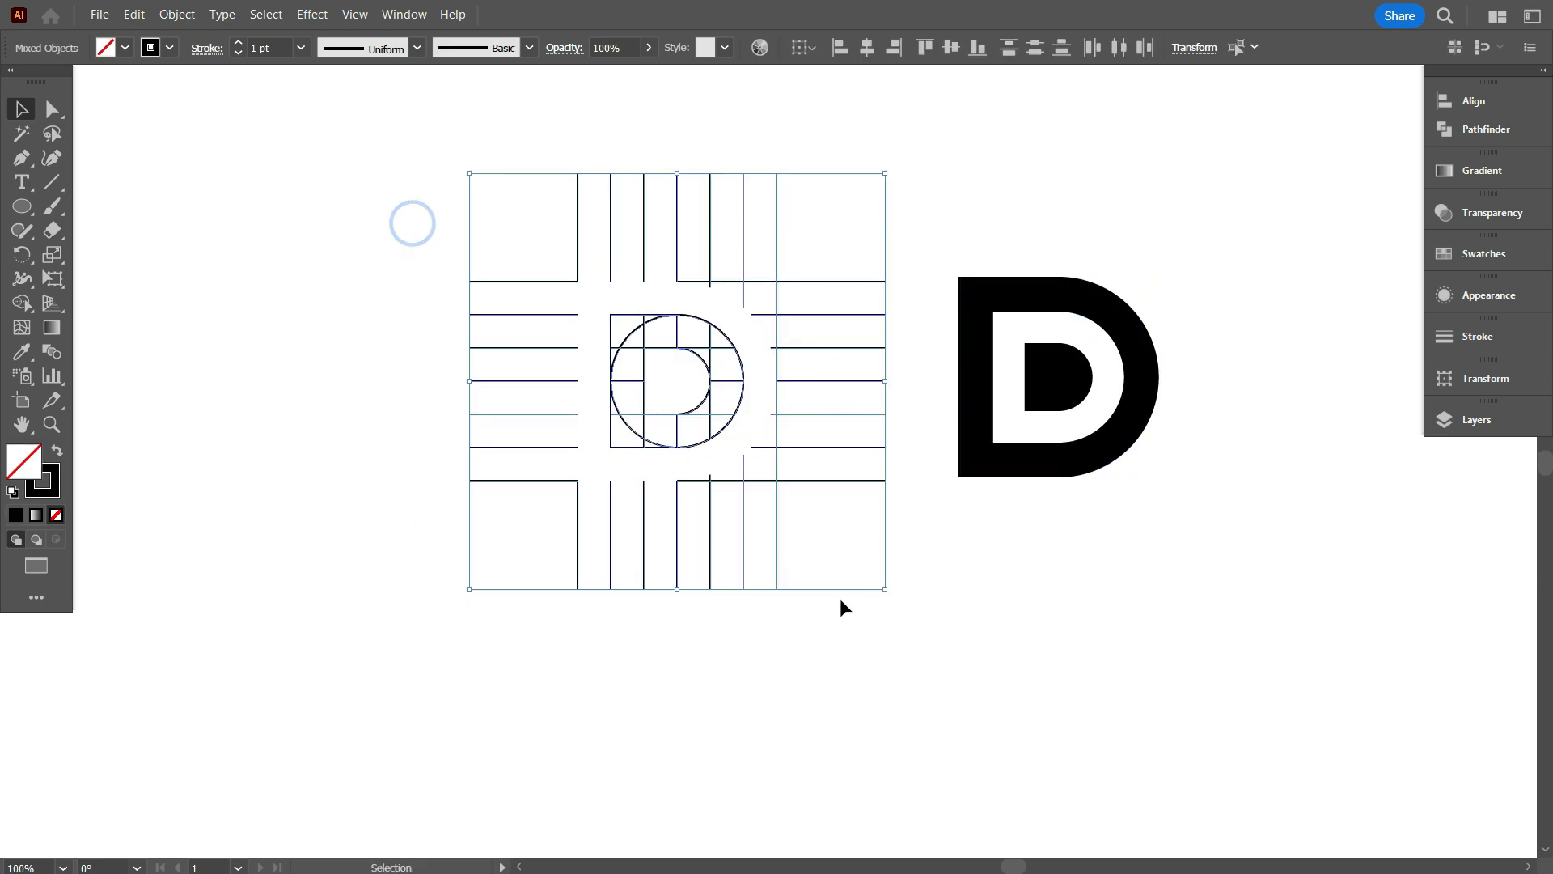
key("Delete")
Move the D mark back to the middle of the work area and remove its stroke.
left_click_drag(1048, 368, 756, 403)
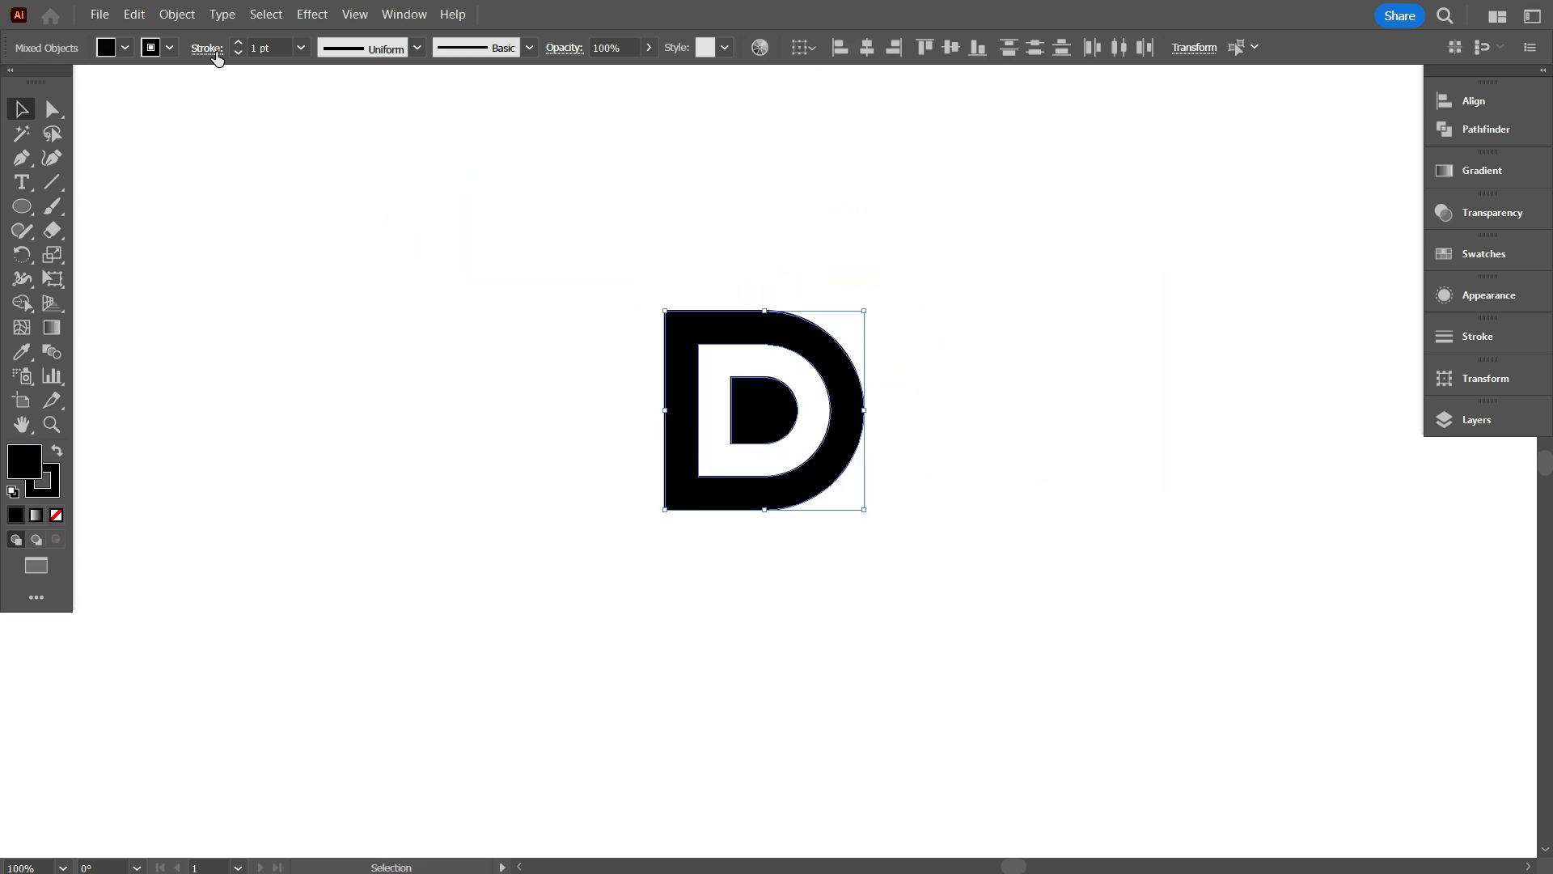
left_click(169, 47)
left_click(17, 84)
left_click(299, 363)
scroll(670, 458, "up", 1)
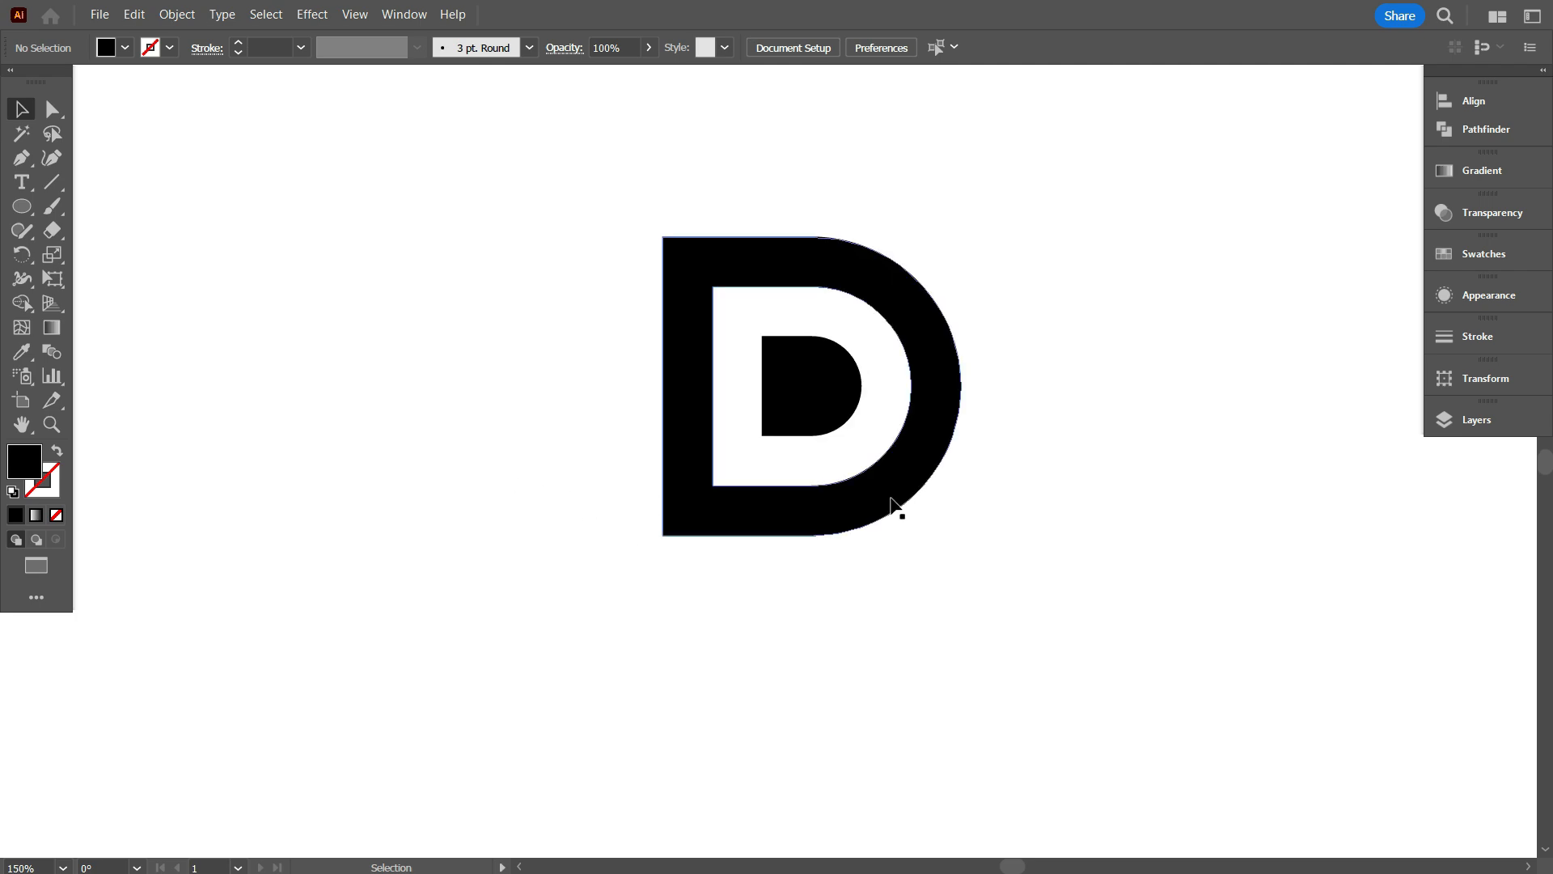
Draw a black square as tall as the D's lower bar and move it to the empty area beside the stem.
key("ctrl+plus")
left_click_drag(22, 212, 81, 204)
key("ctrl+plus")
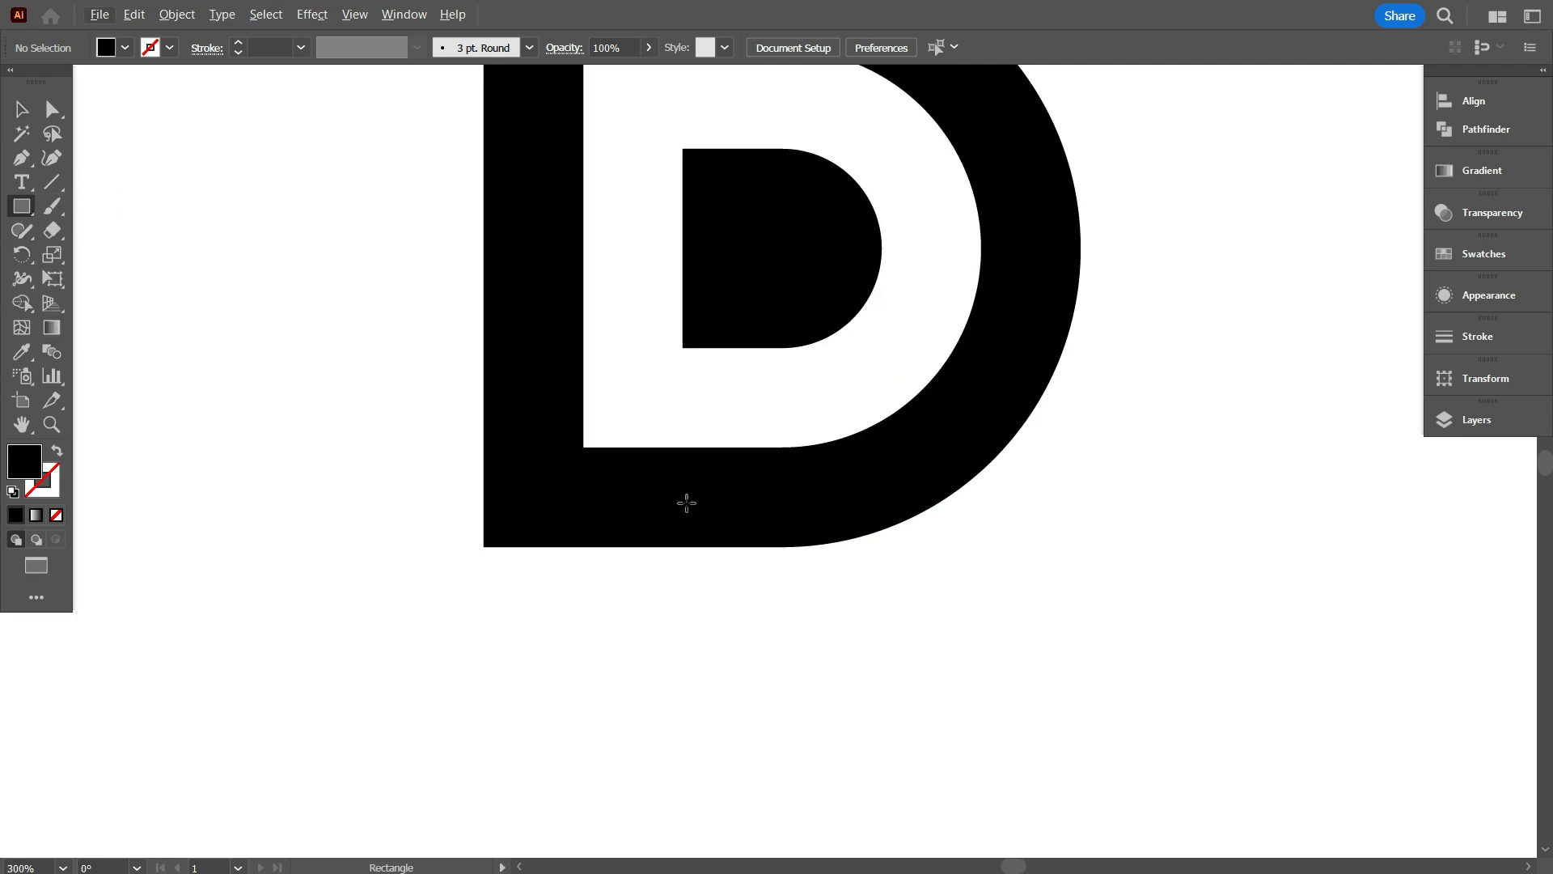
mouse_move(662, 443)
left_mouse_down()
mouse_move(728, 544)
mouse_move(760, 546)
left_mouse_up()
key("ctrl+minus")
key("ctrl+minus")
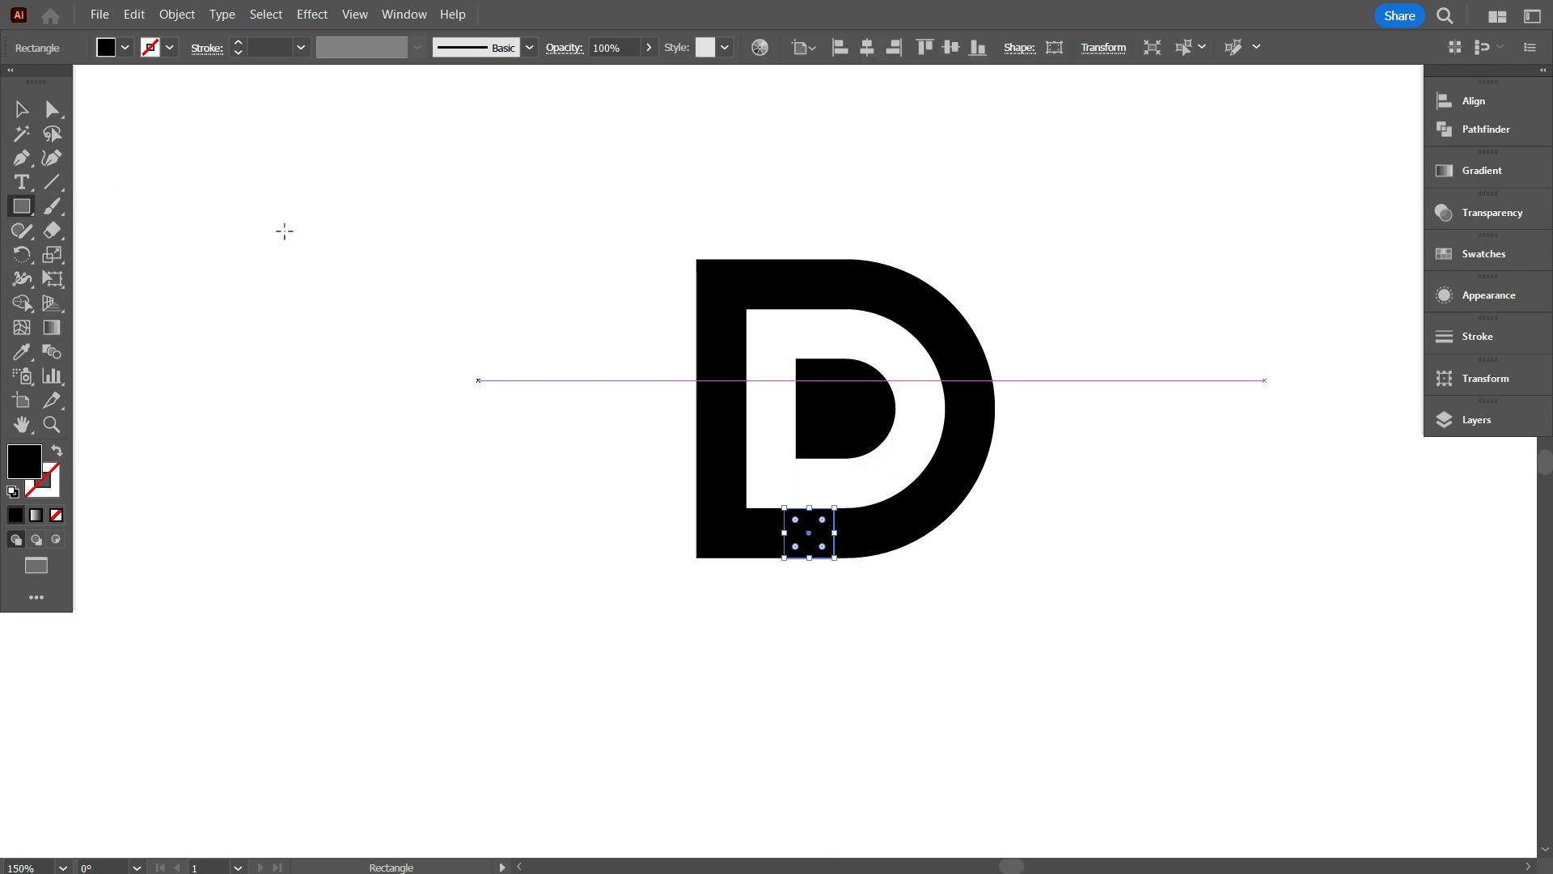
left_click(506, 502)
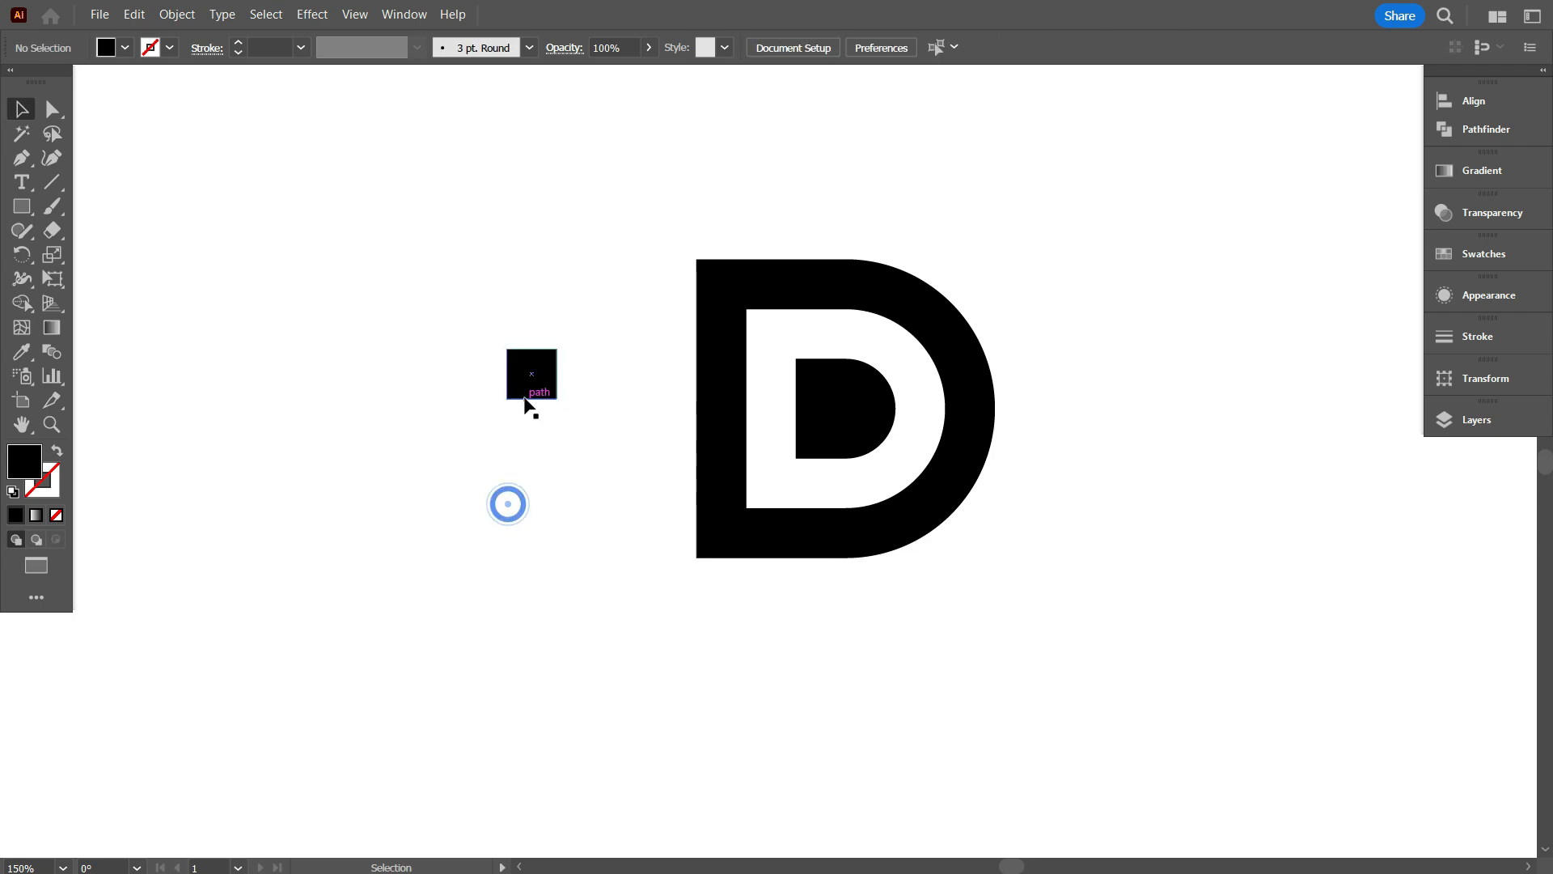
Duplicate the square edge to edge to build a horizontal row of six squares.
left_click(525, 396)
left_click_drag(491, 374, 491, 374)
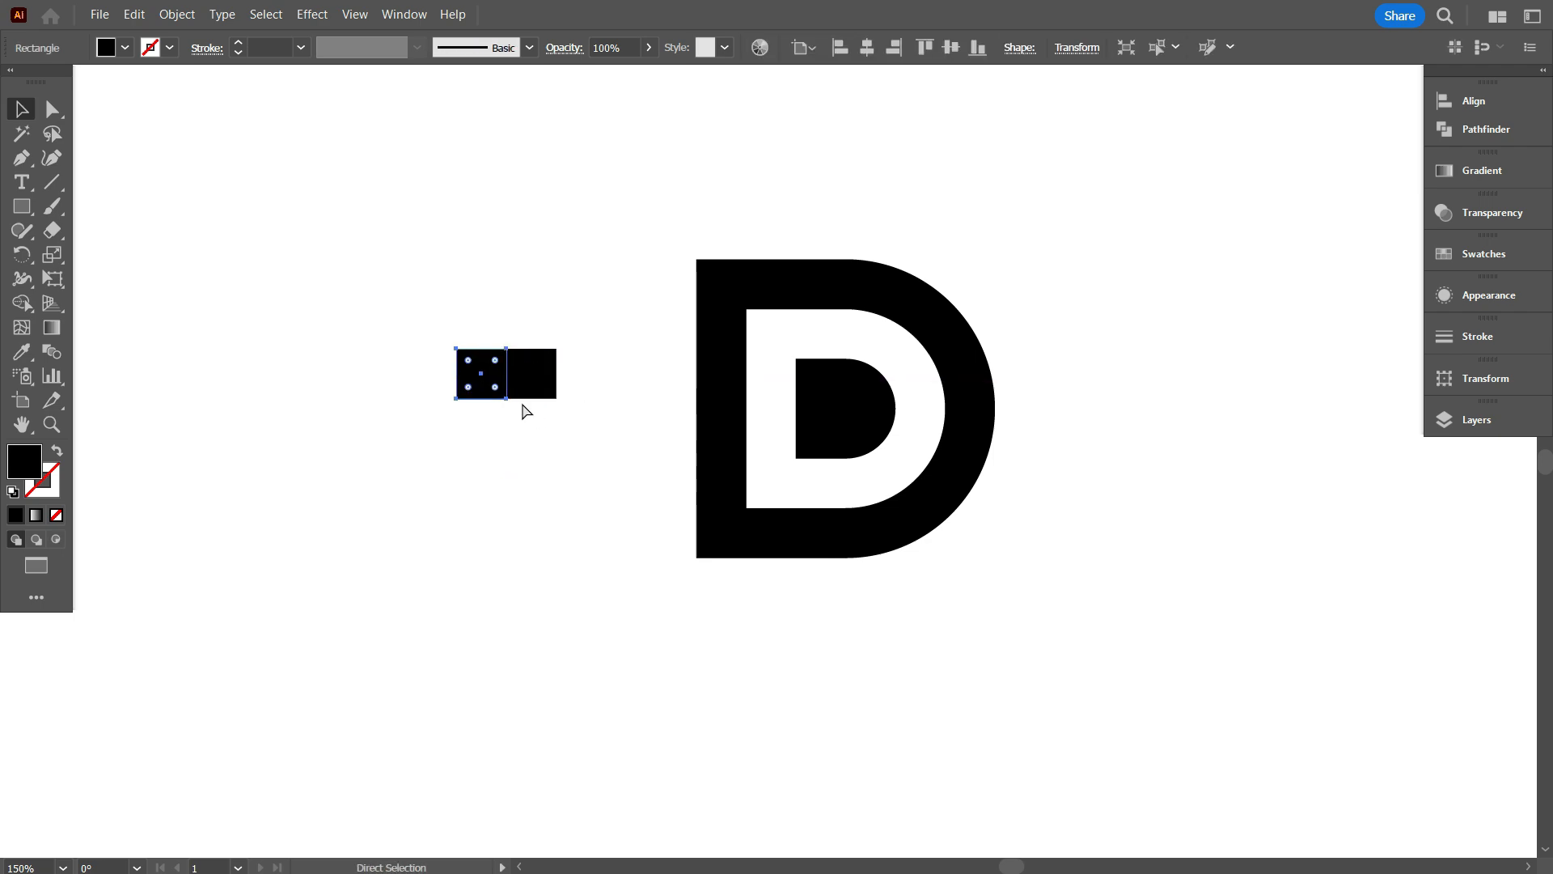
left_click(544, 423)
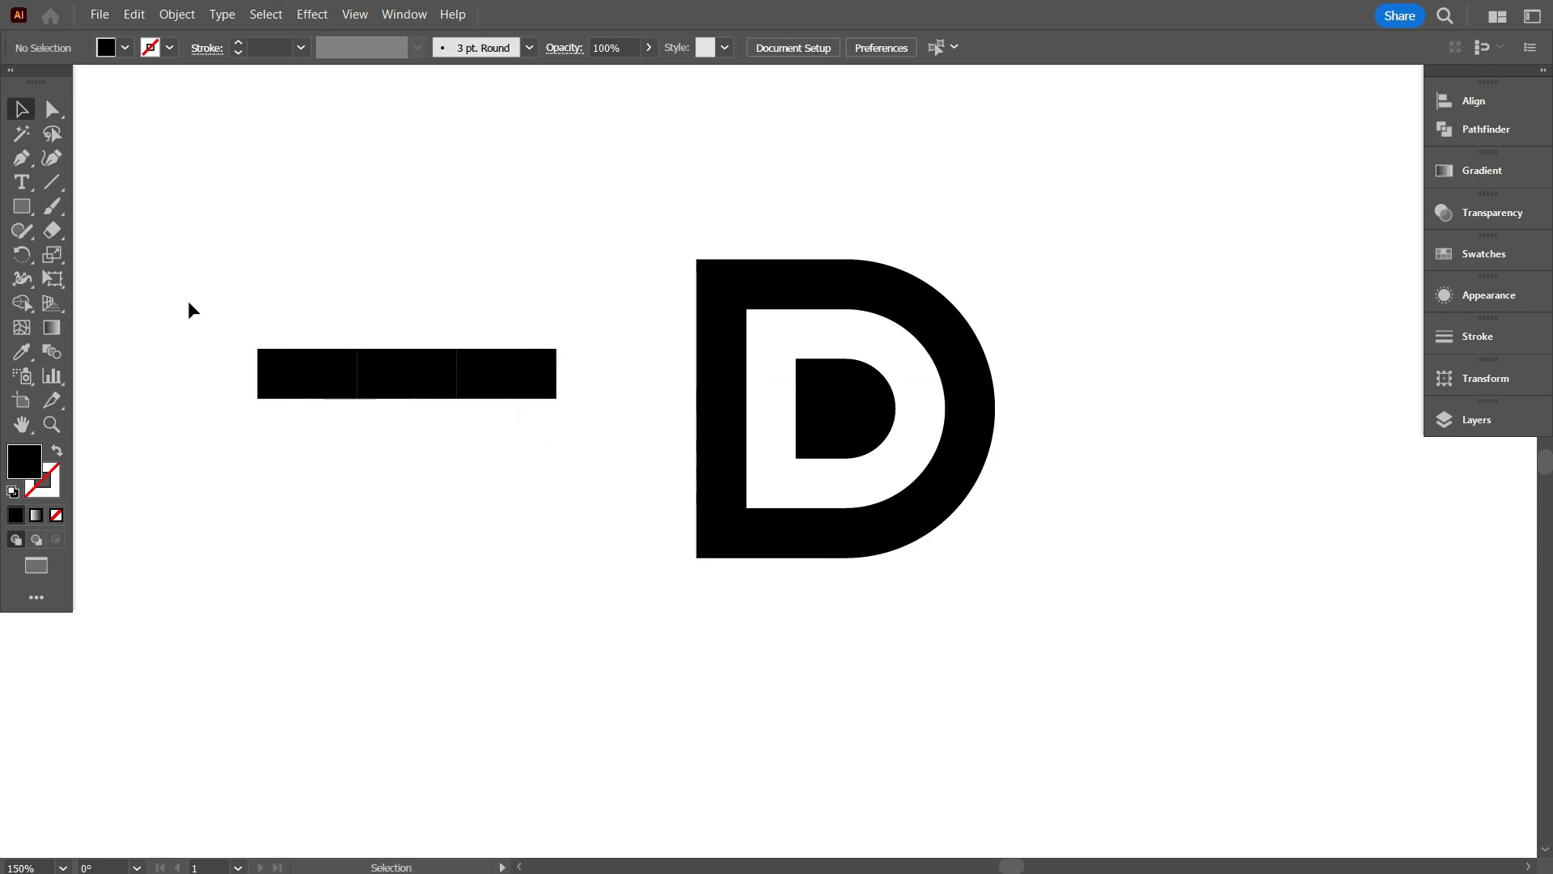
Attach the row of squares to the D's stem at the top, middle and bottom using copies.
left_click_drag(187, 305, 658, 549)
left_click(706, 597)
scroll(817, 559, "down", 1)
scroll(904, 596, "down", 1)
scroll(604, 509, "up", 2)
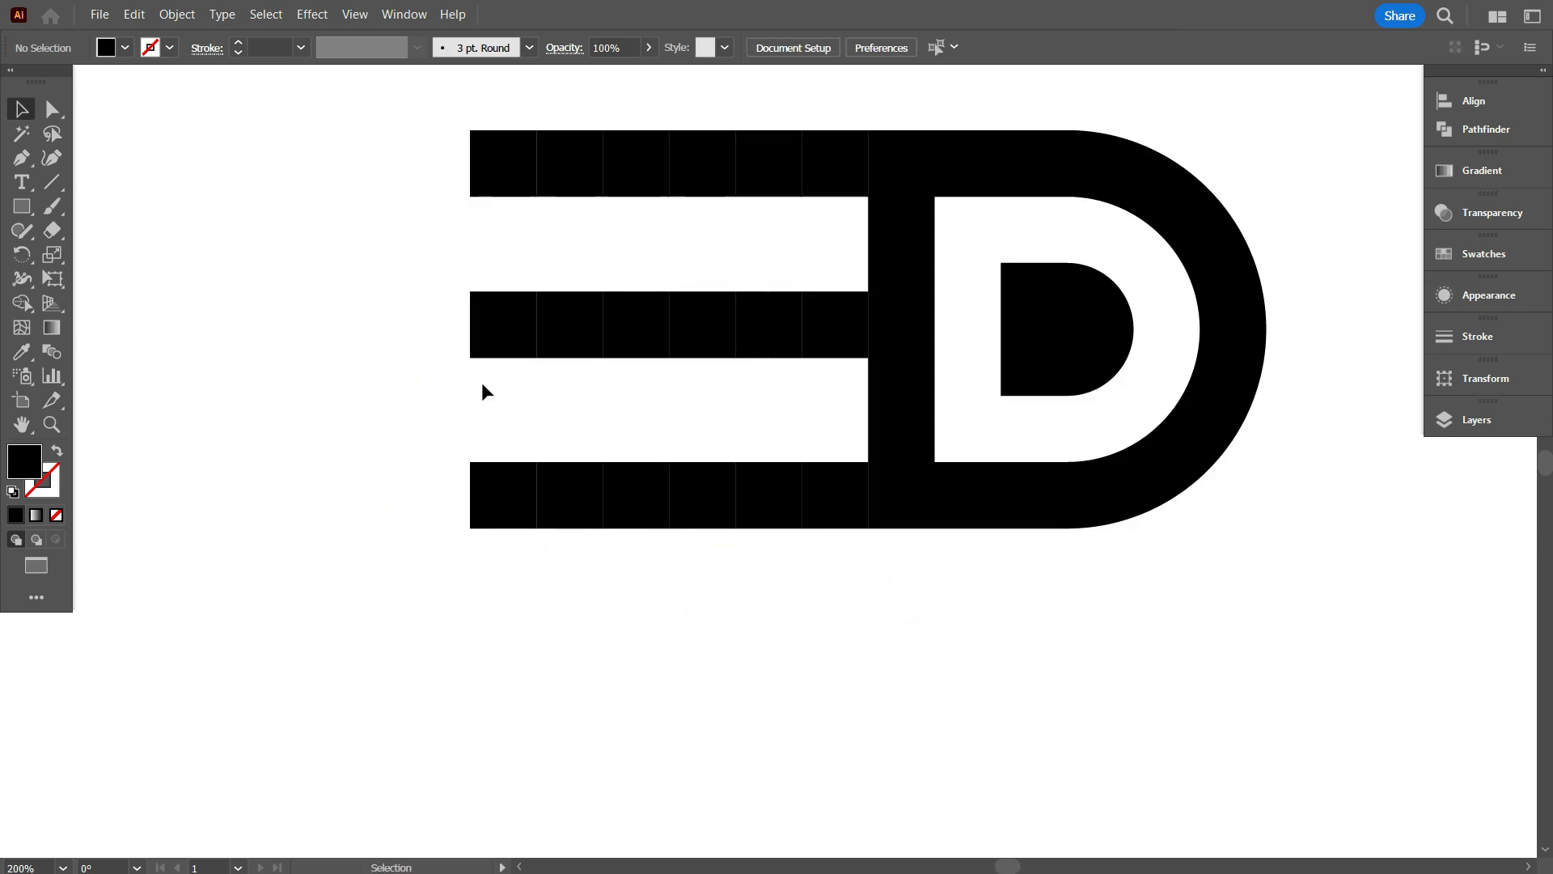
left_click_drag(861, 333, 843, 339)
left_click(842, 339)
left_click(795, 416)
scroll(631, 579, "down", 1)
scroll(746, 604, "down", 1)
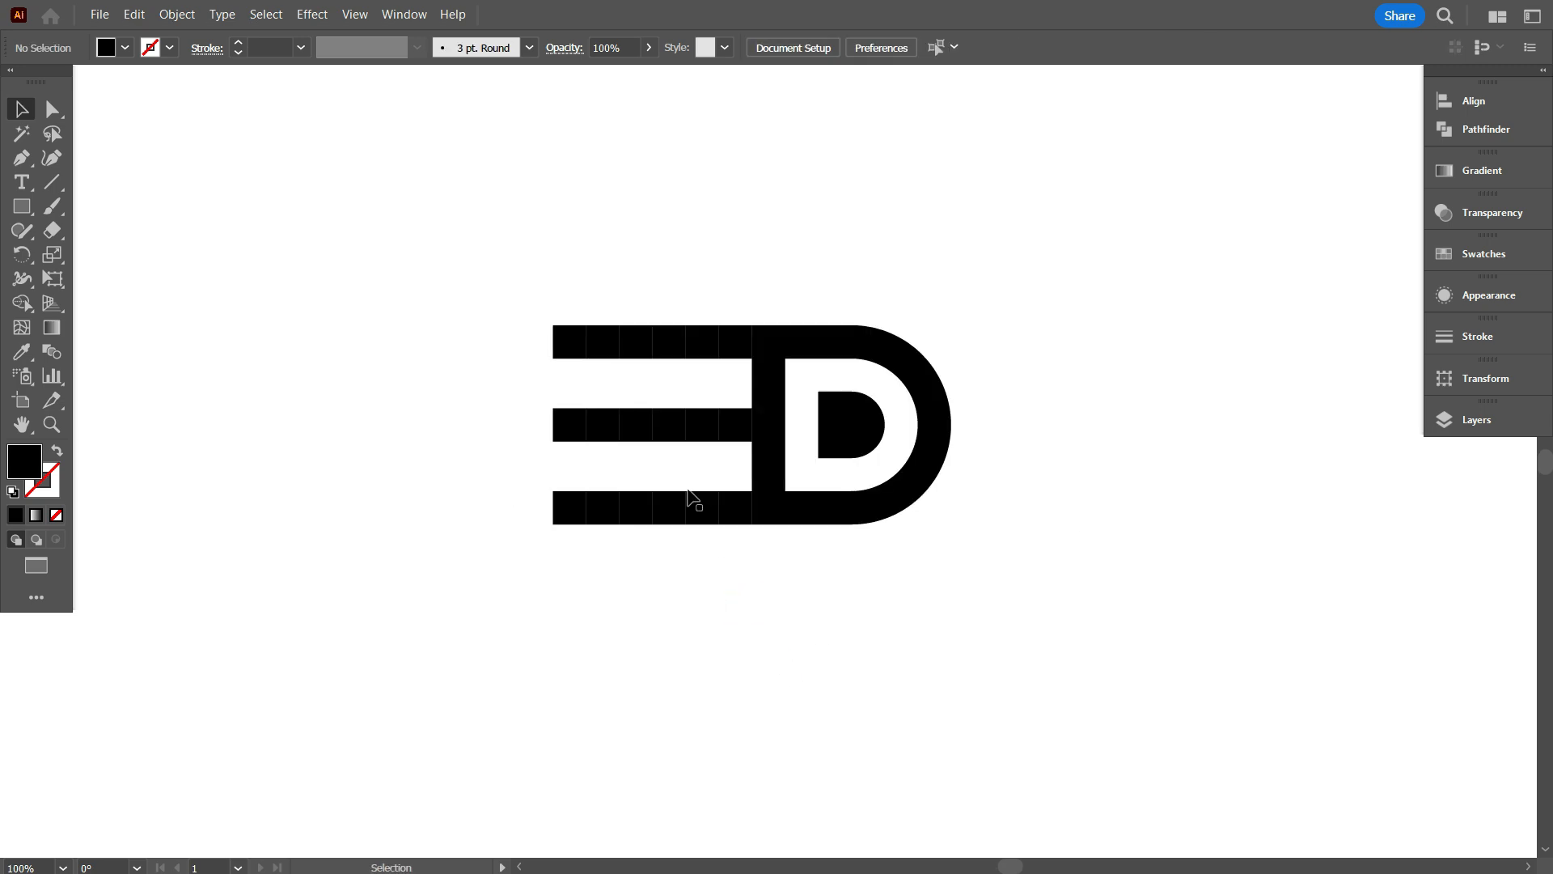
Delete selected squares from the three rows to break them into staggered speed-line dashes.
left_click(735, 508)
key("Delete")
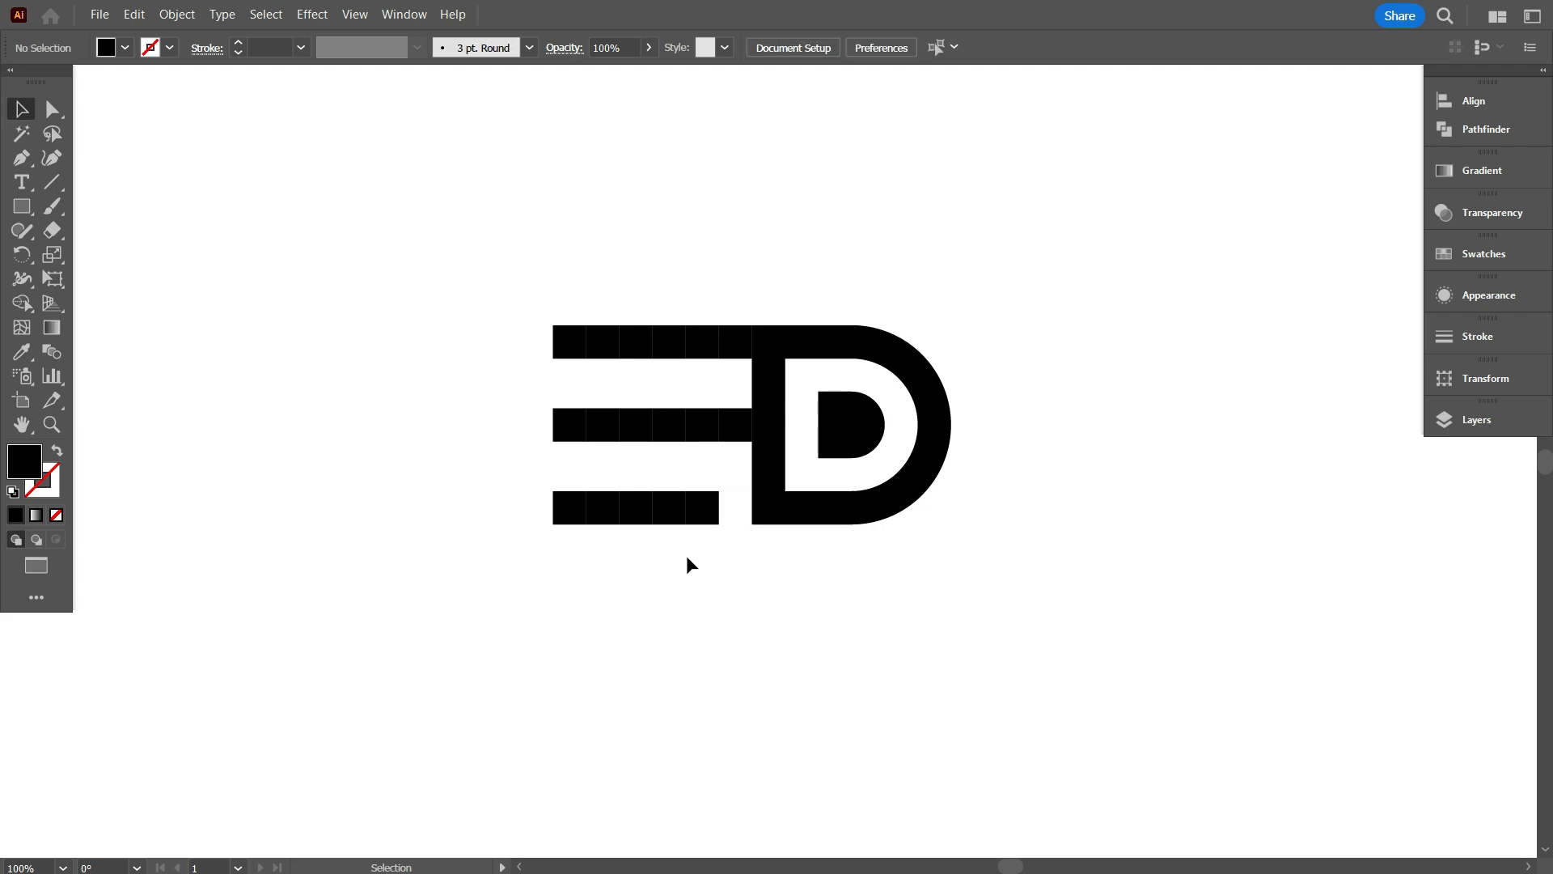
left_click(667, 423)
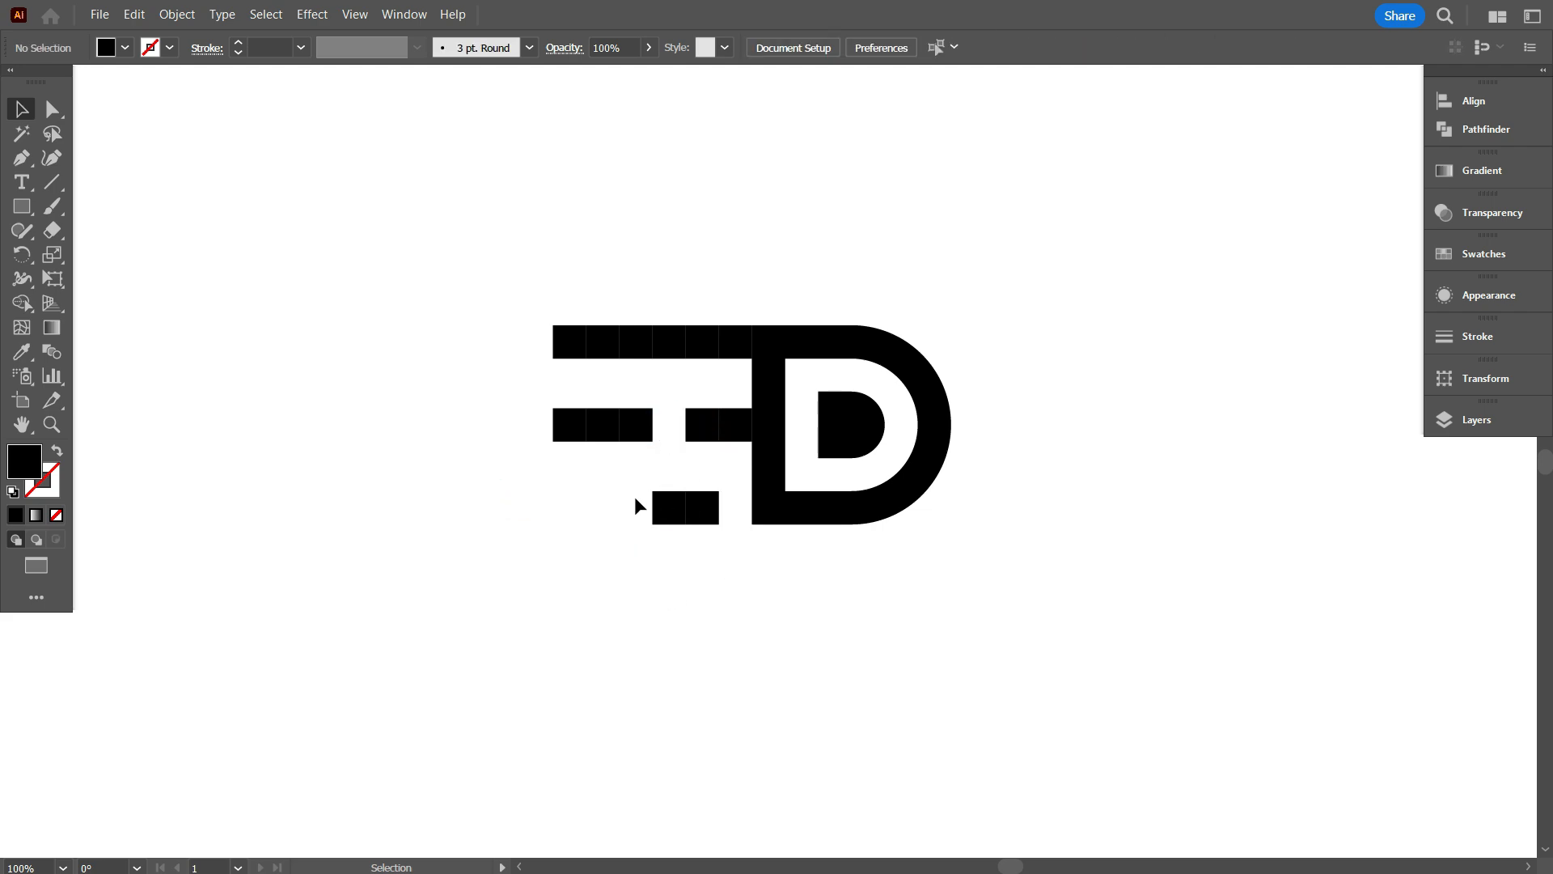
left_click(556, 438)
key("Delete")
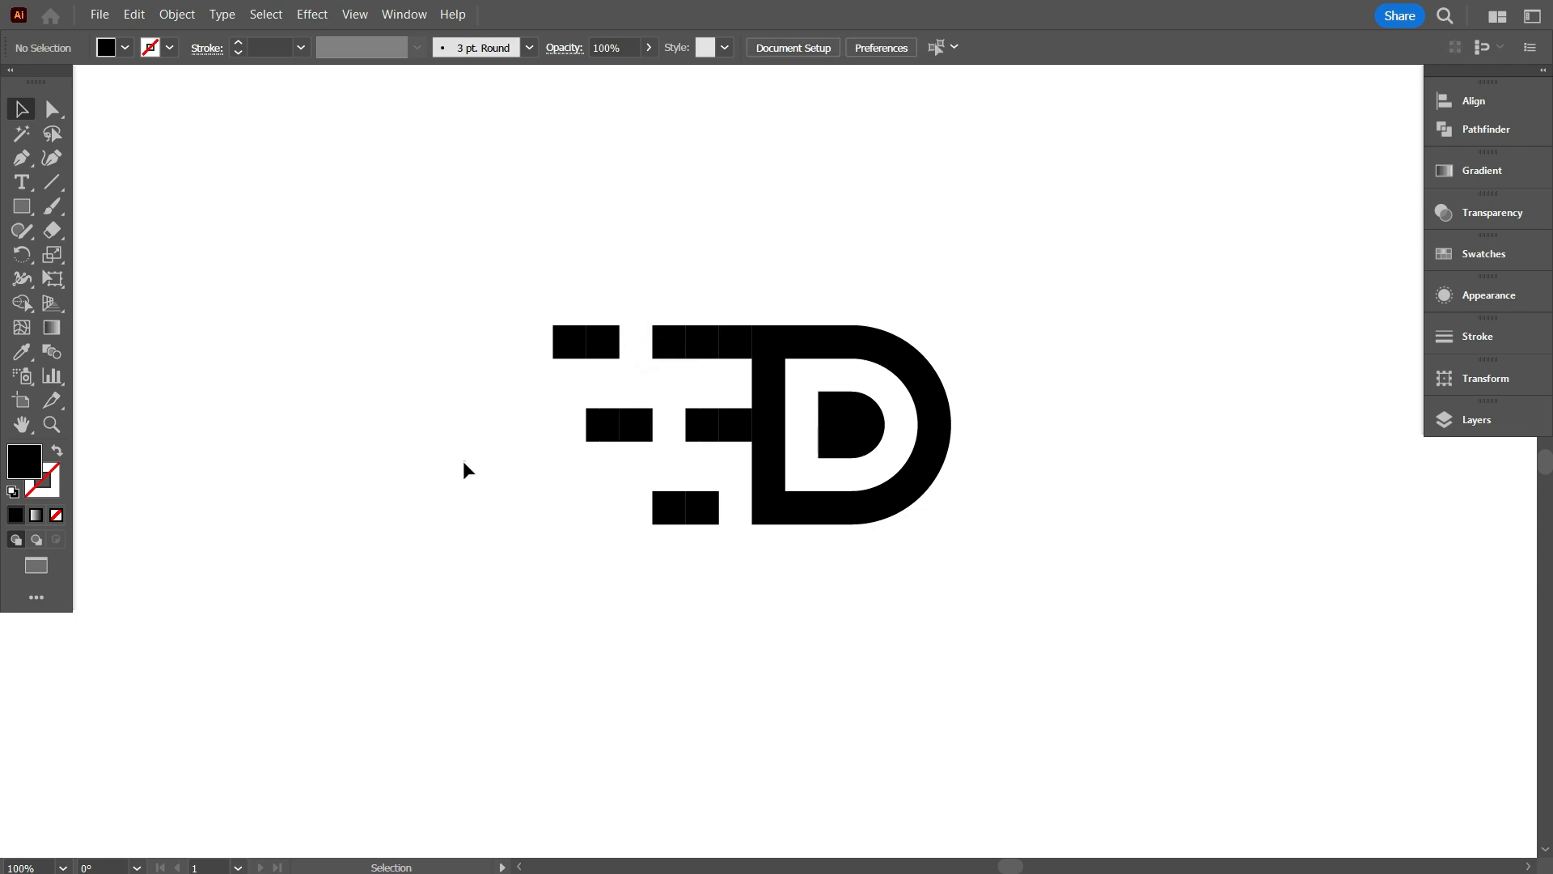
Select the D with all its dashes and unite the adjoining squares with Pathfinder.
scroll(458, 570, "down", 2)
left_click_drag(820, 573, 440, 439)
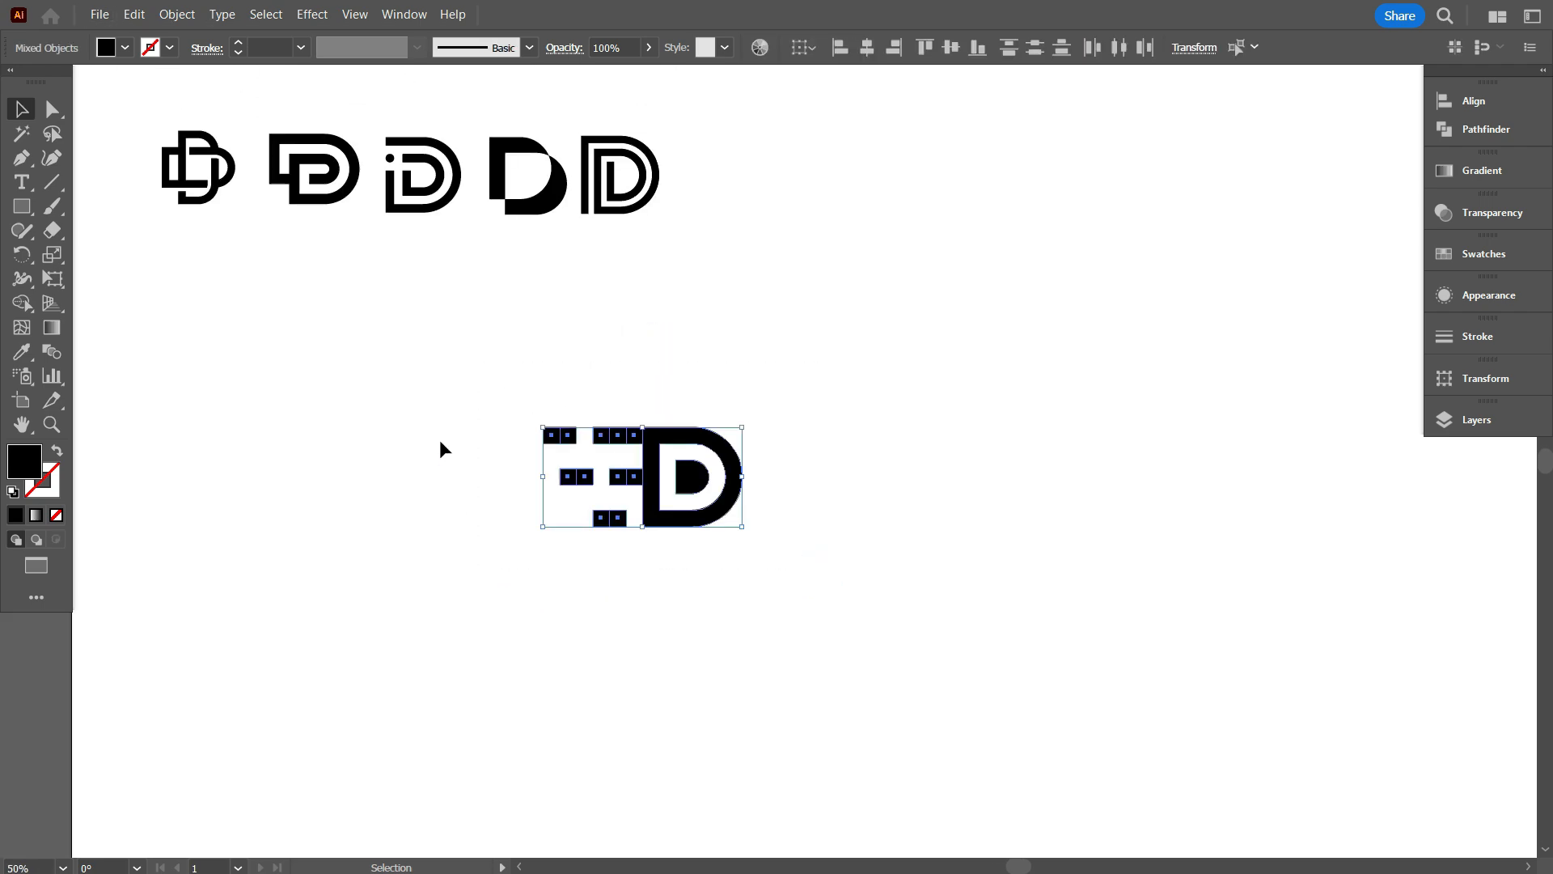
scroll(441, 447, "up", 1)
left_click(1486, 129)
left_click(1076, 378)
scroll(882, 518, "down", 1)
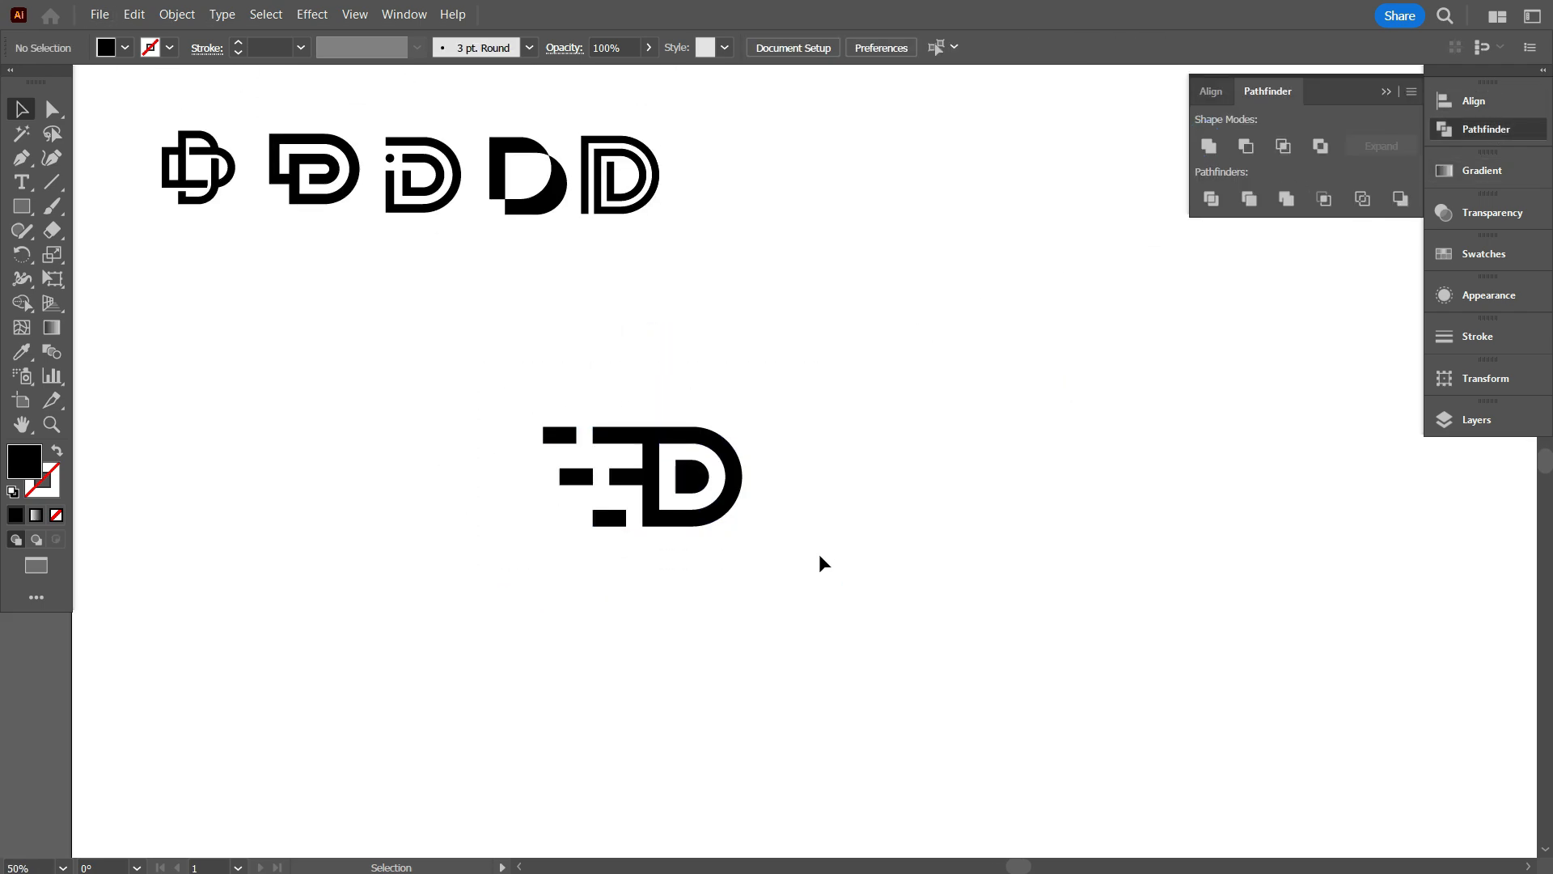
Move the dashed D to the left to make room for more logos beside it.
scroll(896, 544, "up", 1)
left_click(915, 555)
left_click_drag(665, 482, 545, 566)
left_click(754, 572)
scroll(697, 371, "down", 1)
scroll(698, 372, "down", 1)
Move the half-inverted D and the spiral D beside the dashed D and enlarge both to its height.
left_click_drag(491, 127, 460, 150)
key("ctrl+z")
scroll(525, 246, "up", 1)
left_click_drag(477, 166, 725, 547)
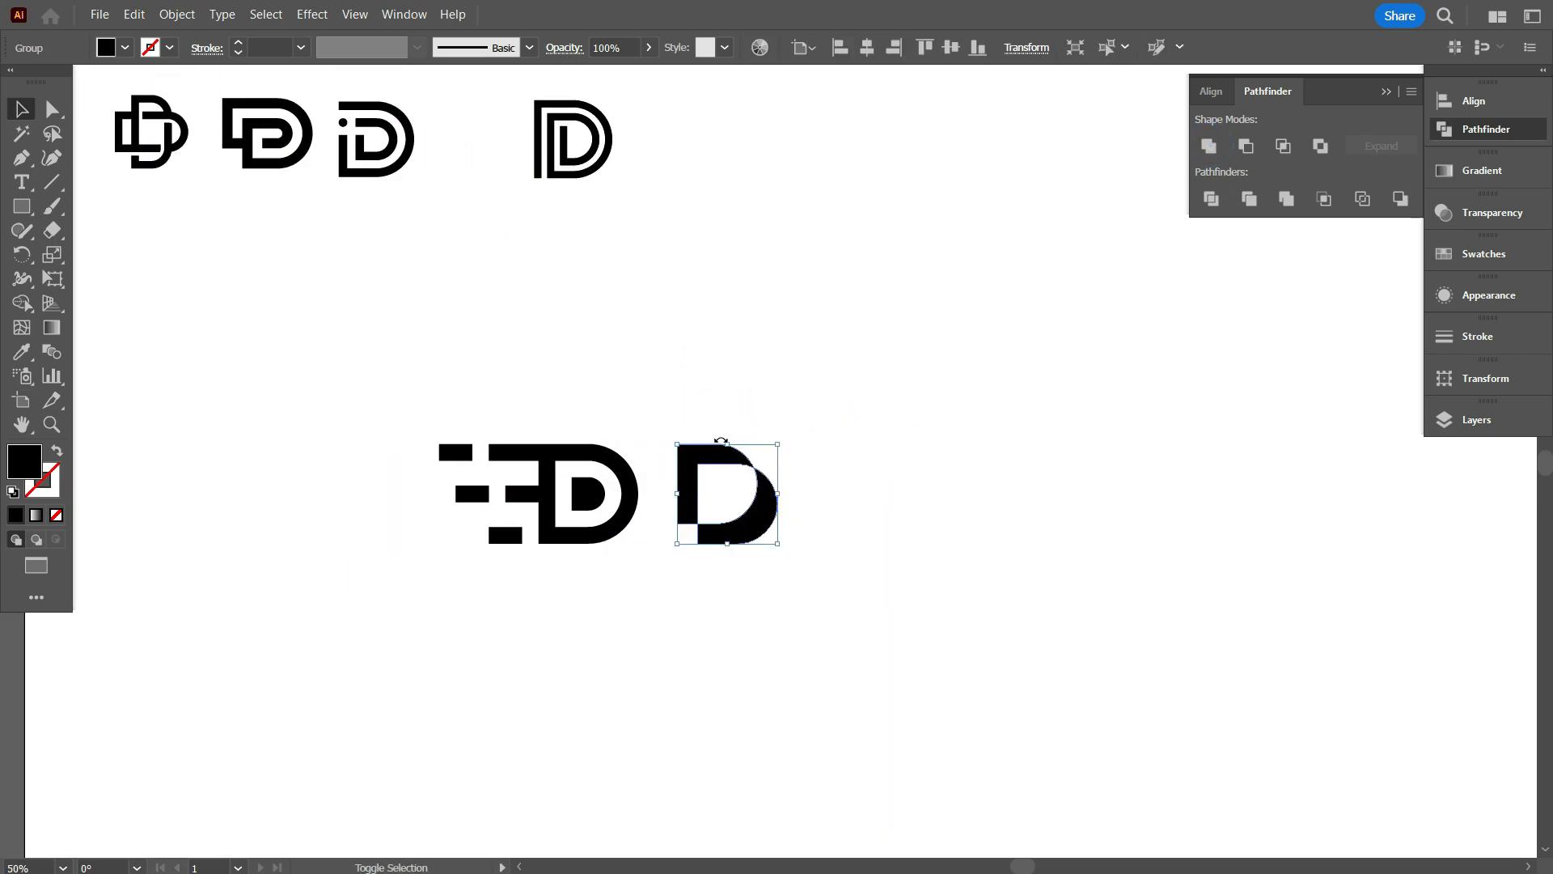
left_click_drag(728, 453, 728, 450)
scroll(572, 399, "up", 2)
left_click_drag(597, 193, 894, 558)
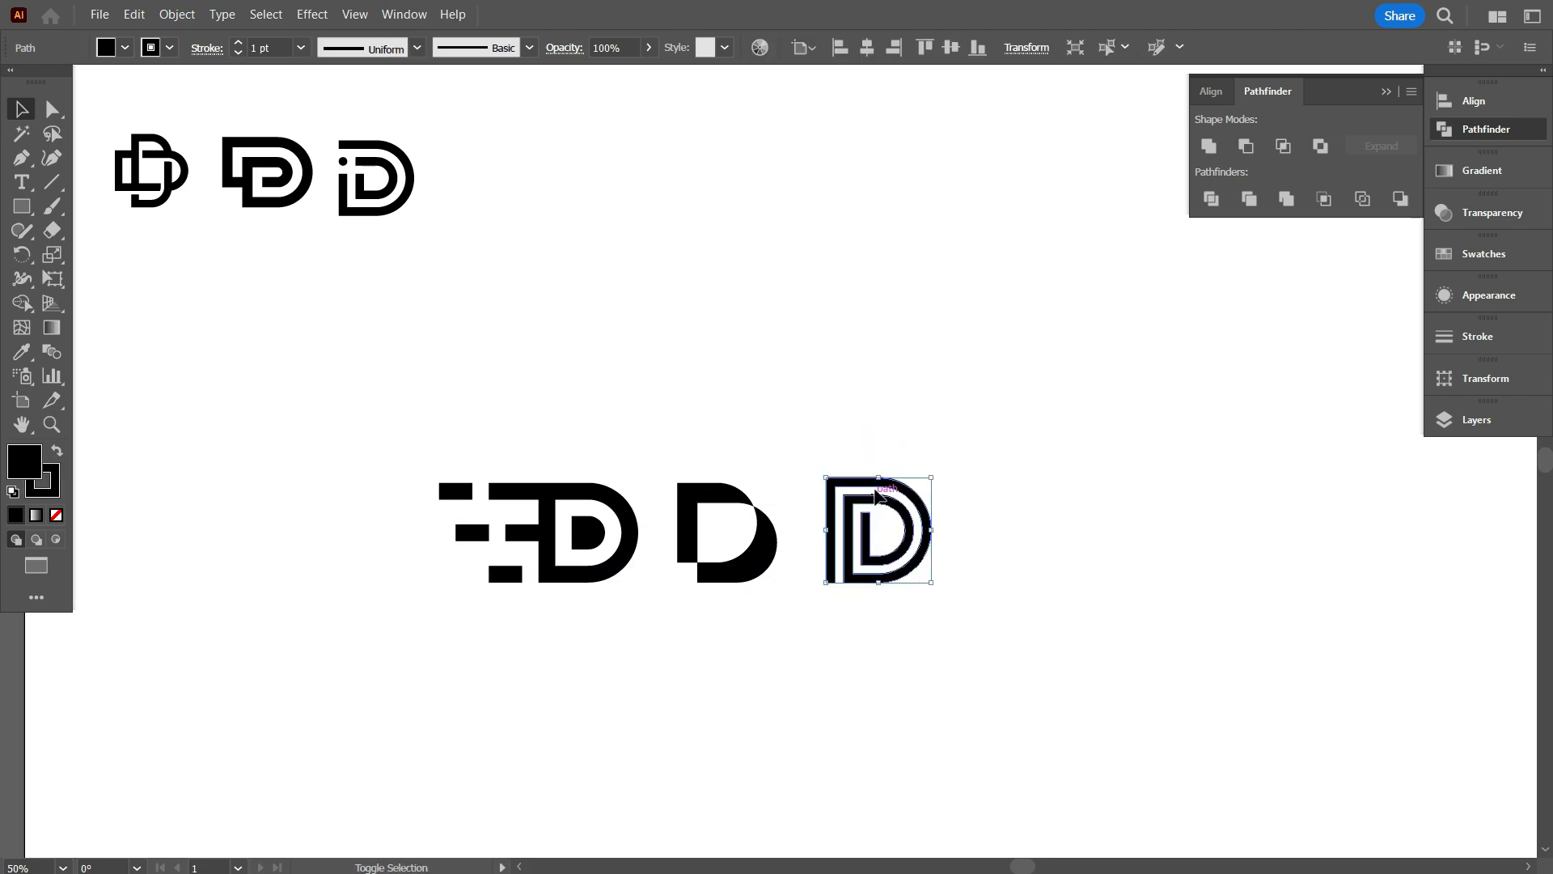
left_click_drag(882, 486, 881, 483)
Shift the row of three enlarged logos slightly down and to the right.
left_click(732, 427)
left_click_drag(957, 617, 453, 477)
left_click_drag(760, 555, 787, 584)
Move the interlocked D, the double D and the iD logo together to sit above the row of enlarged logos.
left_click_drag(663, 356, 122, 133)
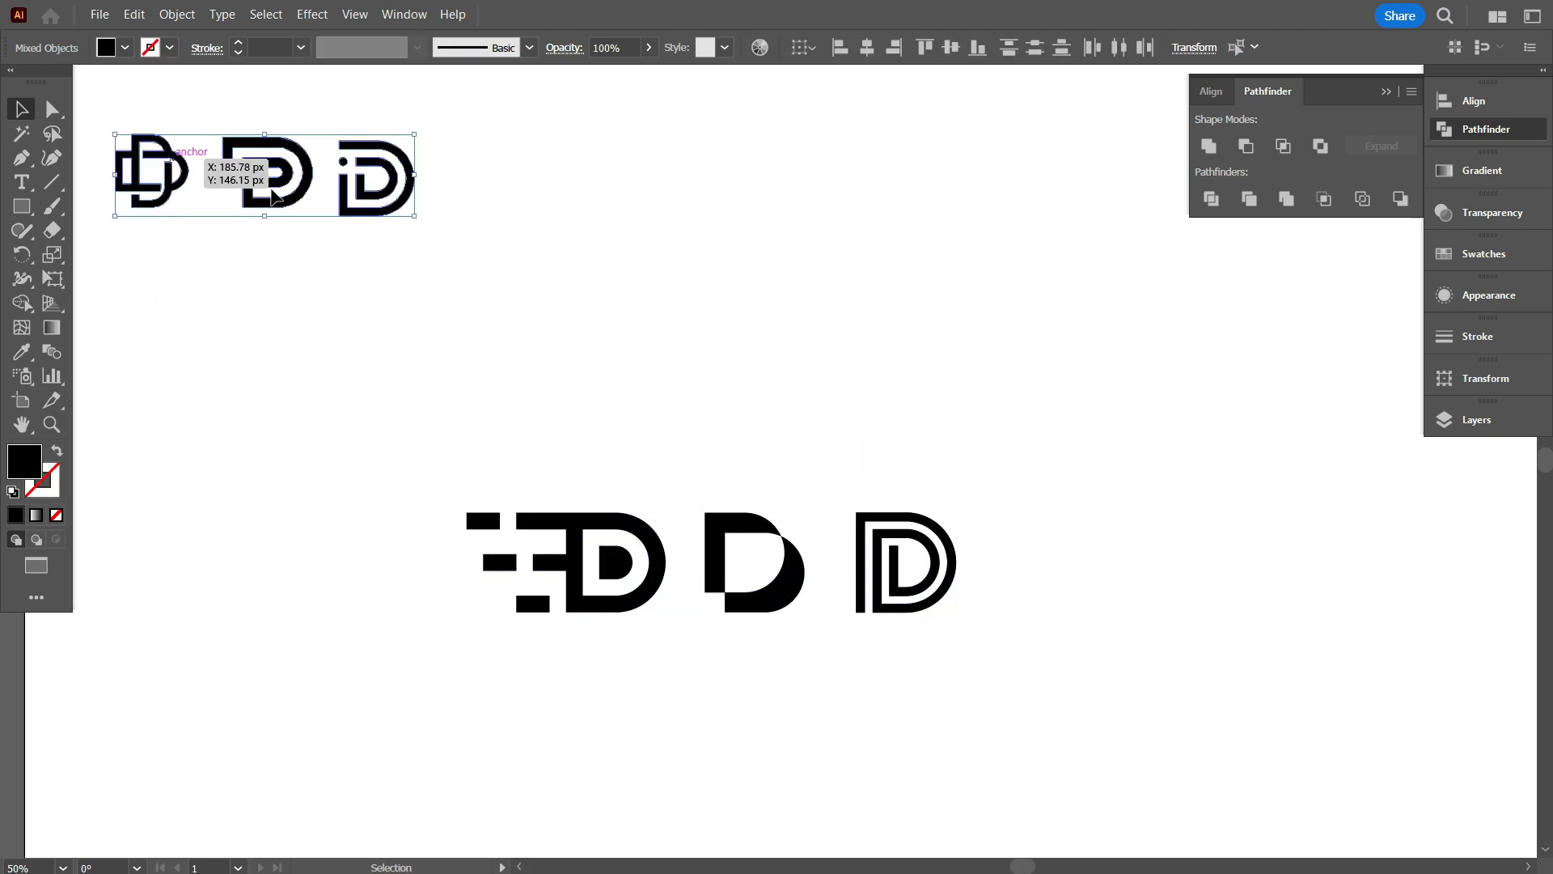
left_click_drag(288, 179, 630, 348)
left_click(586, 441)
left_click_drag(454, 232, 654, 353)
scroll(513, 396, "up", 1)
Select all parts of the iD logo and unite them with Pathfinder.
left_click_drag(832, 405, 721, 205)
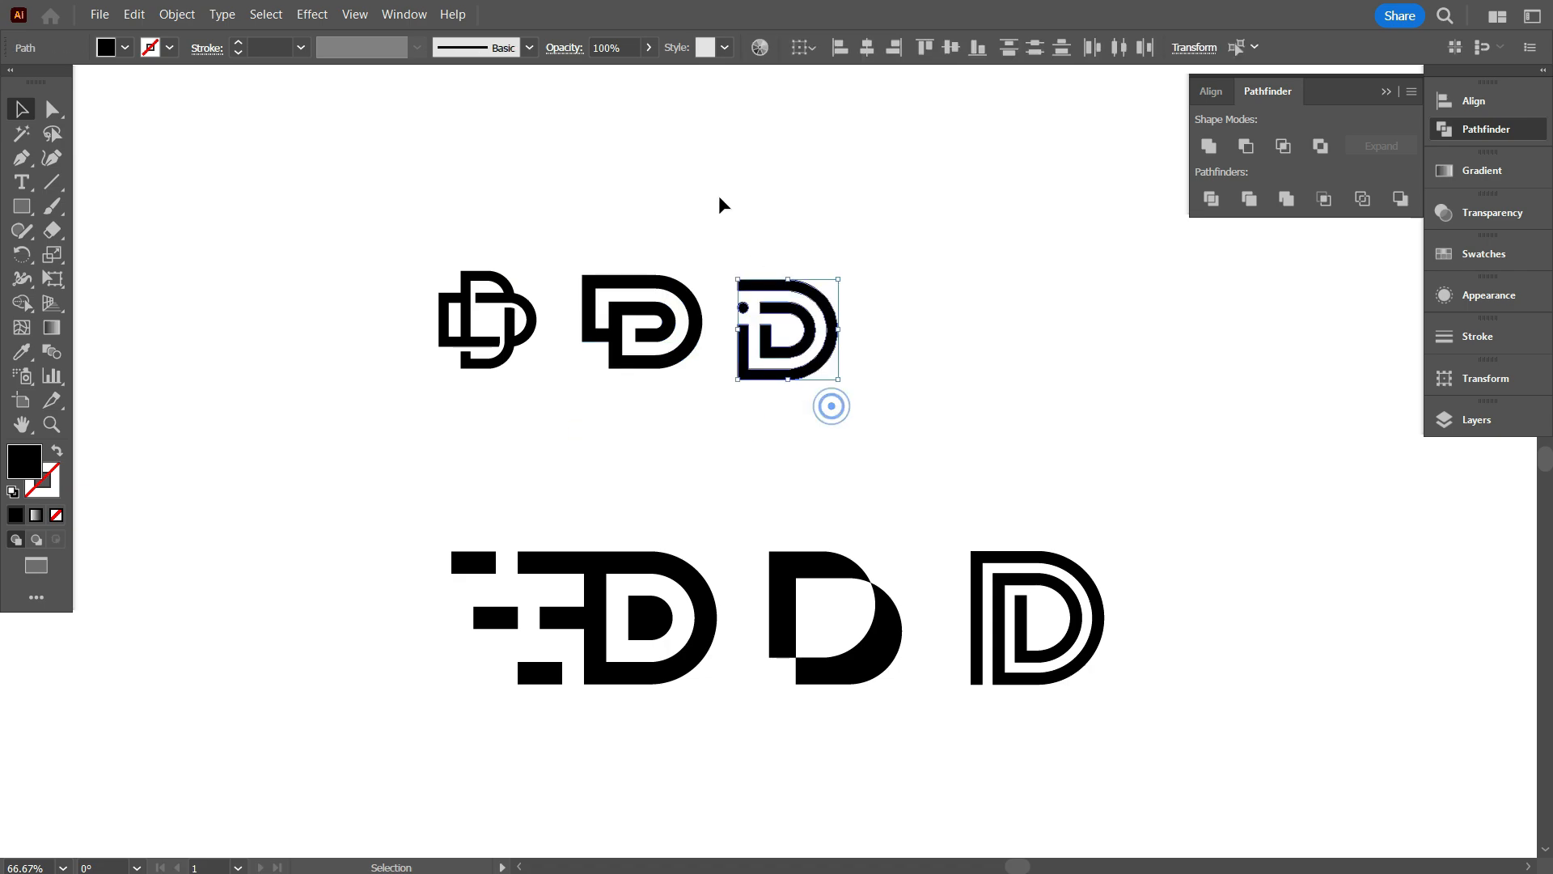
left_click(1208, 146)
left_click(1012, 374)
scroll(881, 459, "down", 1)
Align the three upper logos by their vertical centers and adjust the interlocked D and double D to matching heights.
left_click_drag(765, 406, 757, 328)
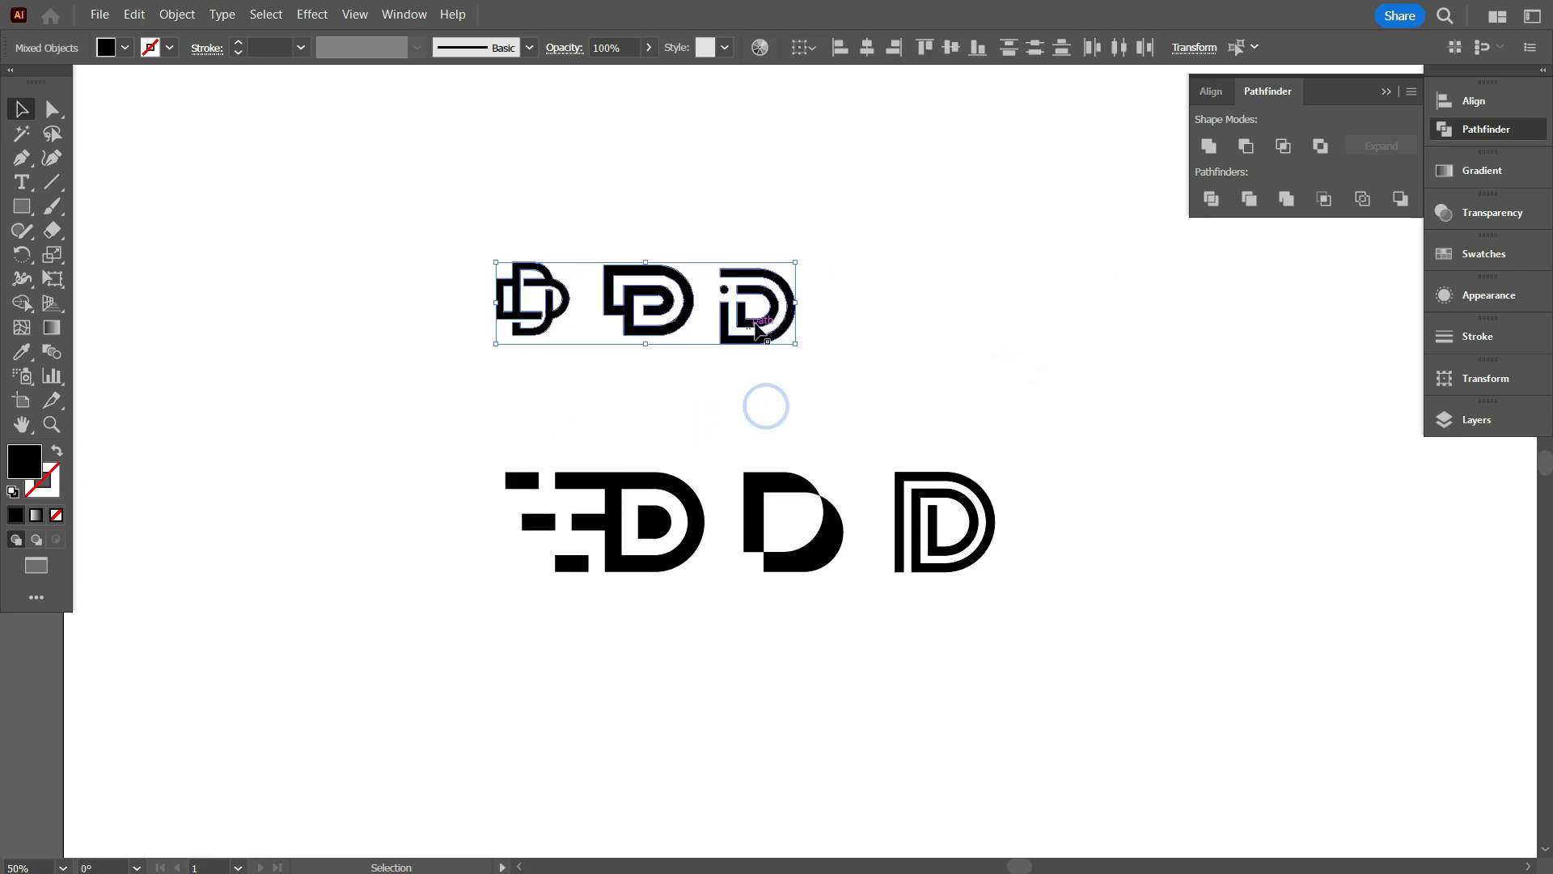
left_click(950, 48)
scroll(614, 364, "up", 1)
left_click(614, 364)
left_click(673, 320)
left_click_drag(660, 324, 660, 328)
left_click_drag(554, 354, 645, 328)
left_click(659, 367)
scroll(663, 384, "down", 1)
Space out the upper three logos, enlarge them to nearly the lower row's size, center them above it, and close the Pathfinder options.
left_click_drag(411, 252, 761, 364)
left_click_drag(808, 306, 946, 318)
left_click(770, 330)
left_click_drag(970, 369, 590, 295)
left_click_drag(735, 326, 795, 364)
left_click(847, 652)
scroll(848, 652, "up", 2)
scroll(919, 673, "up", 1)
left_click(1387, 91)
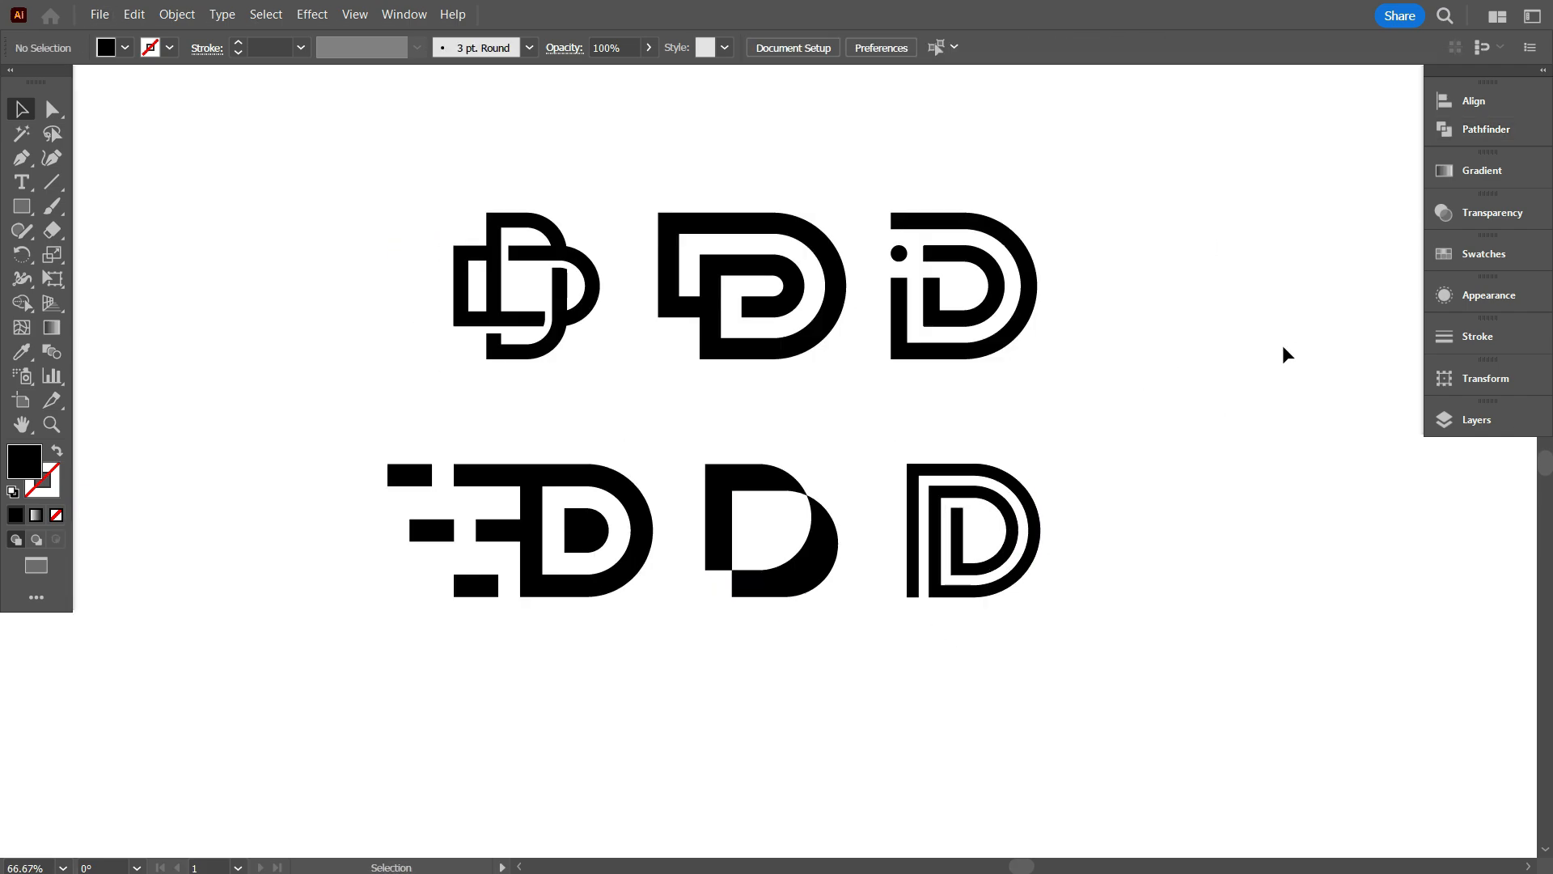
Draw a rectangle covering the whole artboard and fill it with light gray.
left_click_drag(1144, 448, 1176, 460)
scroll(690, 387, "down", 2)
left_click_drag(260, 118, 1274, 688)
double_click(32, 469)
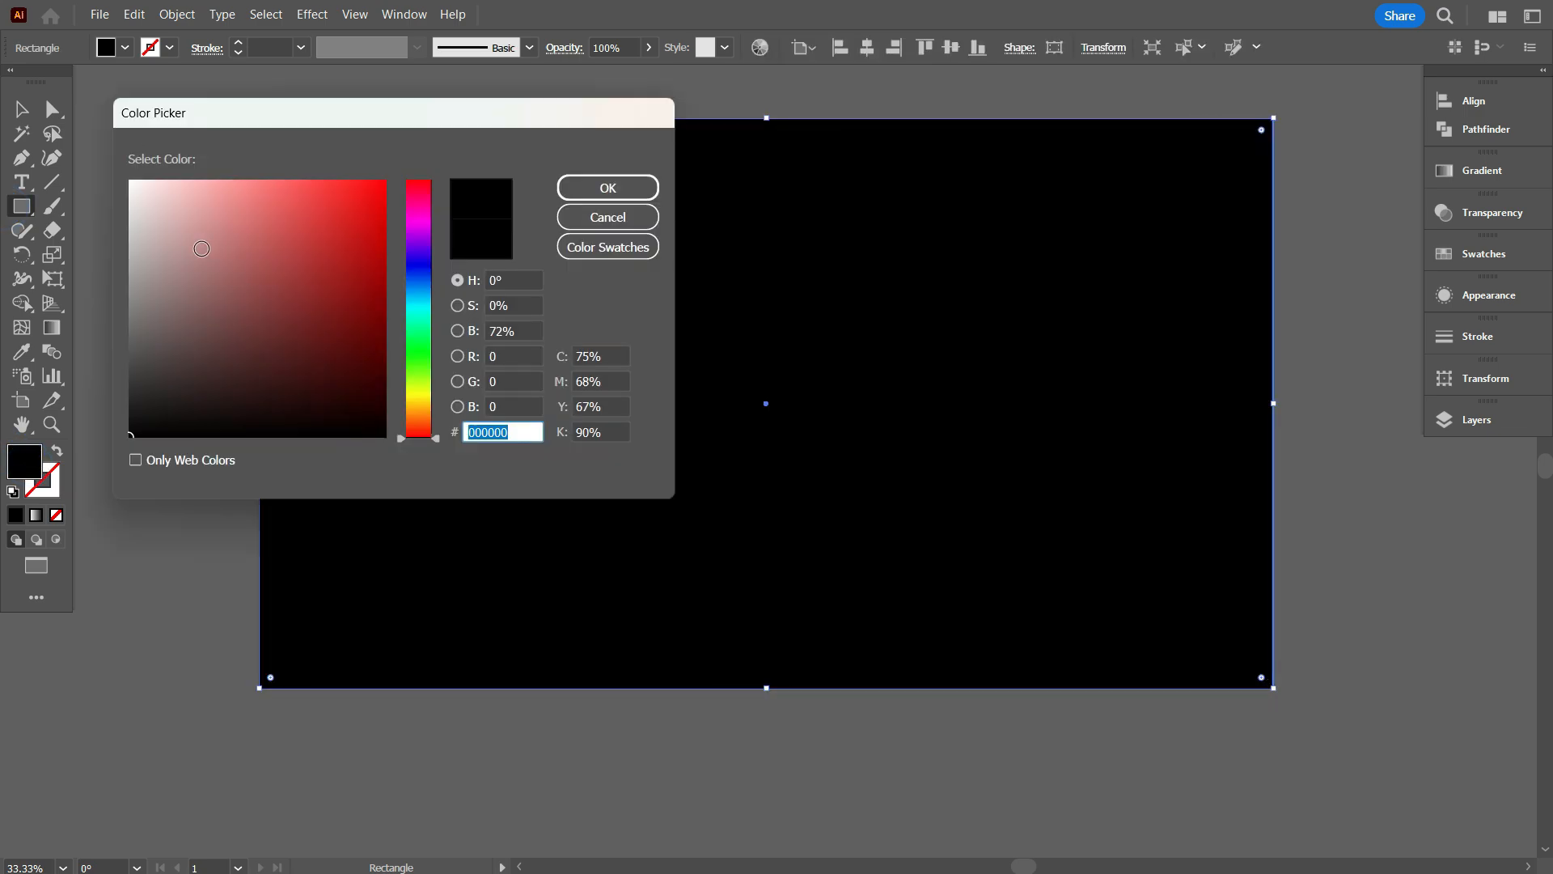
left_click_drag(131, 193, 110, 189)
key("Return")
Send the light gray background rectangle to the back and lock it.
right_click(652, 243)
mouse_move(712, 726)
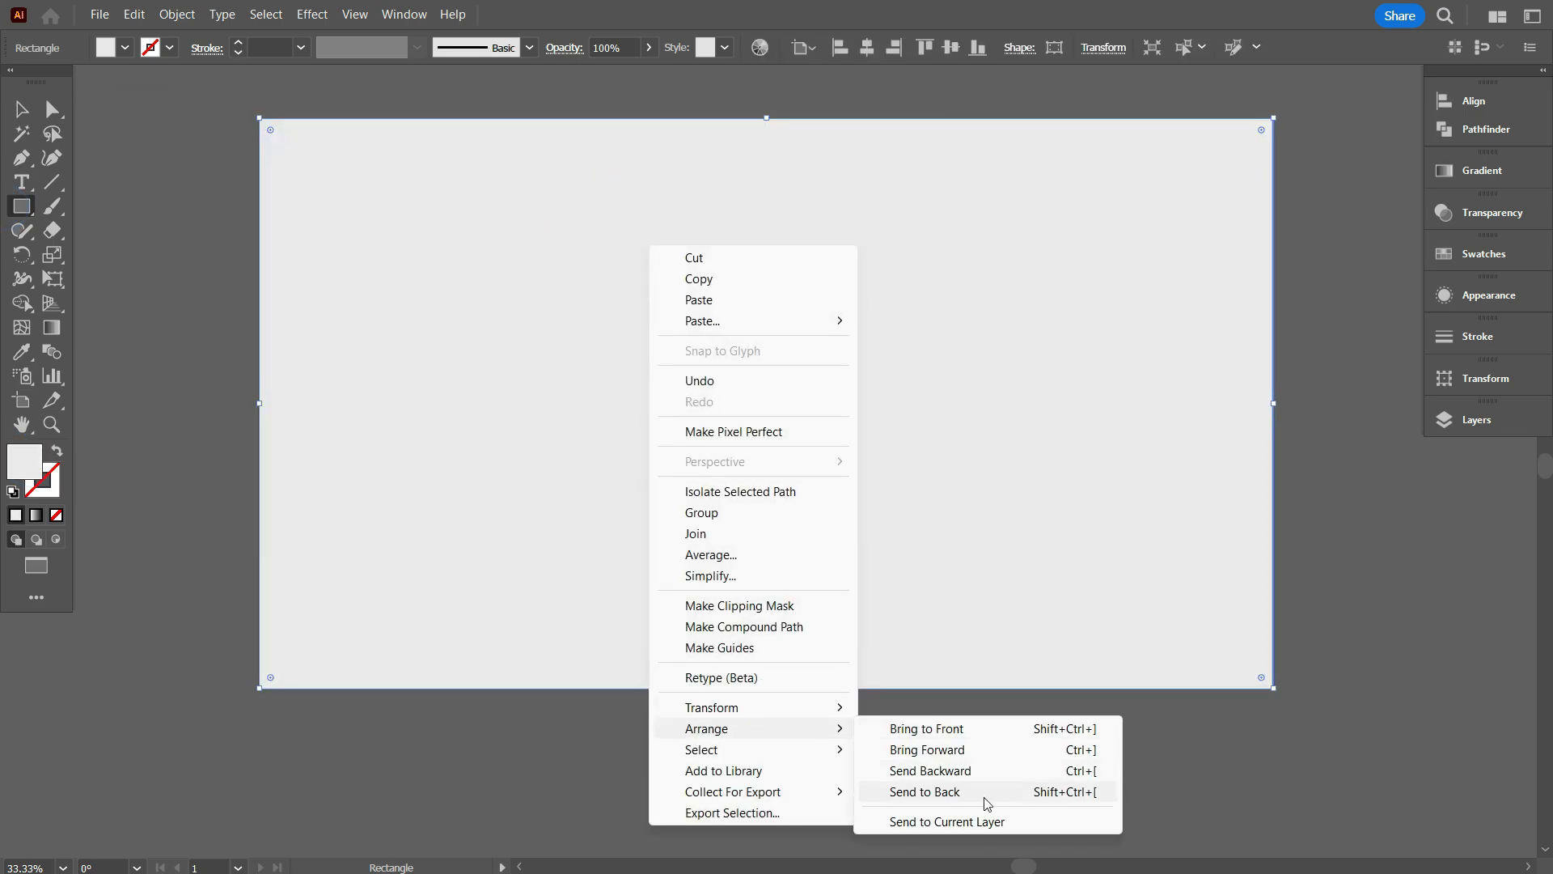
left_click(982, 792)
scroll(678, 481, "up", 1)
key("ctrl+2")
Select all six logos and change their fill to a dark gray swatch.
scroll(286, 376, "up", 1)
left_click_drag(456, 232, 1050, 594)
left_click(124, 47)
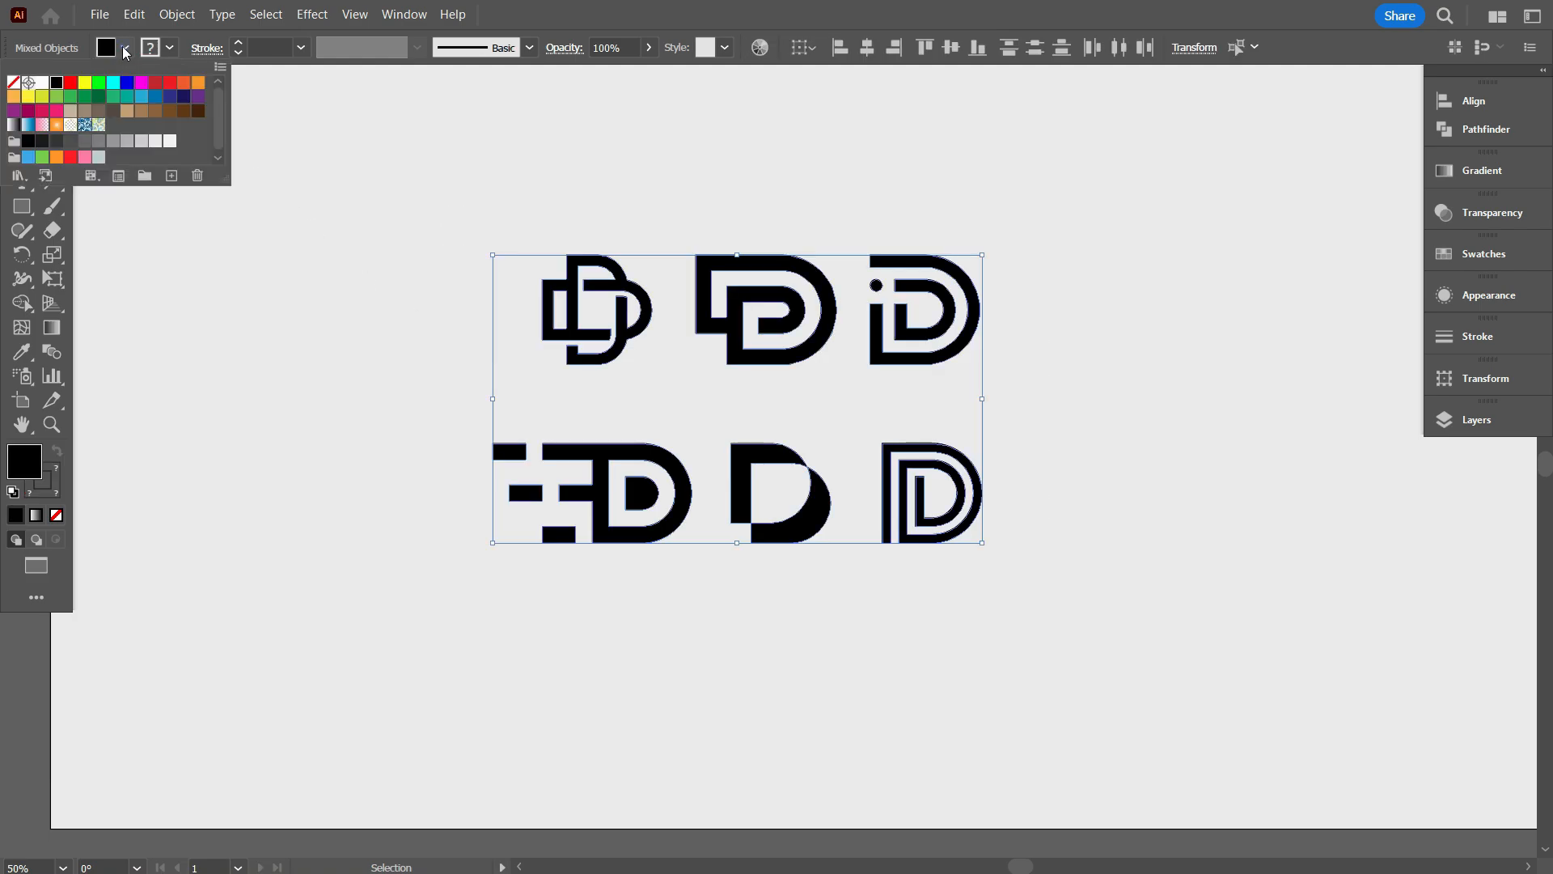
left_click(42, 144)
left_click(59, 144)
left_click(125, 47)
left_click(1186, 416)
scroll(1161, 469, "up", 3)
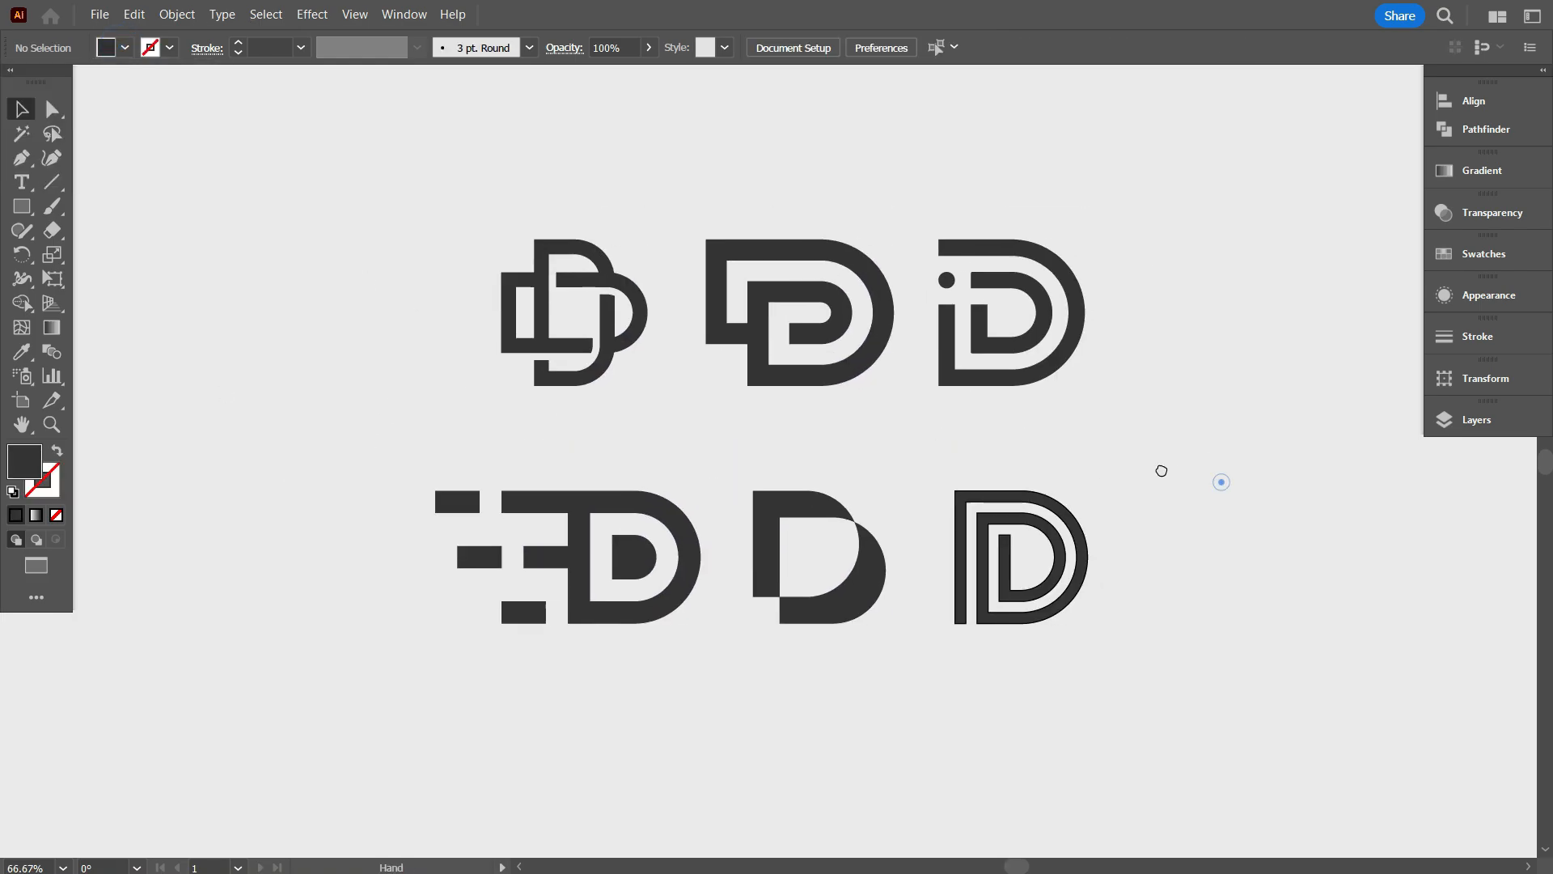